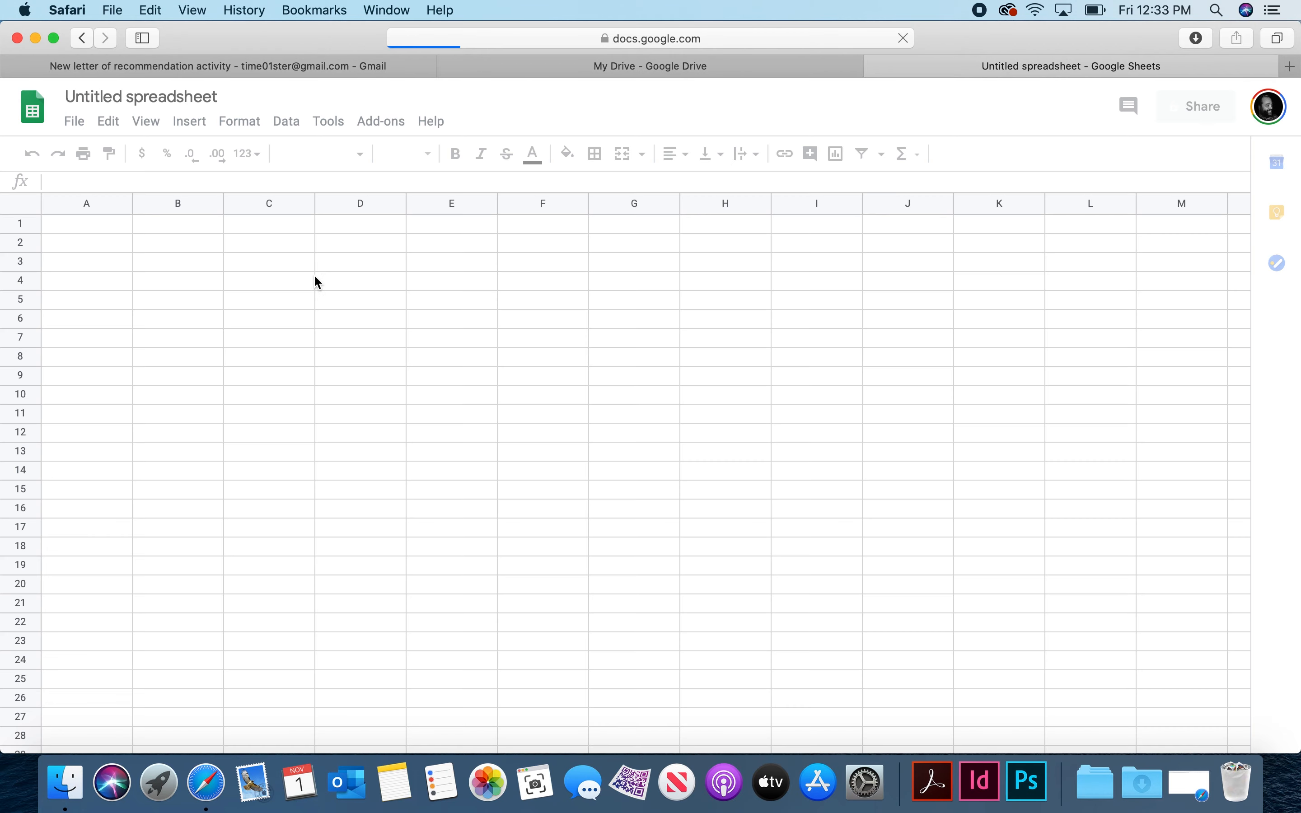
Step: Enter the heading "Days" in cell D8
{"action": "left_click", "coordinate": [339, 356]}
{"action": "type", "text": "Days"}
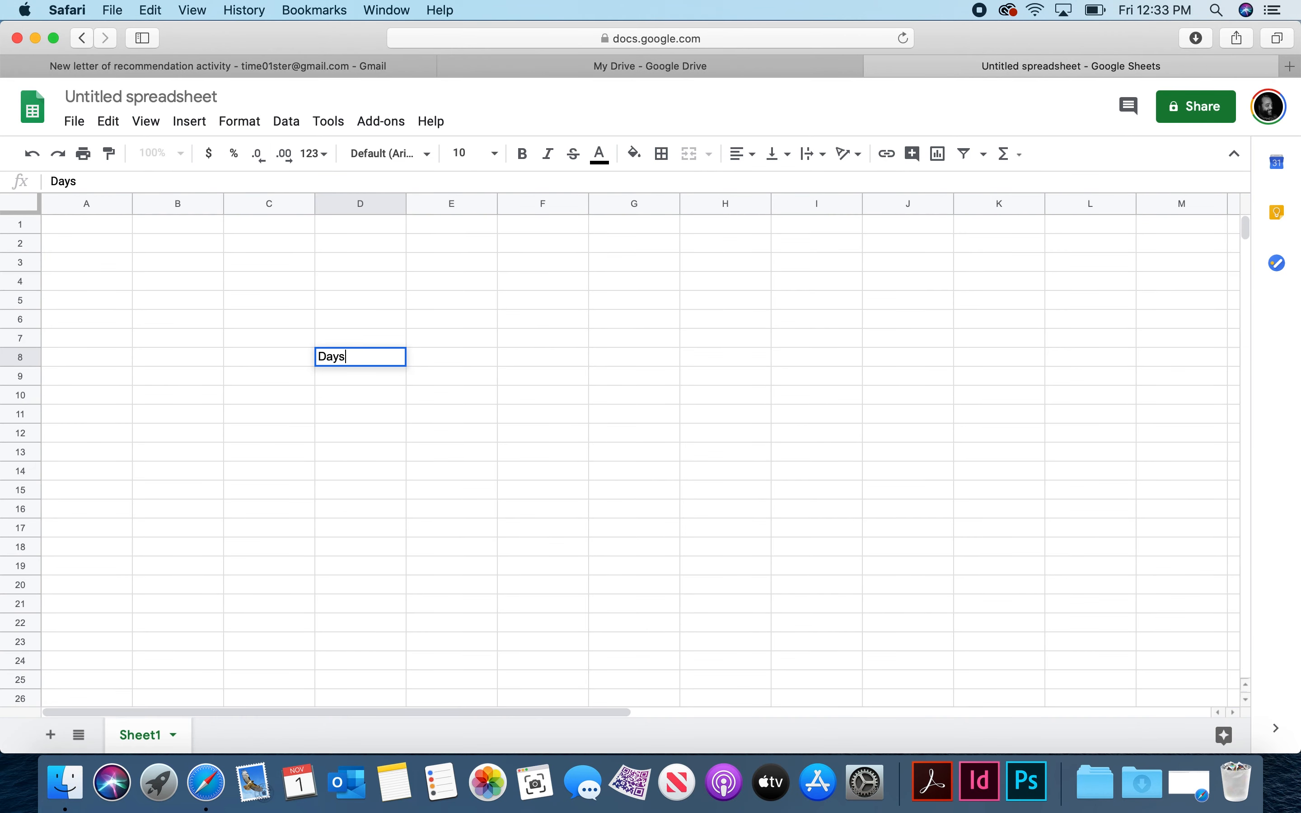
{"action": "key", "text": "Return"}
Step: Enter the day numbers 0, 1, 2, 3 and 4 across cells C9 to G9, below the Days heading
{"action": "key", "text": "Left"}
{"action": "type", "text": "0"}
{"action": "key", "text": "Tab"}
{"action": "type", "text": "1"}
{"action": "key", "text": "Tab"}
{"action": "type", "text": "2"}
{"action": "key", "text": "Tab"}
{"action": "type", "text": "3"}
{"action": "key", "text": "Tab"}
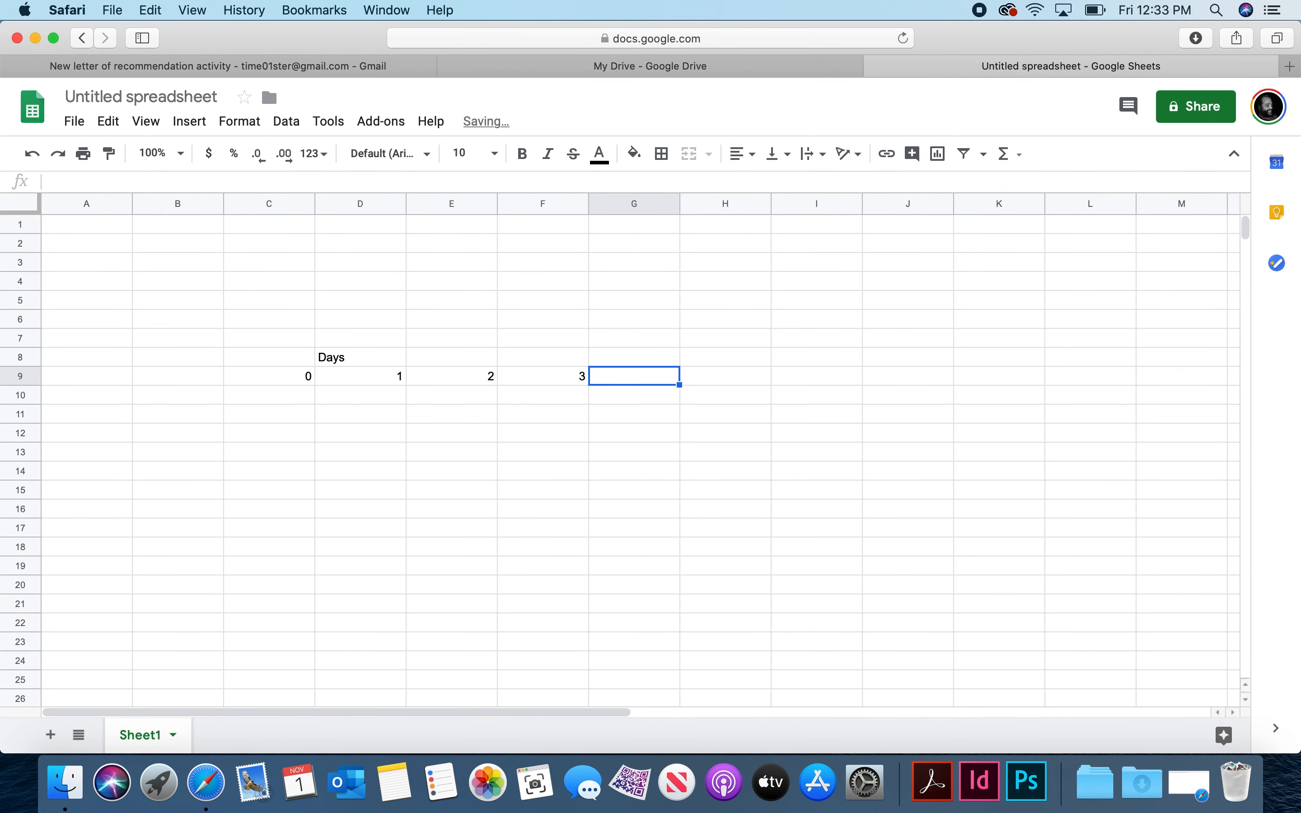
{"action": "type", "text": "4"}
{"action": "key", "text": "Return"}
Step: Label cell A10 "My Group"
{"action": "key", "text": "Left"}
{"action": "key", "text": "Left"}
{"action": "key", "text": "Left"}
{"action": "key", "text": "Left"}
{"action": "key", "text": "Left"}
{"action": "key", "text": "Left"}
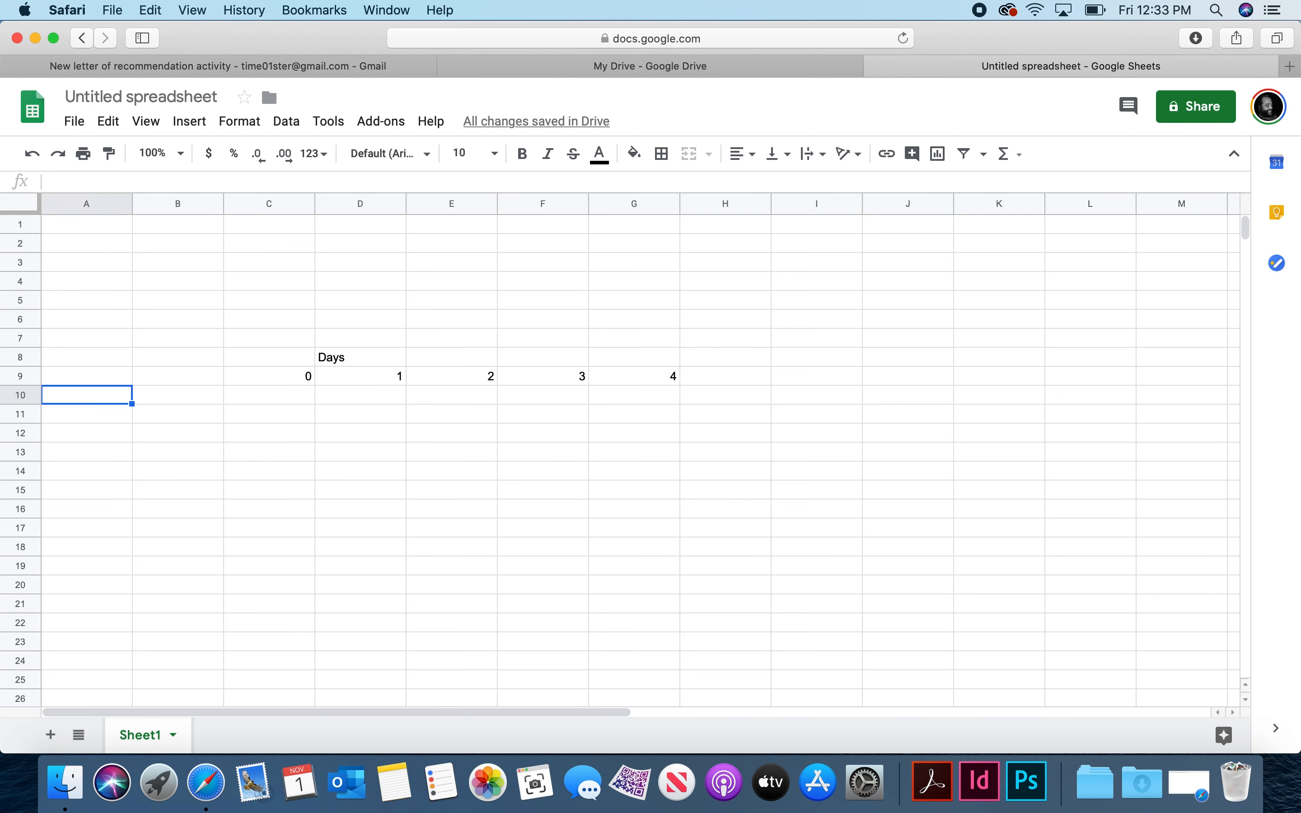
{"action": "type", "text": "Group one"}
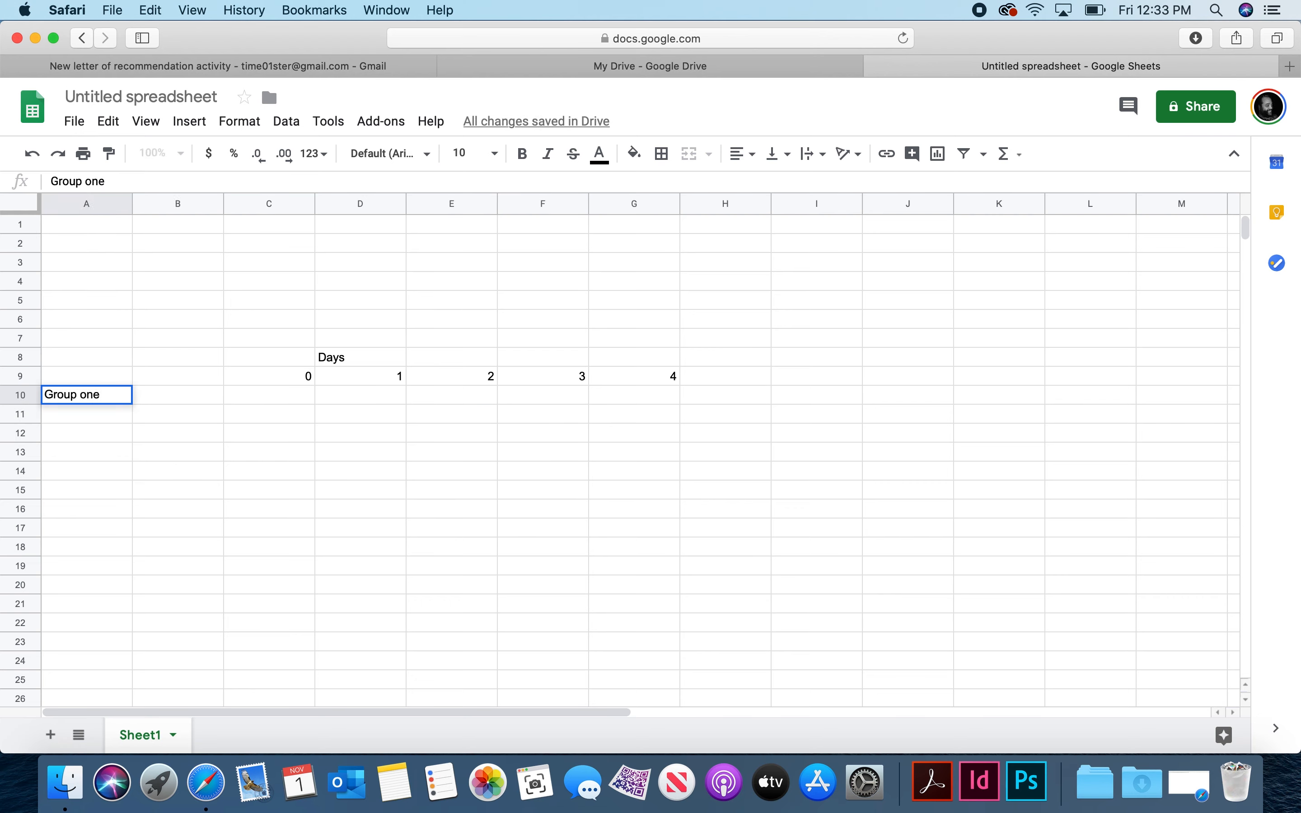
{"action": "key", "text": "Return"}
{"action": "key", "text": "Up"}
{"action": "type", "text": "My Group"}
{"action": "key", "text": "Return"}
Step: List the solution types Hypertonic, Hypotonic and Isotonic in cells B11 to B13
{"action": "key", "text": "Right"}
{"action": "type", "text": "Hyper"}
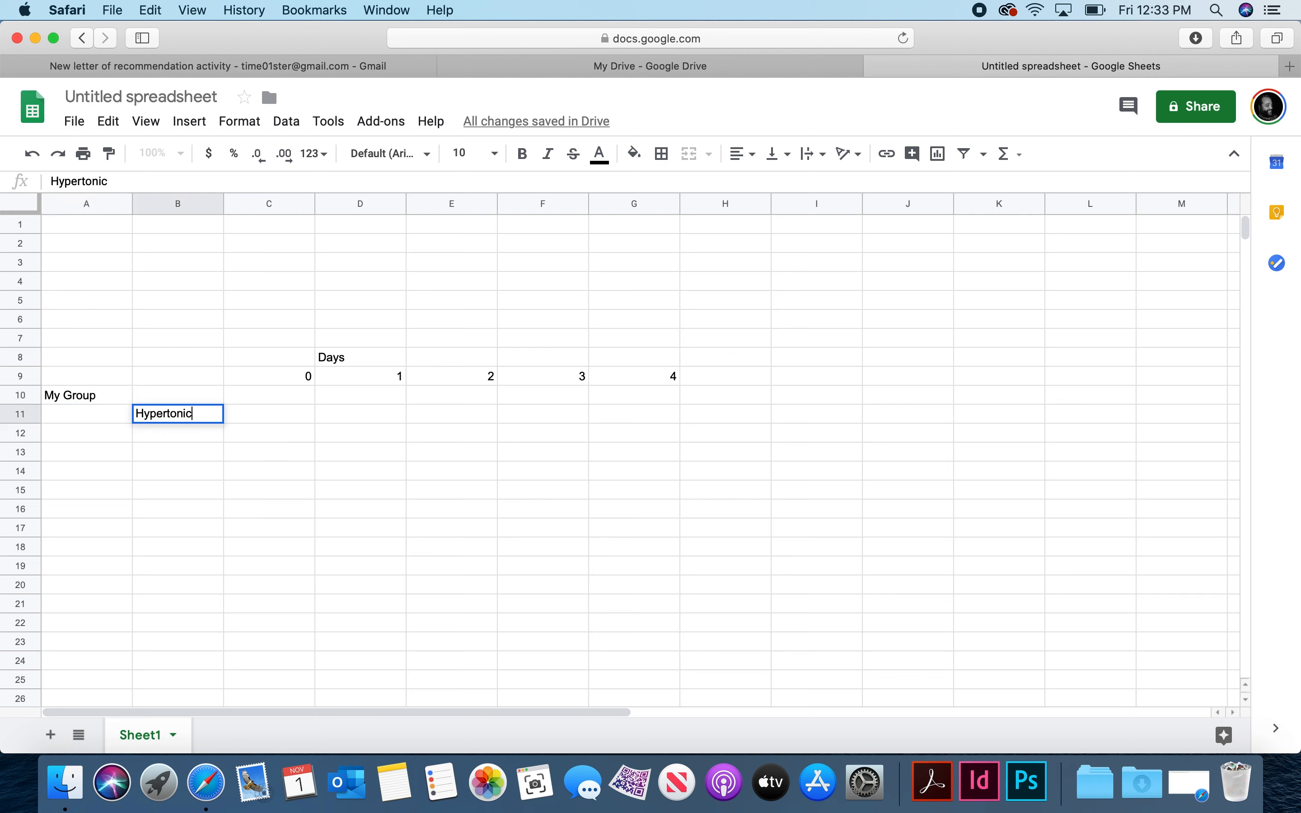
{"action": "key", "text": "Return"}
{"action": "type", "text": "Hypotonic"}
{"action": "key", "text": "Return"}
{"action": "type", "text": "Is"}
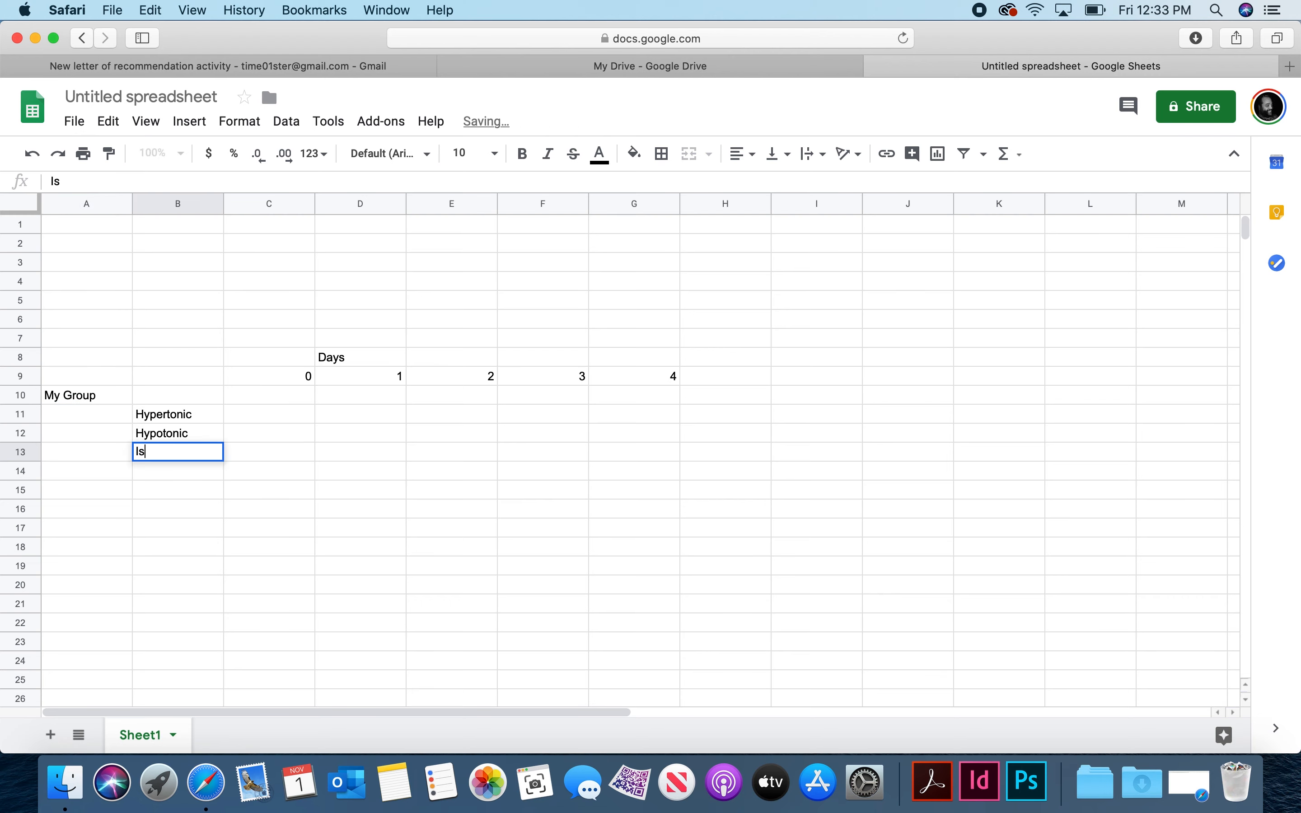
{"action": "type", "text": "ot"}
{"action": "key", "text": "Left"}
Step: Label A11 and A12 "Exp Group" and A13 "Control Group", beside the solution types
{"action": "key", "text": "Up"}
{"action": "key", "text": "Up"}
{"action": "type", "text": "Exp Group"}
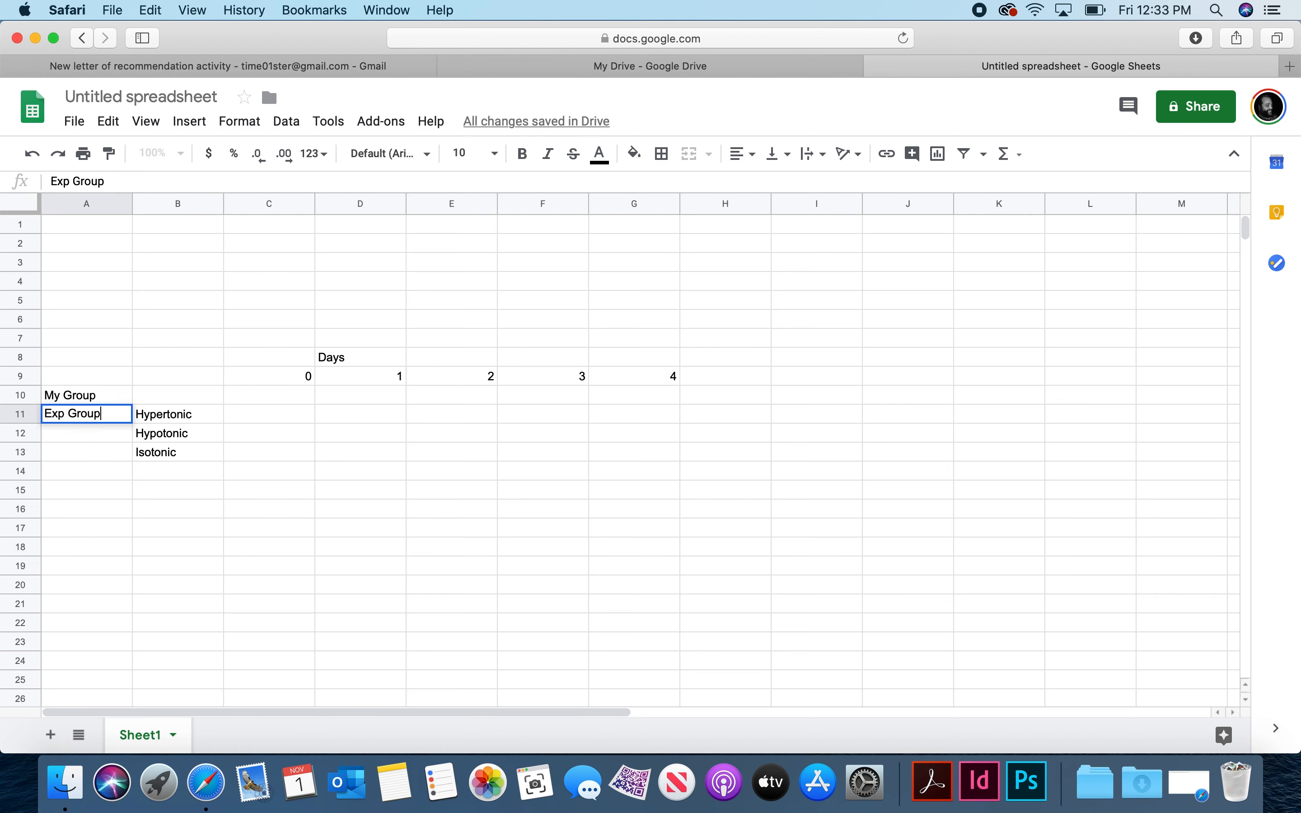
{"action": "key", "text": "Return"}
{"action": "type", "text": "Exp Group"}
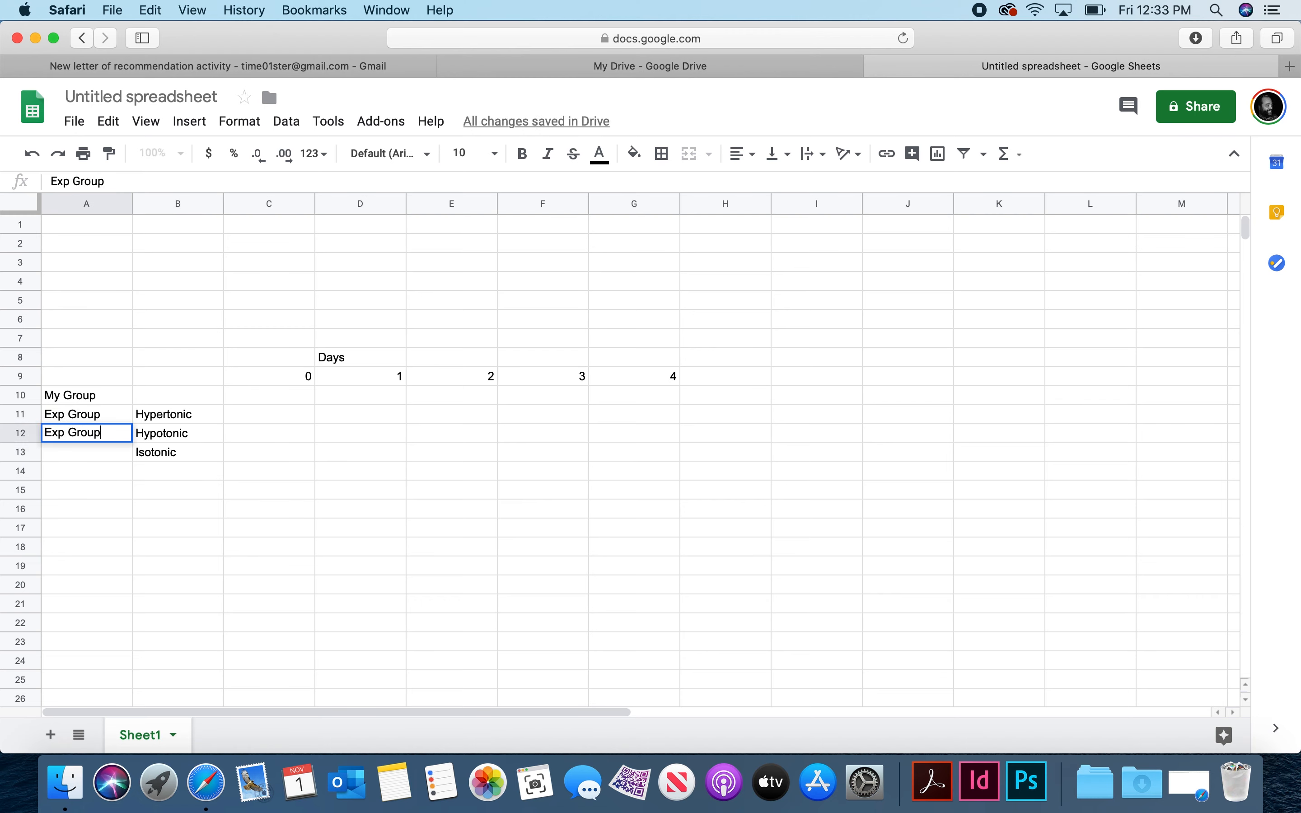
{"action": "key", "text": "Return"}
{"action": "type", "text": "Control "}
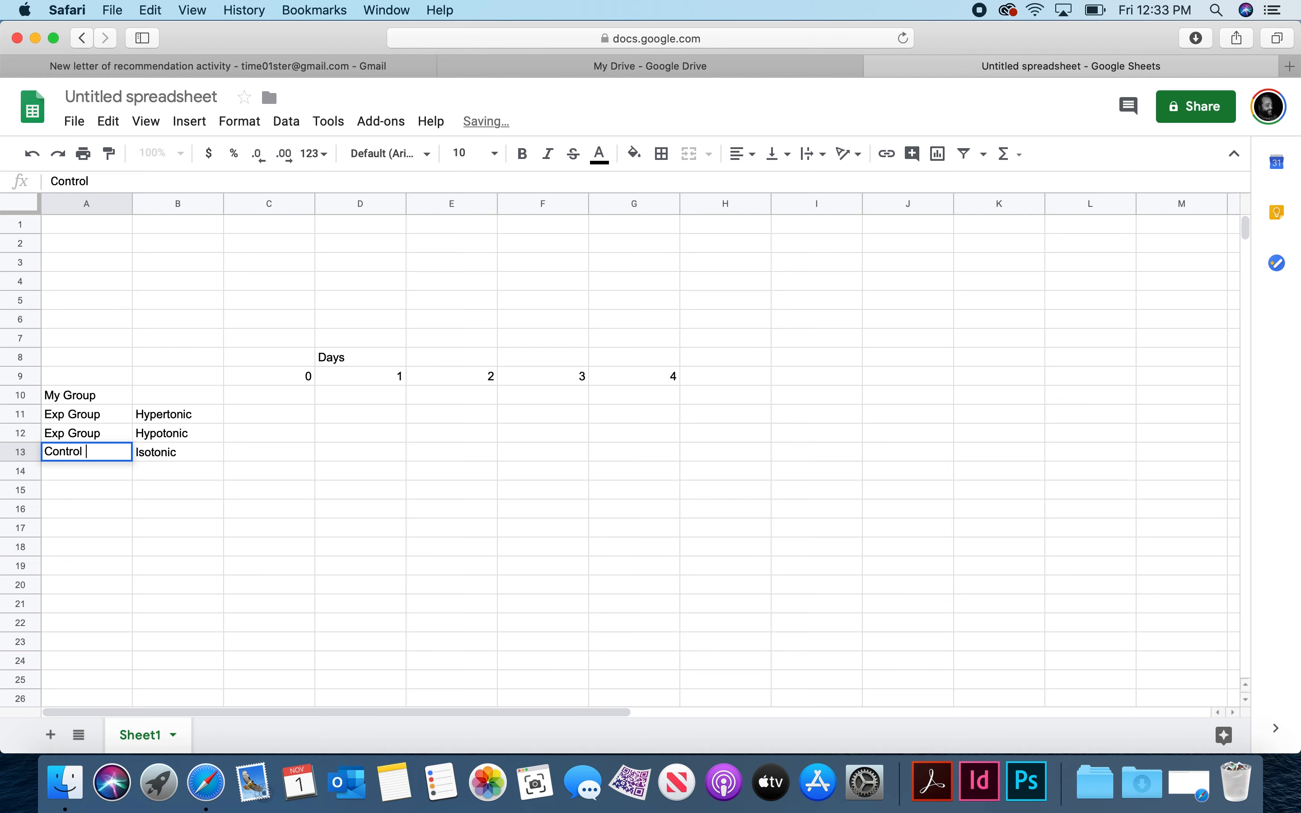
{"action": "type", "text": "Group"}
{"action": "key", "text": "Return"}
Step: Label A14 "Group 1" and copy the group and solution labels from A11:B13 into the block starting at A15
{"action": "key", "text": "Right"}
{"action": "key", "text": "Left"}
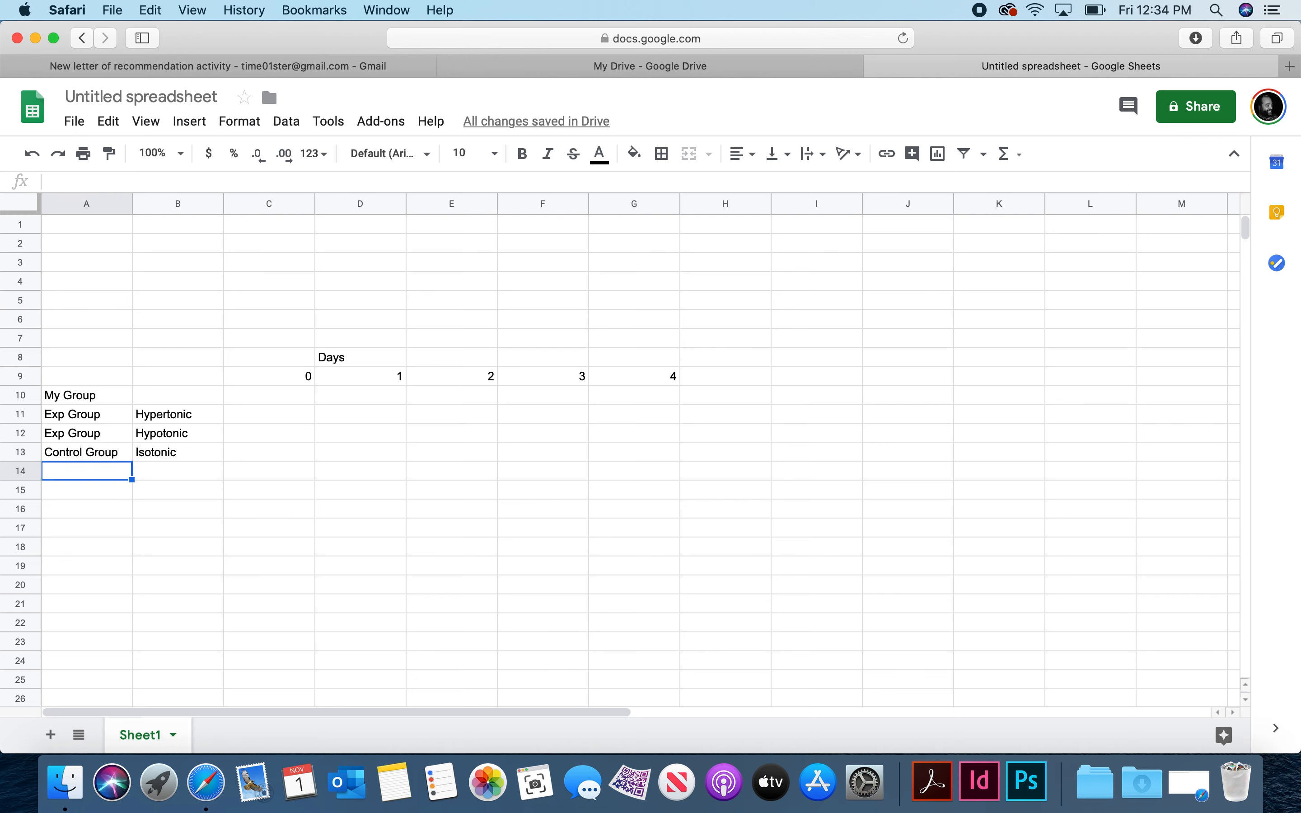
{"action": "type", "text": "Group"}
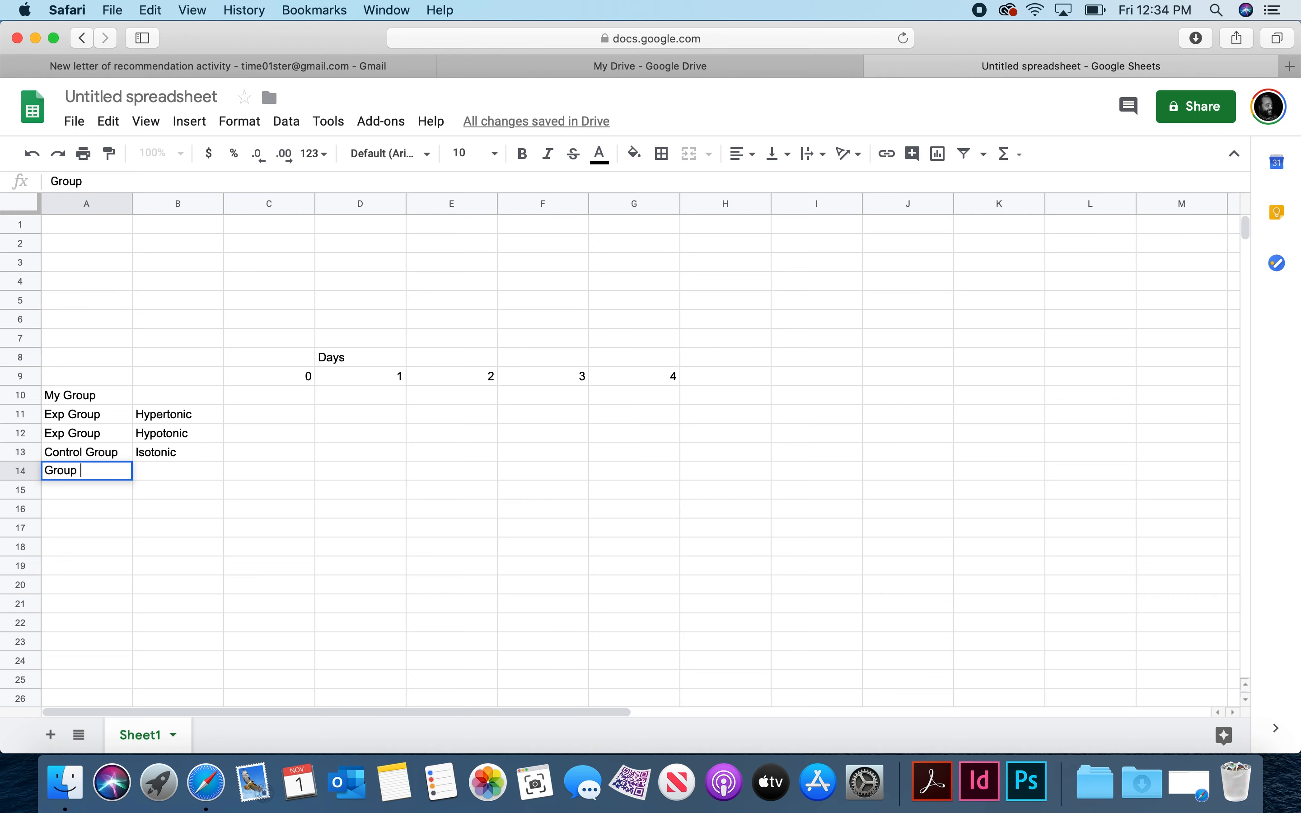
{"action": "type", "text": " 1"}
{"action": "left_click_drag", "start_coordinate": [68, 417], "coordinate": [139, 454]}
{"action": "key", "text": "cmd+c"}
{"action": "left_click", "coordinate": [125, 488]}
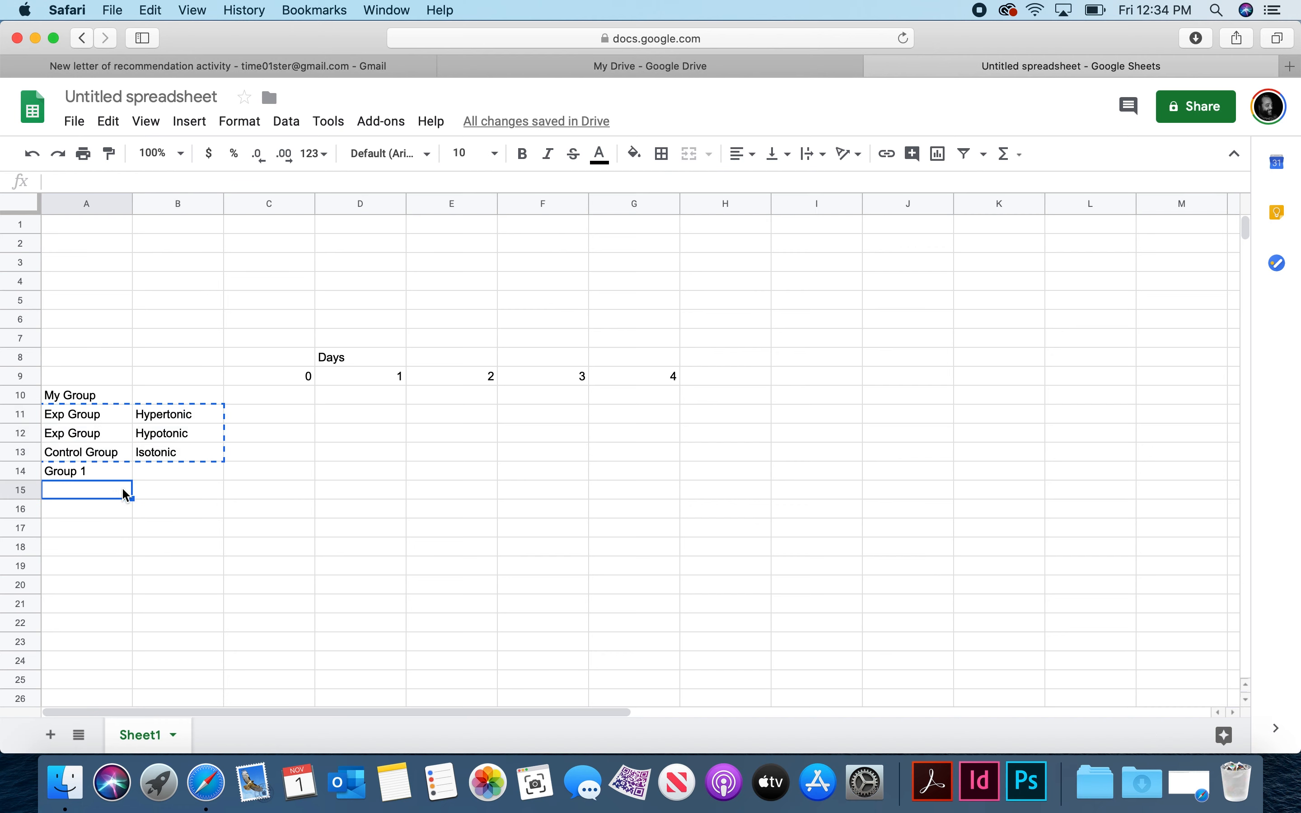
{"action": "key", "text": "cmd+v"}
Step: Label A18 "Group 2" and paste the copied group and solution labels into the block starting at A19
{"action": "left_click", "coordinate": [116, 548]}
{"action": "type", "text": "Group "}
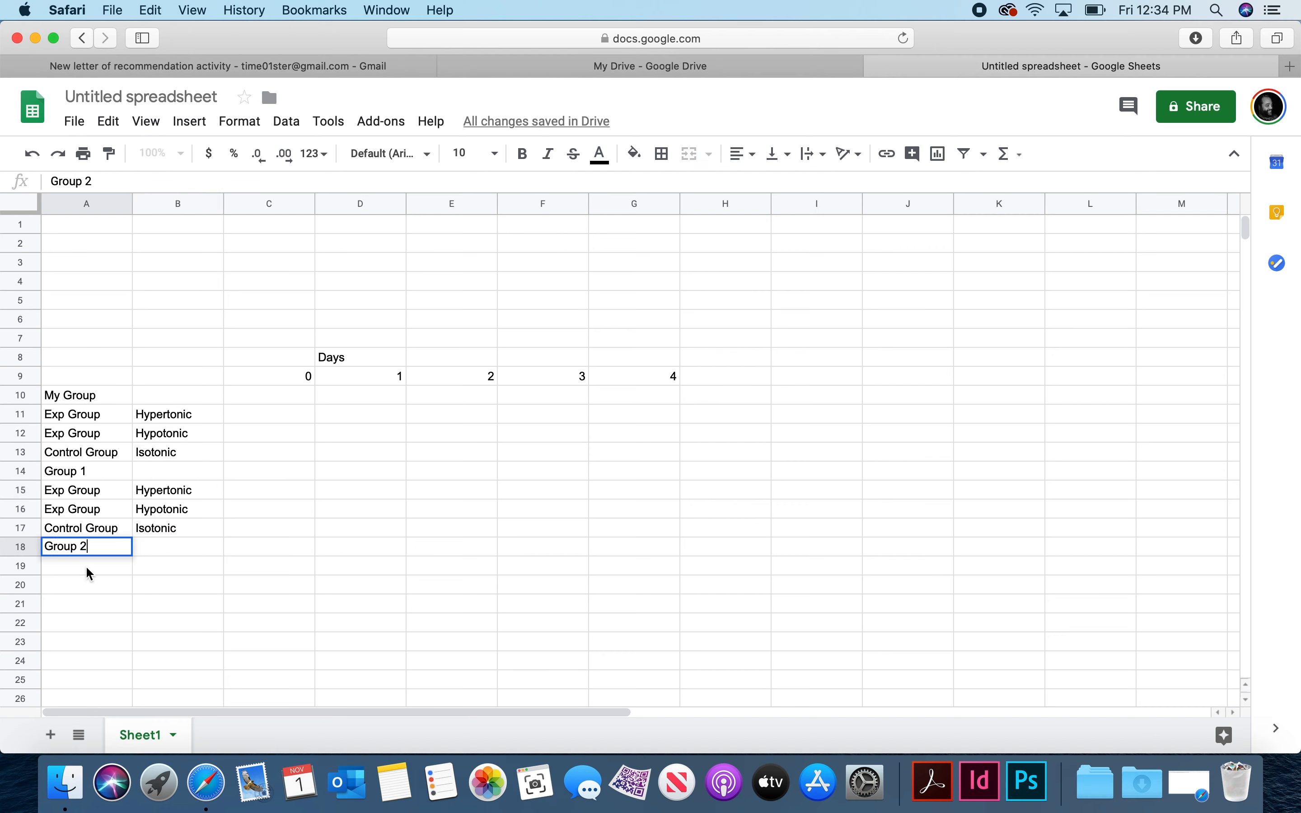
{"action": "type", "text": "2"}
{"action": "left_click", "coordinate": [85, 567]}
{"action": "key", "text": "cmd+v"}
Step: Enter My Group's day 0 values 20, 30 and 10 in cells C11 to C13
{"action": "left_click", "coordinate": [294, 418]}
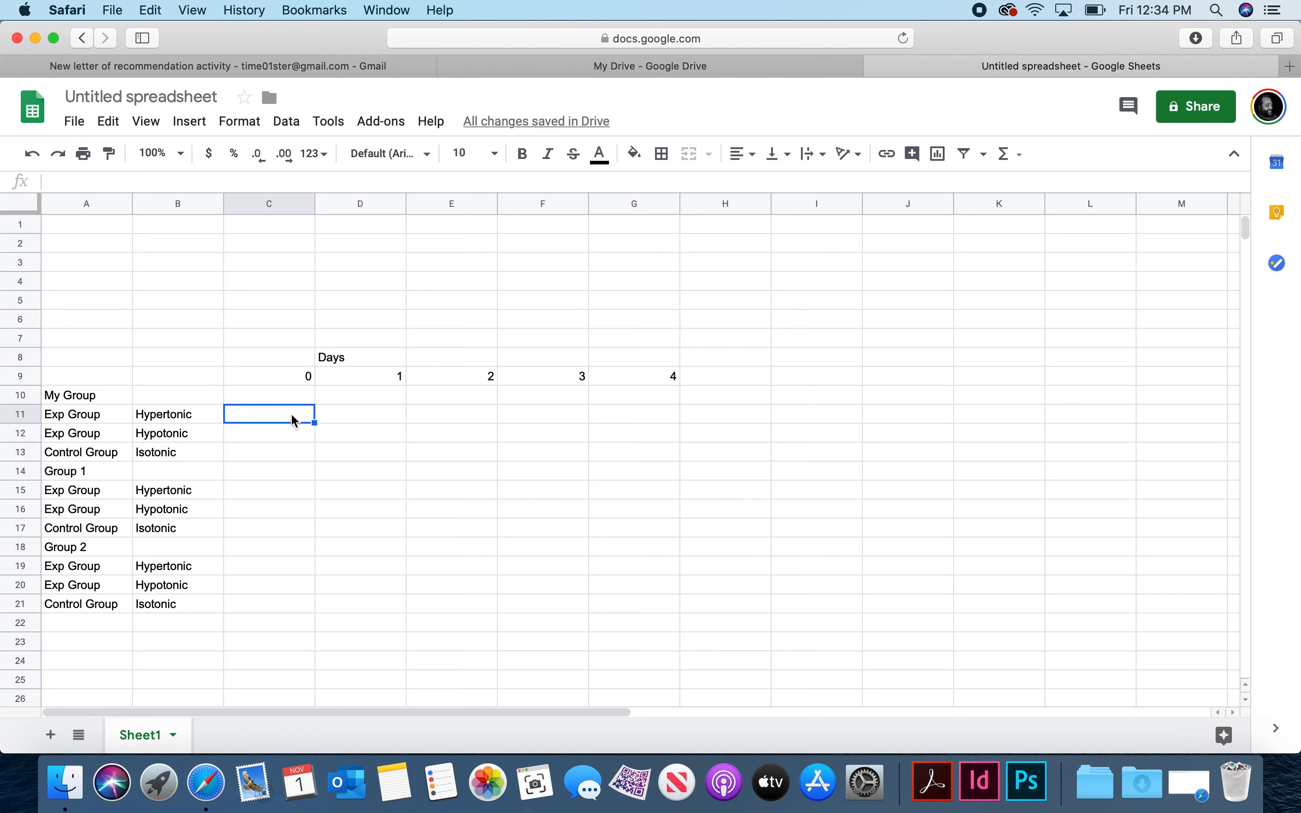
{"action": "type", "text": "20"}
{"action": "key", "text": "Return"}
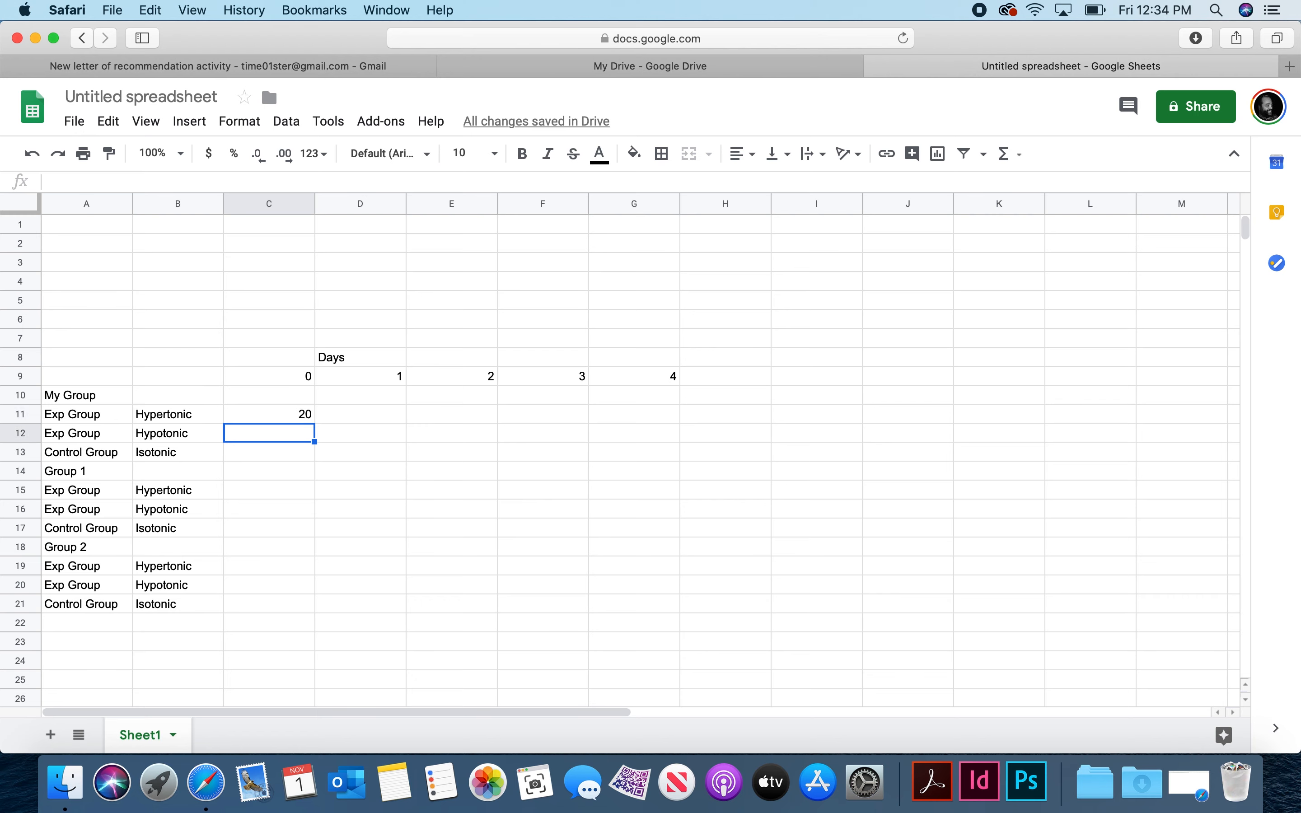
{"action": "type", "text": "30"}
{"action": "key", "text": "Return"}
{"action": "type", "text": "10"}
{"action": "key", "text": "Up"}
Step: Enter My Group's hypertonic values 19, 18, 17 and 16 for days 1 to 4 in D11:G11
{"action": "key", "text": "Up"}
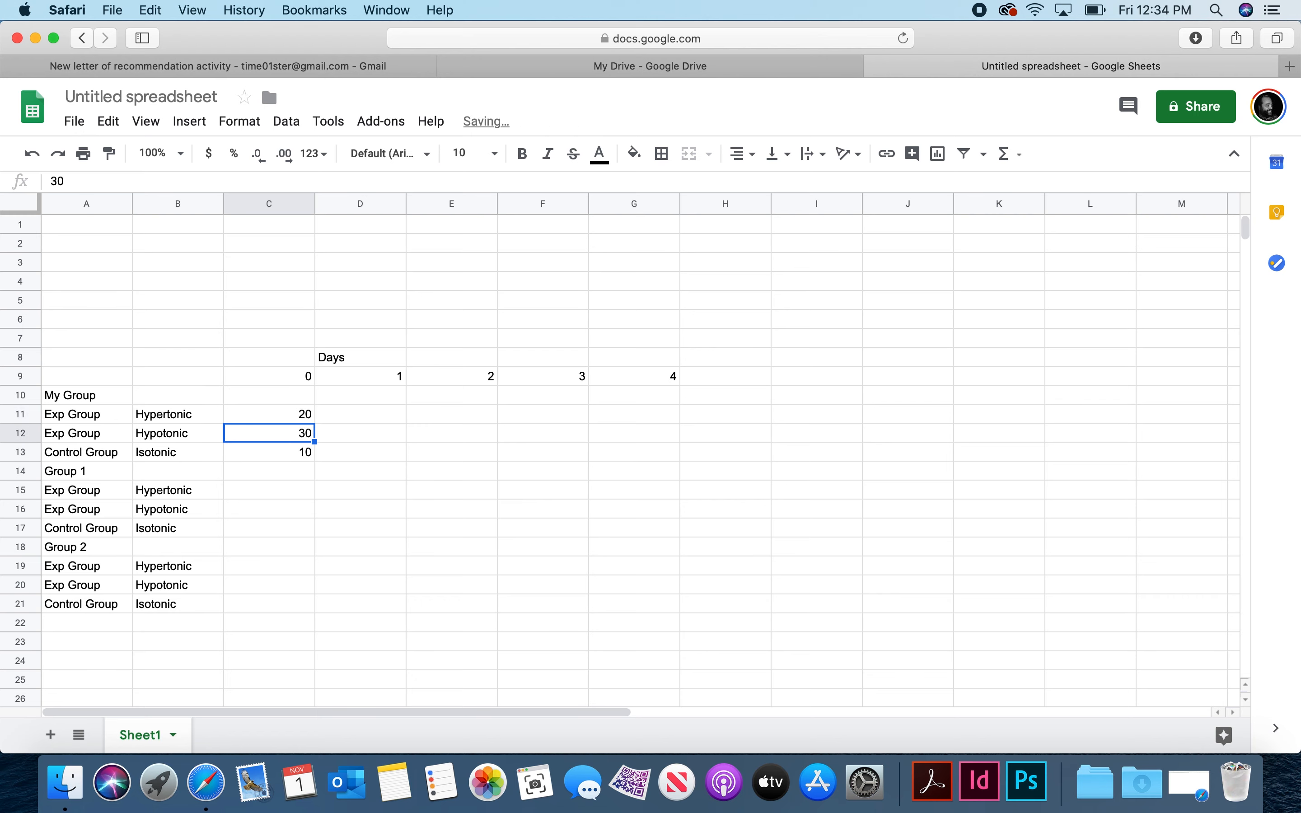
{"action": "key", "text": "Right"}
{"action": "type", "text": "19"}
{"action": "key", "text": "Tab"}
{"action": "type", "text": "18"}
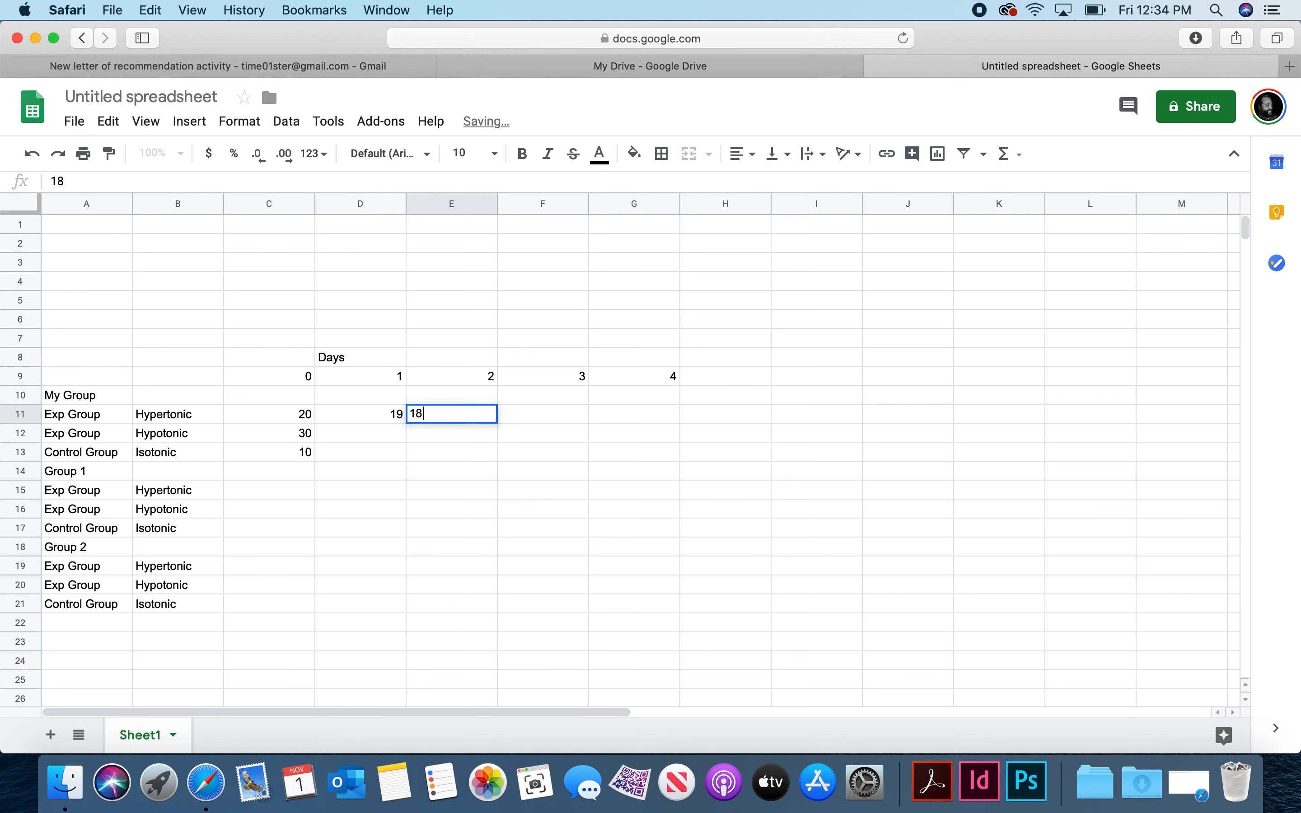
{"action": "key", "text": "Tab"}
{"action": "type", "text": "17"}
{"action": "key", "text": "Tab"}
{"action": "type", "text": "16"}
{"action": "key", "text": "Return"}
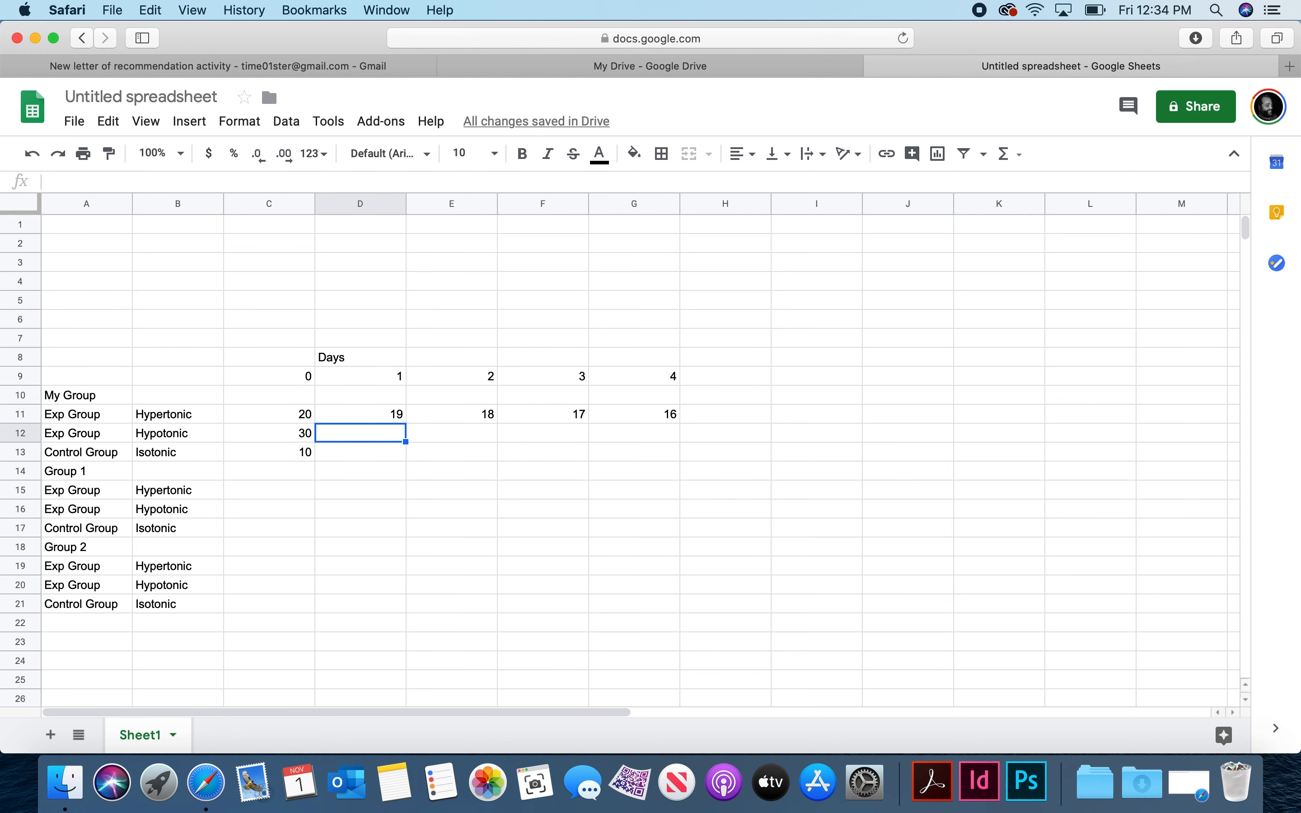
Step: Enter My Group's hypotonic values 29, 28.5, 28.3 and 28 for days 1 to 4 in D12:G12
{"action": "type", "text": "29"}
{"action": "key", "text": "Tab"}
{"action": "type", "text": "28."}
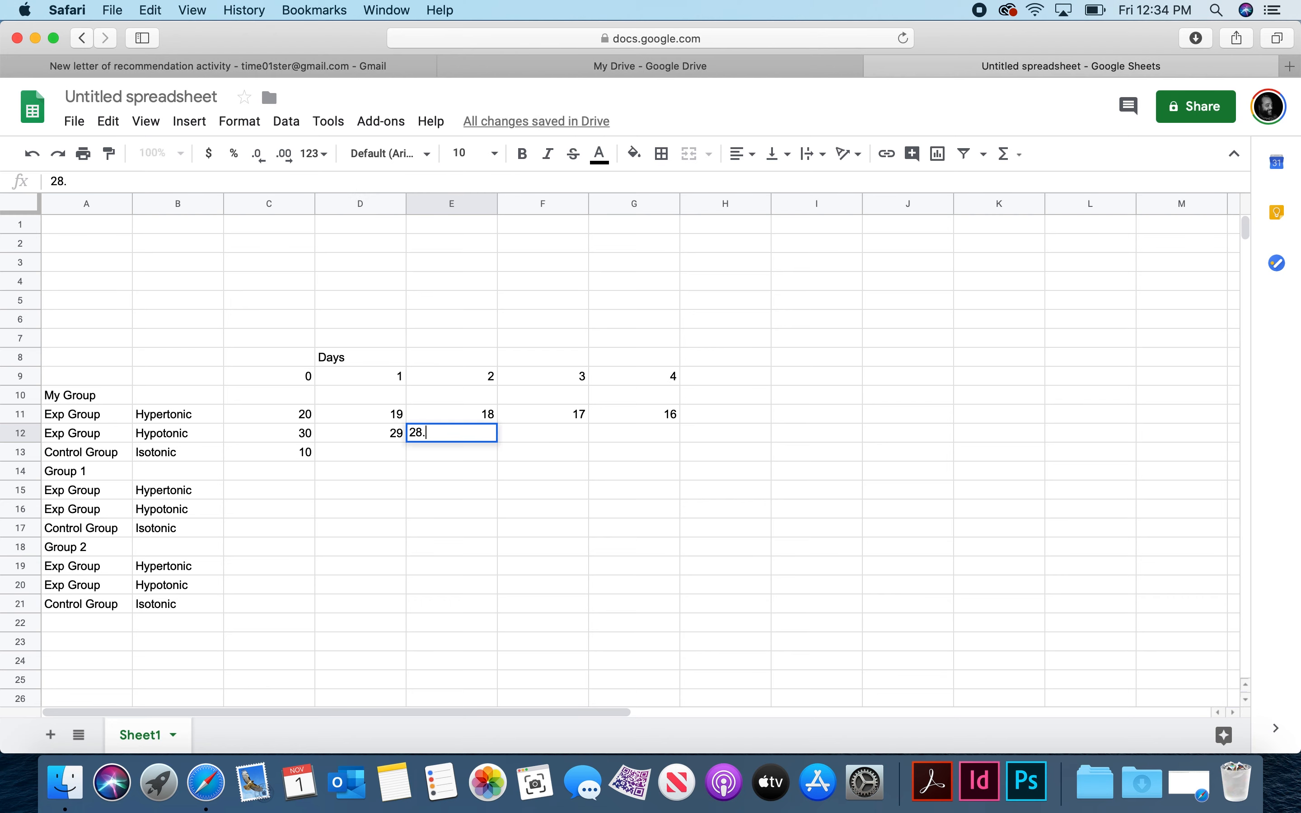
{"action": "type", "text": "5"}
{"action": "key", "text": "Tab"}
{"action": "type", "text": "28."}
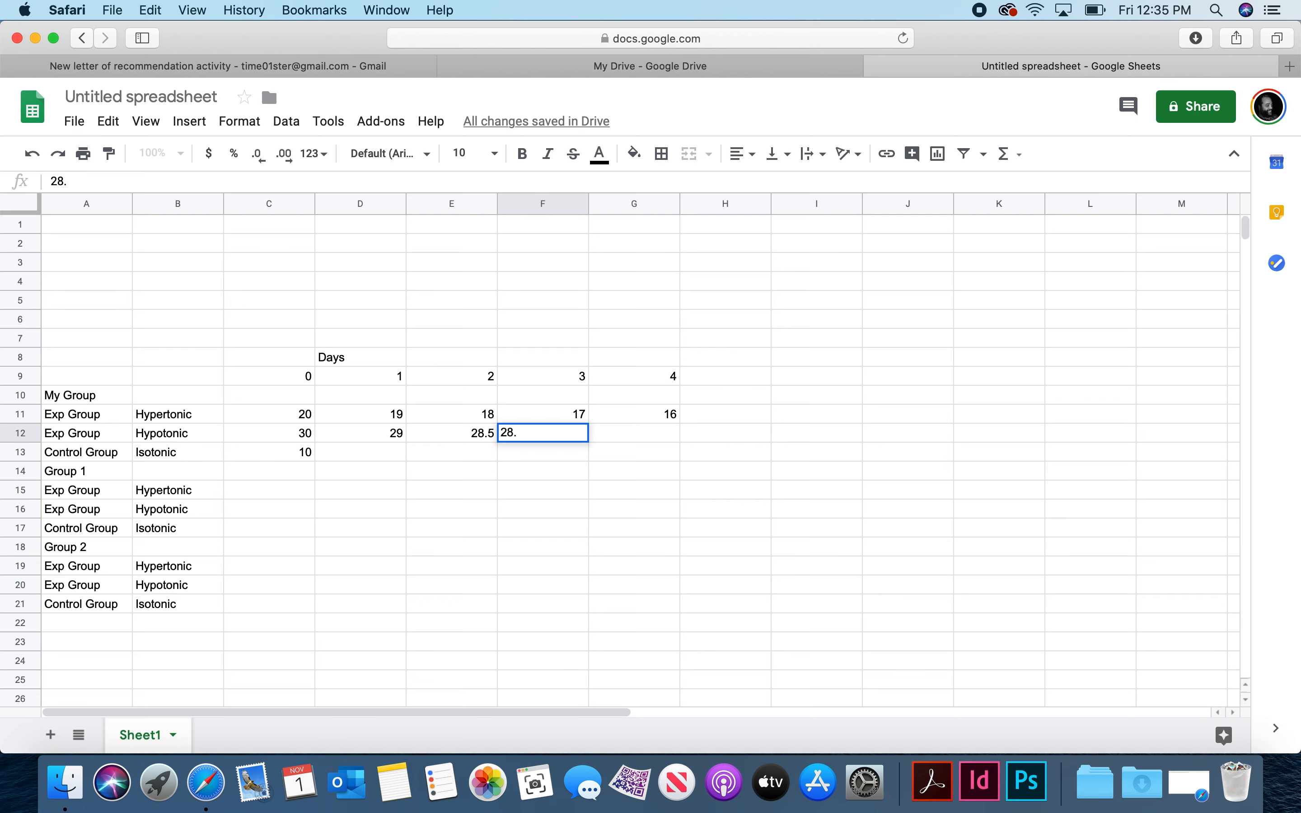
{"action": "type", "text": "3"}
{"action": "key", "text": "Tab"}
{"action": "type", "text": "28"}
{"action": "key", "text": "Return"}
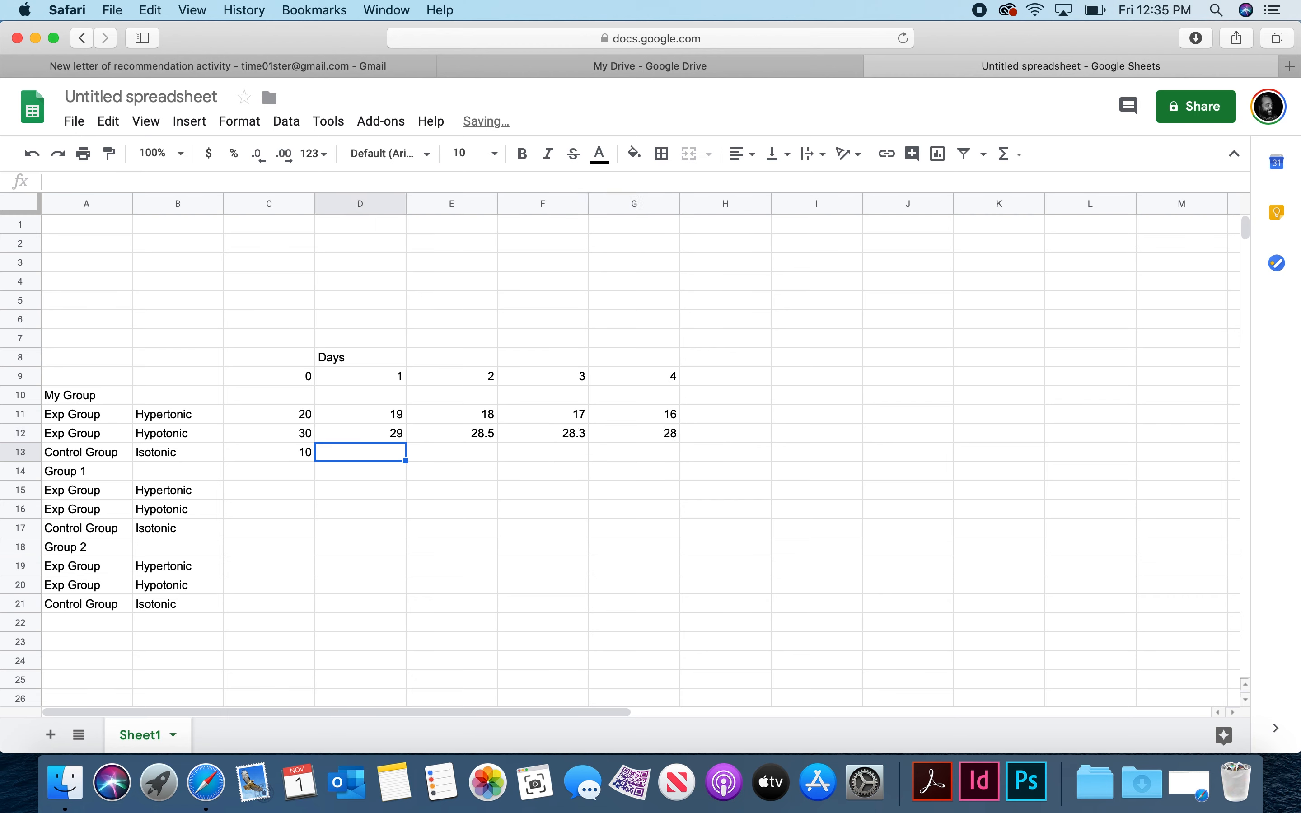
Step: Enter My Group's isotonic values 10.2, 10.4, 10 and 9.8 for days 1 to 4 in D13:G13
{"action": "type", "text": "10.2"}
{"action": "key", "text": "Tab"}
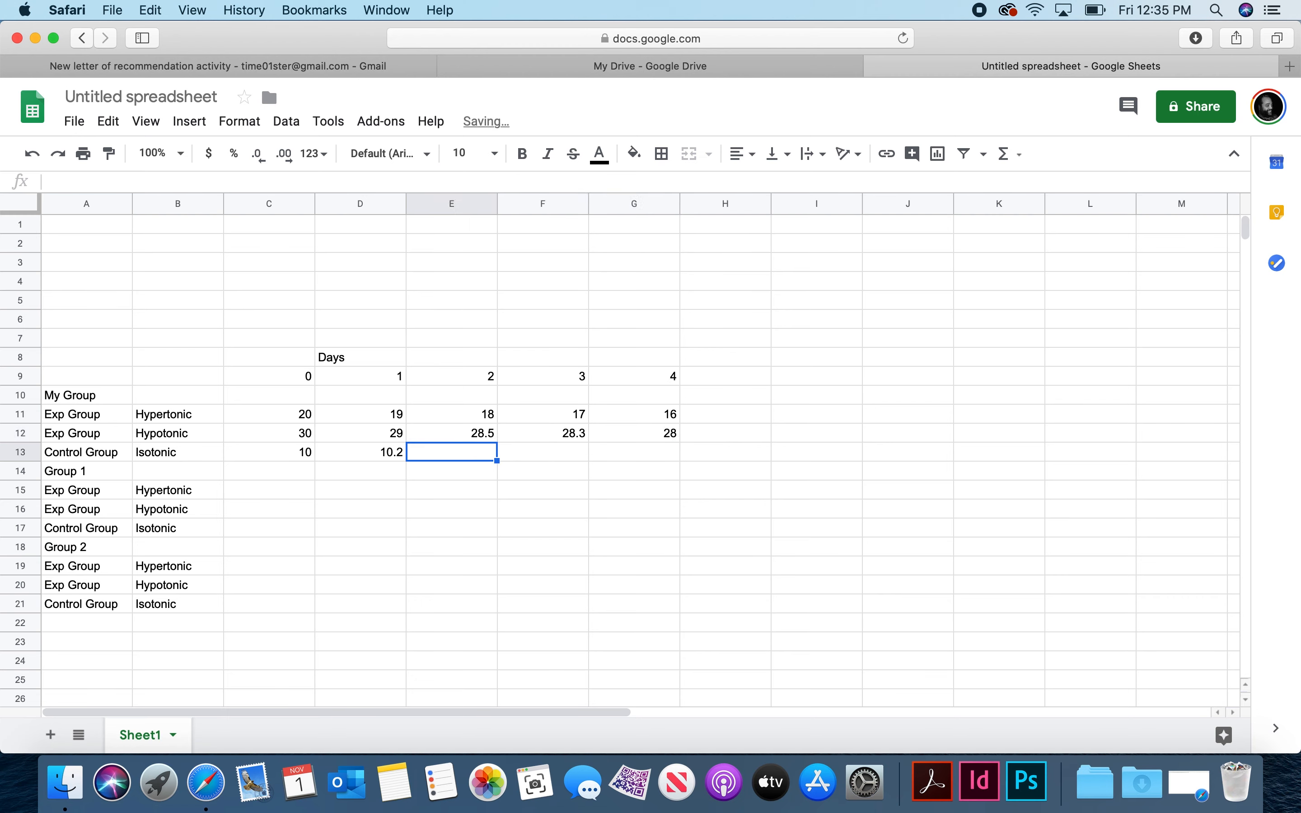
{"action": "type", "text": "10.4"}
{"action": "key", "text": "Tab"}
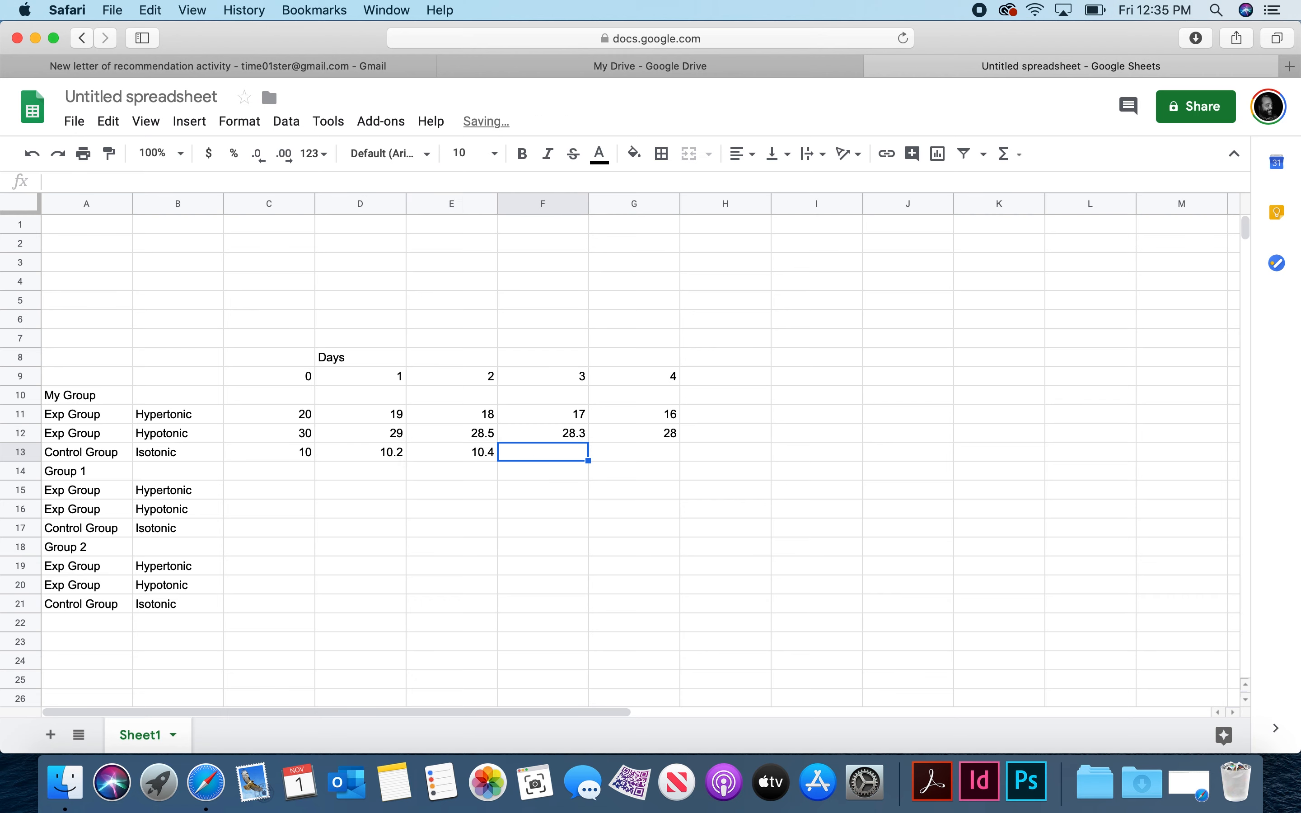
{"action": "type", "text": "10"}
{"action": "key", "text": "Tab"}
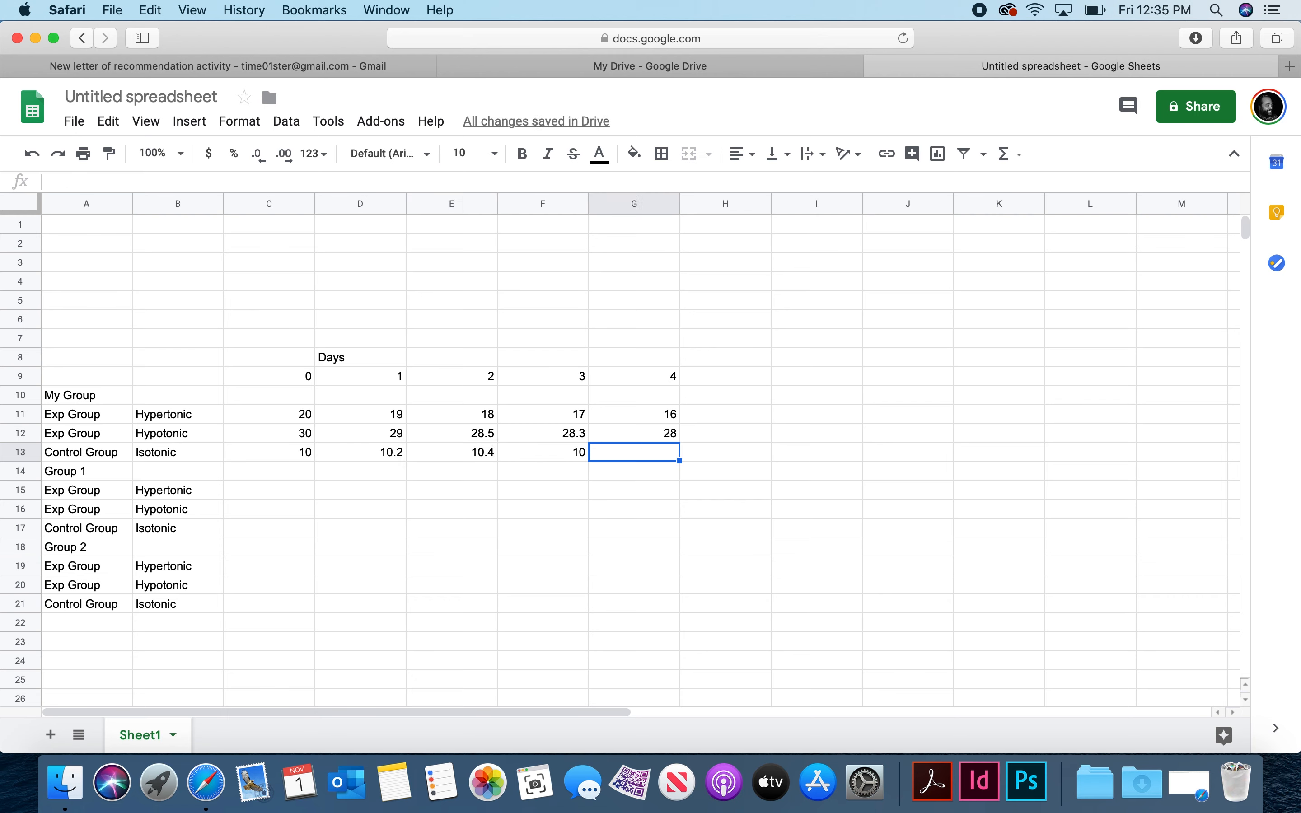
{"action": "type", "text": "9.8"}
{"action": "key", "text": "Left"}
Step: Try to re-enter the day 0 isotonic value in C13 as 10.0
{"action": "key", "text": "Left"}
{"action": "key", "text": "Left"}
{"action": "key", "text": "Left"}
{"action": "type", "text": "10.0"}
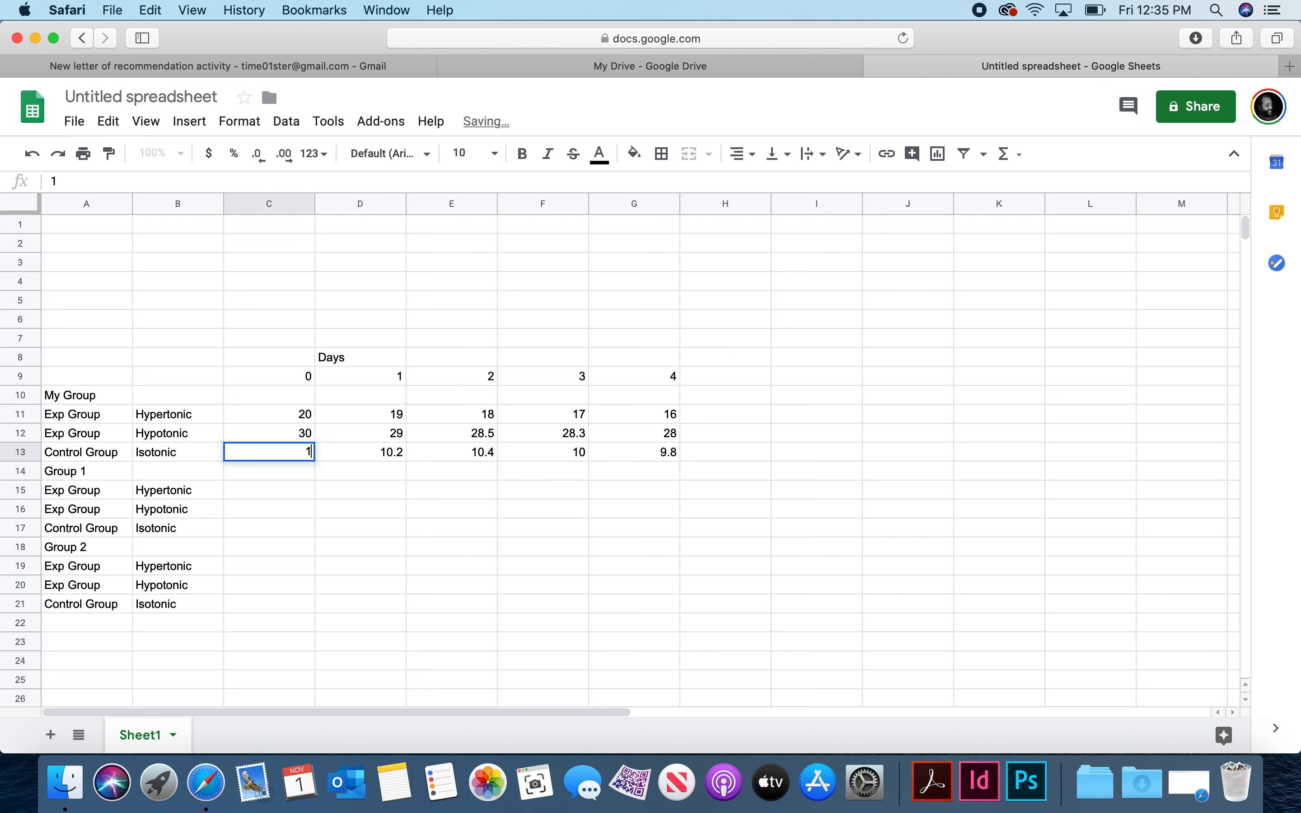
{"action": "key", "text": "Return"}
{"action": "key", "text": "Down"}
{"action": "key", "text": "Up"}
{"action": "key", "text": "Up"}
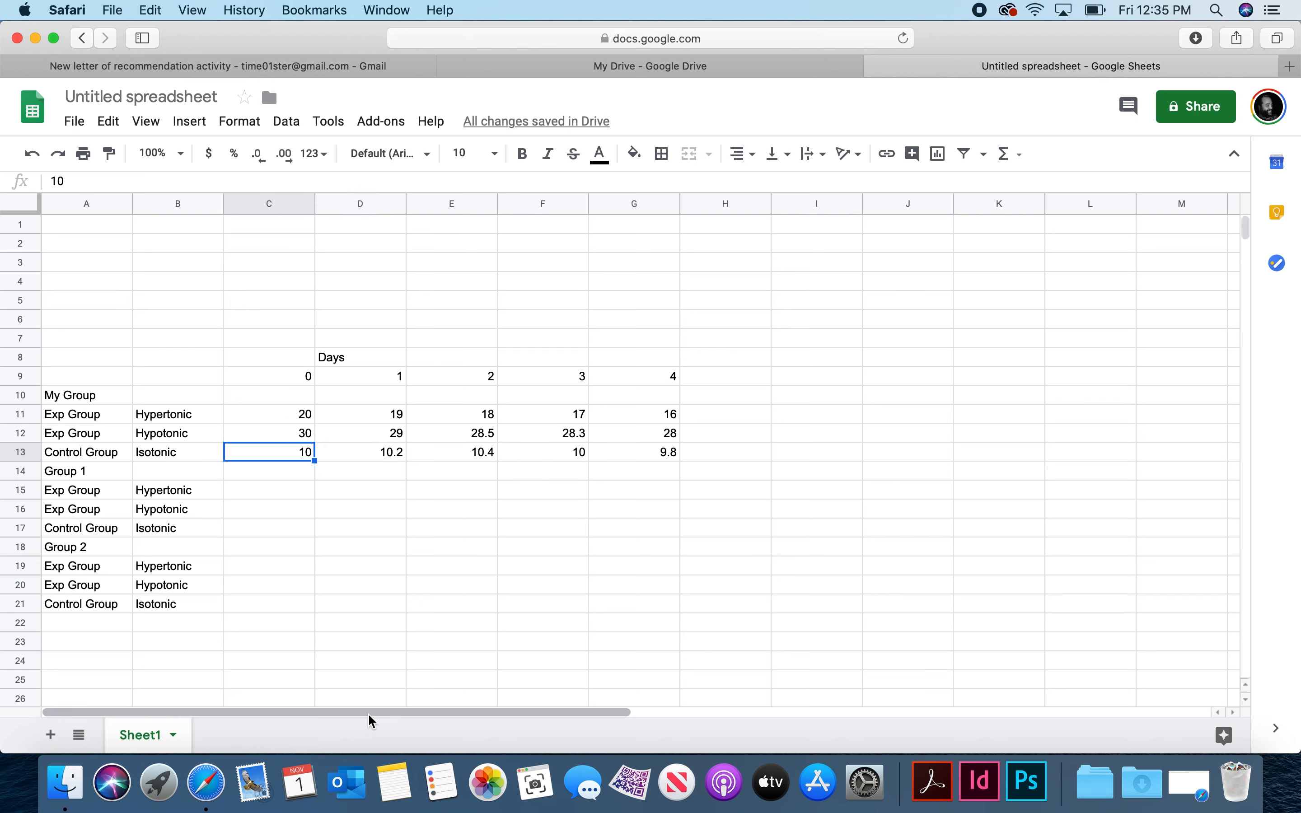
Step: Add the note "Remember this is an example!" in cell D3 at font size 18
{"action": "left_click_drag", "start_coordinate": [308, 420], "coordinate": [645, 460]}
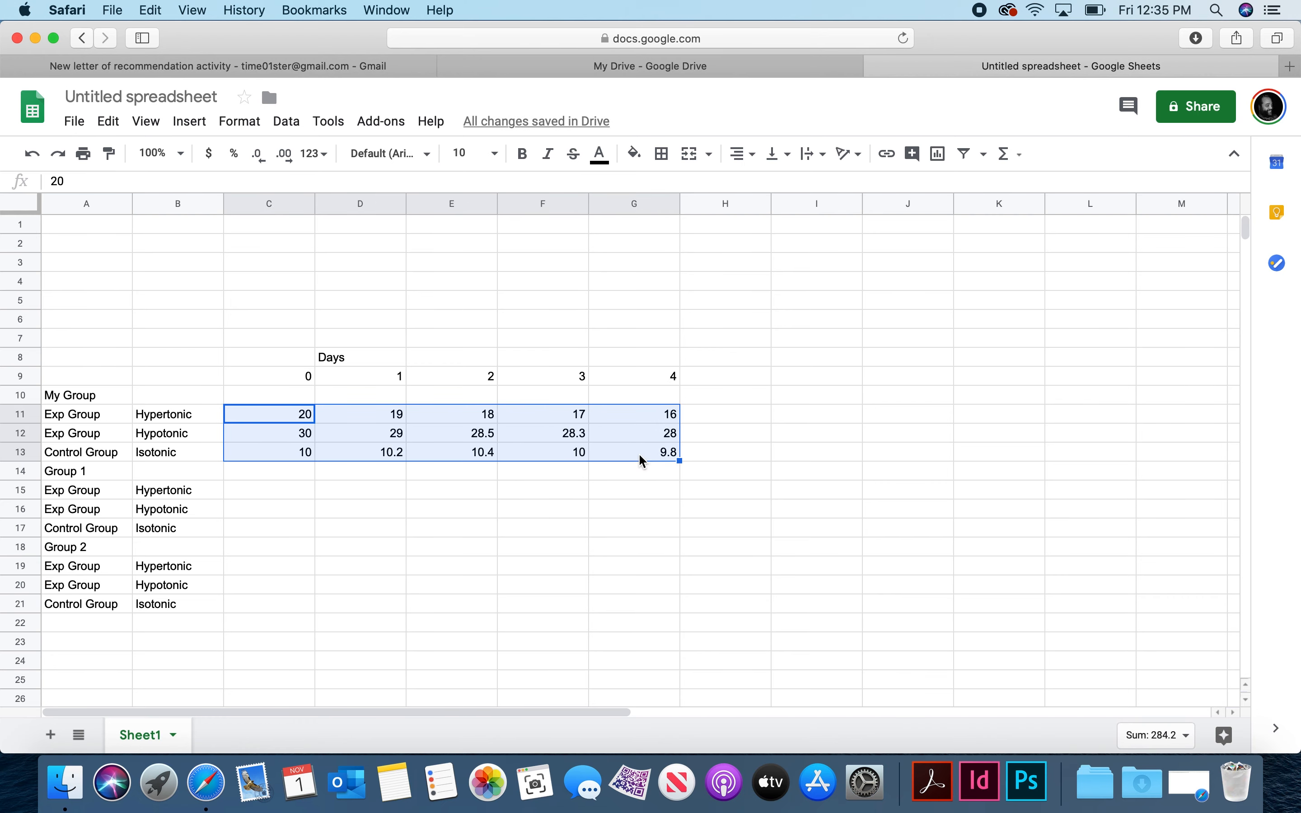
{"action": "left_click", "coordinate": [354, 264]}
{"action": "left_click", "coordinate": [495, 154]}
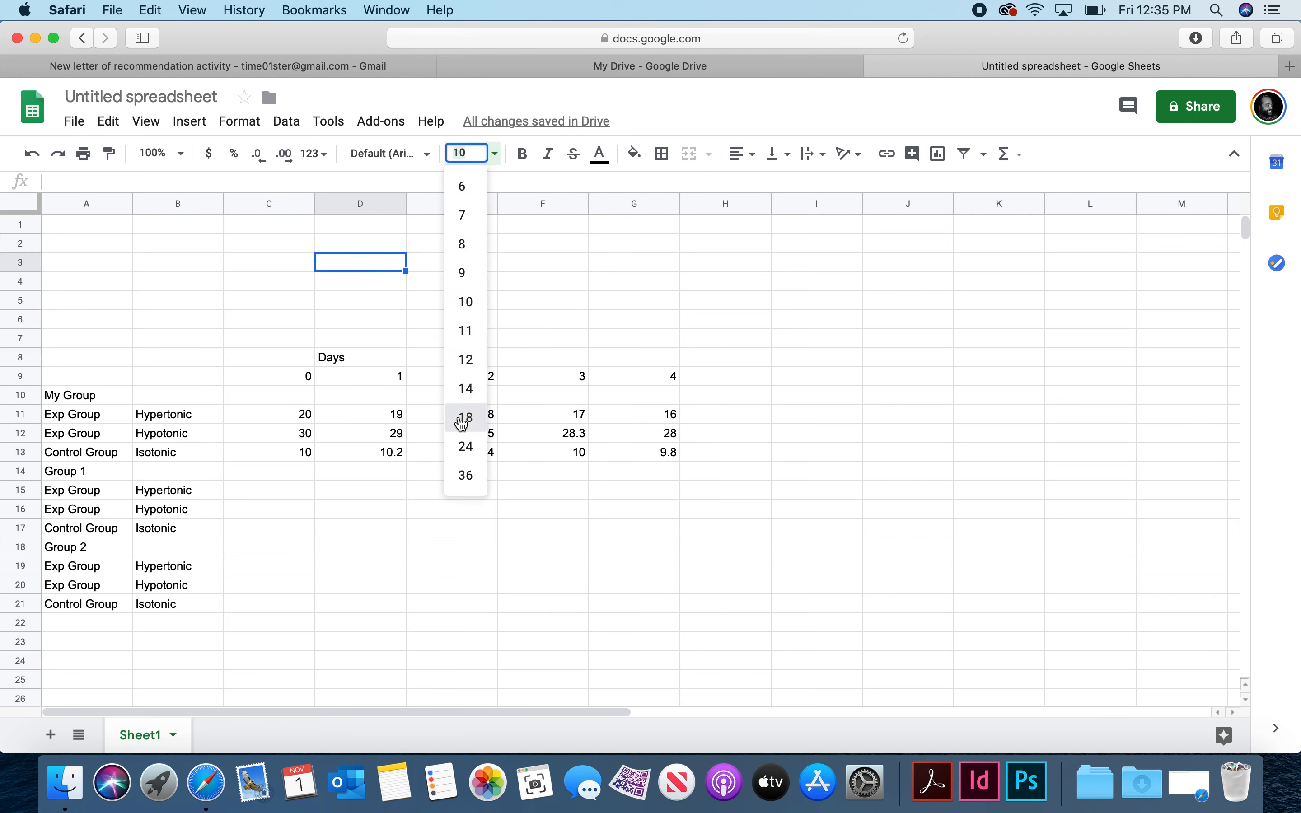
{"action": "left_click", "coordinate": [464, 417]}
{"action": "type", "text": "Reme"}
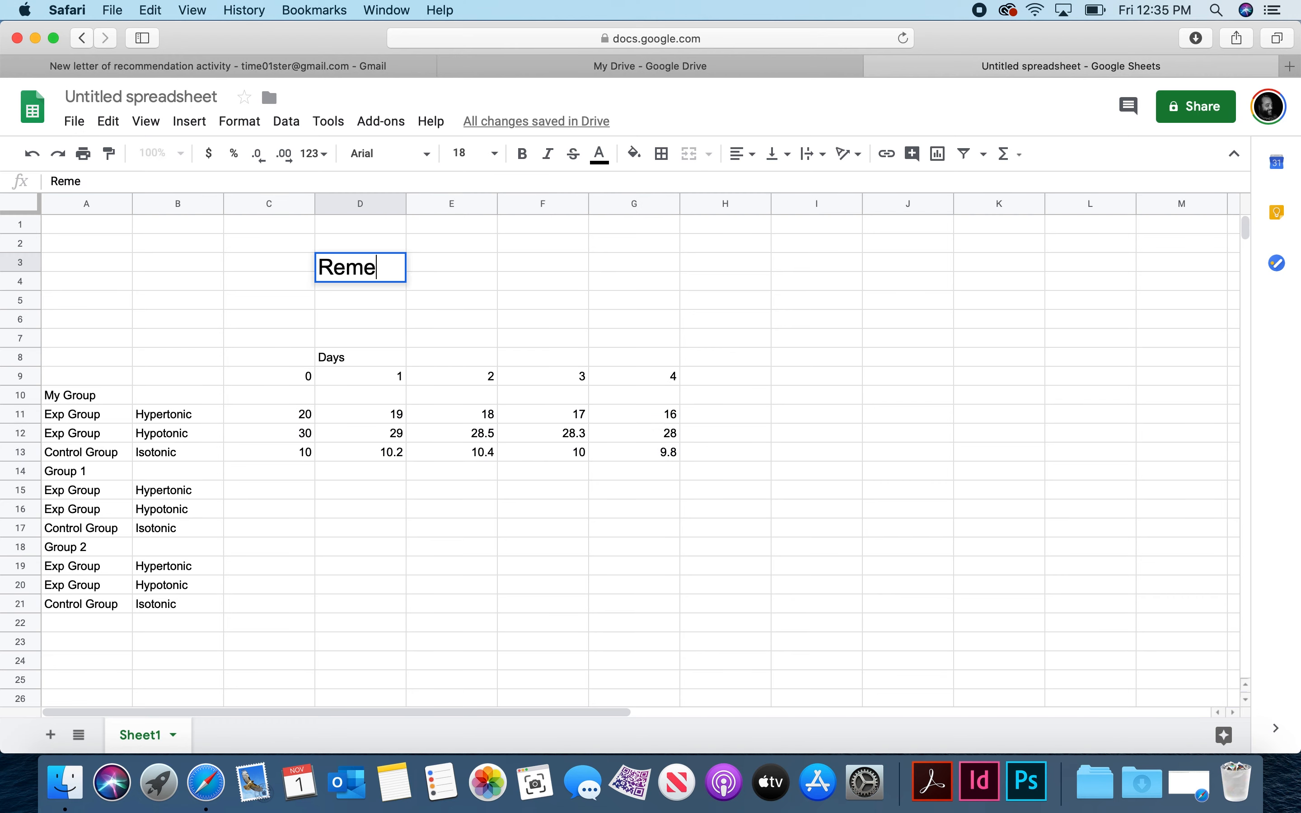
{"action": "type", "text": "mber this is an example."}
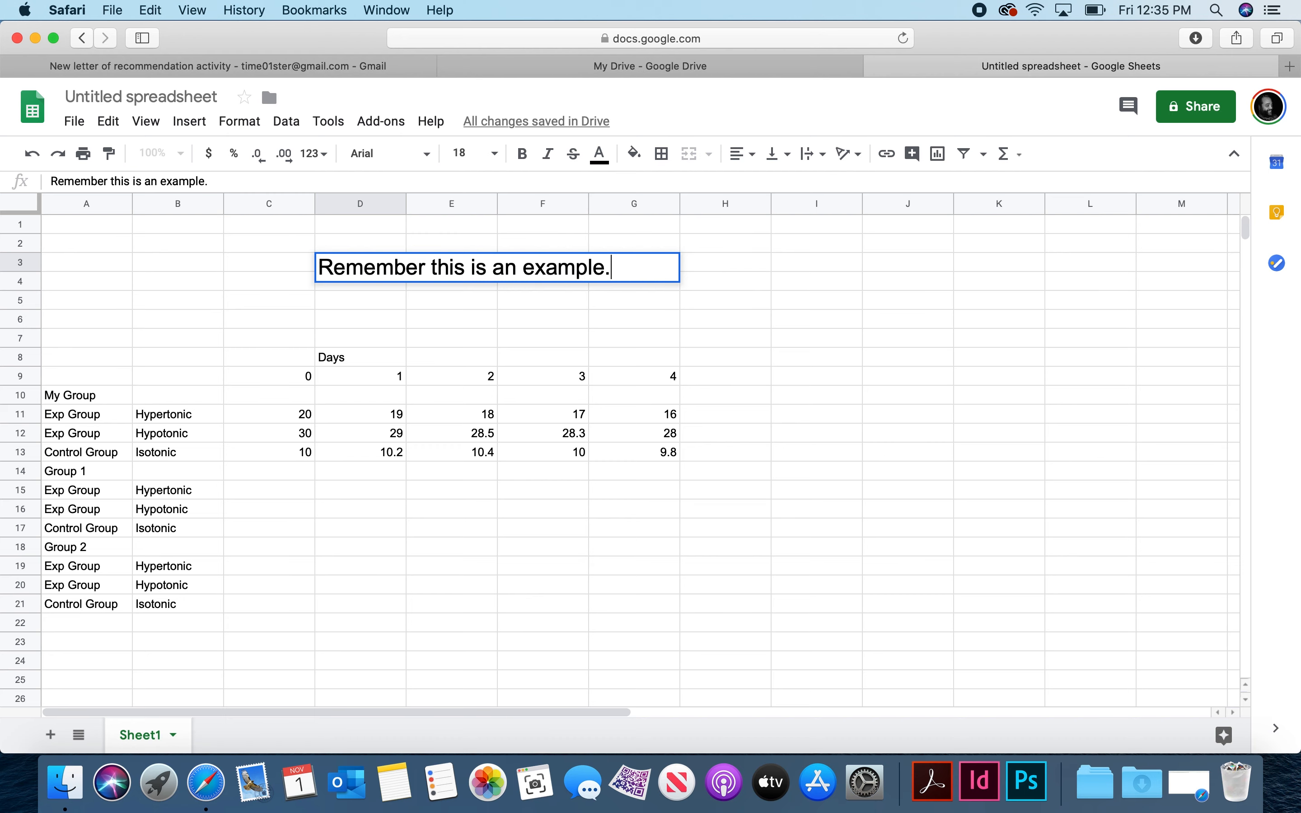
{"action": "left_click", "coordinate": [350, 313]}
Step: Copy My Group's data from C11:G13 into Group 1's rows, starting at C15
{"action": "left_click", "coordinate": [271, 508]}
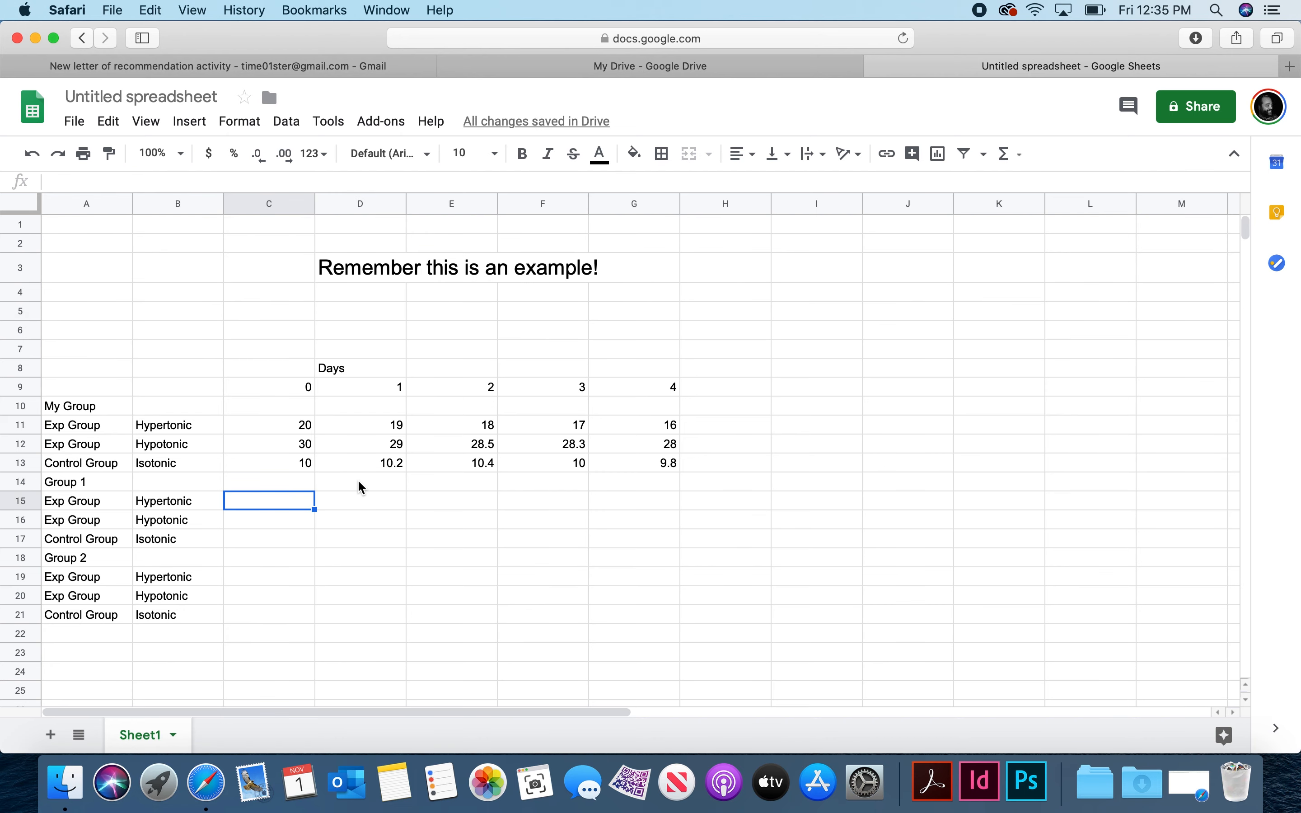
{"action": "left_click_drag", "start_coordinate": [298, 433], "coordinate": [646, 465]}
{"action": "key", "text": "super+c"}
{"action": "left_click", "coordinate": [257, 508]}
{"action": "key", "text": "super+v"}
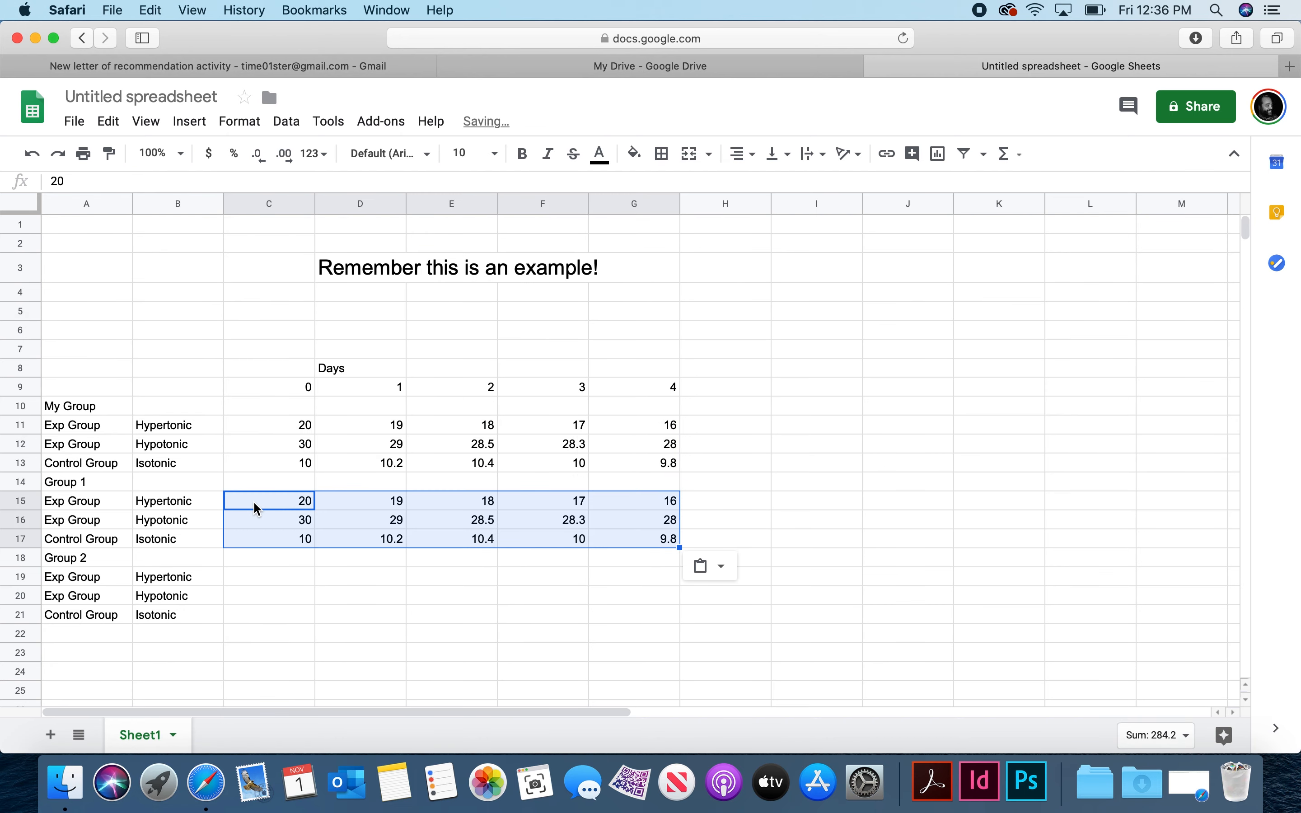
Step: Replace Group 1's hypertonic values in C15:G15 with 30, 29, 28, 27 and 26
{"action": "left_click", "coordinate": [297, 508]}
{"action": "double_click", "coordinate": [287, 500]}
{"action": "type", "text": "30"}
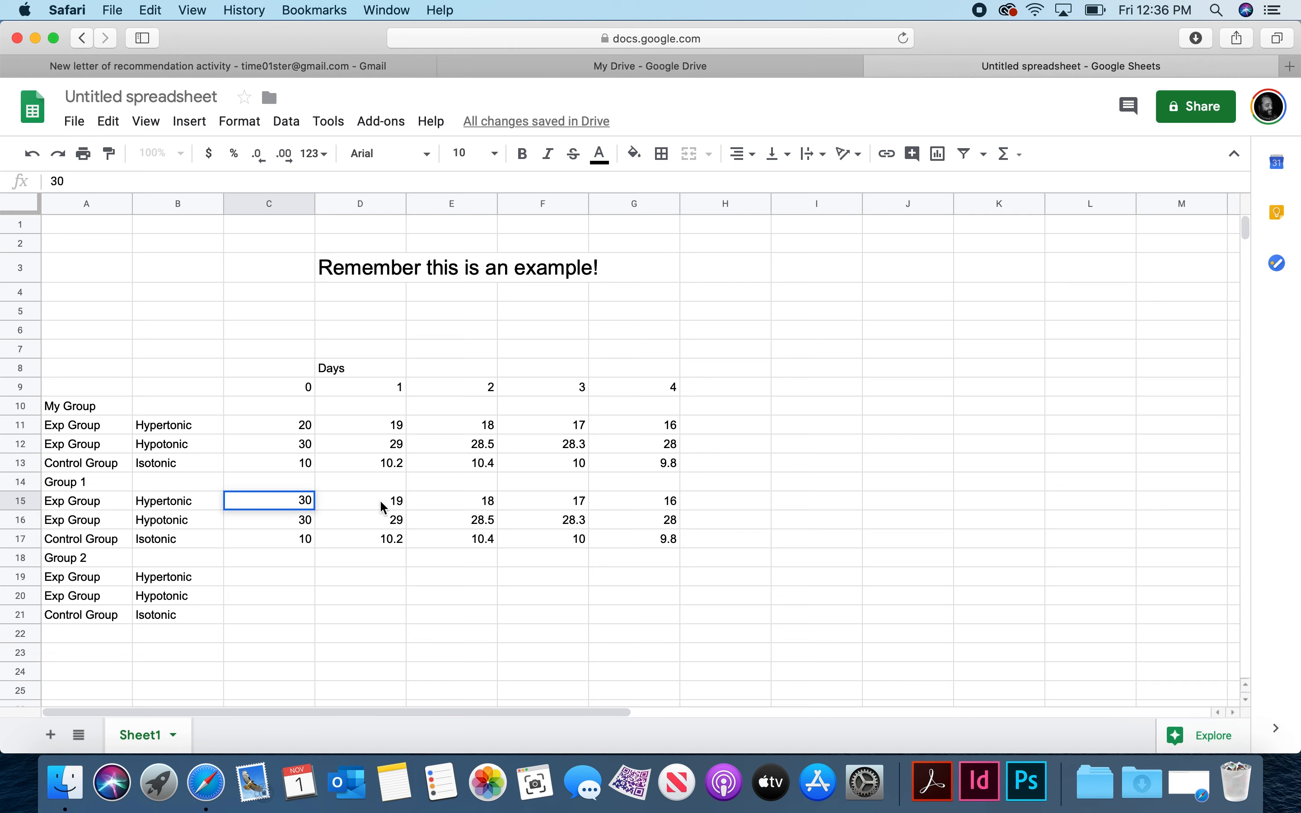
{"action": "left_click", "coordinate": [388, 504]}
{"action": "type", "text": "29"}
{"action": "key", "text": "Tab"}
{"action": "type", "text": "28"}
{"action": "key", "text": "Tab"}
{"action": "type", "text": "27"}
{"action": "key", "text": "Tab"}
{"action": "type", "text": "26"}
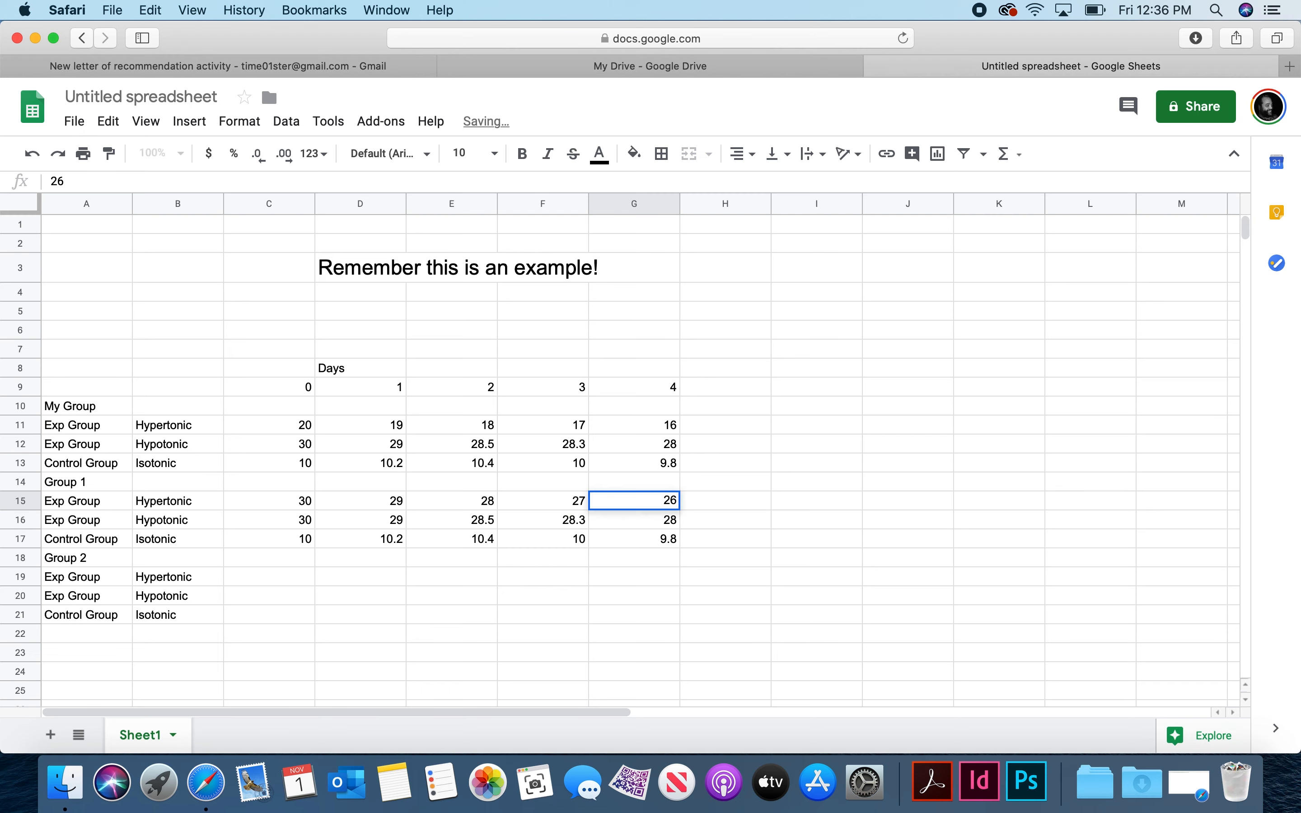
{"action": "key", "text": "Return"}
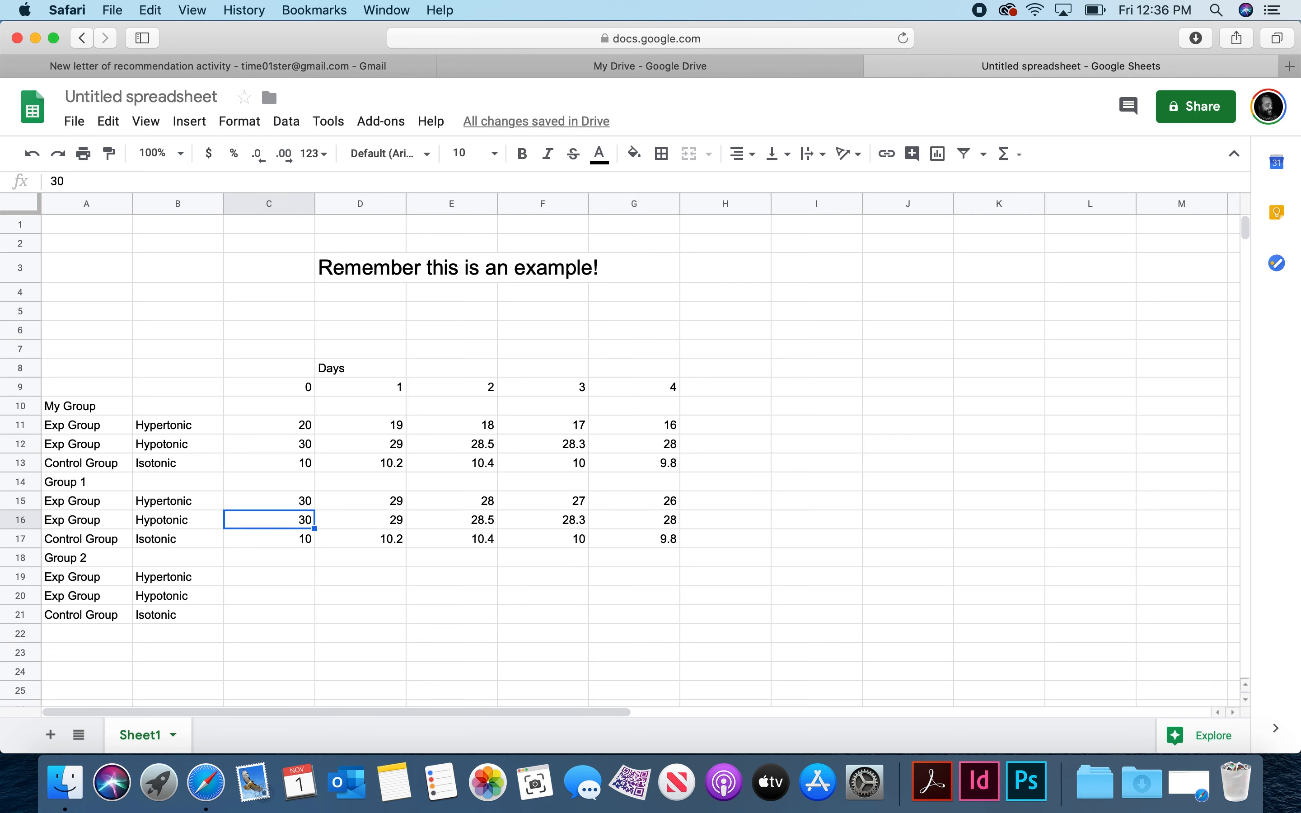
Step: Replace Group 1's hypotonic values in C16:G16 with 25, 26, 26, 25 and 26
{"action": "type", "text": "25"}
{"action": "key", "text": "Tab"}
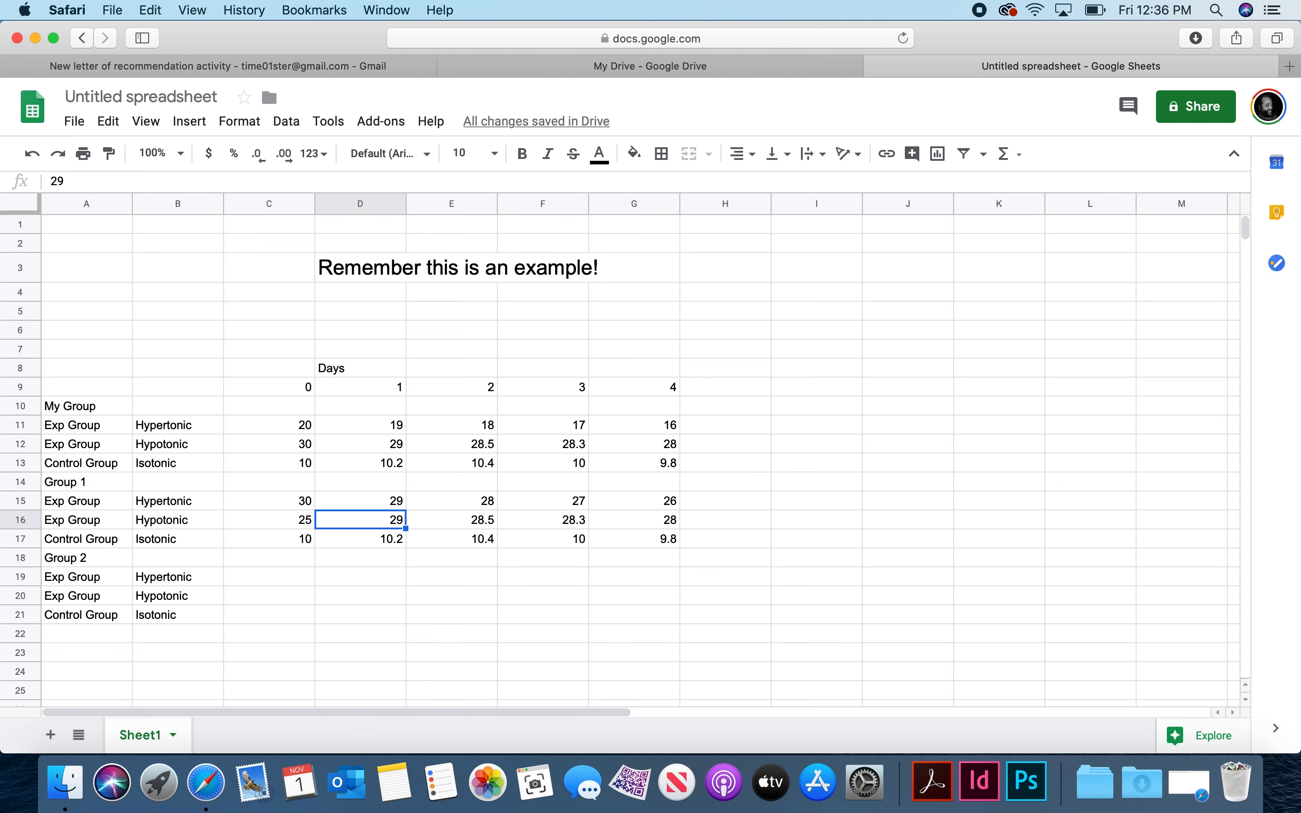
{"action": "type", "text": "26"}
{"action": "key", "text": "Tab"}
{"action": "type", "text": "26"}
{"action": "key", "text": "Tab"}
{"action": "type", "text": "25"}
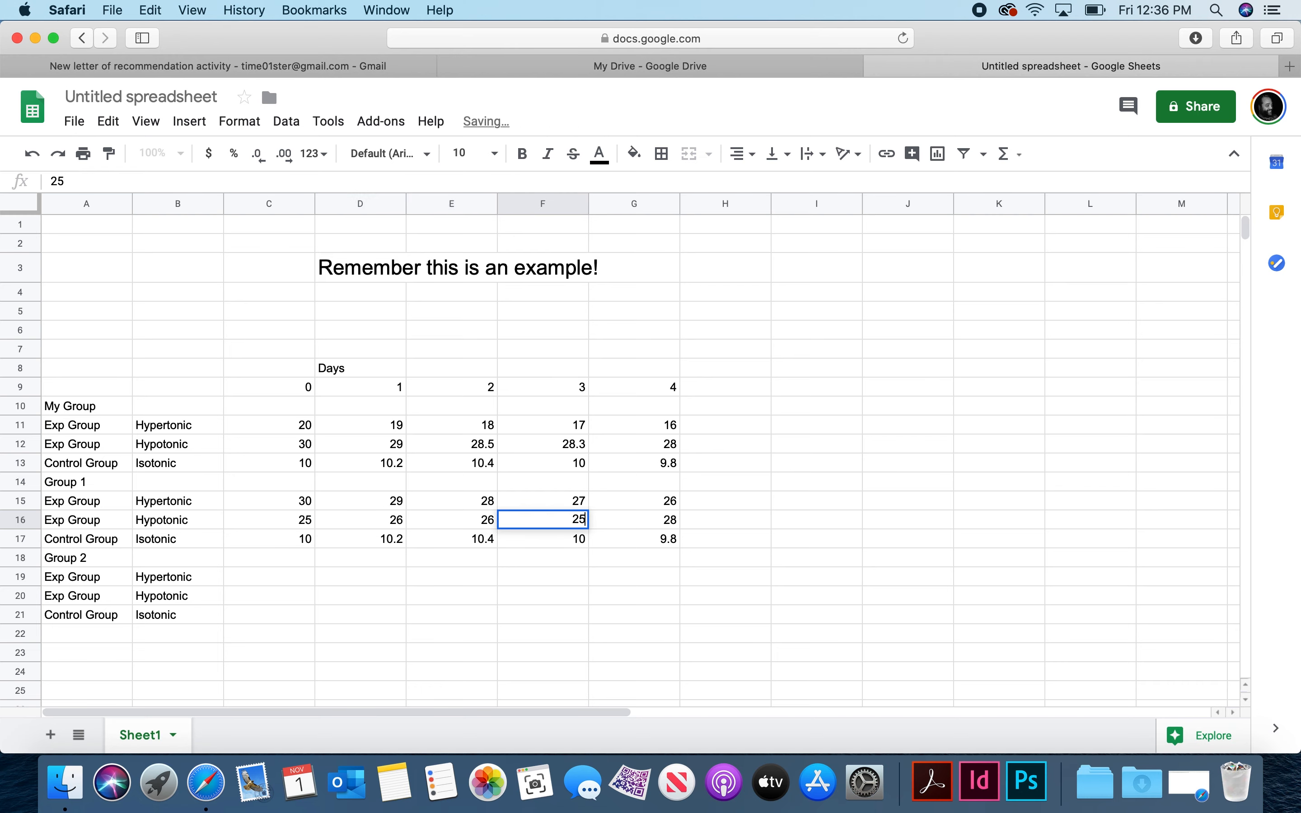
{"action": "key", "text": "Tab"}
{"action": "type", "text": "26"}
{"action": "key", "text": "Return"}
{"action": "key", "text": "Left"}
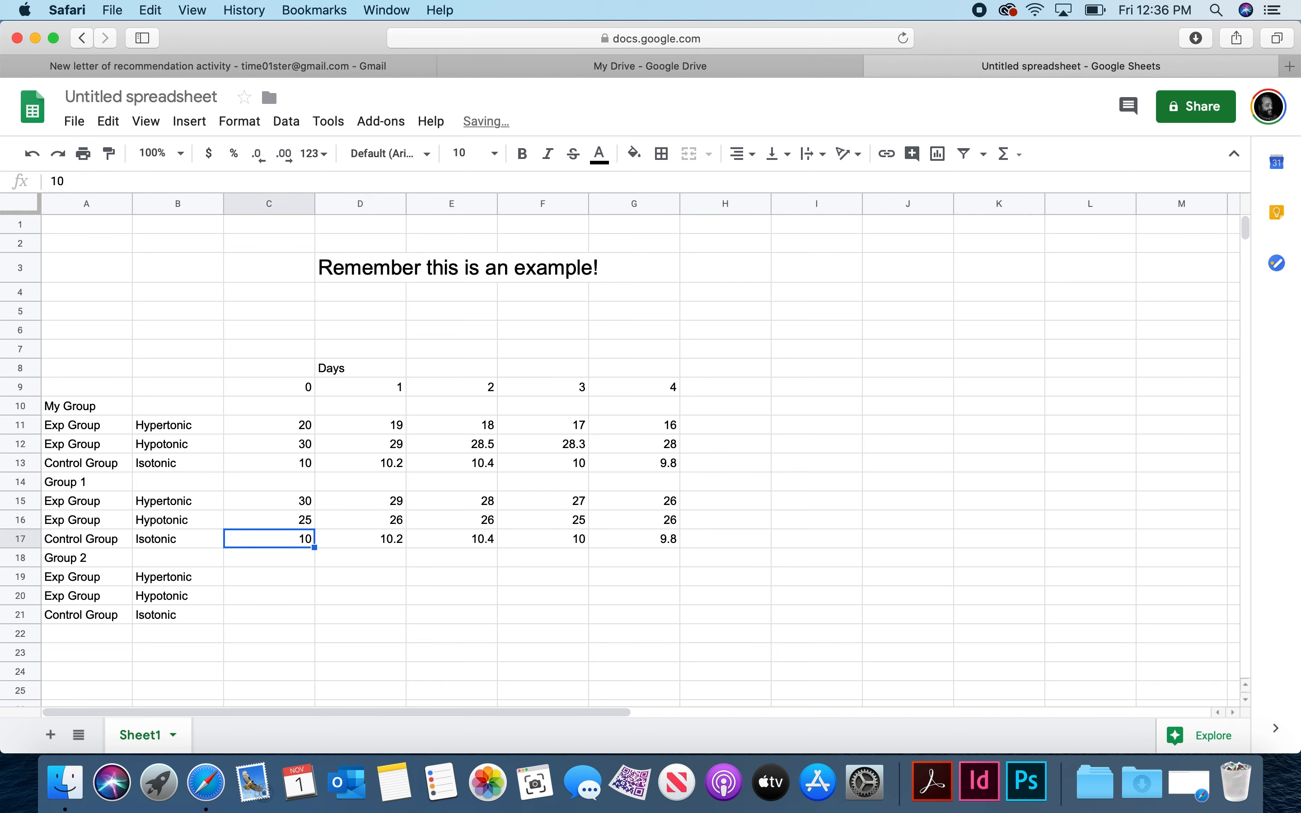
Step: Replace Group 1's isotonic values in C17:G17 with 20, 19, 20, 21 and 20
{"action": "type", "text": "20"}
{"action": "key", "text": "Tab"}
{"action": "type", "text": "19"}
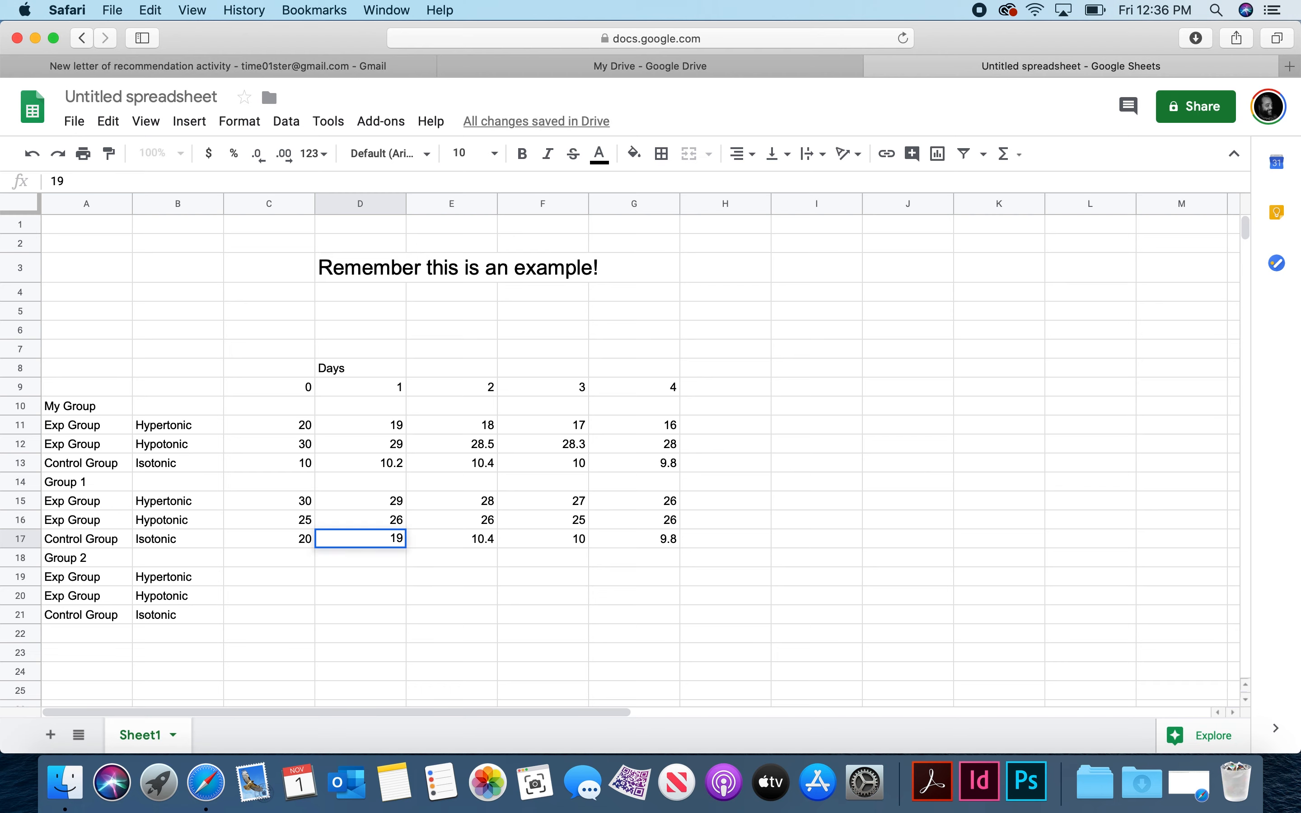
{"action": "key", "text": "Tab"}
{"action": "type", "text": "20"}
{"action": "key", "text": "Tab"}
{"action": "type", "text": "21"}
{"action": "key", "text": "Tab"}
{"action": "type", "text": "20"}
{"action": "key", "text": "Down"}
{"action": "key", "text": "Down"}
Step: Copy Group 1's data from C15:G17 into Group 2's rows, starting at C19
{"action": "left_click_drag", "start_coordinate": [269, 501], "coordinate": [668, 545]}
{"action": "key", "text": "super+c"}
{"action": "left_click", "coordinate": [301, 578]}
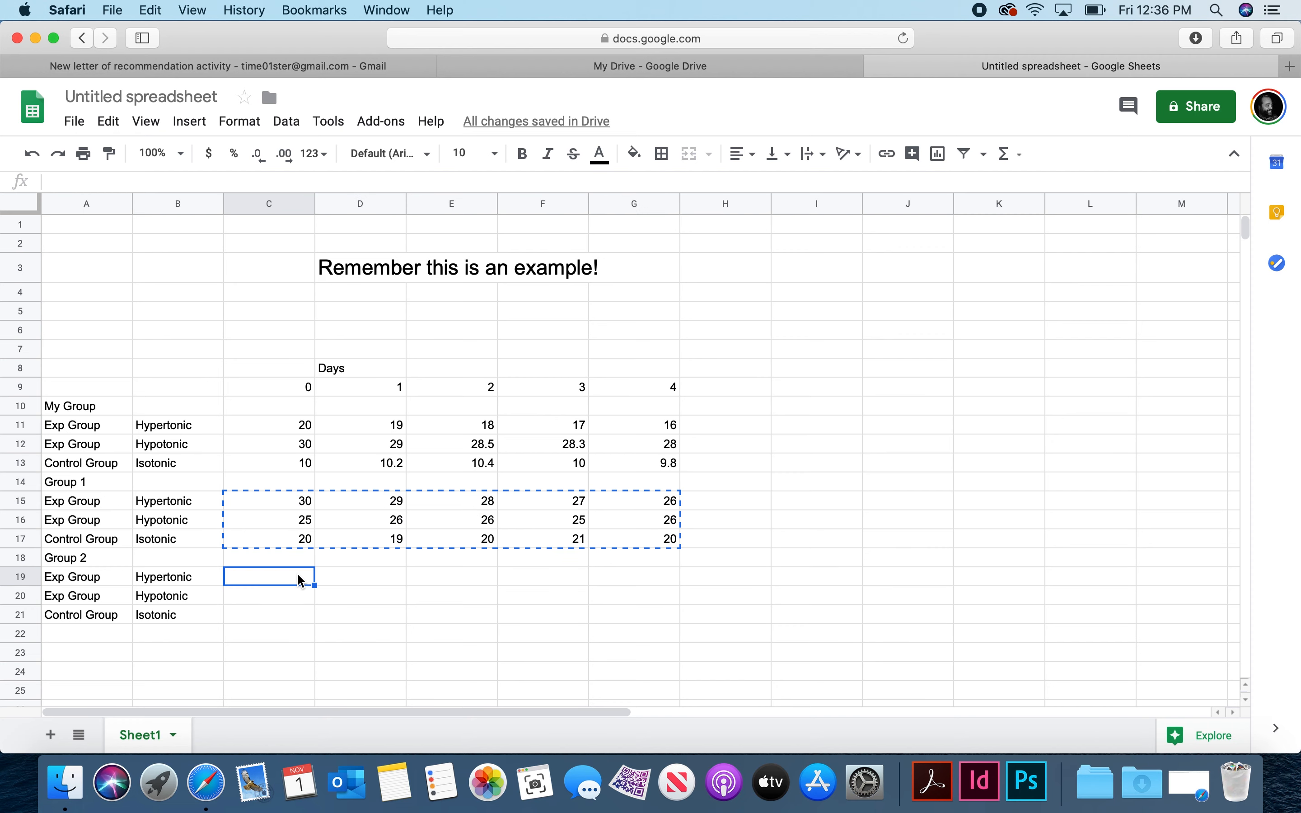
{"action": "key", "text": "super+v"}
Step: Replace Group 2's hypertonic values in C19:G19 with 25, 24, 23, 22 and 21
{"action": "left_click", "coordinate": [301, 579]}
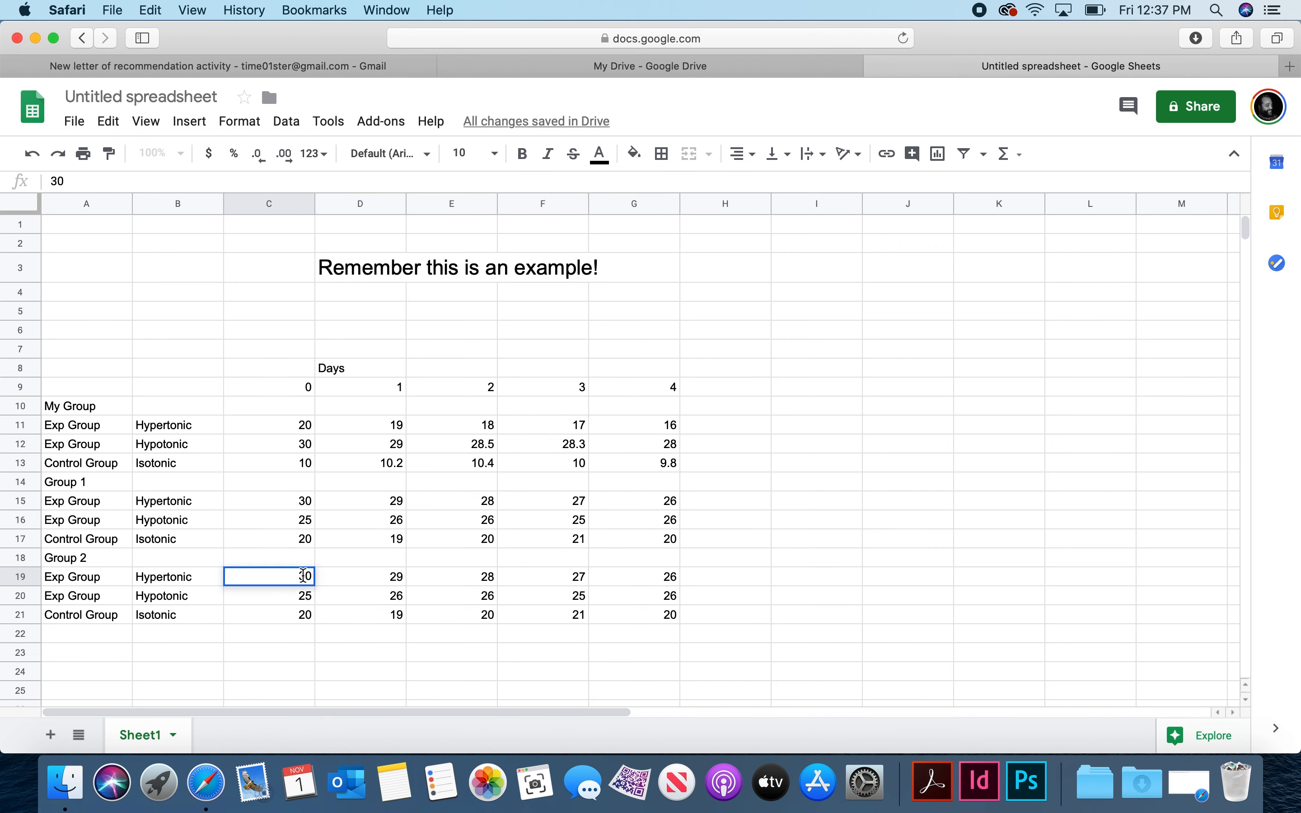
{"action": "key", "text": "BackSpace"}
{"action": "type", "text": "25"}
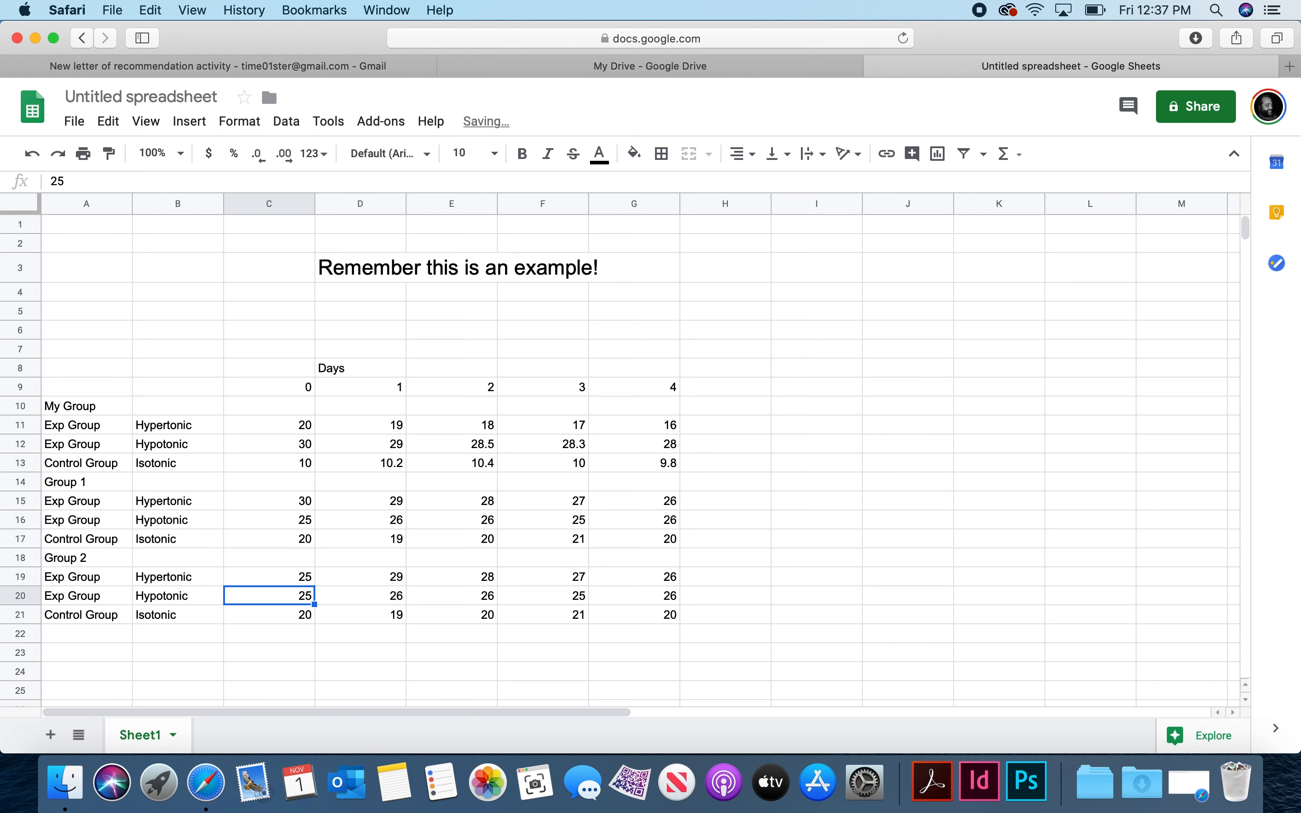
{"action": "key", "text": "Tab"}
{"action": "type", "text": "24"}
{"action": "key", "text": "Tab"}
{"action": "type", "text": "23"}
{"action": "key", "text": "Tab"}
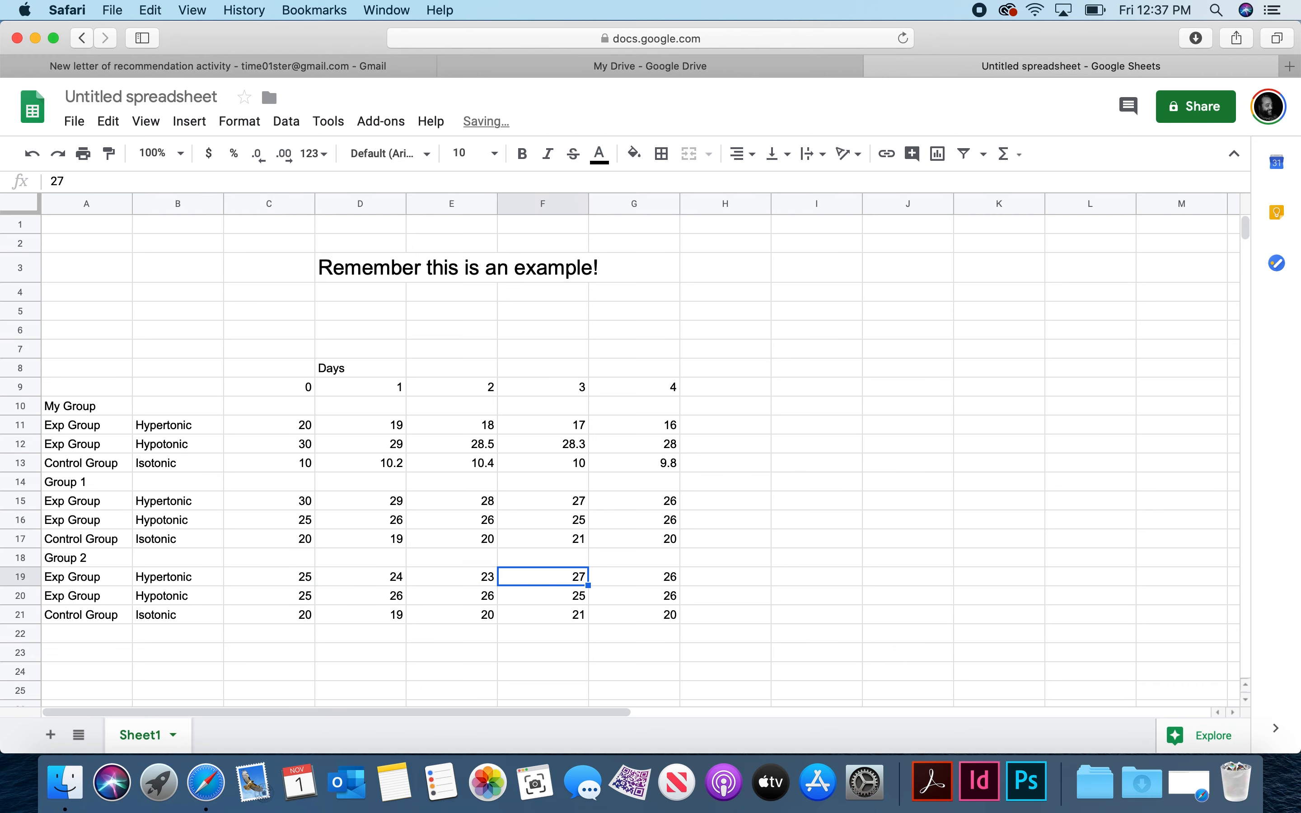
{"action": "type", "text": "22"}
{"action": "key", "text": "Tab"}
{"action": "type", "text": "21"}
{"action": "key", "text": "Return"}
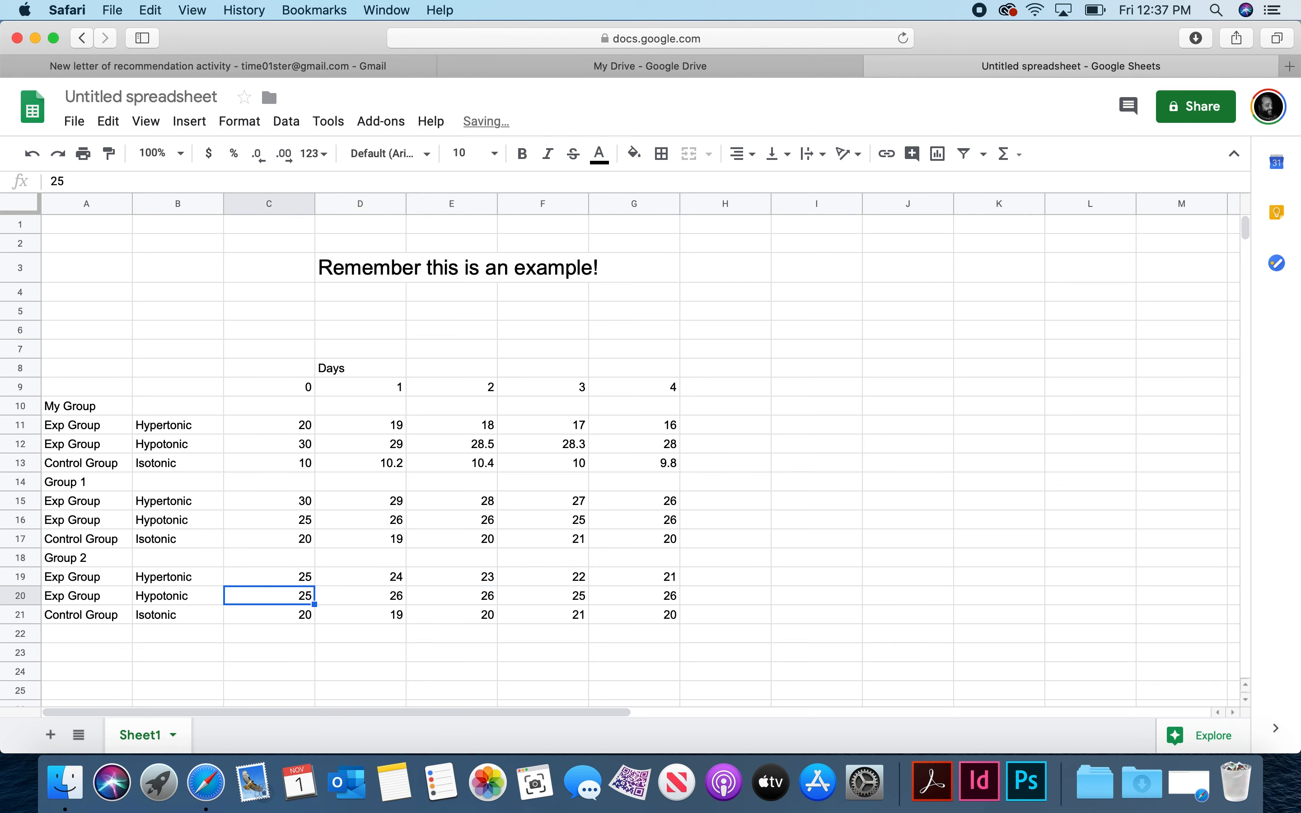
Step: Replace Group 2's hypotonic values in C20:G20 with 29, 28, 28, 27.5 and 27.5
{"action": "type", "text": "29"}
{"action": "key", "text": "Tab"}
{"action": "type", "text": "28"}
{"action": "key", "text": "Tab"}
{"action": "type", "text": "28"}
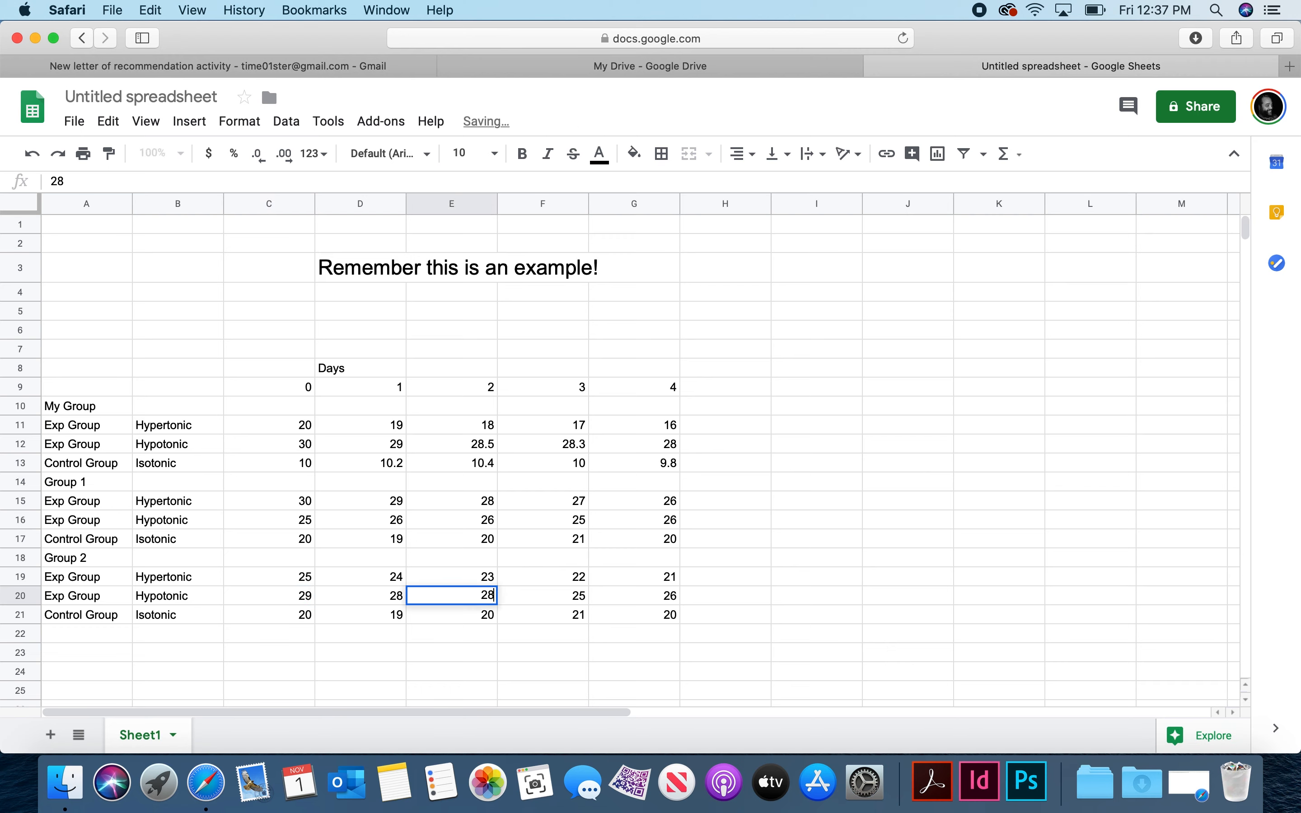
{"action": "key", "text": "Tab"}
{"action": "type", "text": "27.5"}
{"action": "key", "text": "Tab"}
{"action": "type", "text": "27.5"}
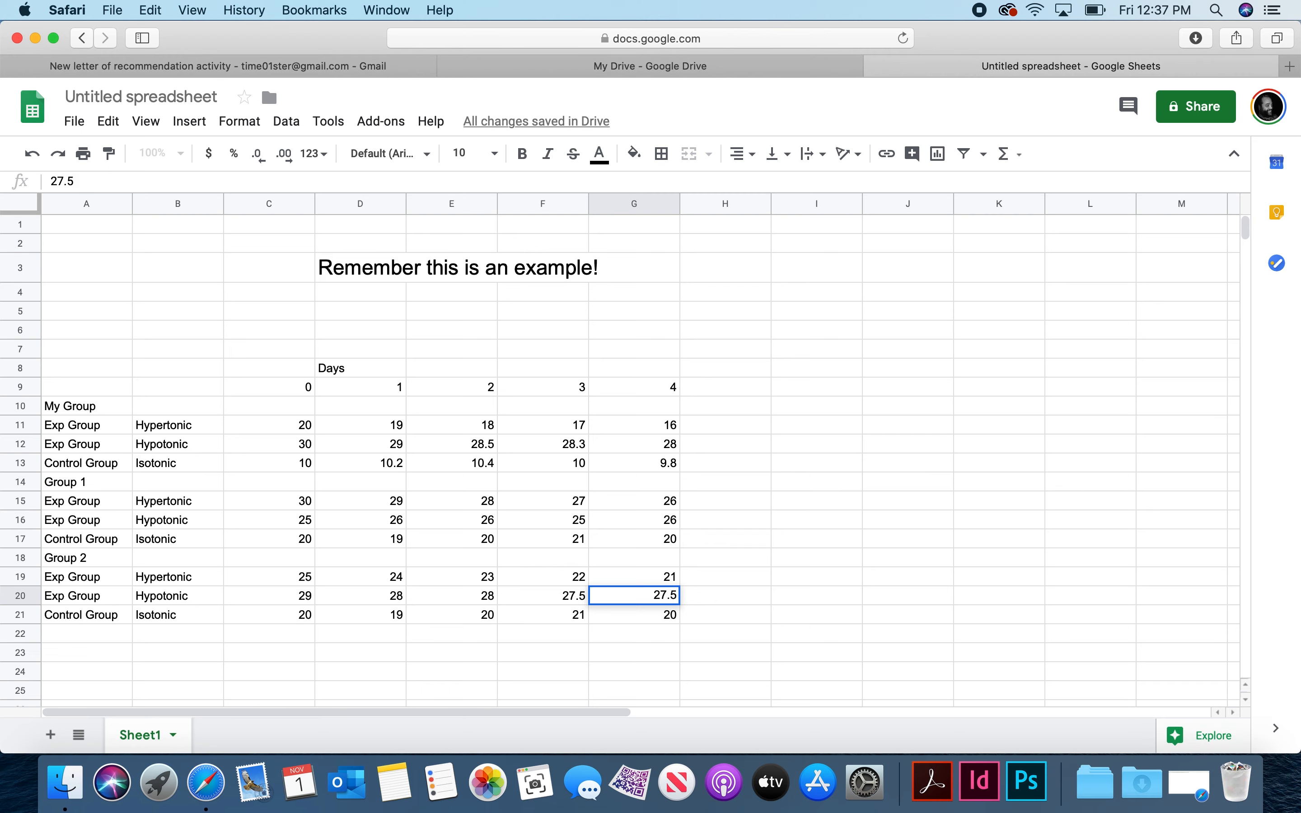
{"action": "key", "text": "Return"}
{"action": "key", "text": "Left"}
Step: Set Group 2's isotonic values in C21, D21, F21 and G21 to 19, 19.6, 19 and 19
{"action": "type", "text": "19"}
{"action": "key", "text": "Tab"}
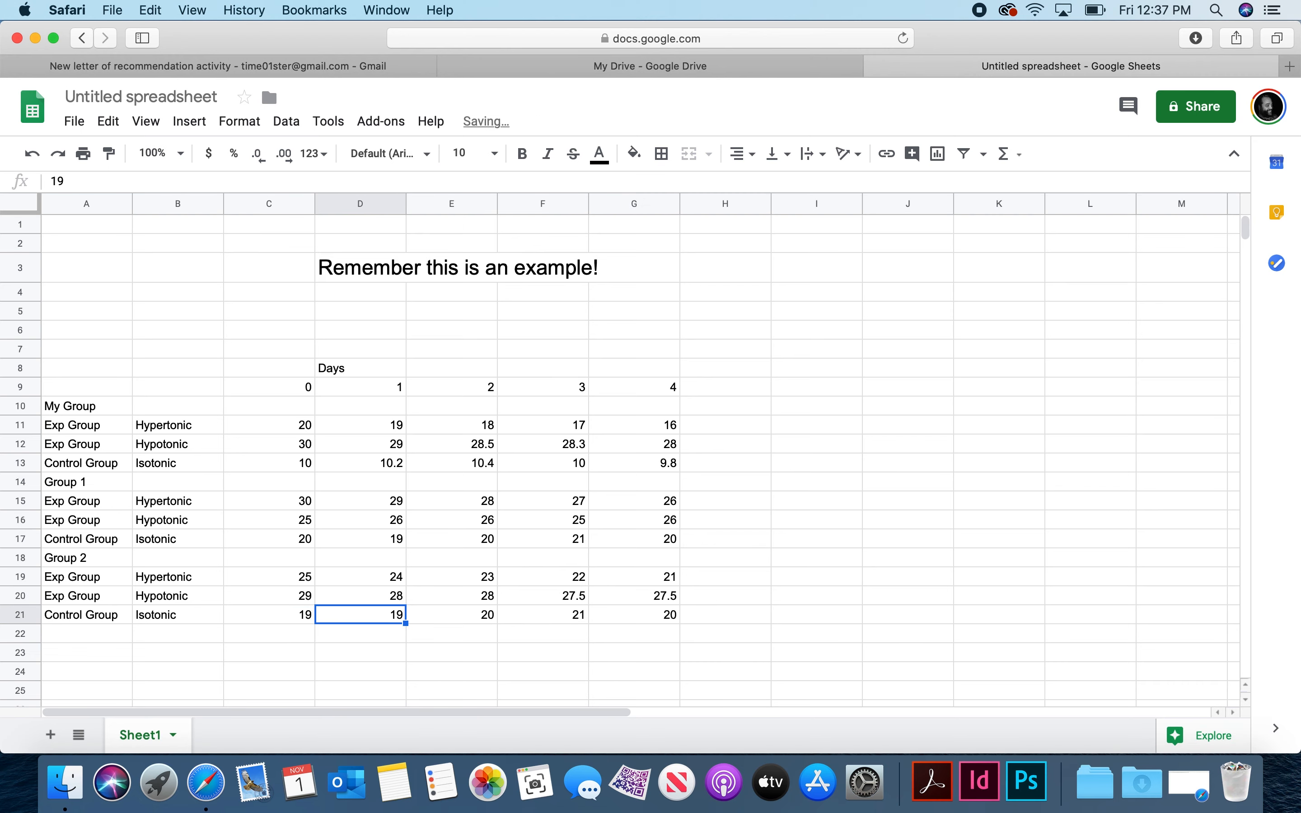
{"action": "type", "text": "19.6"}
{"action": "key", "text": "Tab"}
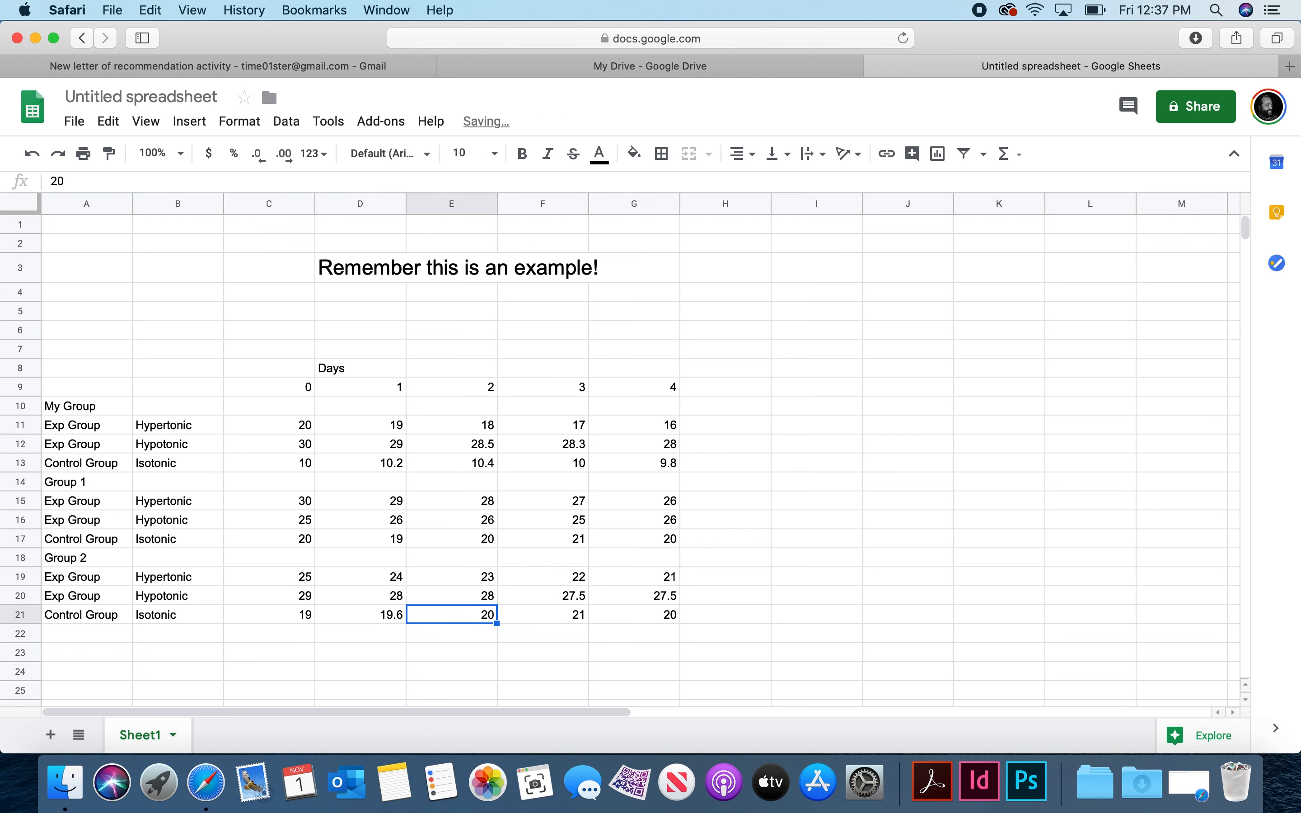
{"action": "key", "text": "Tab"}
{"action": "type", "text": "19"}
{"action": "key", "text": "Tab"}
{"action": "type", "text": "19"}
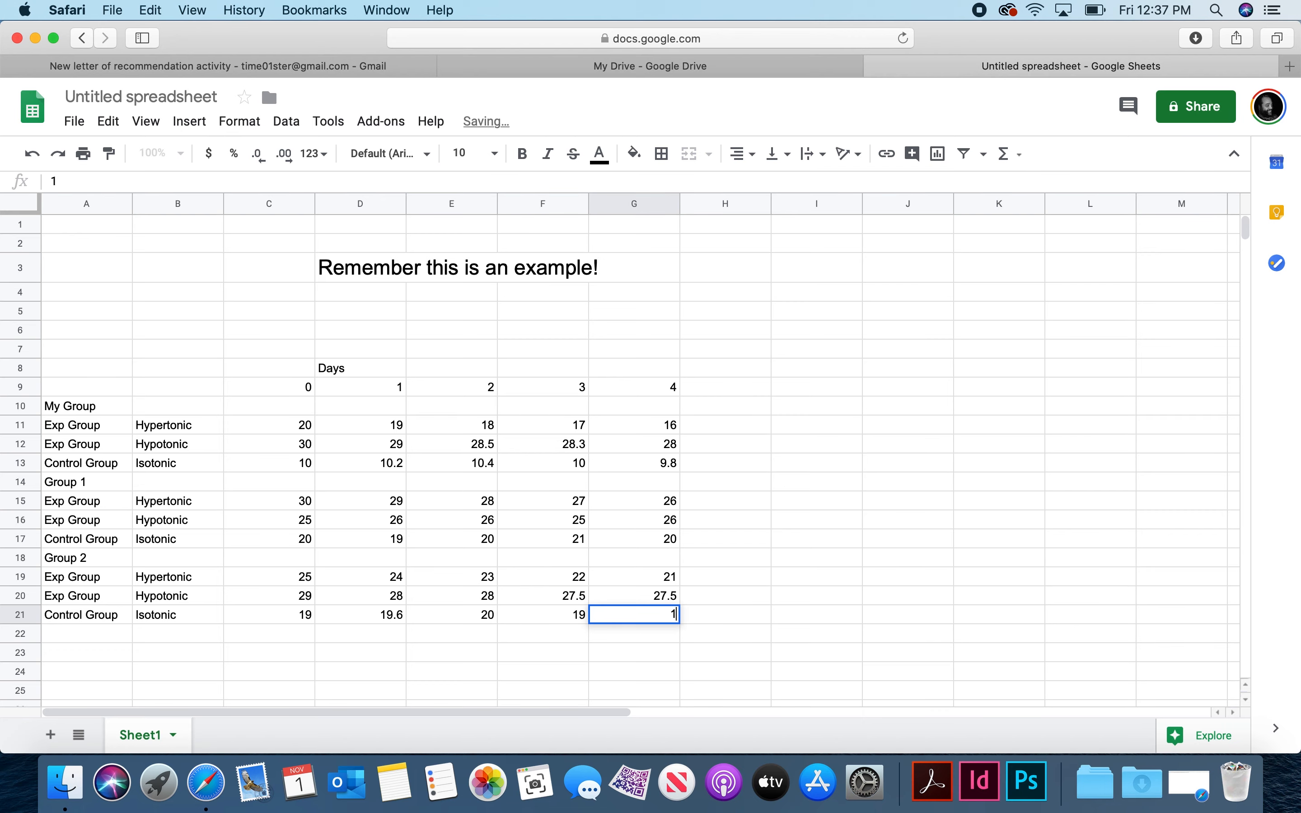
{"action": "key", "text": "Return"}
Step: Label cell B23 "Hypertonic Average" and widen column B to fit the text
{"action": "key", "text": "Left"}
{"action": "key", "text": "Left"}
{"action": "key", "text": "Left"}
{"action": "key", "text": "Left"}
{"action": "scroll", "coordinate": [371, 447], "scroll_direction": "down", "scroll_amount": 3}
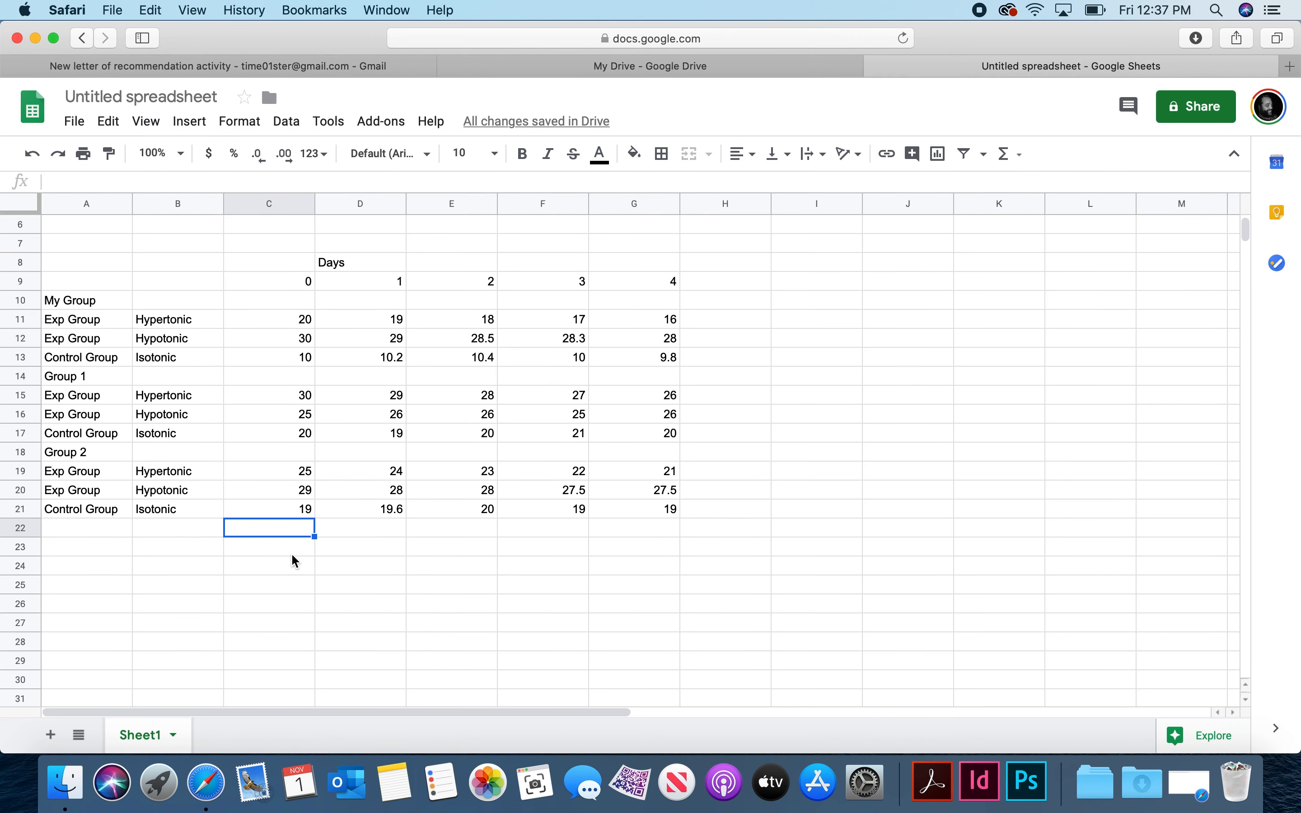
{"action": "left_click", "coordinate": [185, 550]}
{"action": "type", "text": "Hypert"}
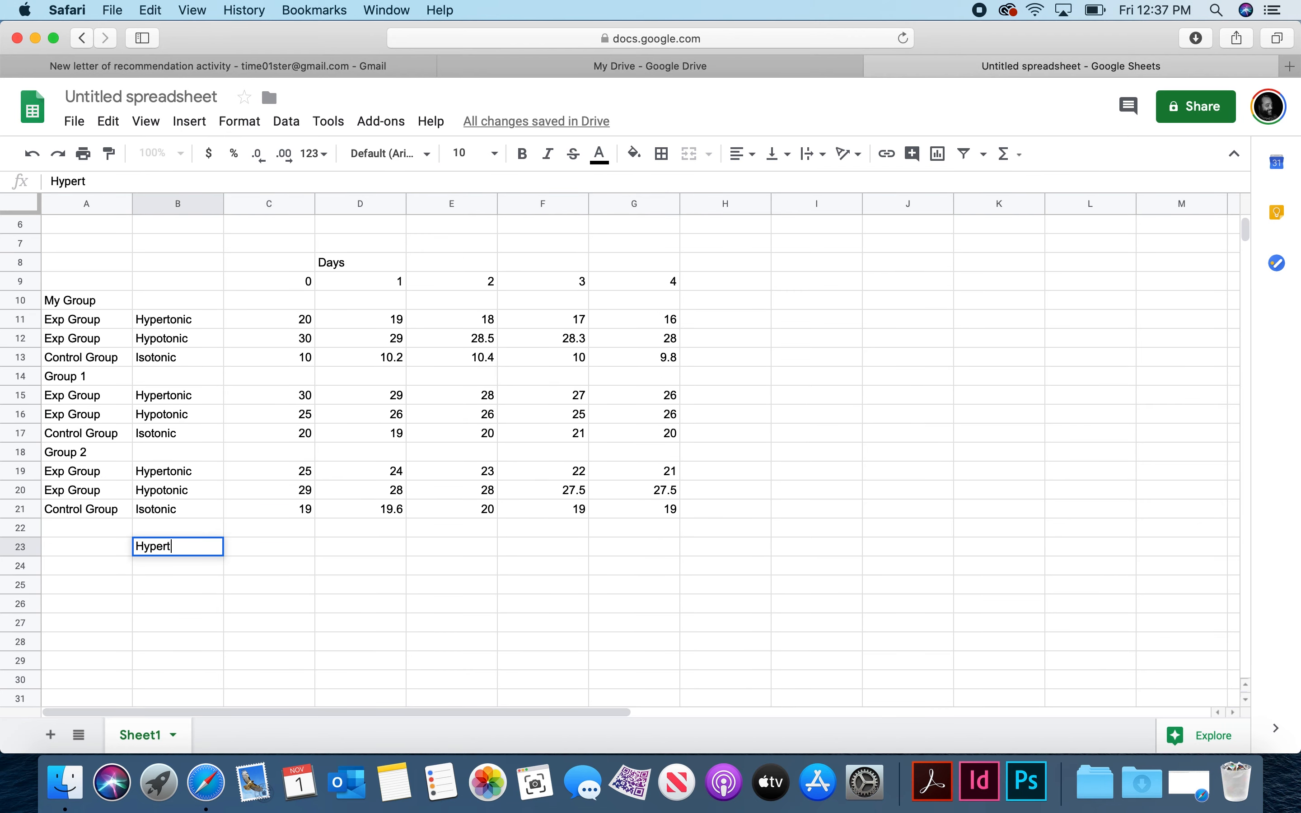
{"action": "type", "text": "onic Average"}
{"action": "left_click_drag", "start_coordinate": [224, 204], "coordinate": [246, 204]}
Step: Add the labels "Hypotonic Average" in B24 and "Isotonic Average" in B25
{"action": "left_click", "coordinate": [197, 571]}
{"action": "type", "text": "Hypo"}
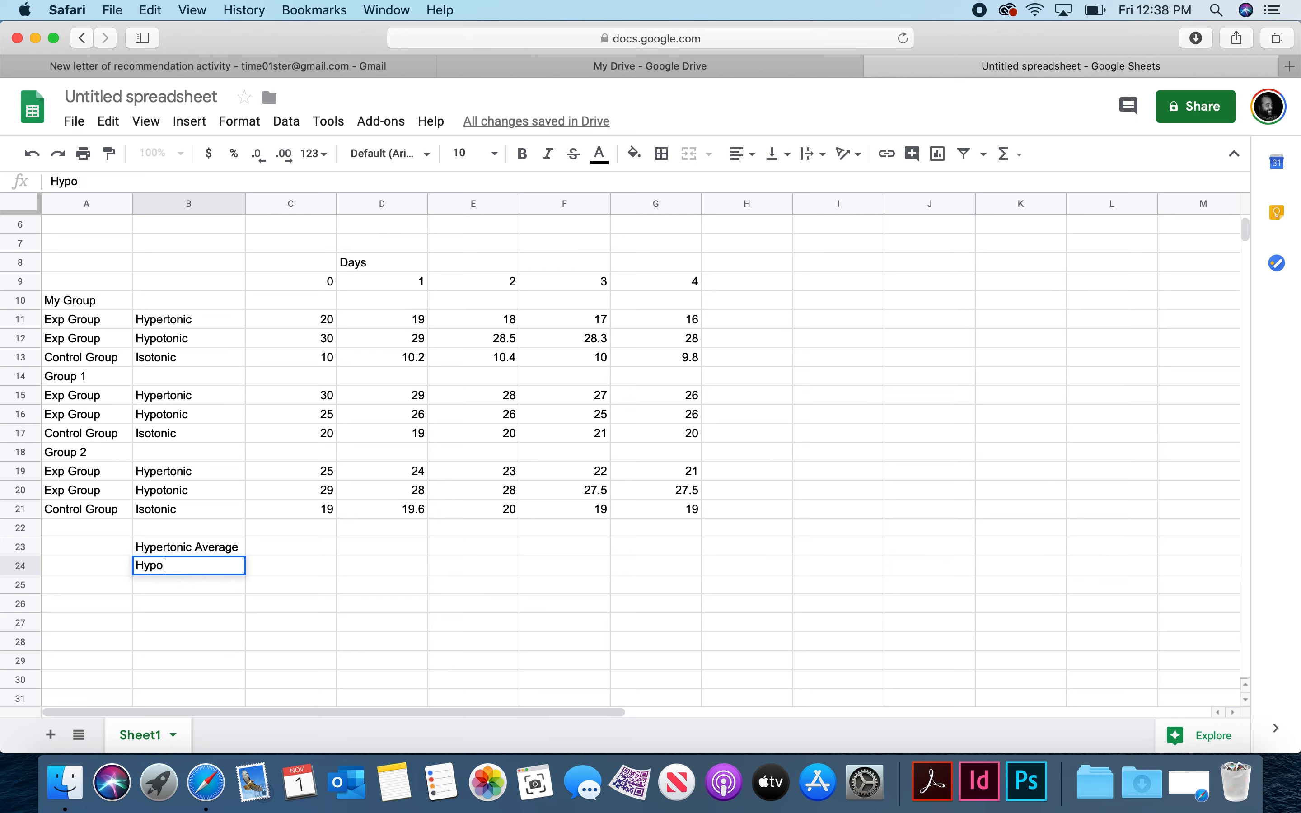
{"action": "type", "text": "tonic Average"}
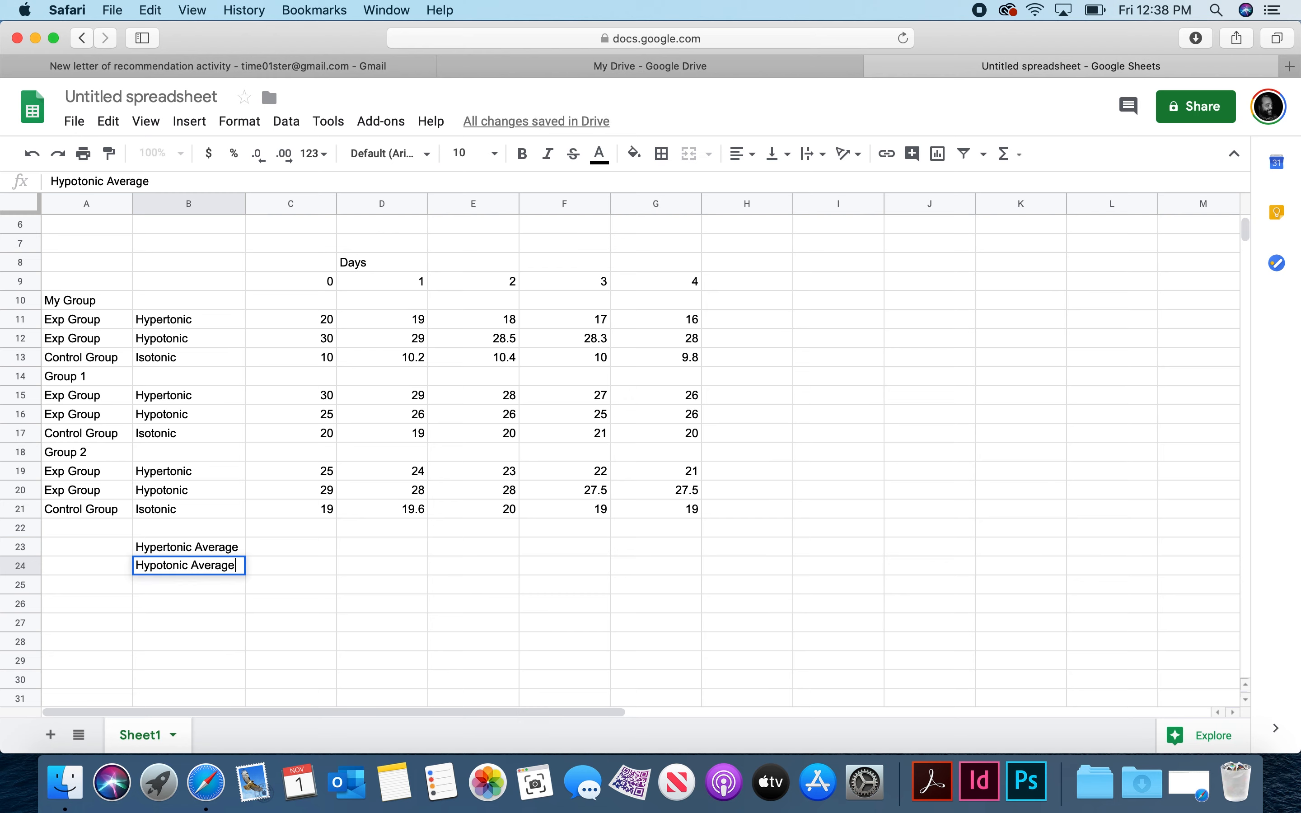
{"action": "key", "text": "Return"}
{"action": "type", "text": "Isotonic A"}
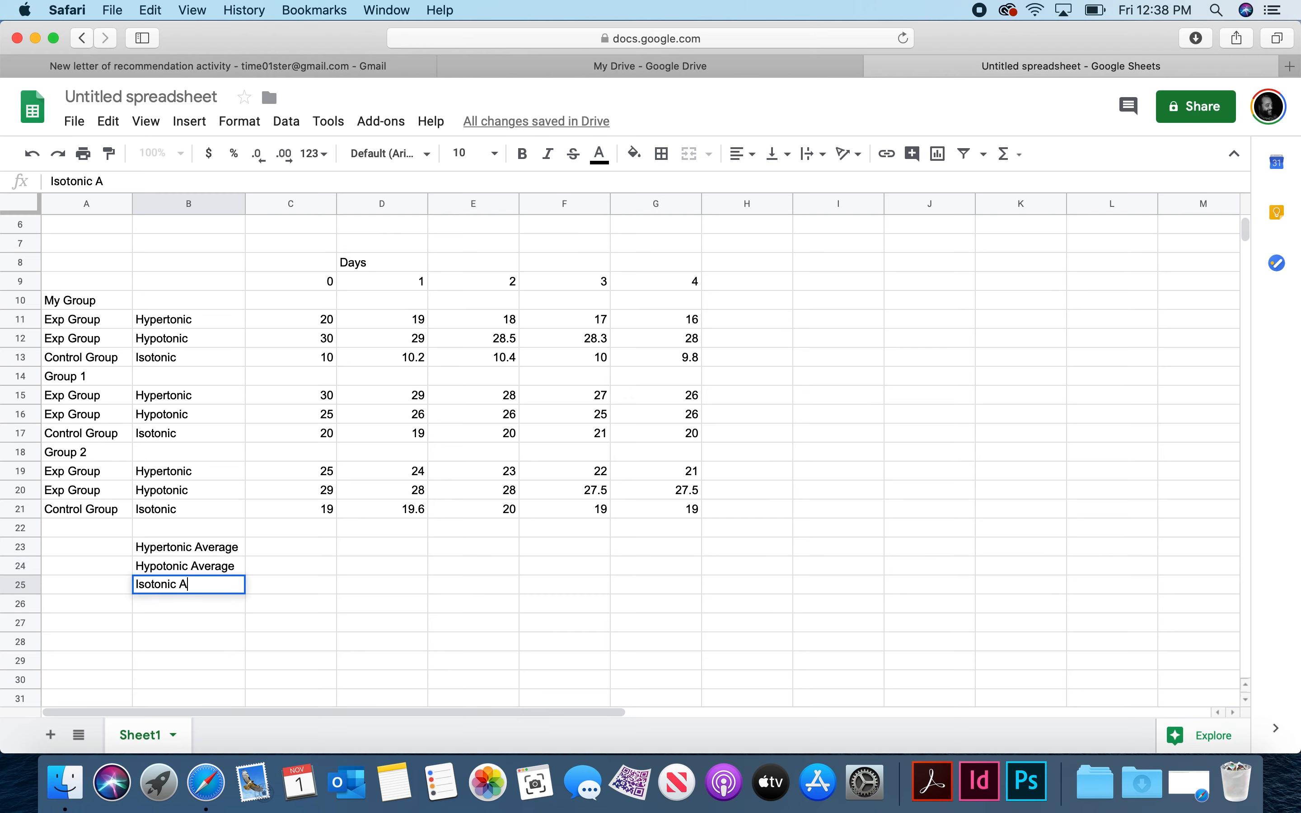
{"action": "type", "text": "verage"}
{"action": "left_click", "coordinate": [296, 548]}
{"action": "type", "text": "="}
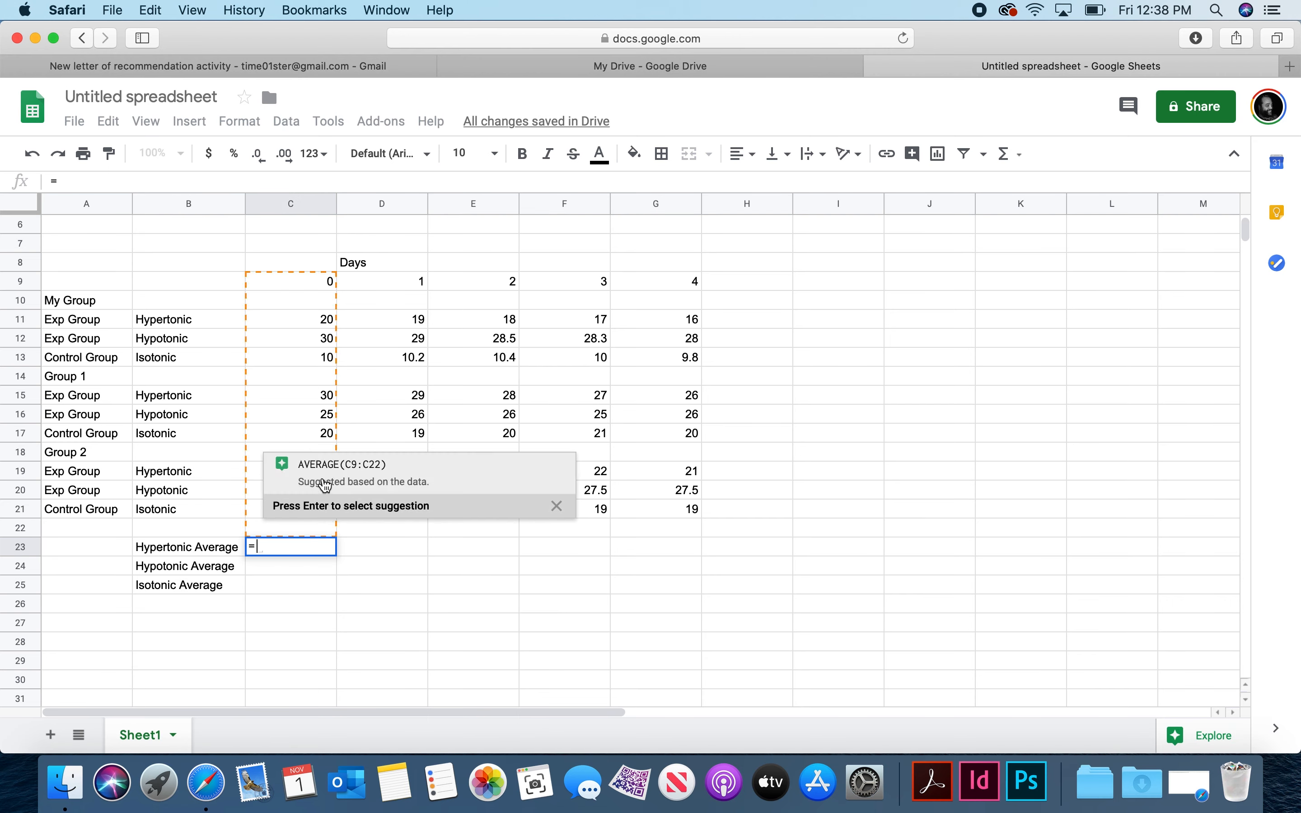
{"action": "left_click", "coordinate": [291, 325]}
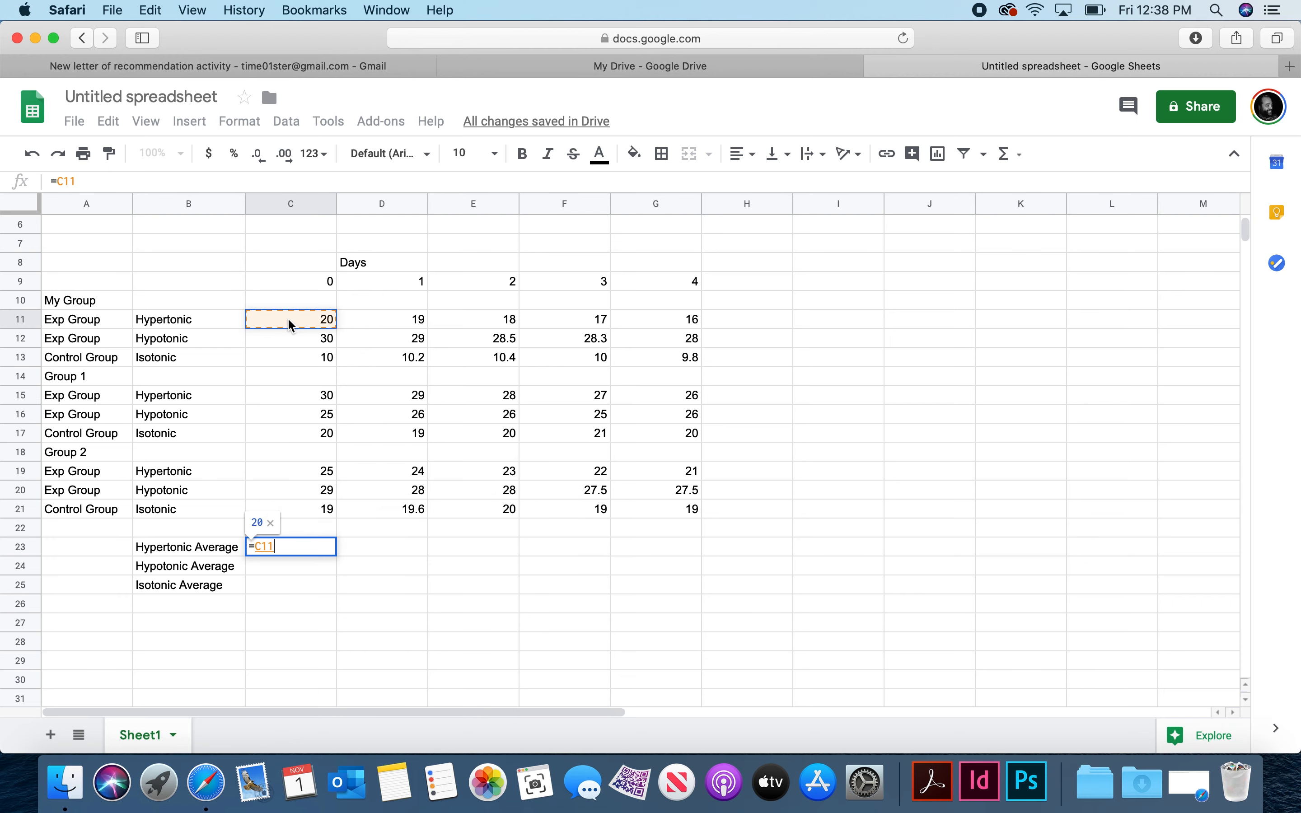
{"action": "left_click", "coordinate": [309, 399]}
{"action": "left_click", "coordinate": [303, 322]}
{"action": "key", "text": "Return"}
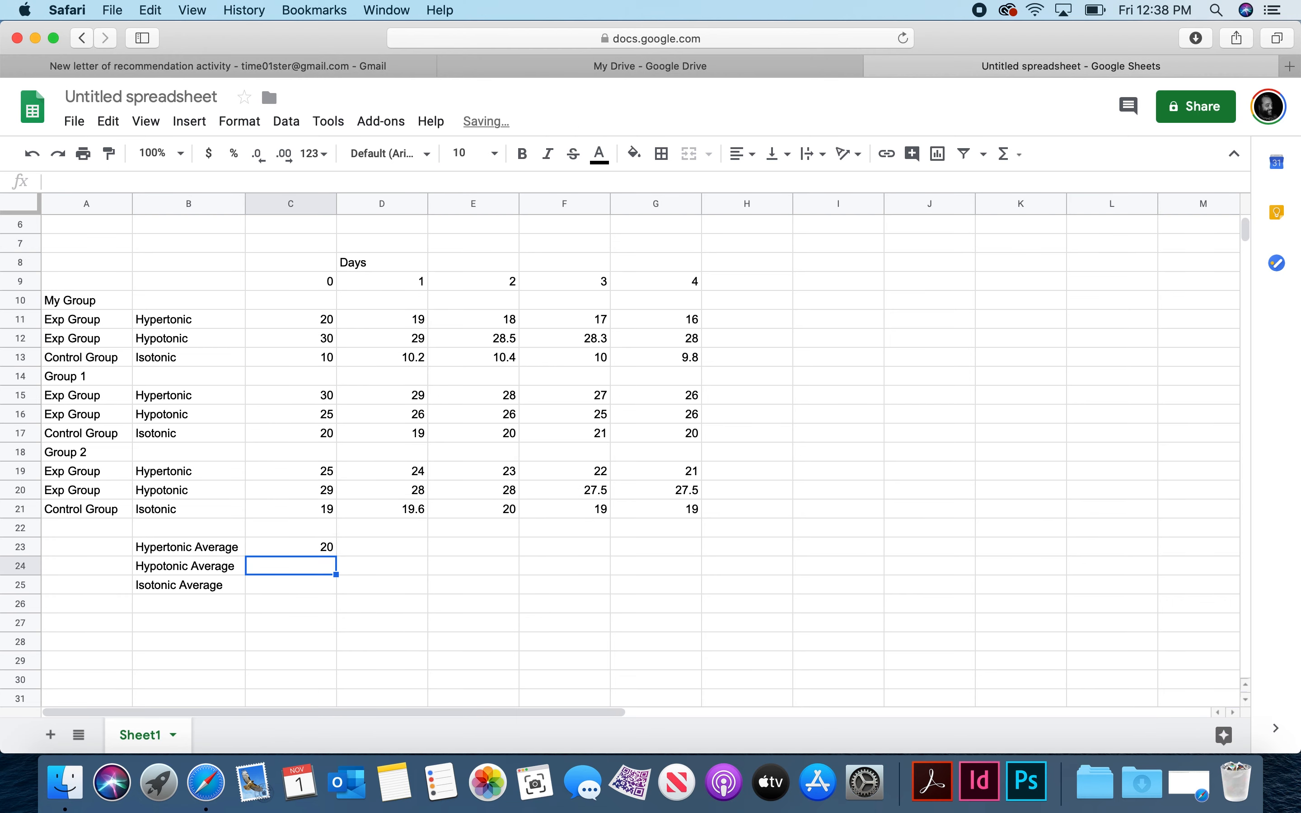
{"action": "left_click", "coordinate": [309, 546]}
{"action": "left_click", "coordinate": [104, 182]}
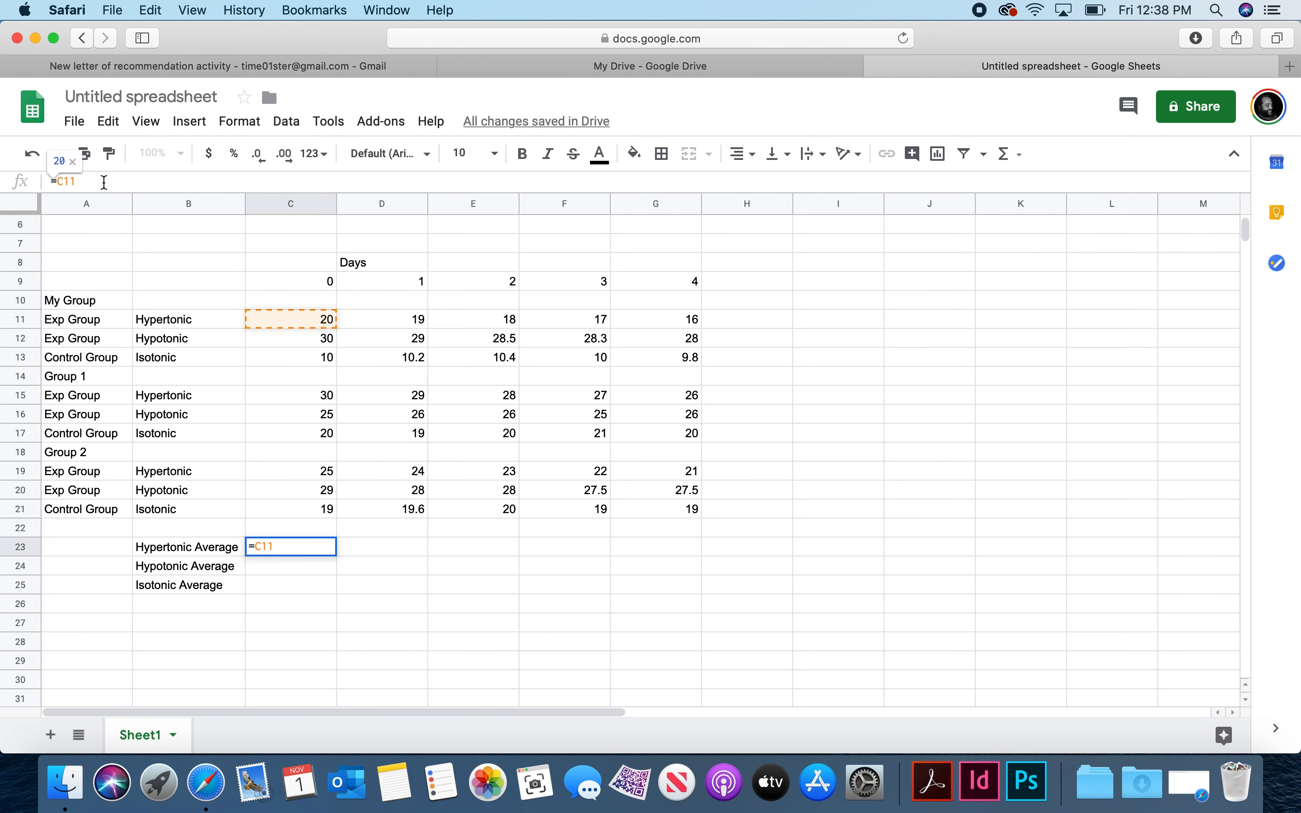
{"action": "key", "text": "BackSpace"}
{"action": "key", "text": "BackSpace"}
{"action": "key", "text": "BackSpace"}
{"action": "key", "text": "BackSpace"}
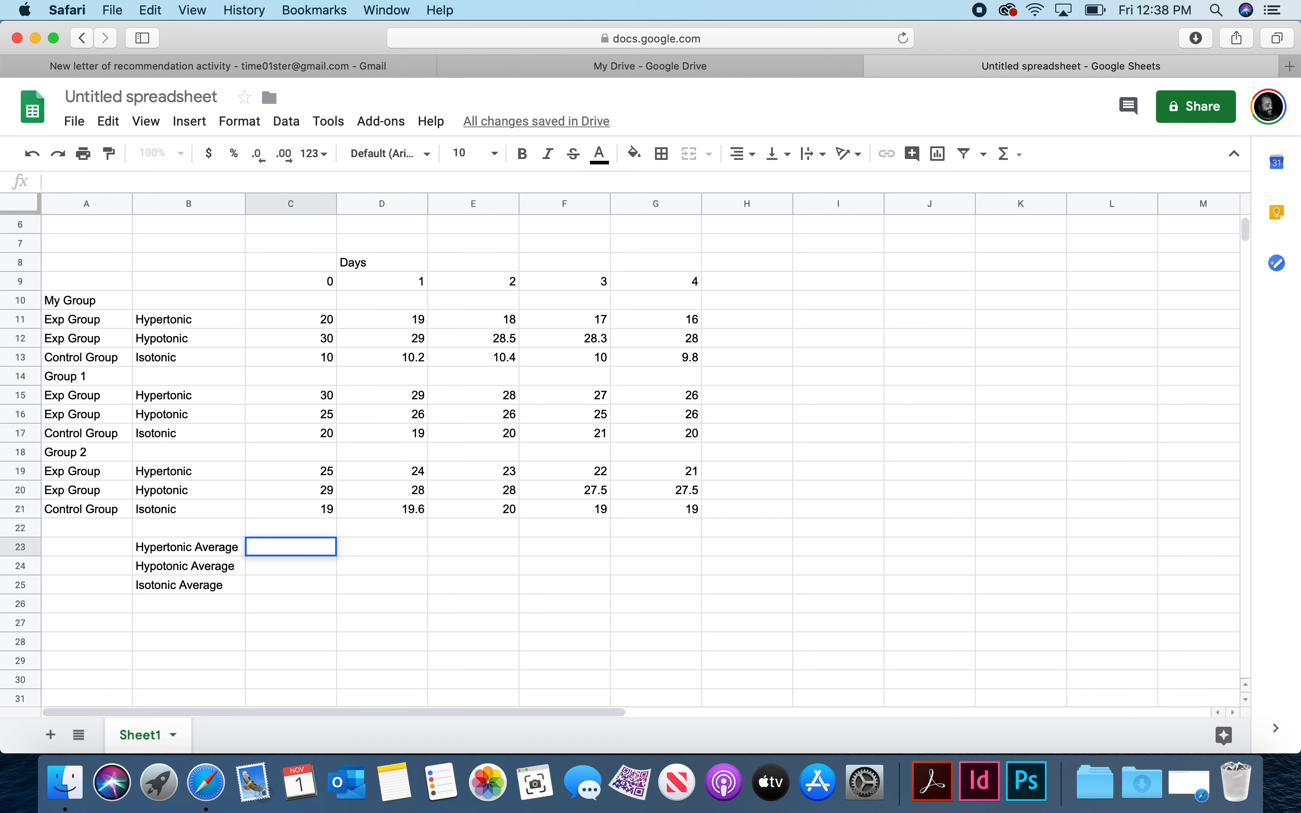
{"action": "right_click", "coordinate": [255, 546]}
Step: Insert an AVERAGE function in C23 for the day 0 hypertonic values in C11, C15 and C19
{"action": "left_click", "coordinate": [333, 542]}
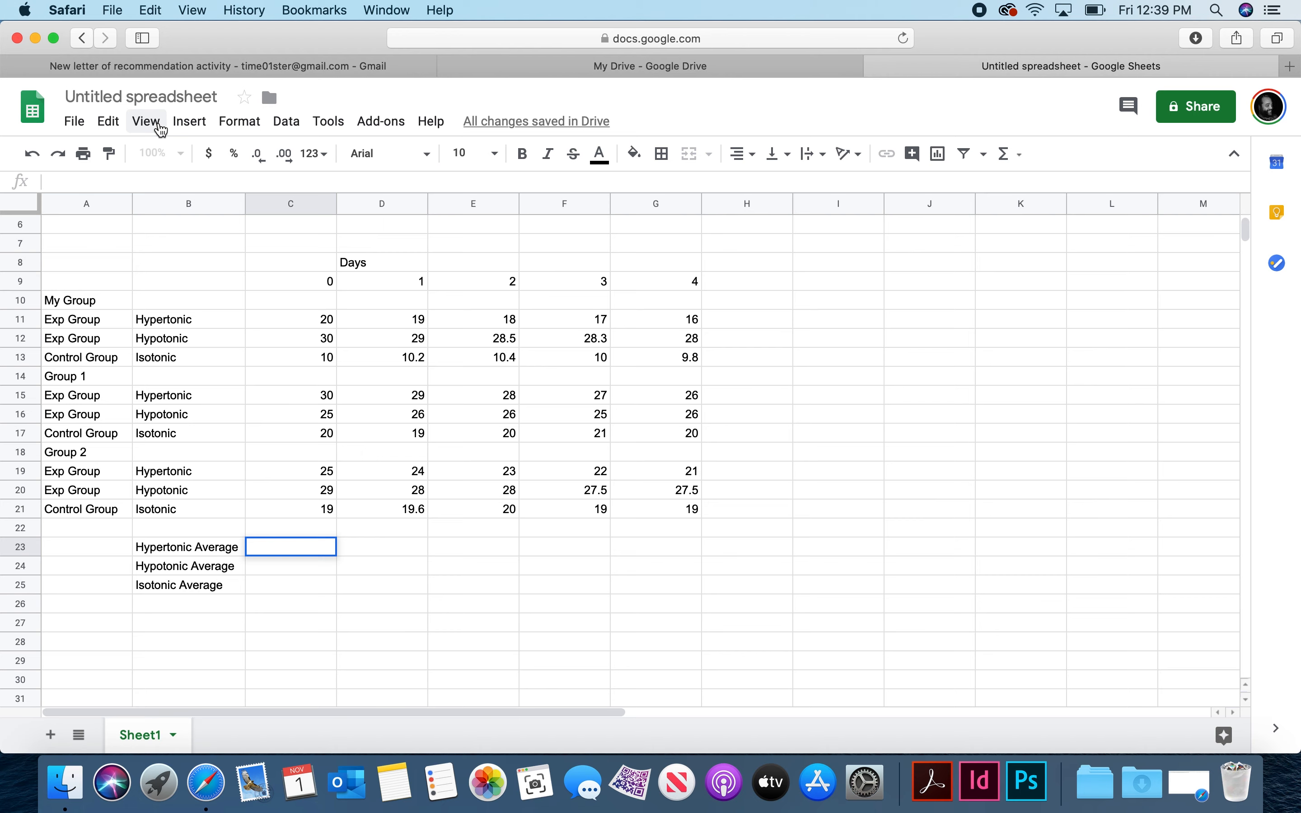
{"action": "left_click", "coordinate": [187, 122]}
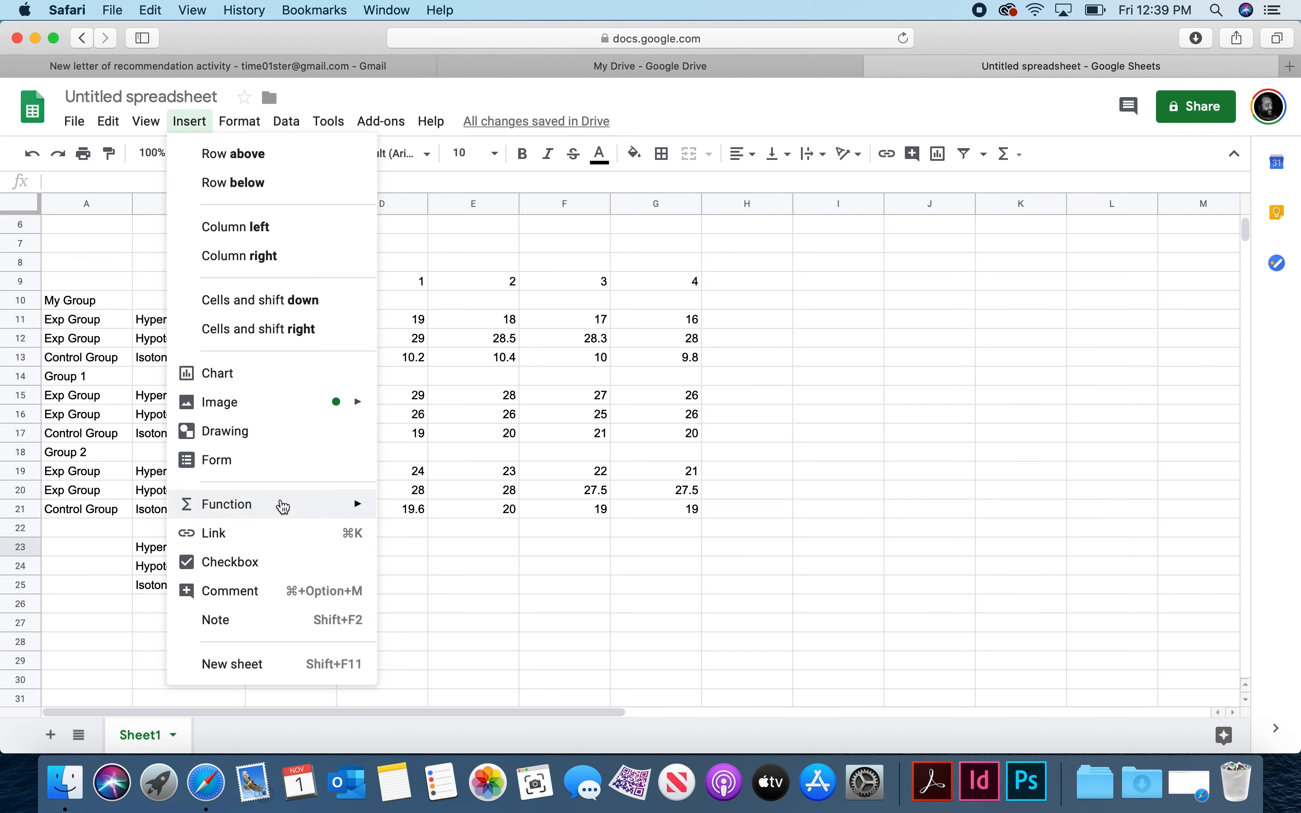
{"action": "mouse_move", "coordinate": [328, 506]}
{"action": "mouse_move", "coordinate": [417, 489]}
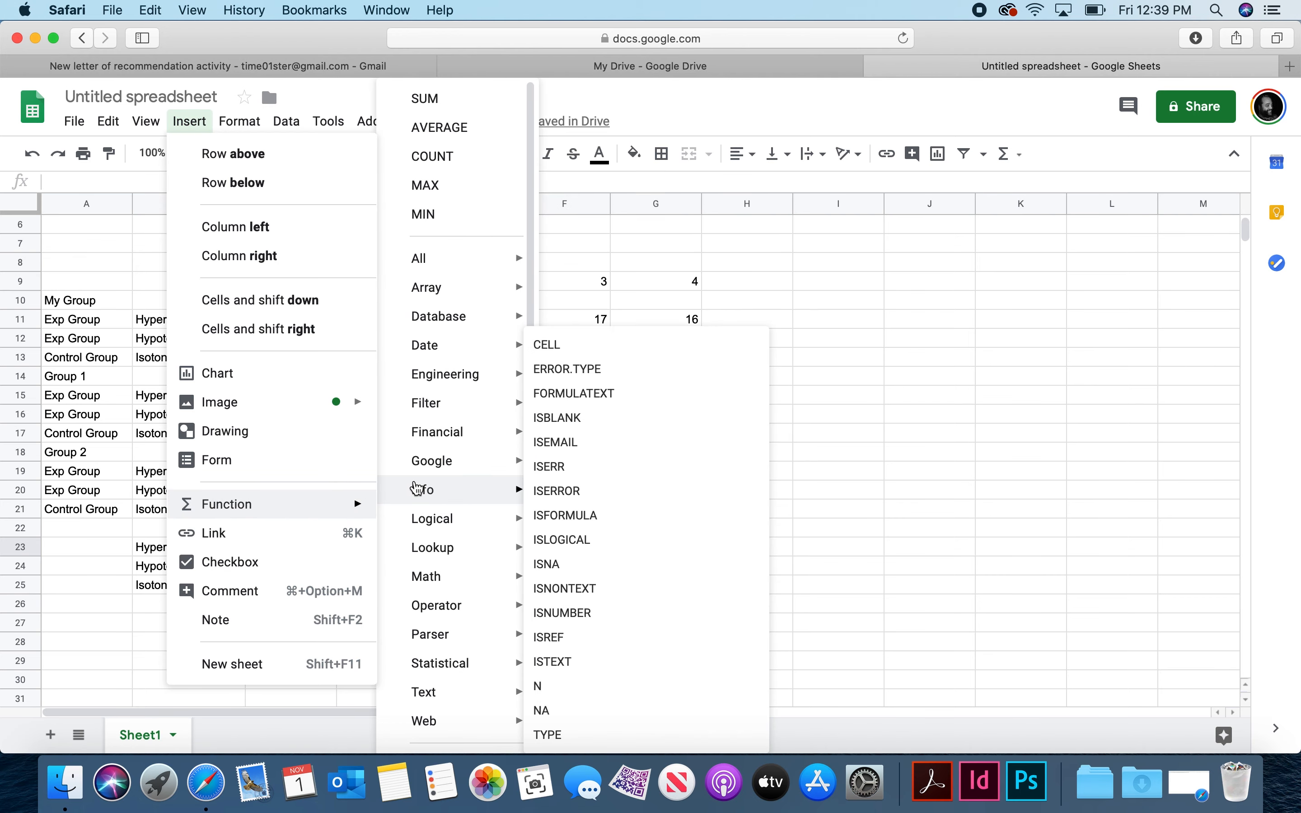
{"action": "left_click", "coordinate": [432, 127]}
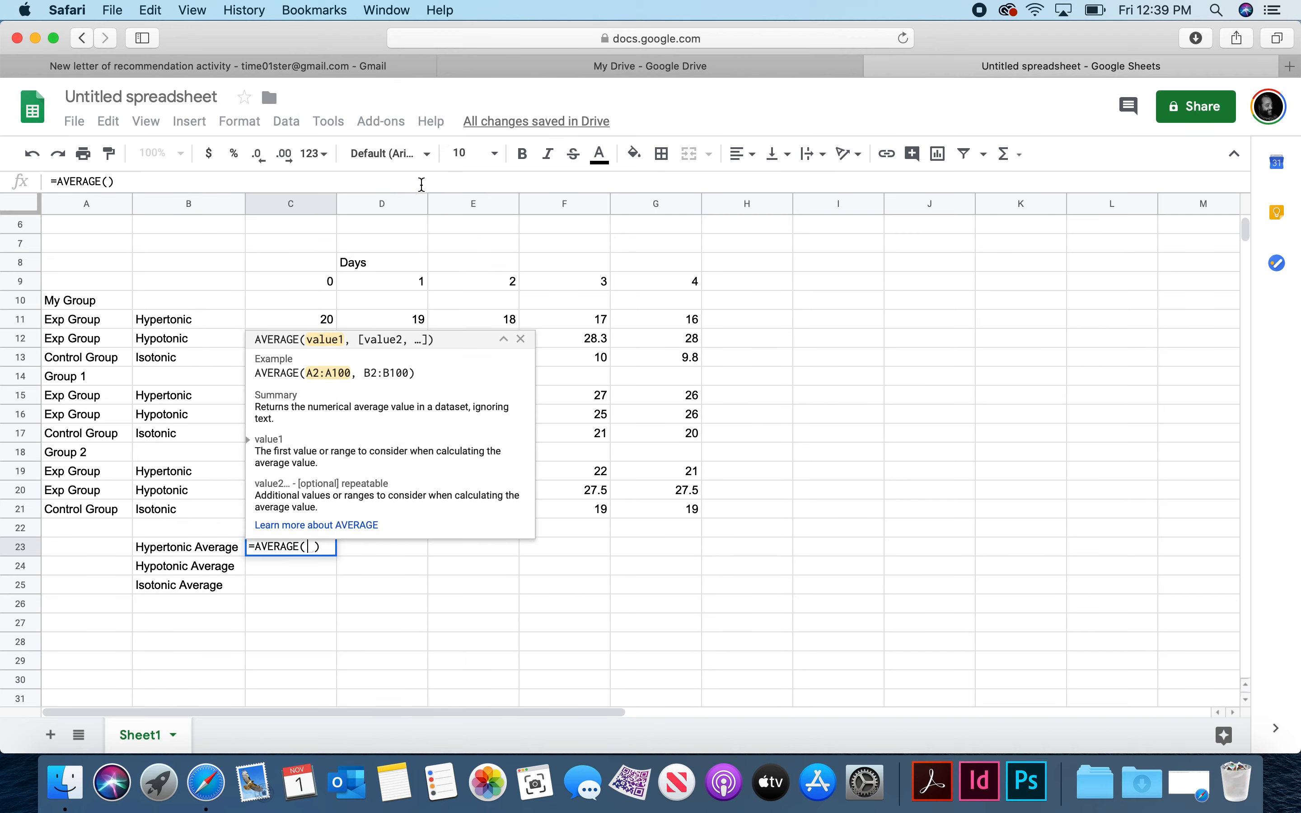
{"action": "left_click", "coordinate": [270, 317]}
{"action": "left_click", "coordinate": [289, 395]}
{"action": "left_click", "coordinate": [302, 317]}
{"action": "type", "text": "+"}
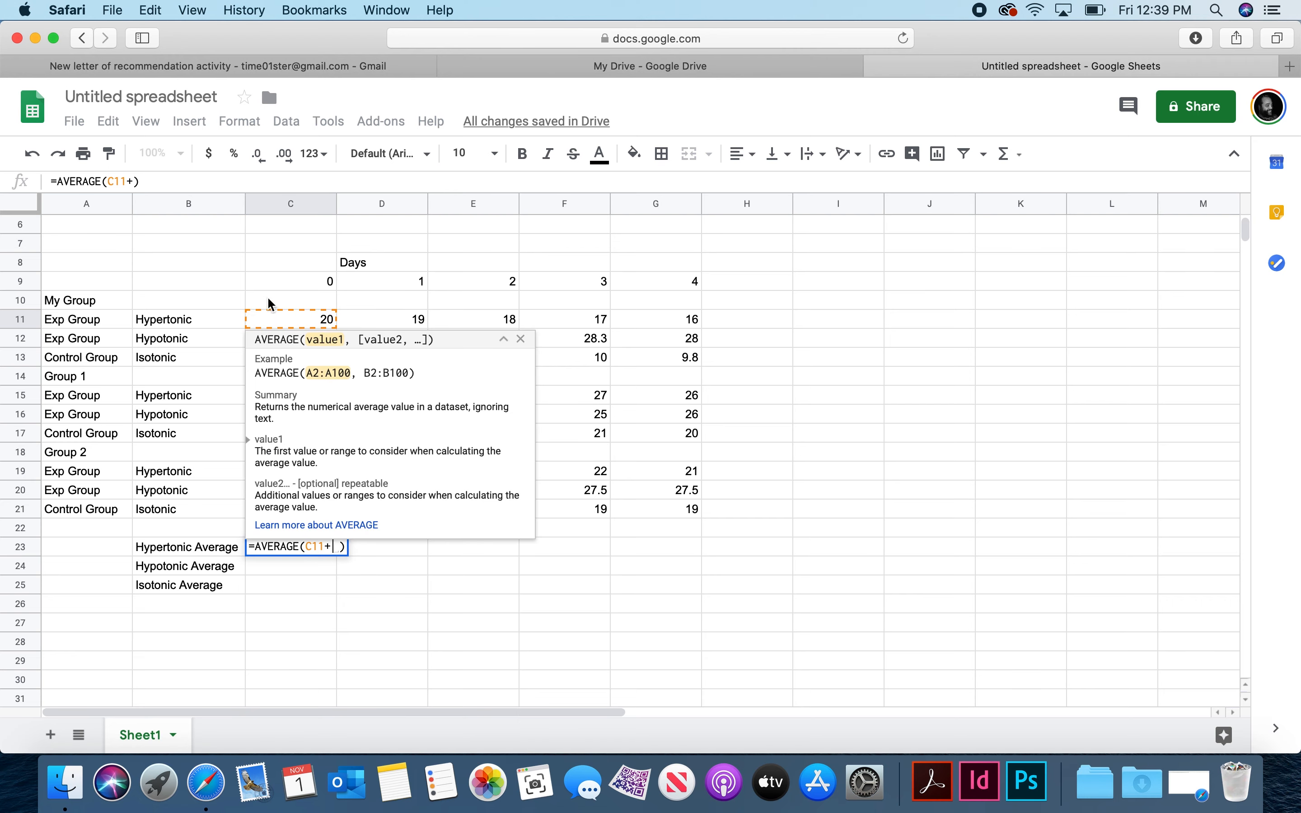
{"action": "key", "text": "BackSpace"}
{"action": "type", "text": ","}
{"action": "left_click", "coordinate": [271, 405]}
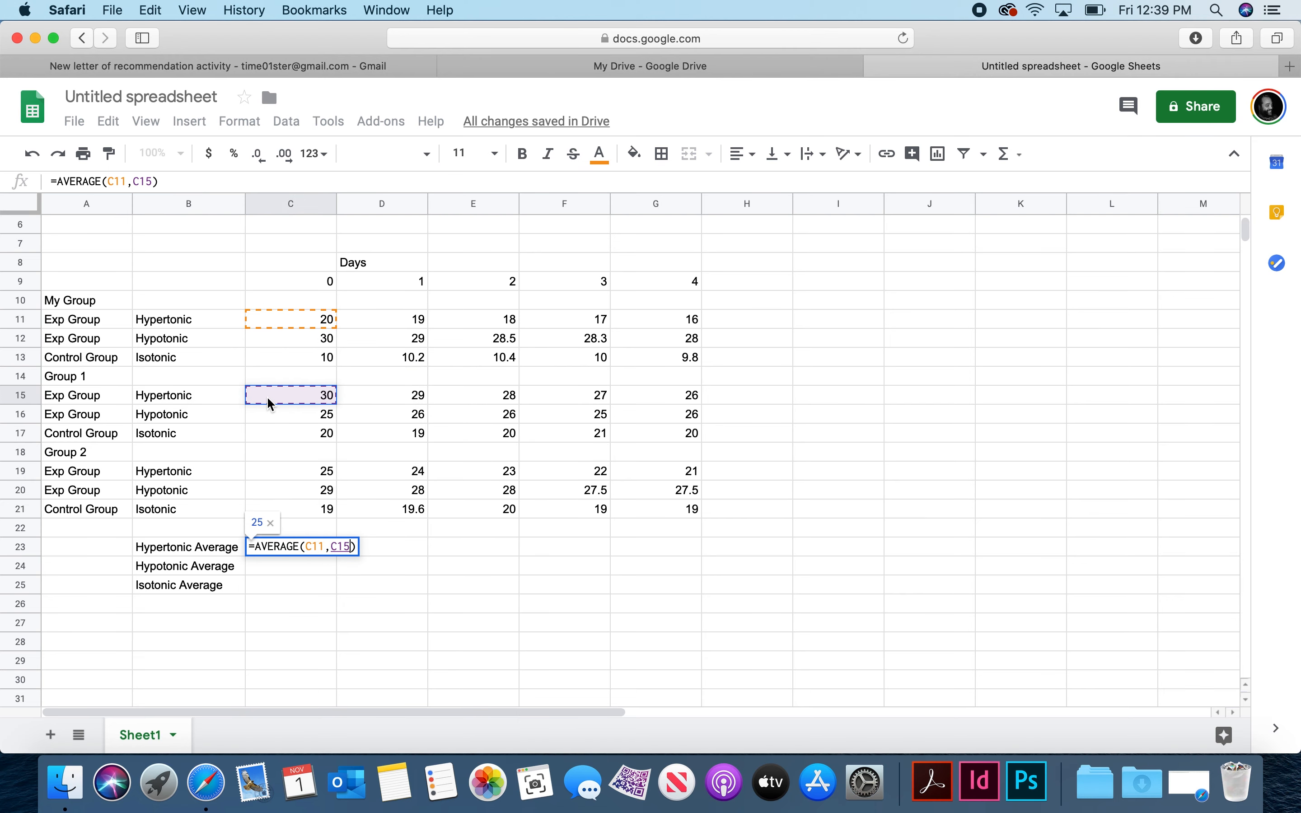
{"action": "type", "text": ","}
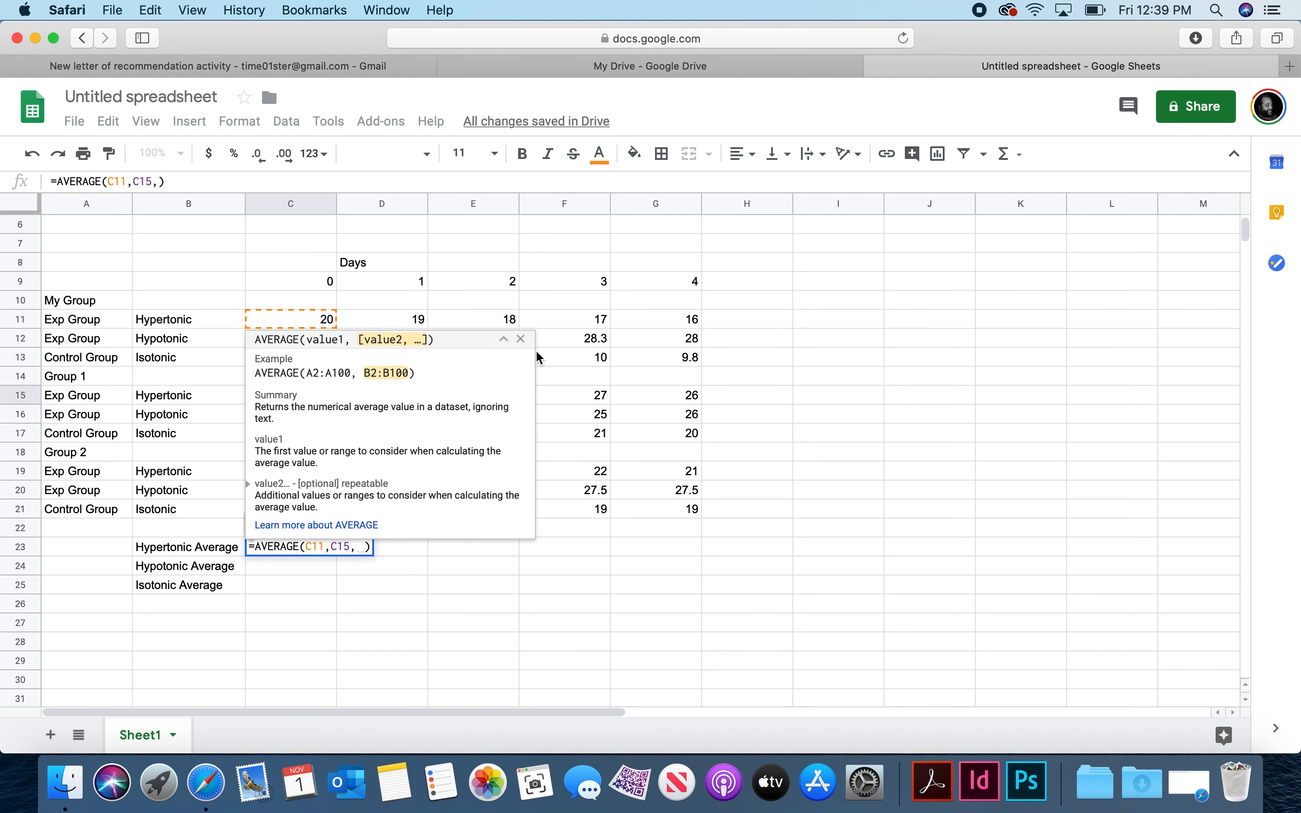
{"action": "left_click", "coordinate": [308, 475]}
{"action": "key", "text": "Return"}
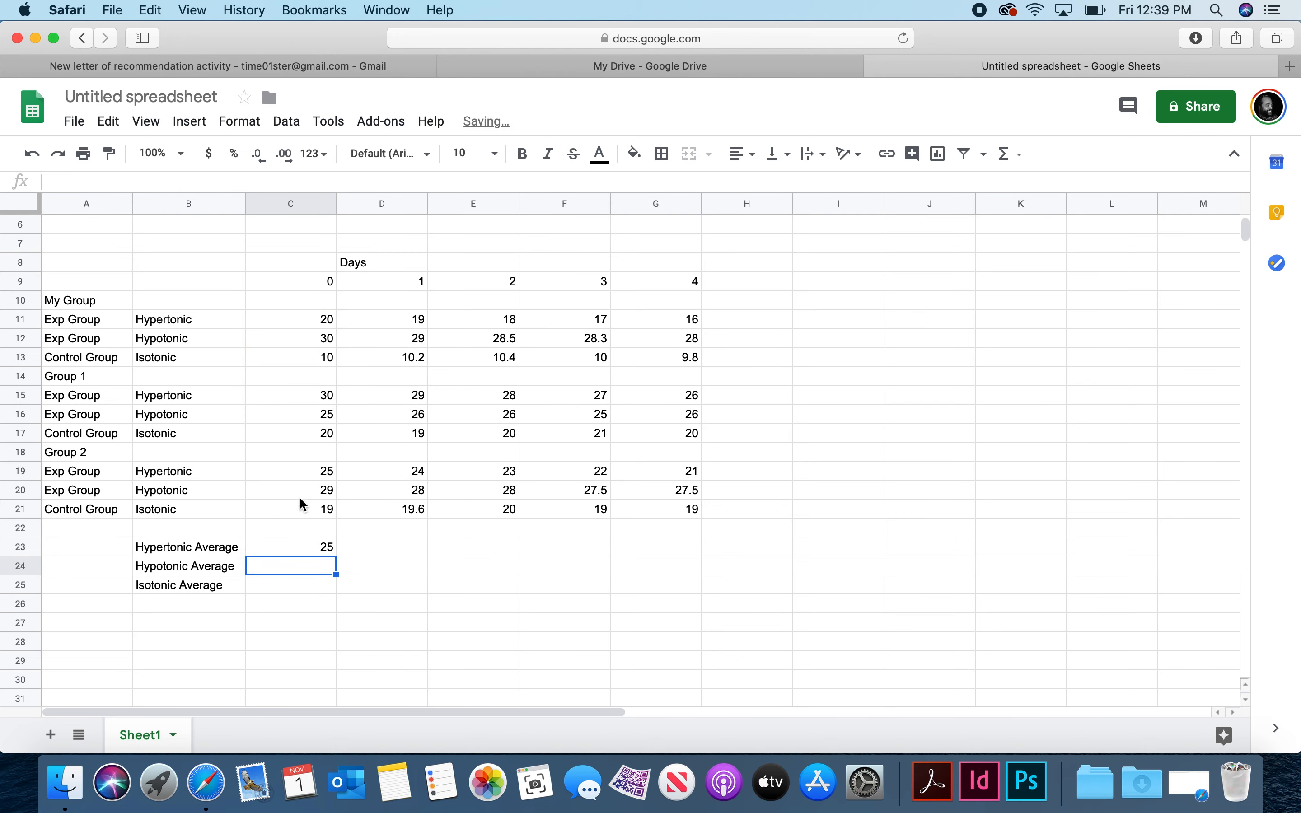
Step: Try to copy the hypertonic average formula from C23 into the hypotonic average cell C24
{"action": "left_click", "coordinate": [303, 547]}
{"action": "right_click", "coordinate": [302, 546]}
{"action": "left_click", "coordinate": [317, 178]}
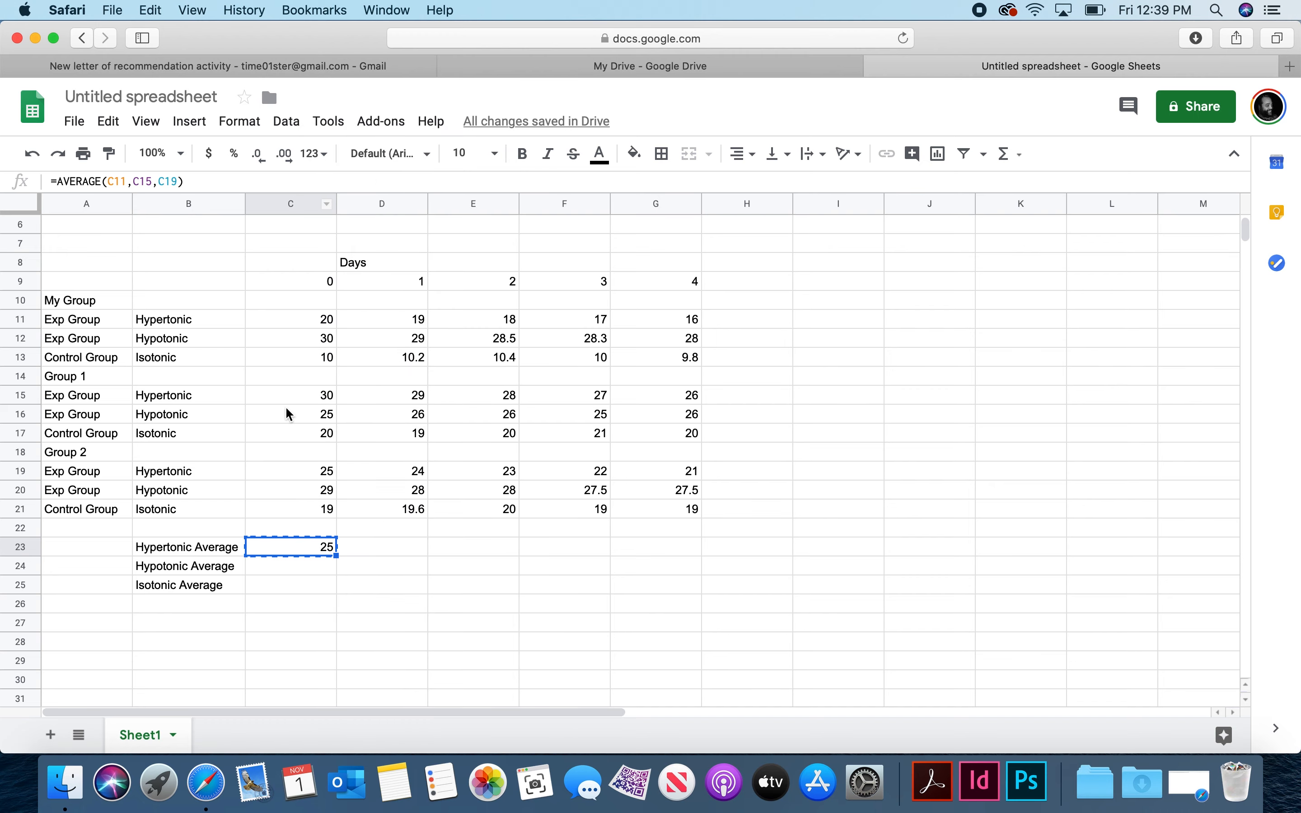
{"action": "left_click", "coordinate": [310, 565]}
{"action": "right_click", "coordinate": [311, 564]}
{"action": "left_click", "coordinate": [377, 206]}
{"action": "left_click", "coordinate": [840, 333]}
{"action": "left_click", "coordinate": [382, 557]}
Step: Insert an AVERAGE function in C24 for the day 0 hypotonic values in C12, C16 and C20
{"action": "left_click", "coordinate": [320, 569]}
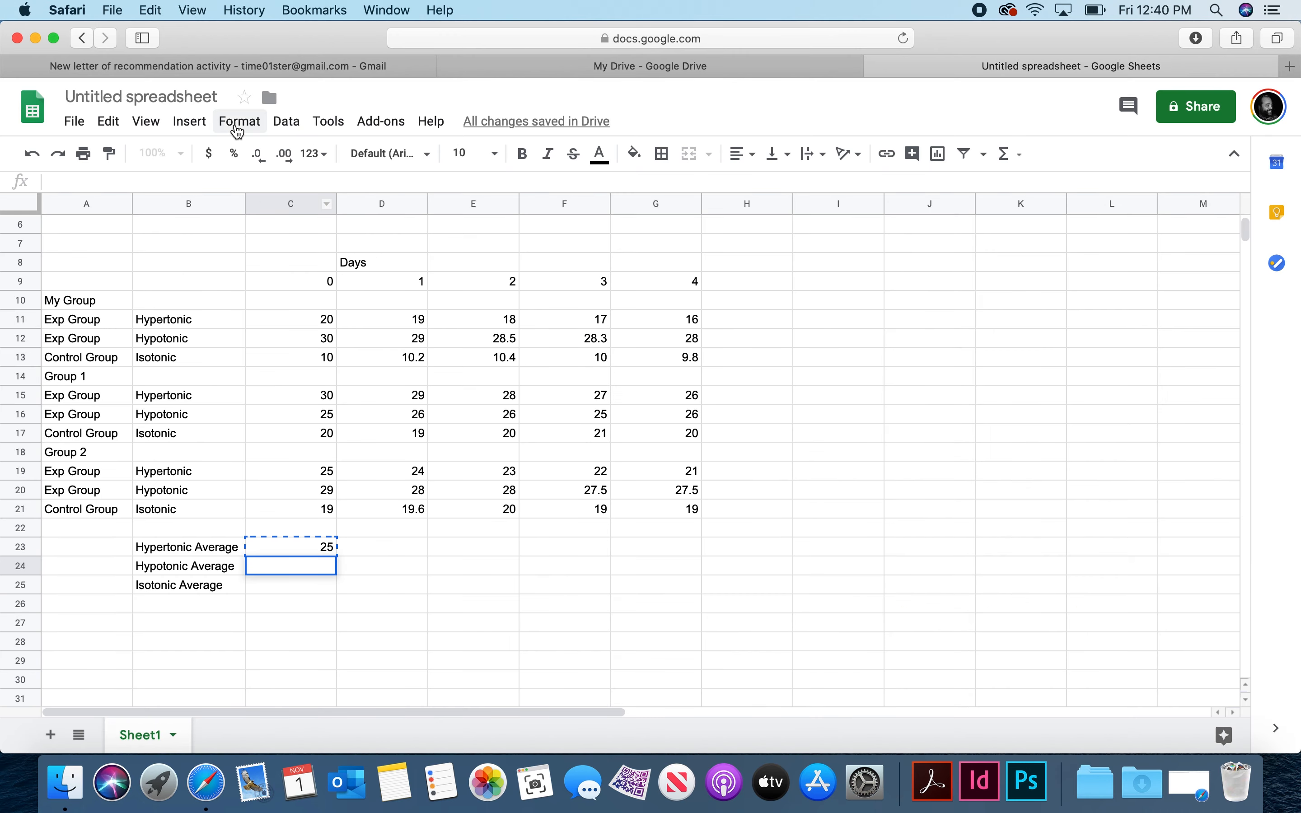
{"action": "left_click", "coordinate": [189, 121]}
{"action": "mouse_move", "coordinate": [148, 123]}
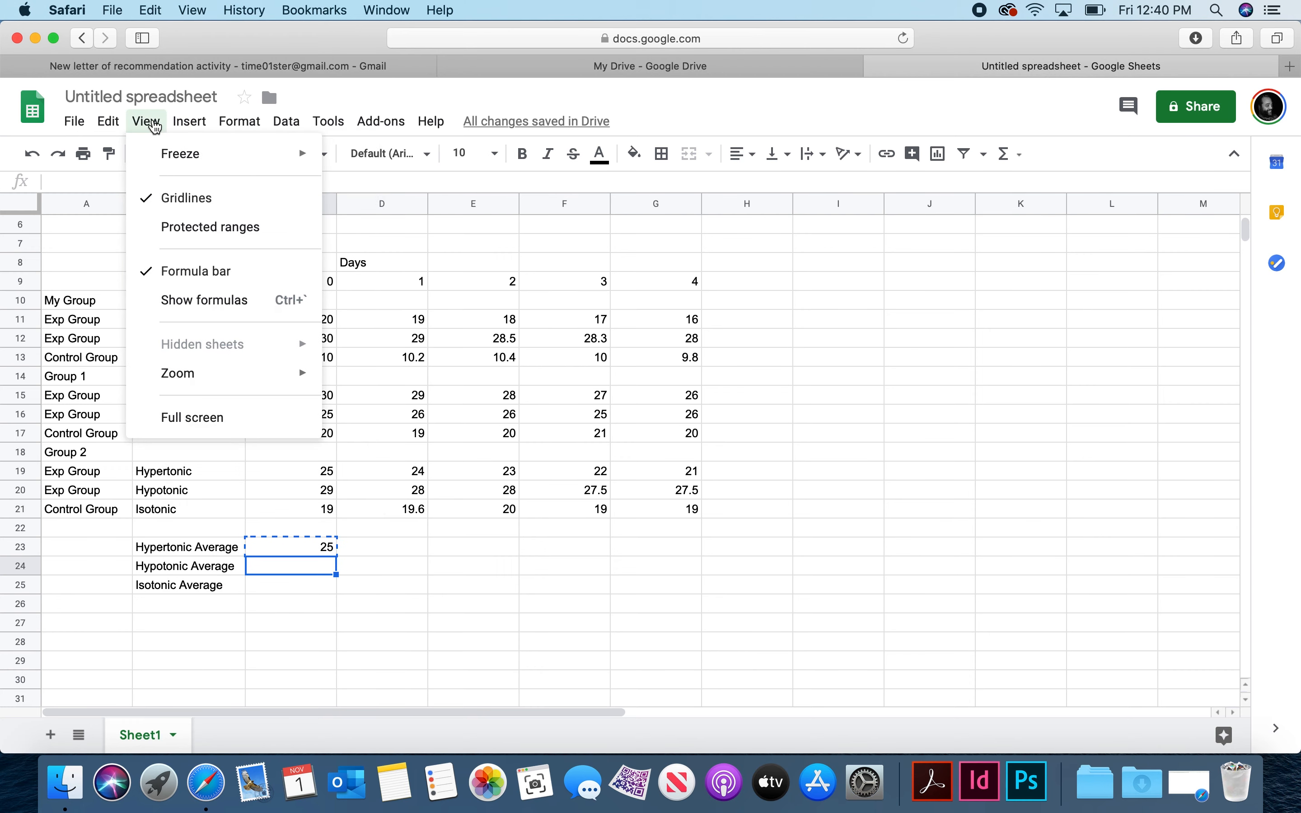
{"action": "mouse_move", "coordinate": [274, 504]}
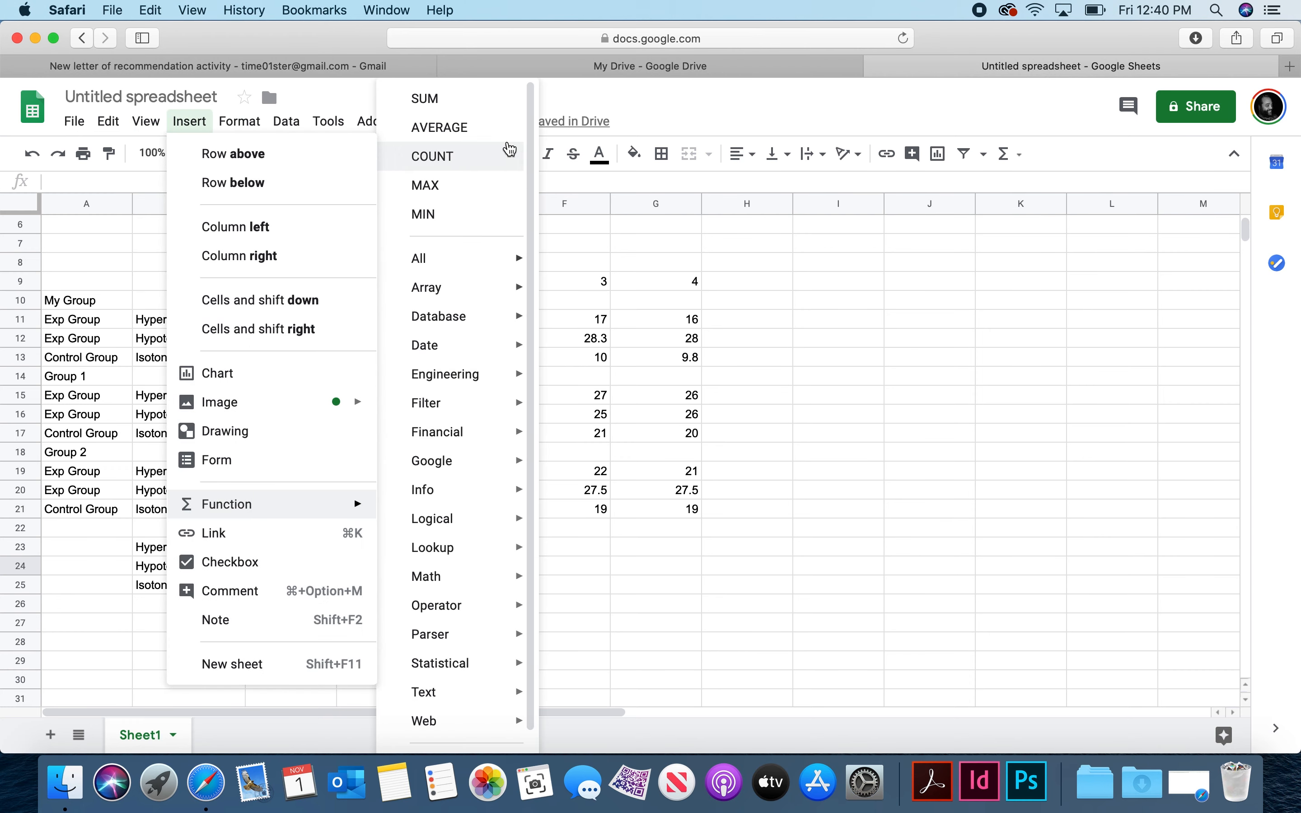
{"action": "left_click", "coordinate": [484, 128]}
{"action": "left_click", "coordinate": [329, 344]}
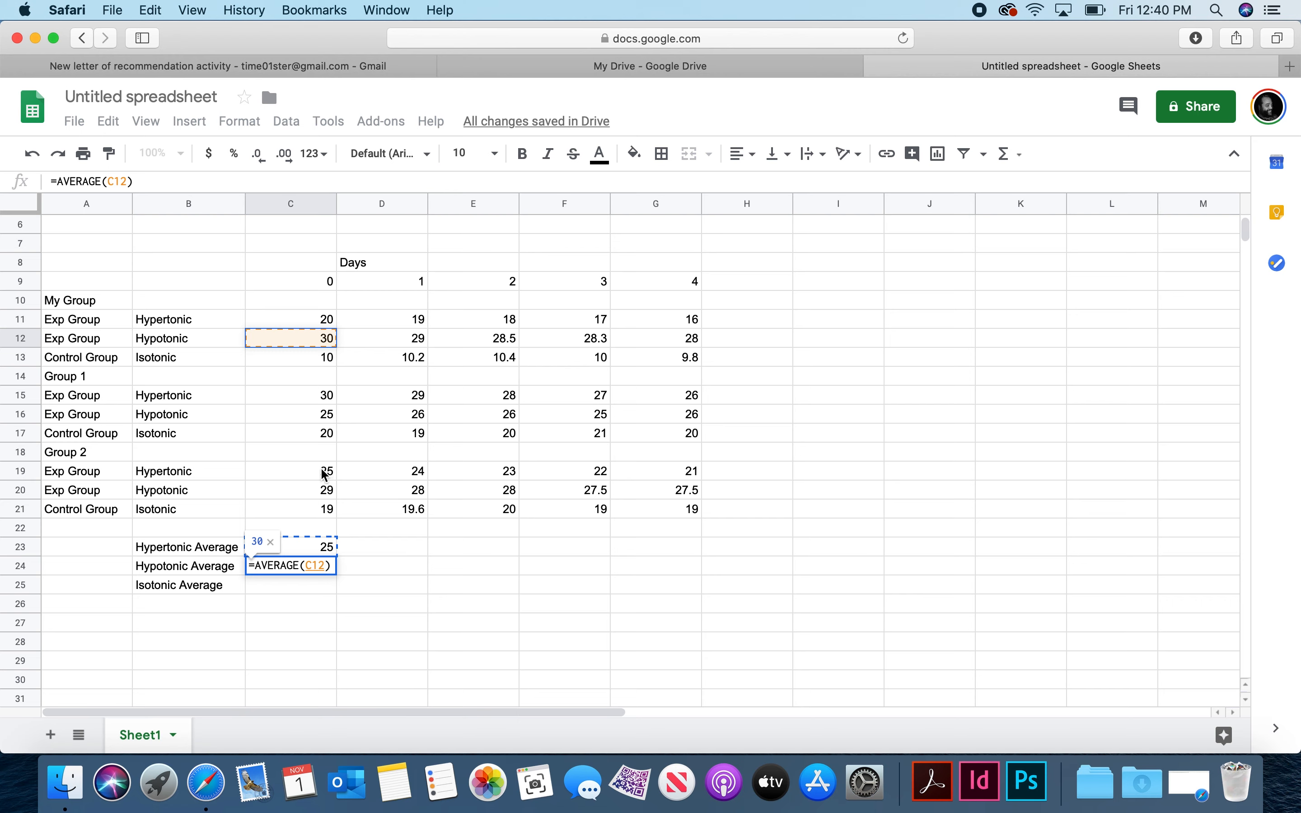
{"action": "type", "text": ","}
{"action": "left_click", "coordinate": [325, 416]}
{"action": "type", "text": ","}
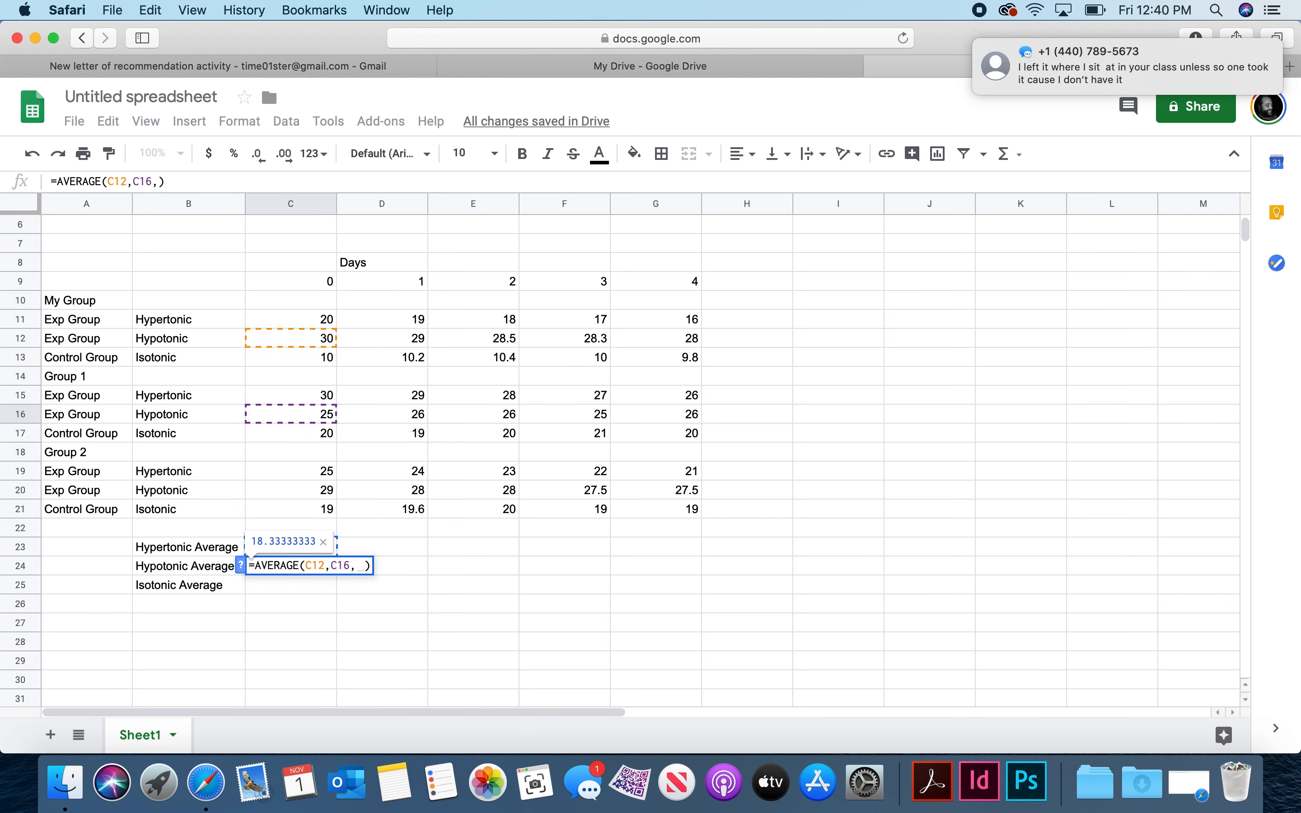
{"action": "left_click", "coordinate": [295, 491]}
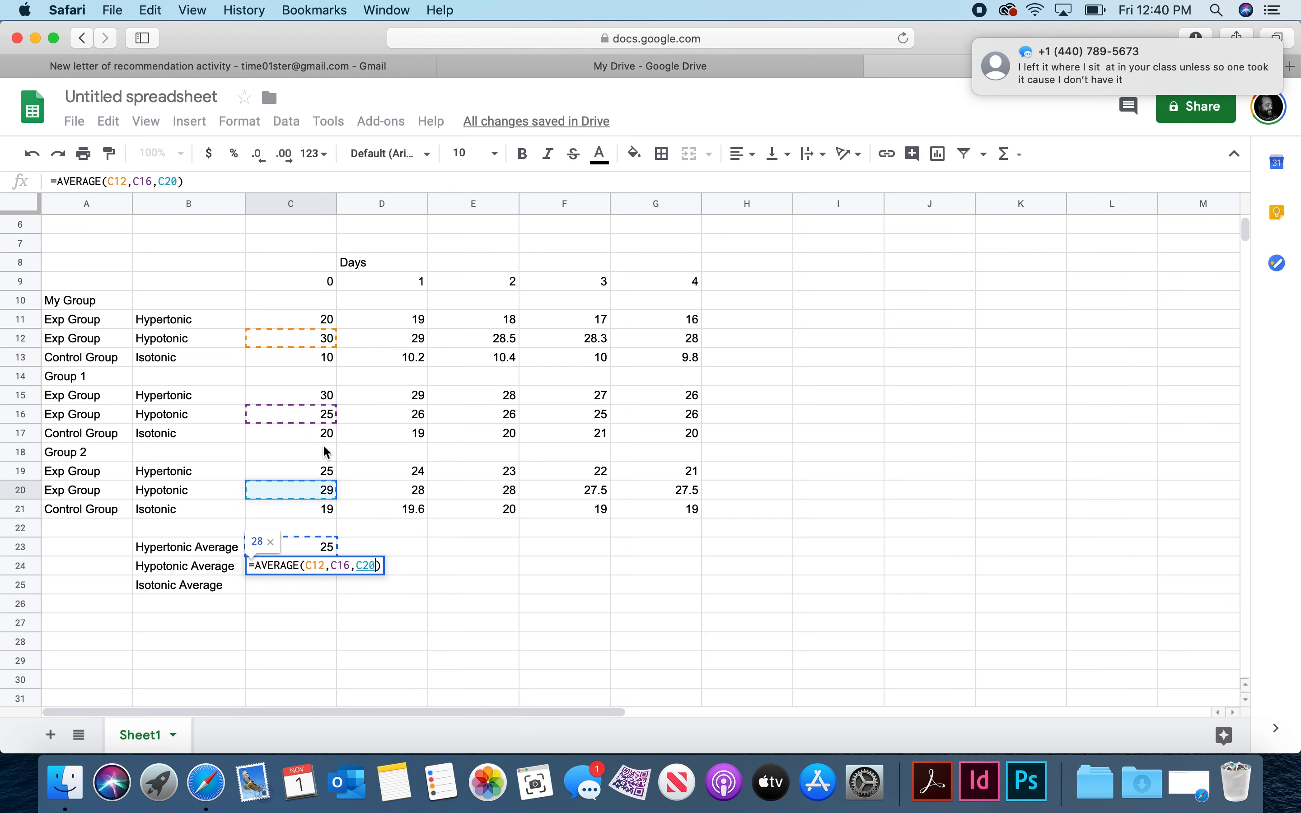
{"action": "key", "text": "Return"}
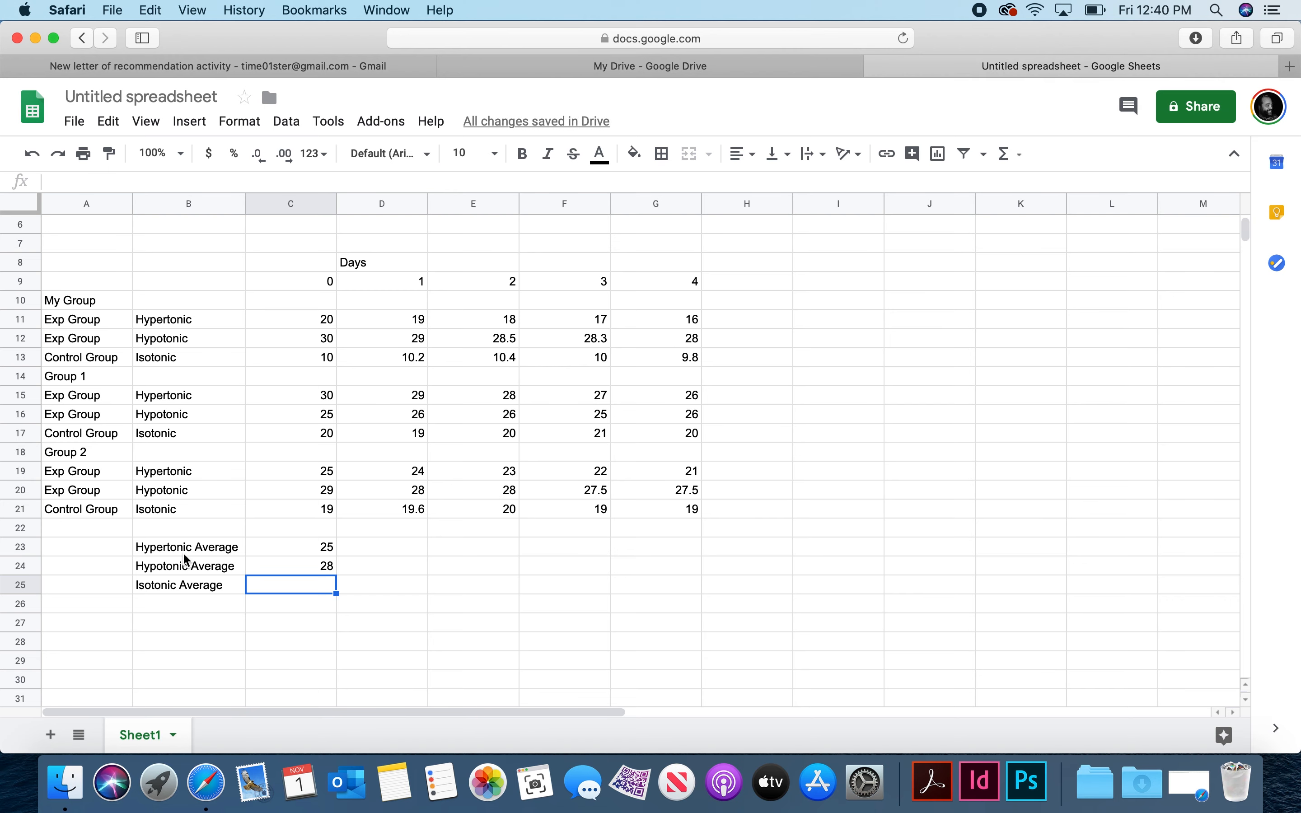
Step: Insert an AVERAGE function in C25 for the day 0 isotonic values in C13, C17 and C21
{"action": "left_click", "coordinate": [237, 121]}
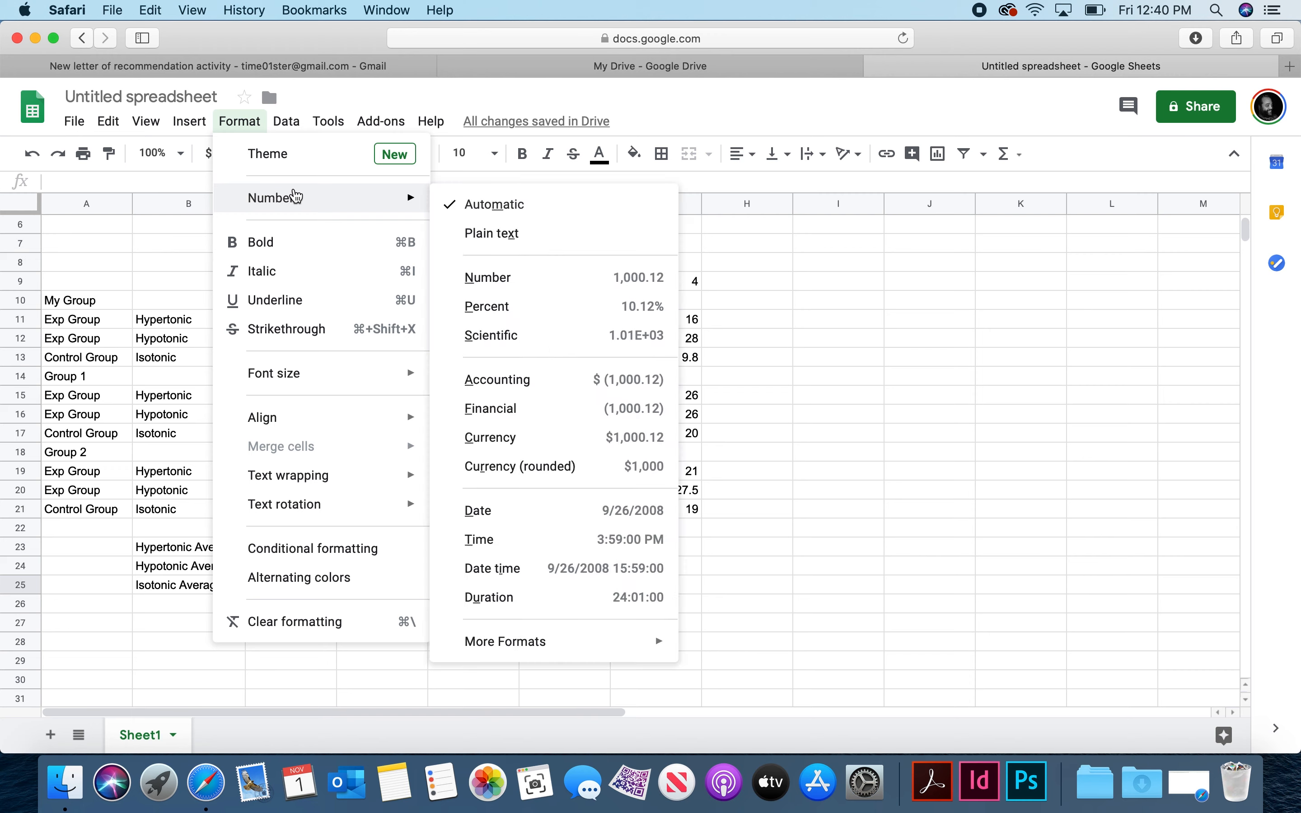
{"action": "left_click", "coordinate": [189, 121]}
{"action": "mouse_move", "coordinate": [269, 504]}
{"action": "left_click", "coordinate": [460, 128]}
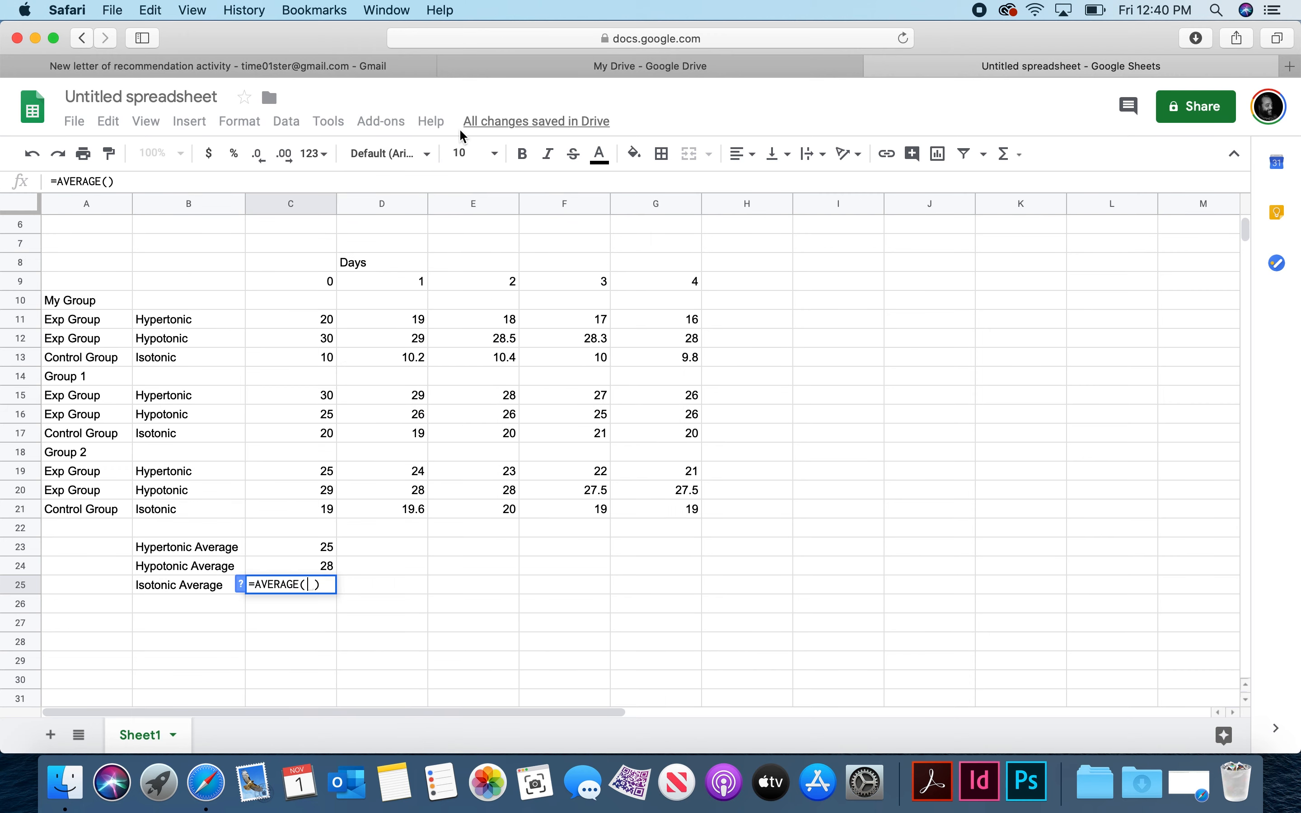
{"action": "left_click", "coordinate": [305, 356]}
{"action": "type", "text": ","}
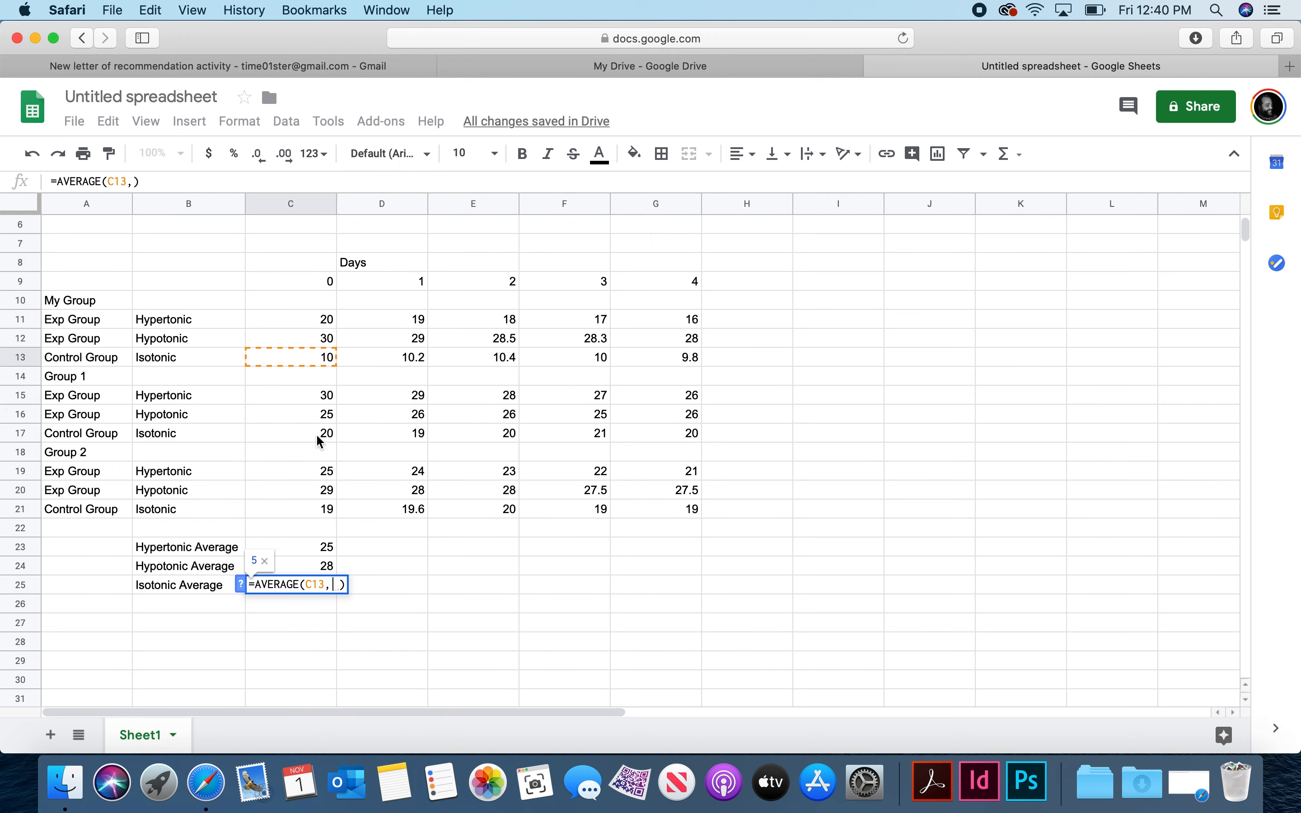
{"action": "left_click", "coordinate": [319, 435]}
{"action": "type", "text": ","}
{"action": "left_click", "coordinate": [311, 511]}
{"action": "key", "text": "Return"}
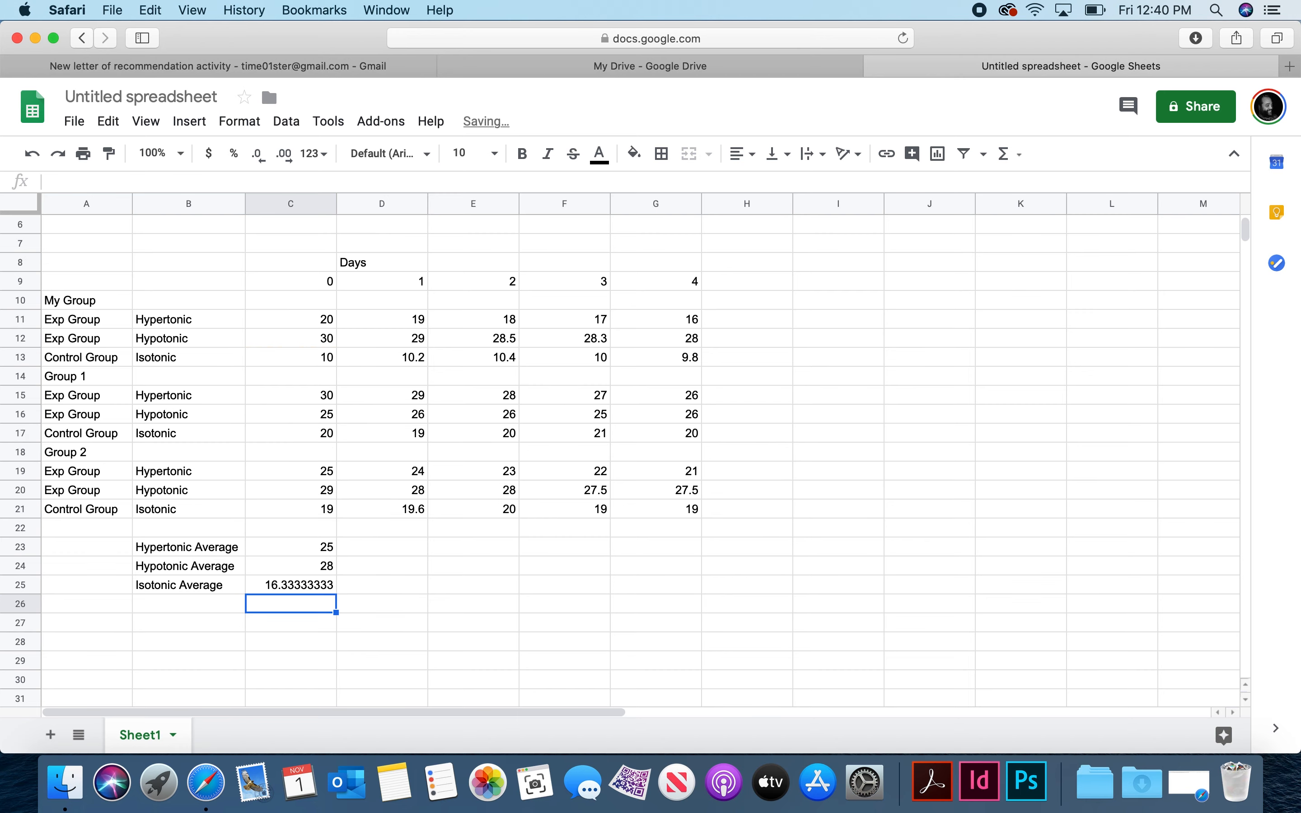
Step: Try to copy the hypertonic average cell C23 into the day 1 cell D23
{"action": "left_click", "coordinate": [316, 544]}
{"action": "right_click", "coordinate": [325, 550]}
{"action": "left_click", "coordinate": [376, 176]}
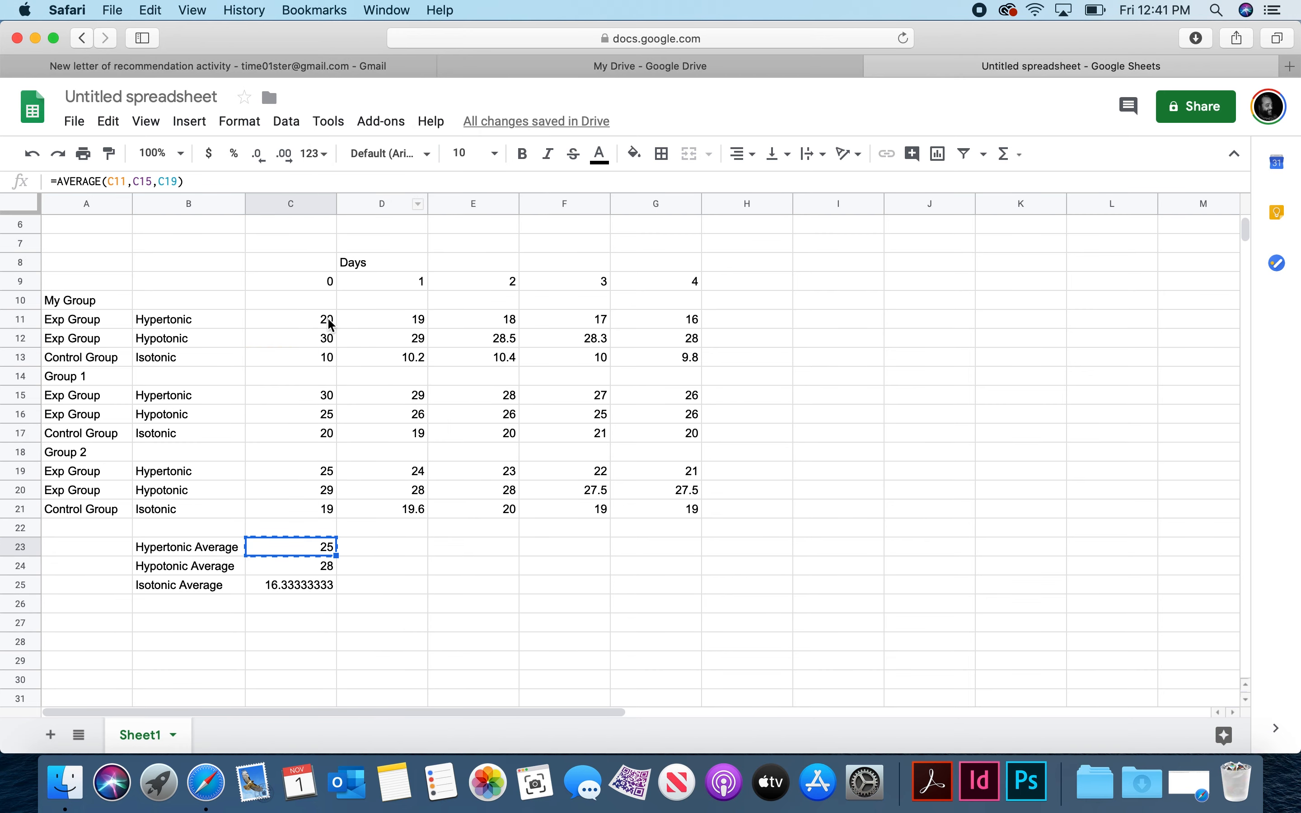
{"action": "left_click", "coordinate": [386, 544]}
{"action": "right_click", "coordinate": [386, 539]}
{"action": "left_click", "coordinate": [430, 206]}
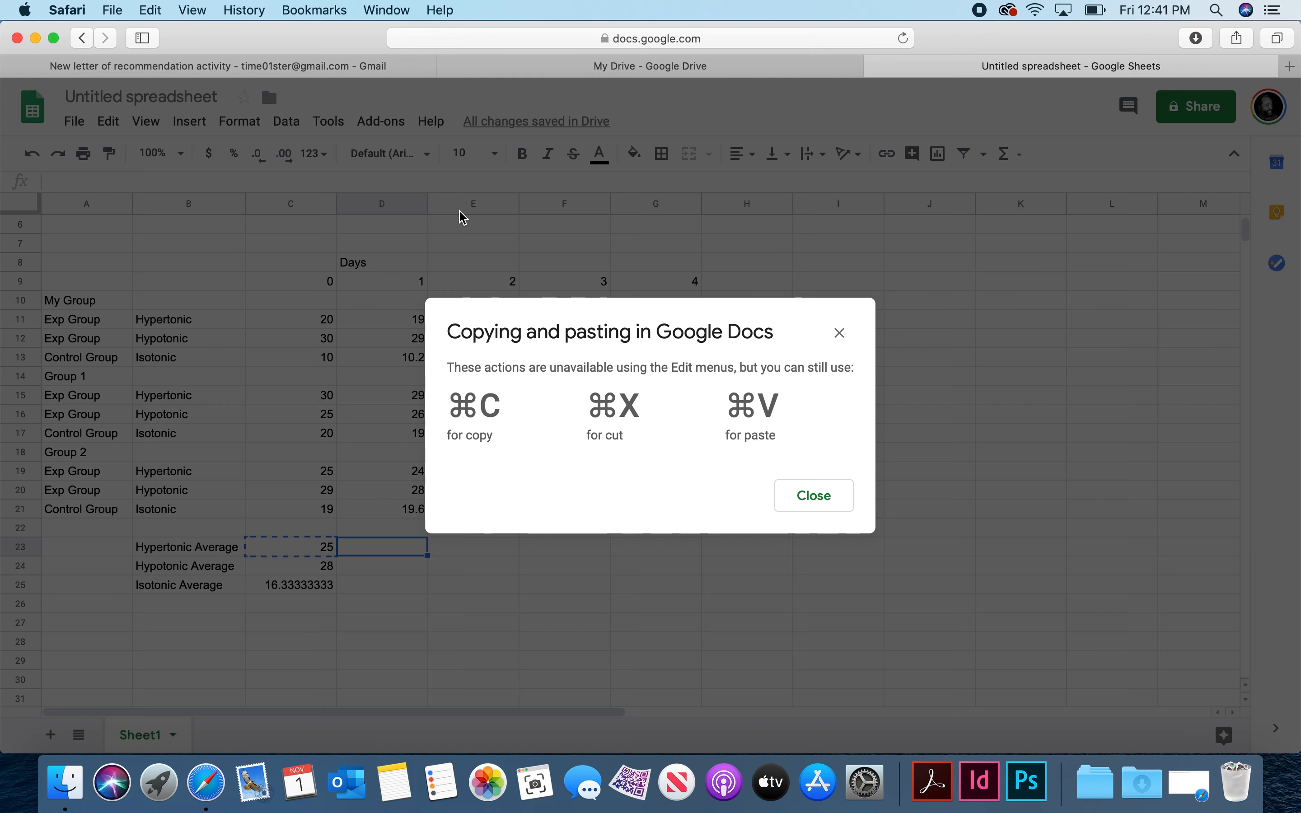
{"action": "left_click", "coordinate": [800, 496]}
Step: Copy the AVERAGE formula text of C23 into D23
{"action": "left_click", "coordinate": [317, 552]}
{"action": "left_click_drag", "start_coordinate": [192, 181], "coordinate": [49, 181]}
{"action": "key", "text": "super+c"}
{"action": "left_click", "coordinate": [417, 548]}
{"action": "key", "text": "super+v"}
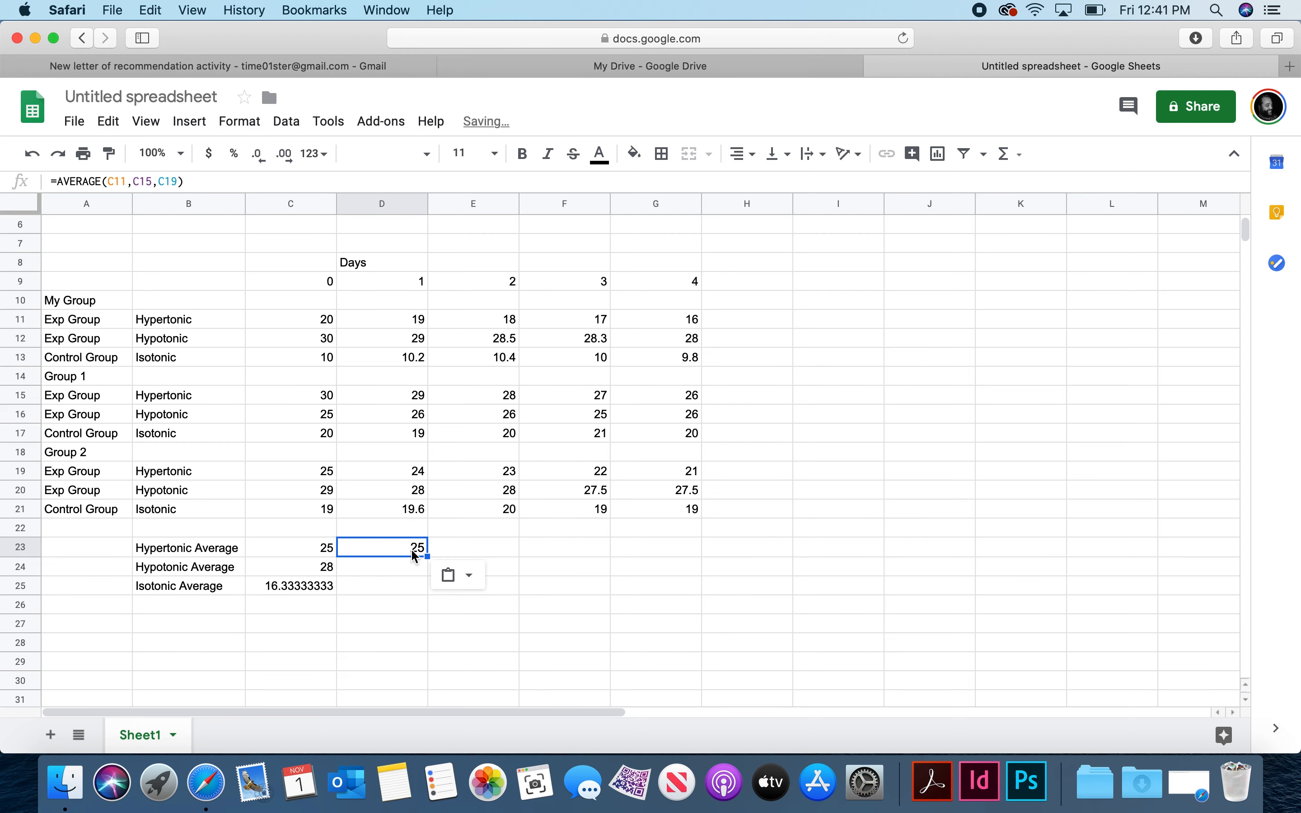
Step: Try to strip the cell references from the formula pasted in D23, and clear the cell
{"action": "double_click", "coordinate": [414, 549]}
{"action": "key", "text": "BackSpace"}
{"action": "key", "text": "BackSpace"}
{"action": "key", "text": "BackSpace"}
{"action": "key", "text": "BackSpace"}
{"action": "key", "text": "BackSpace"}
{"action": "key", "text": "BackSpace"}
{"action": "key", "text": "BackSpace"}
{"action": "key", "text": "BackSpace"}
{"action": "key", "text": "BackSpace"}
{"action": "key", "text": "BackSpace"}
{"action": "key", "text": "BackSpace"}
{"action": "key", "text": "BackSpace"}
{"action": "key", "text": "BackSpace"}
{"action": "key", "text": "BackSpace"}
{"action": "key", "text": "BackSpace"}
{"action": "key", "text": "BackSpace"}
{"action": "key", "text": "BackSpace"}
{"action": "key", "text": "BackSpace"}
{"action": "key", "text": "BackSpace"}
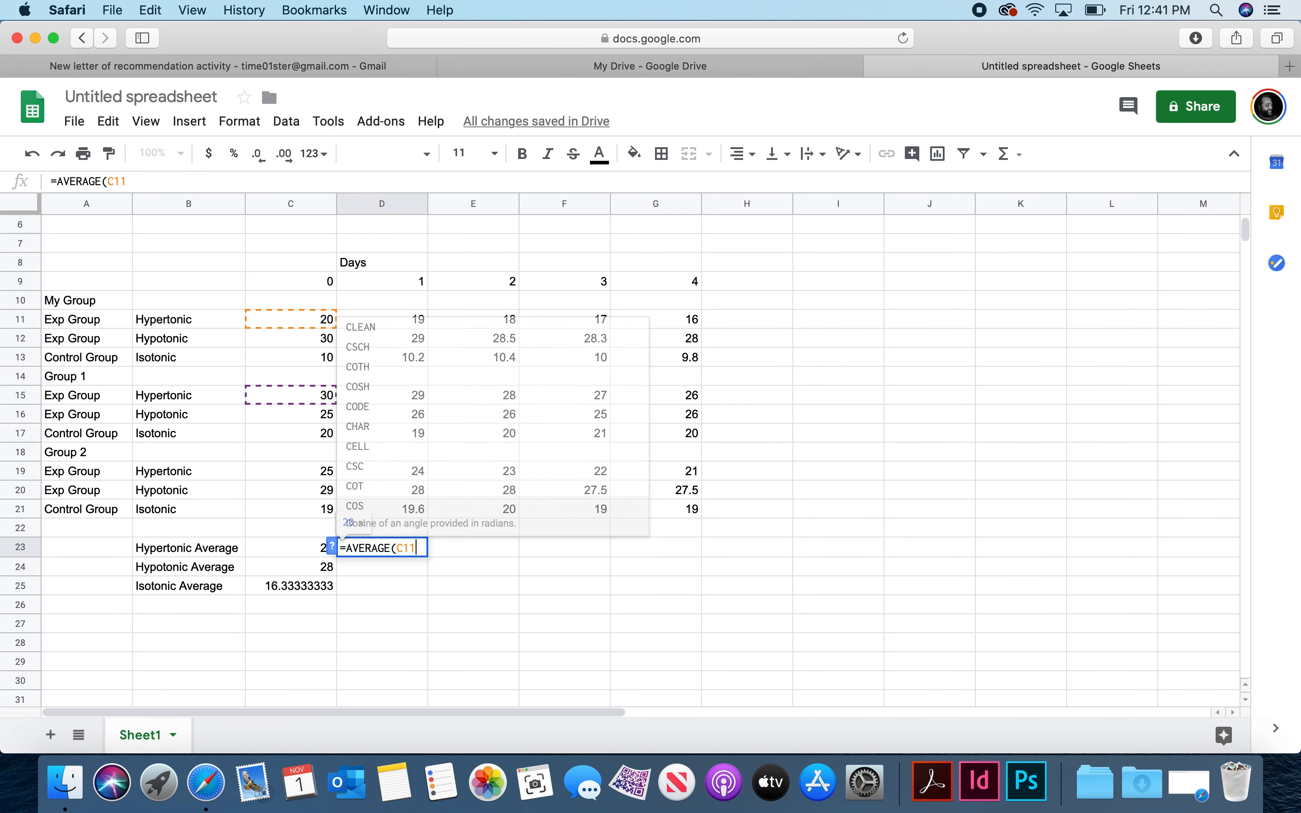
{"action": "key", "text": "Escape"}
{"action": "left_click", "coordinate": [294, 553]}
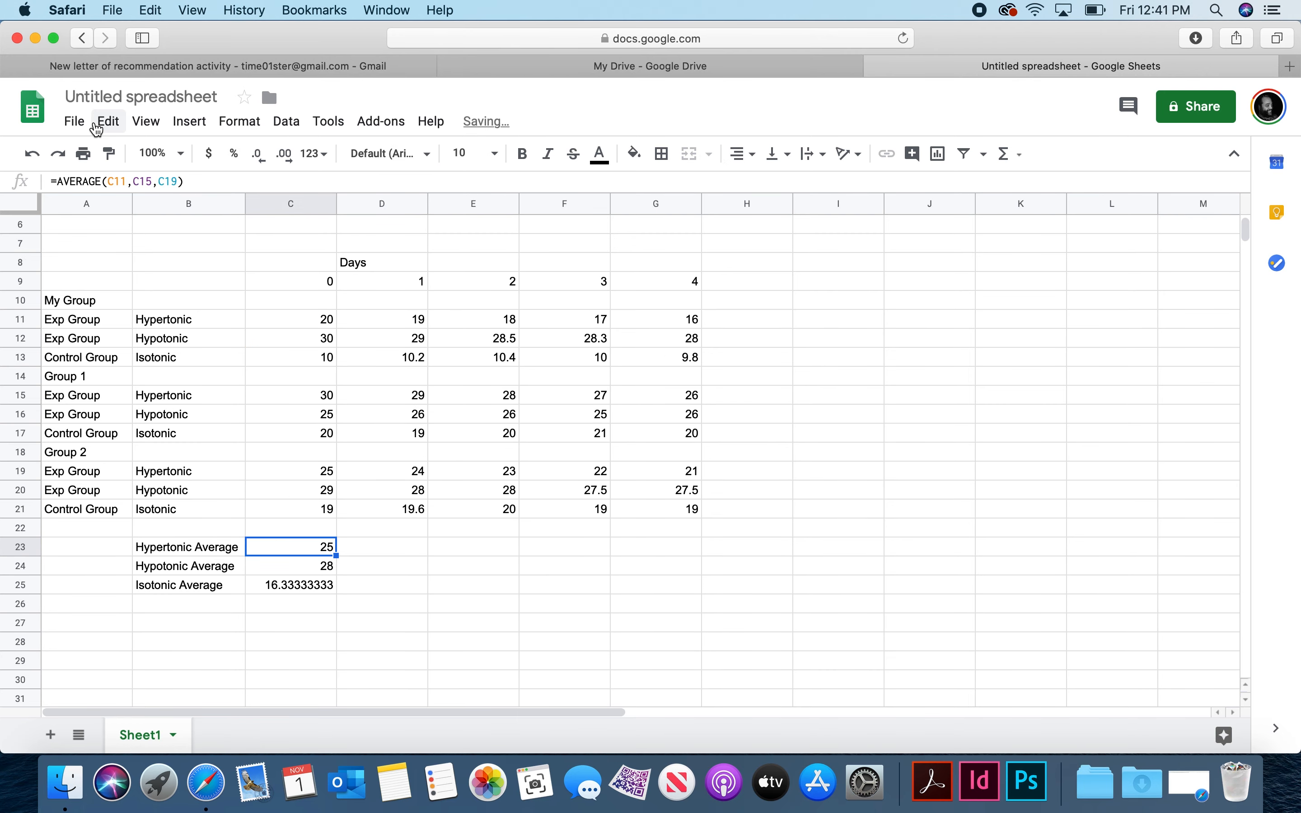
{"action": "left_click", "coordinate": [107, 121]}
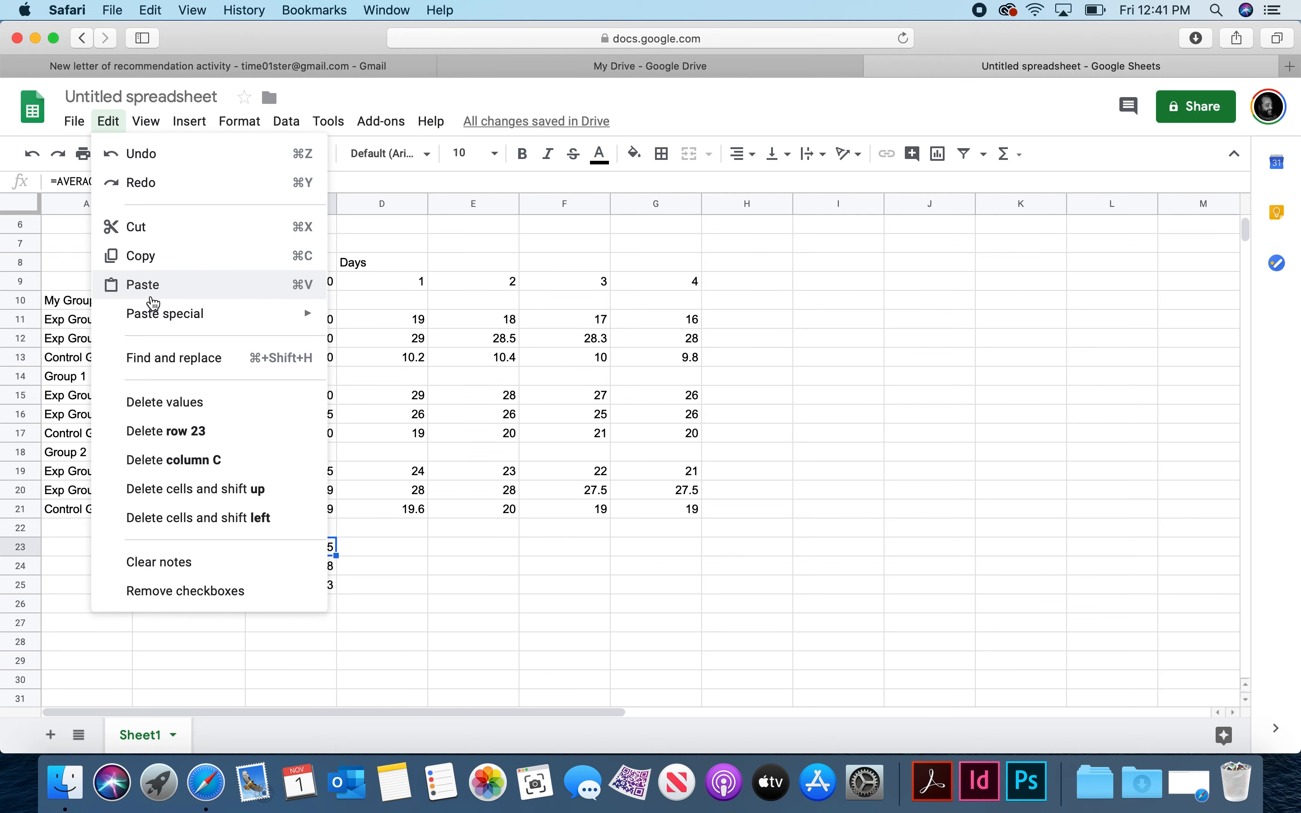
{"action": "mouse_move", "coordinate": [150, 121]}
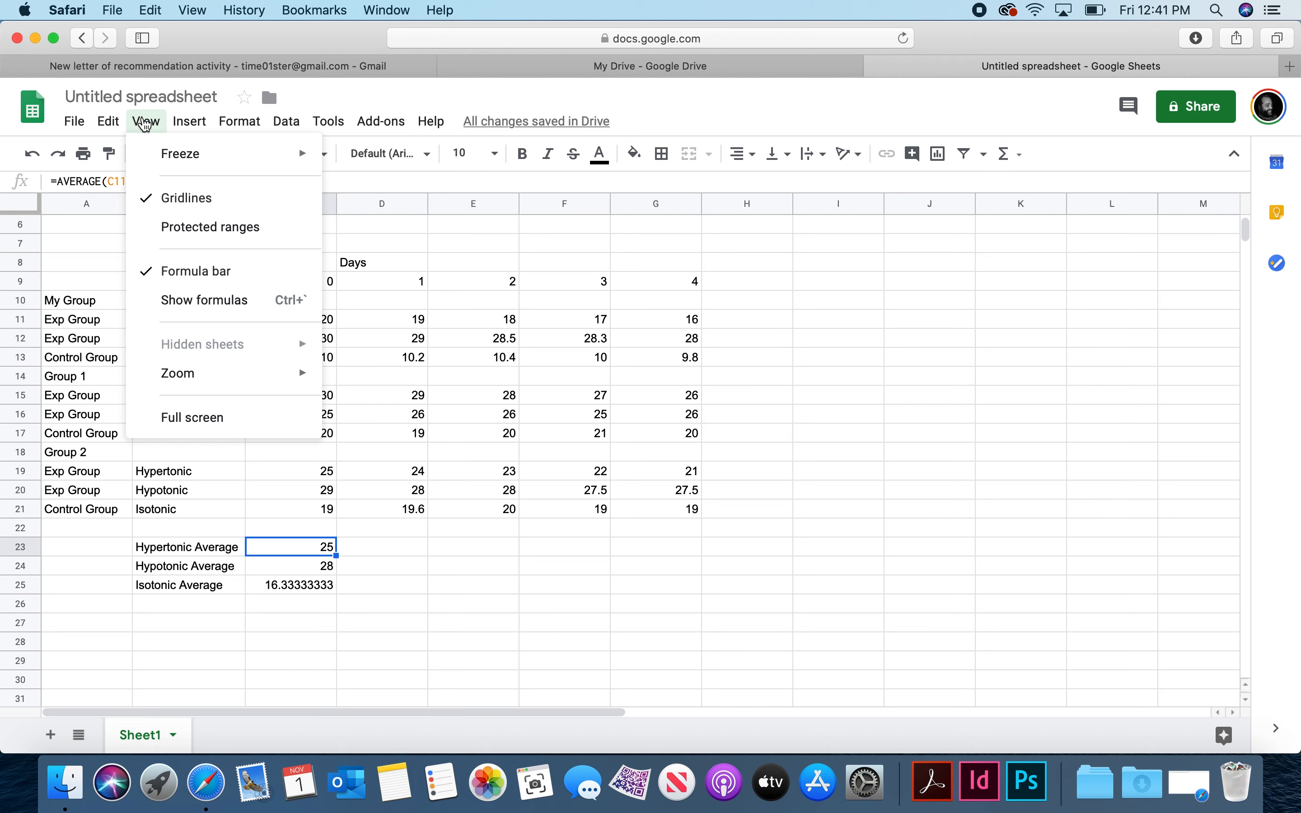
{"action": "mouse_move", "coordinate": [110, 122]}
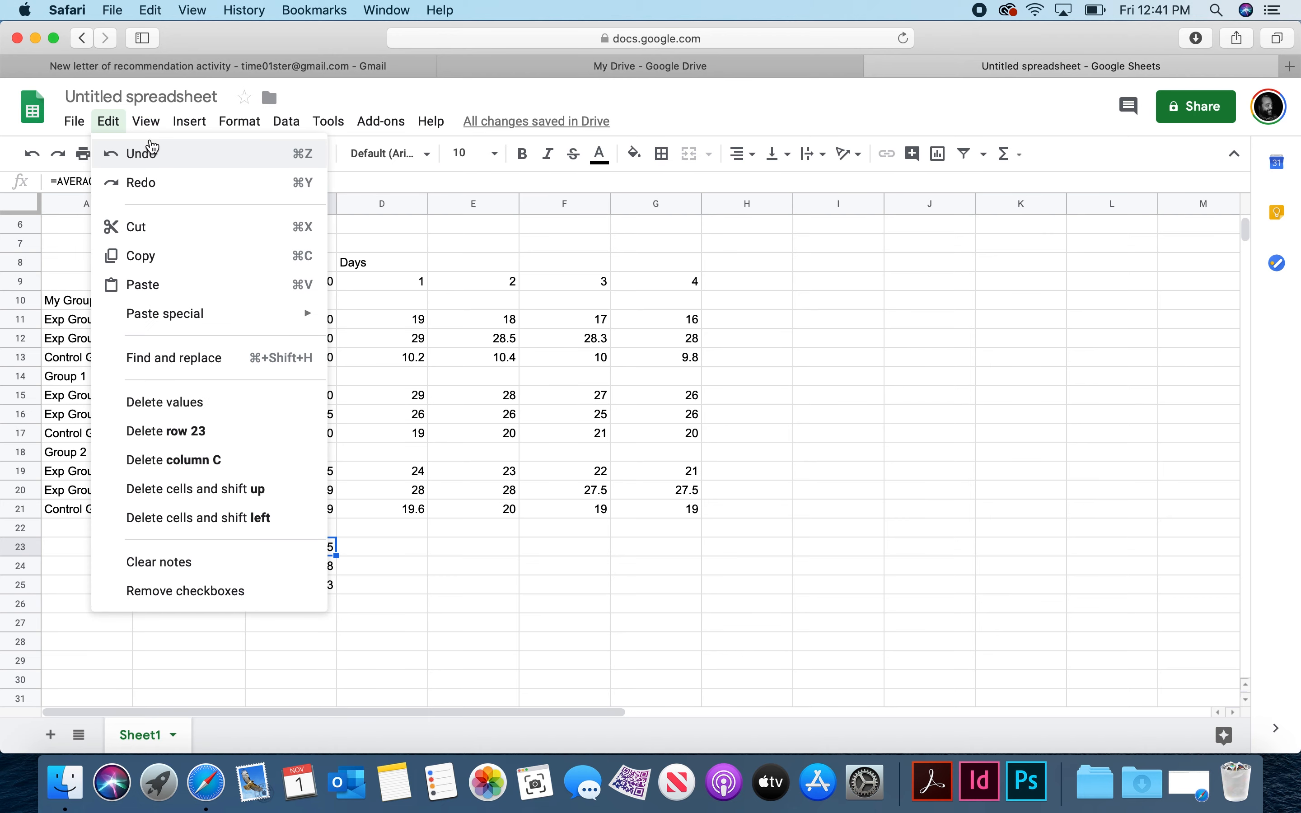
Step: Insert an AVERAGE function in D23 for the day 1 hypertonic values in D11, D15 and D19
{"action": "left_click", "coordinate": [402, 545]}
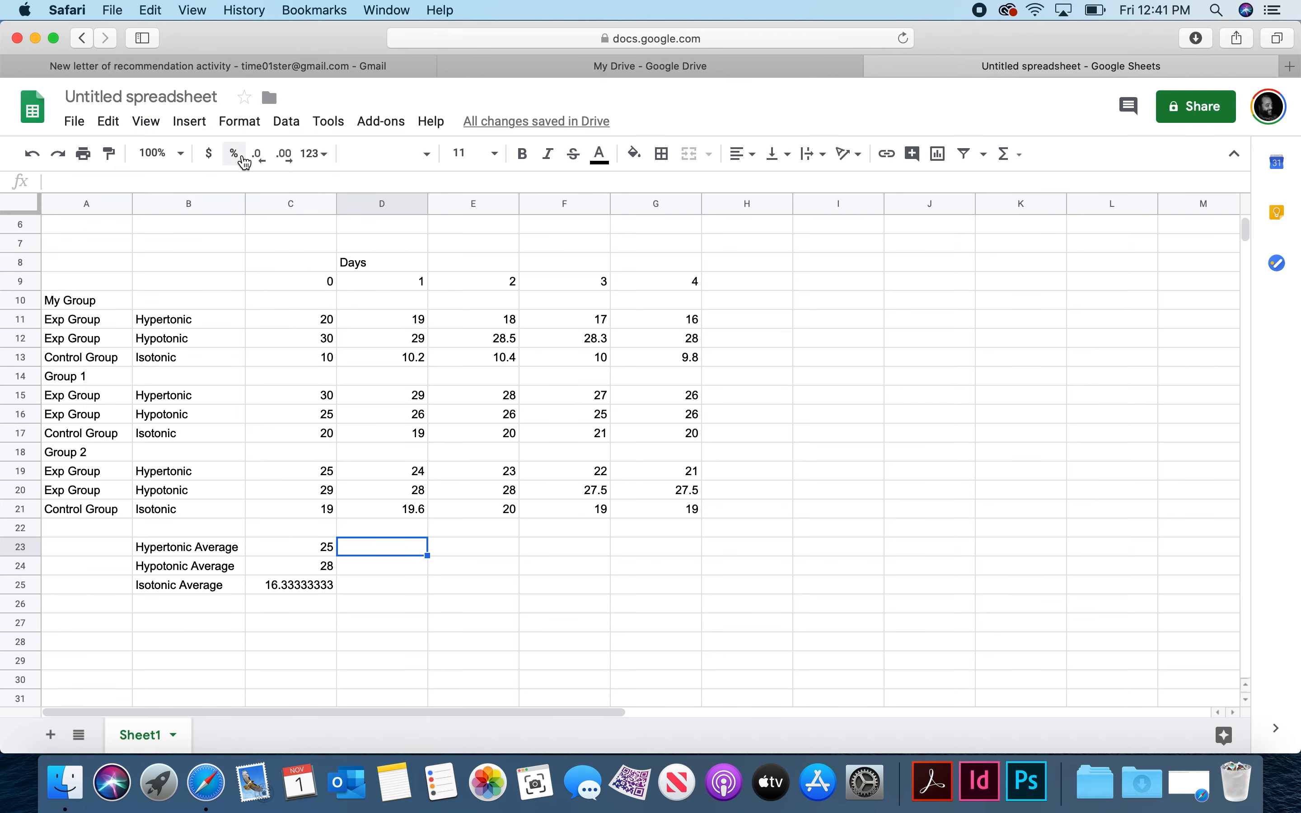
{"action": "left_click", "coordinate": [189, 122]}
{"action": "mouse_move", "coordinate": [360, 503]}
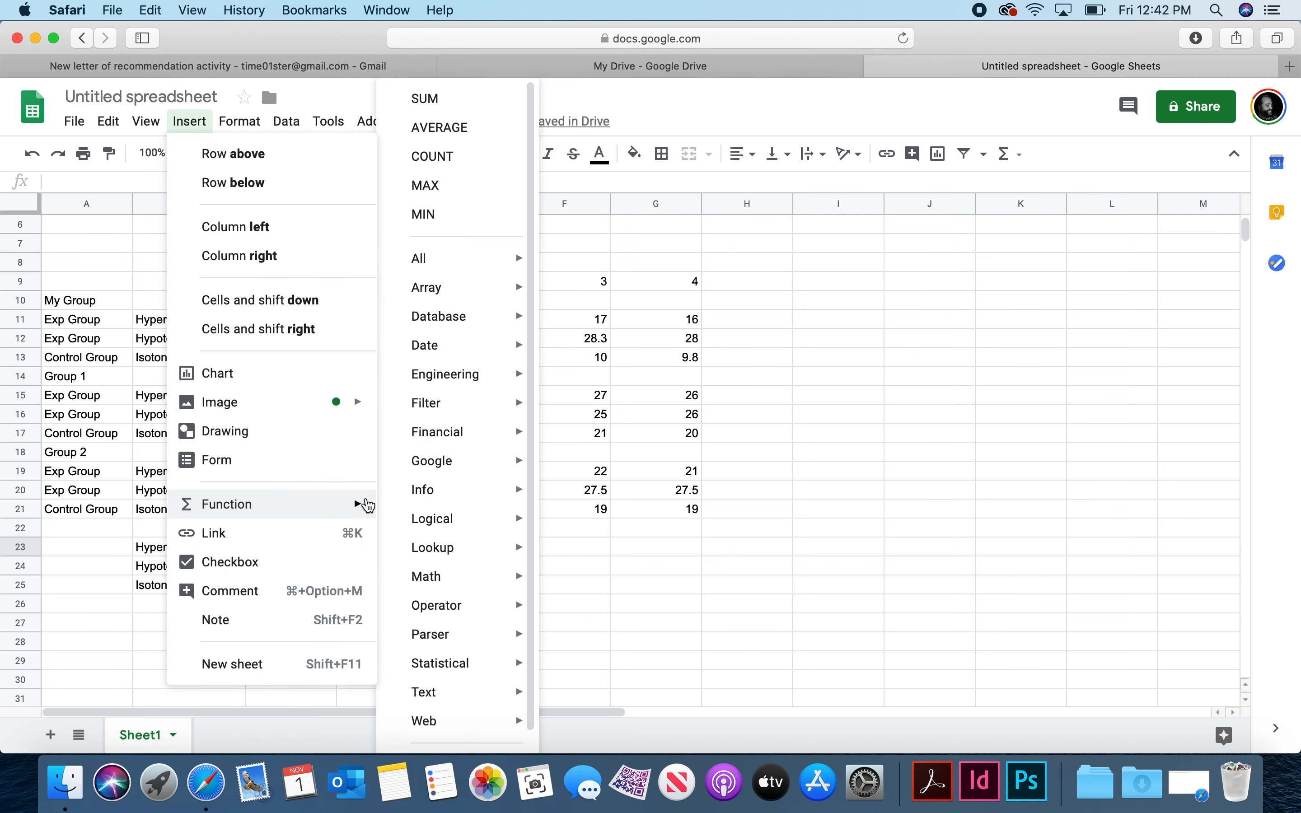
{"action": "left_click", "coordinate": [478, 132]}
{"action": "left_click", "coordinate": [419, 323]}
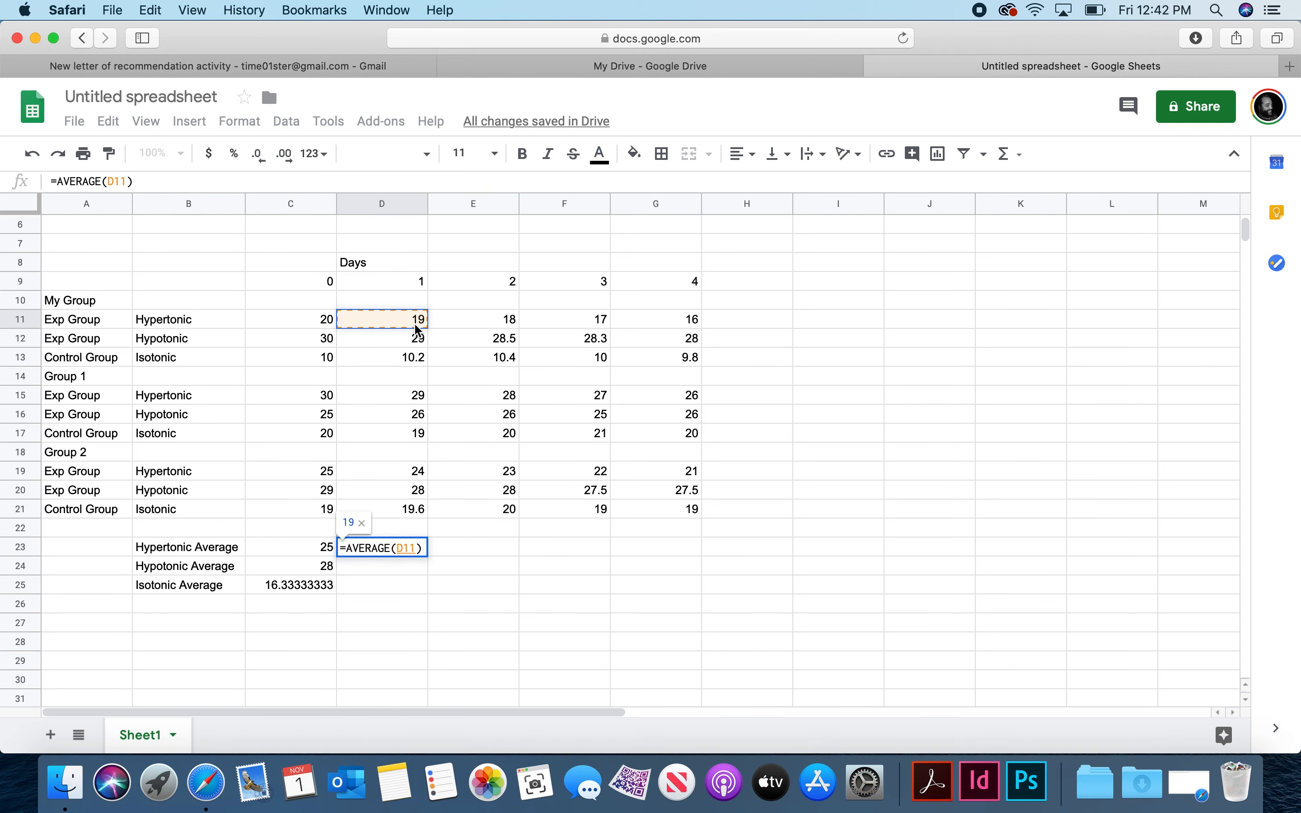
{"action": "type", "text": ","}
{"action": "left_click", "coordinate": [410, 395]}
{"action": "type", "text": ","}
{"action": "left_click", "coordinate": [411, 472]}
{"action": "type", "text": ","}
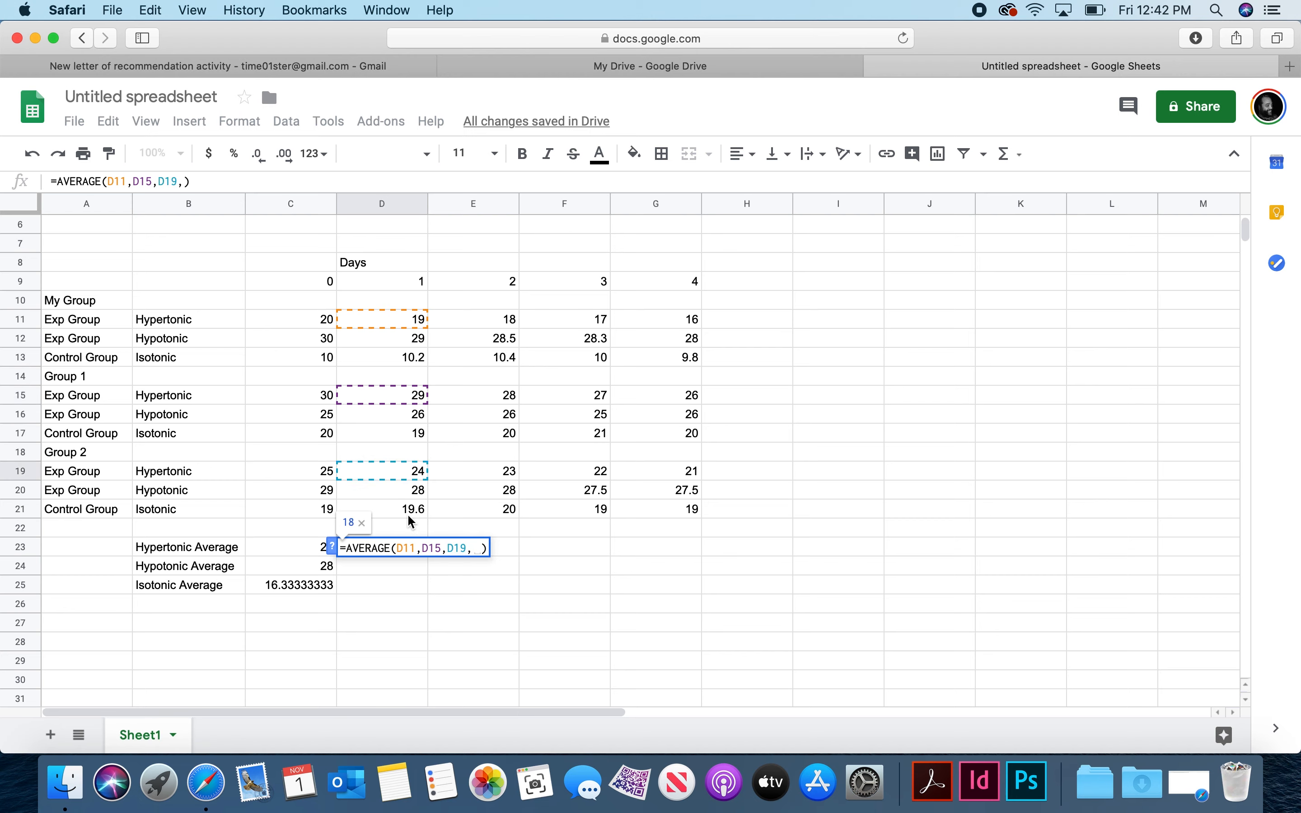
{"action": "key", "text": "BackSpace"}
{"action": "key", "text": "Return"}
Step: Insert an AVERAGE function in D24 for the day 1 hypotonic values in D12, D16 and D20
{"action": "left_click", "coordinate": [191, 122]}
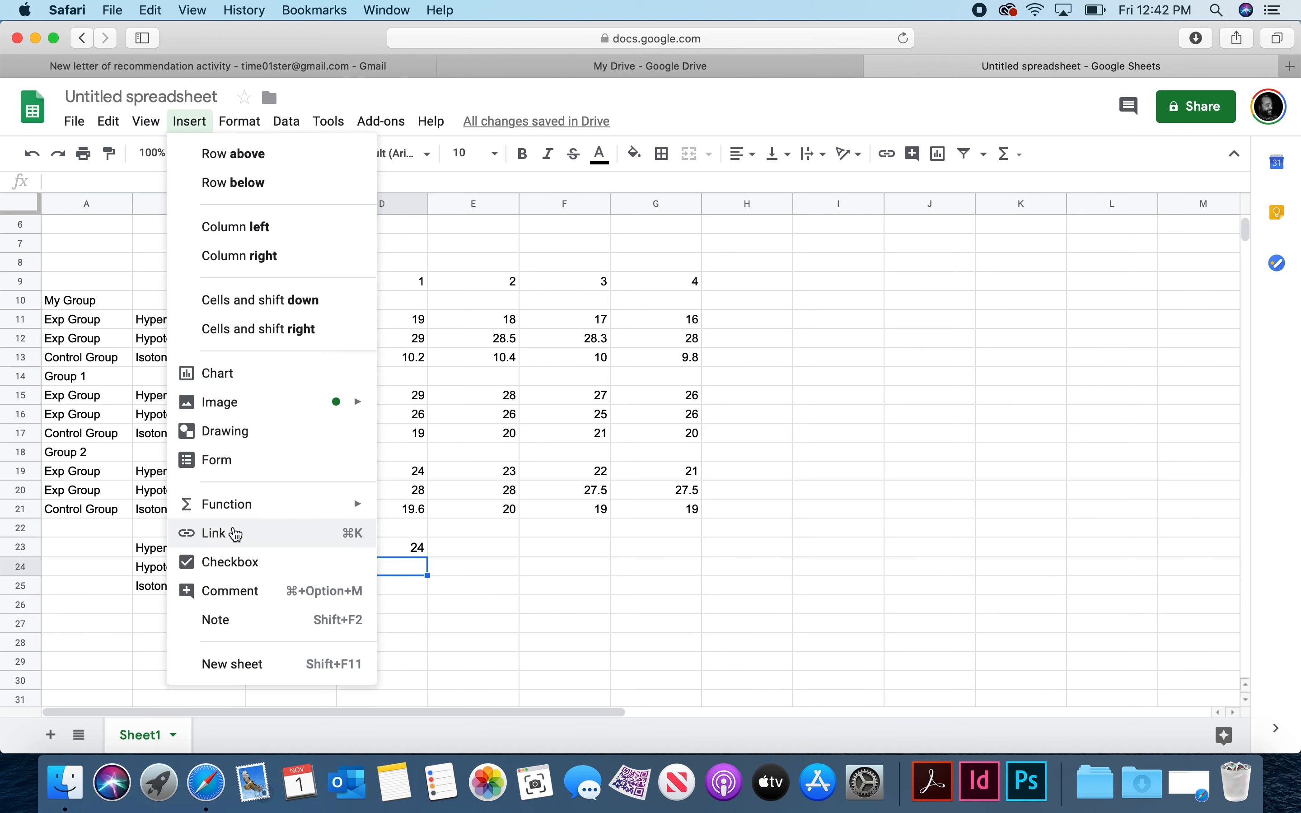
{"action": "mouse_move", "coordinate": [242, 503]}
{"action": "left_click", "coordinate": [430, 122]}
{"action": "left_click", "coordinate": [410, 344]}
{"action": "type", "text": ","}
{"action": "left_click", "coordinate": [400, 415]}
{"action": "type", "text": ","}
{"action": "left_click", "coordinate": [398, 491]}
{"action": "type", "text": ","}
{"action": "key", "text": "BackSpace"}
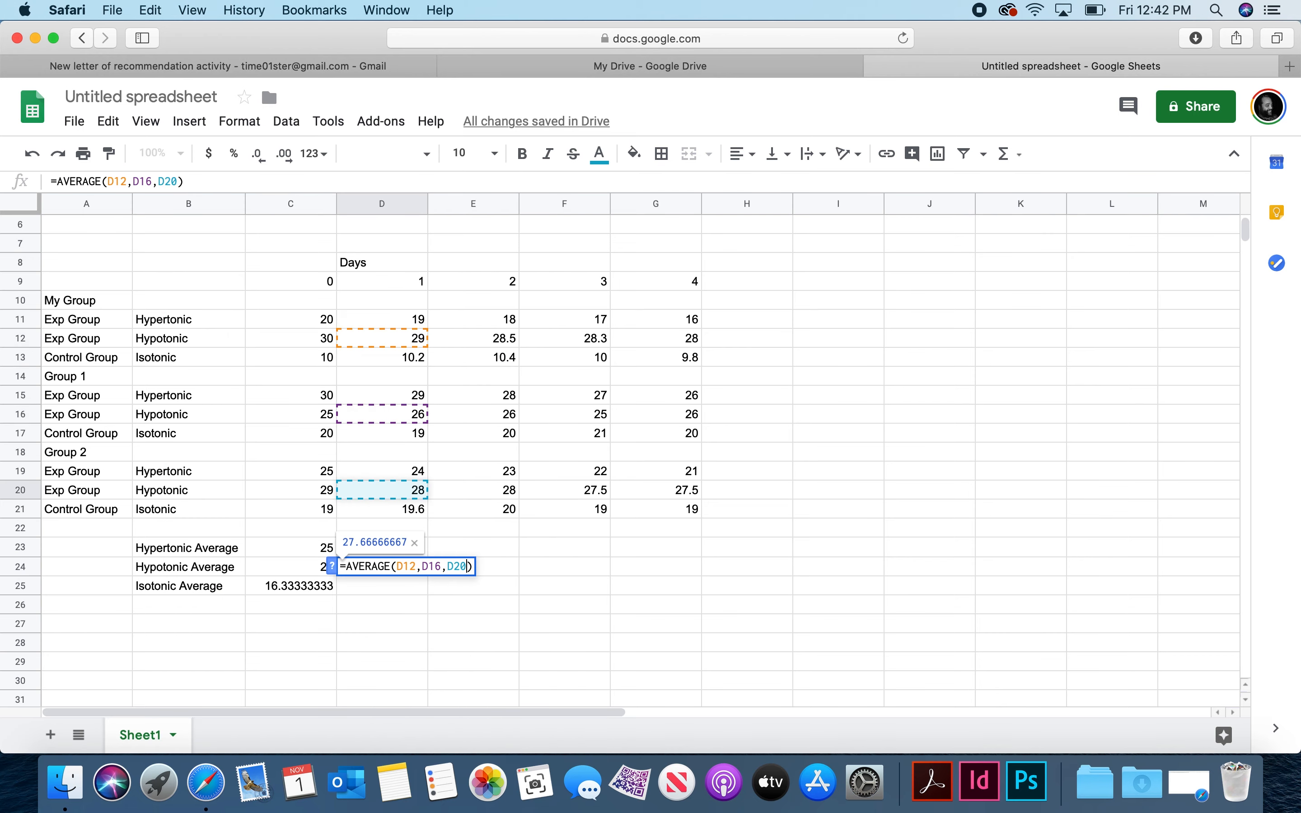
{"action": "key", "text": "Return"}
Step: Insert an AVERAGE function in D25 for the day 1 isotonic values in D13, D17 and D21
{"action": "left_click", "coordinate": [189, 121]}
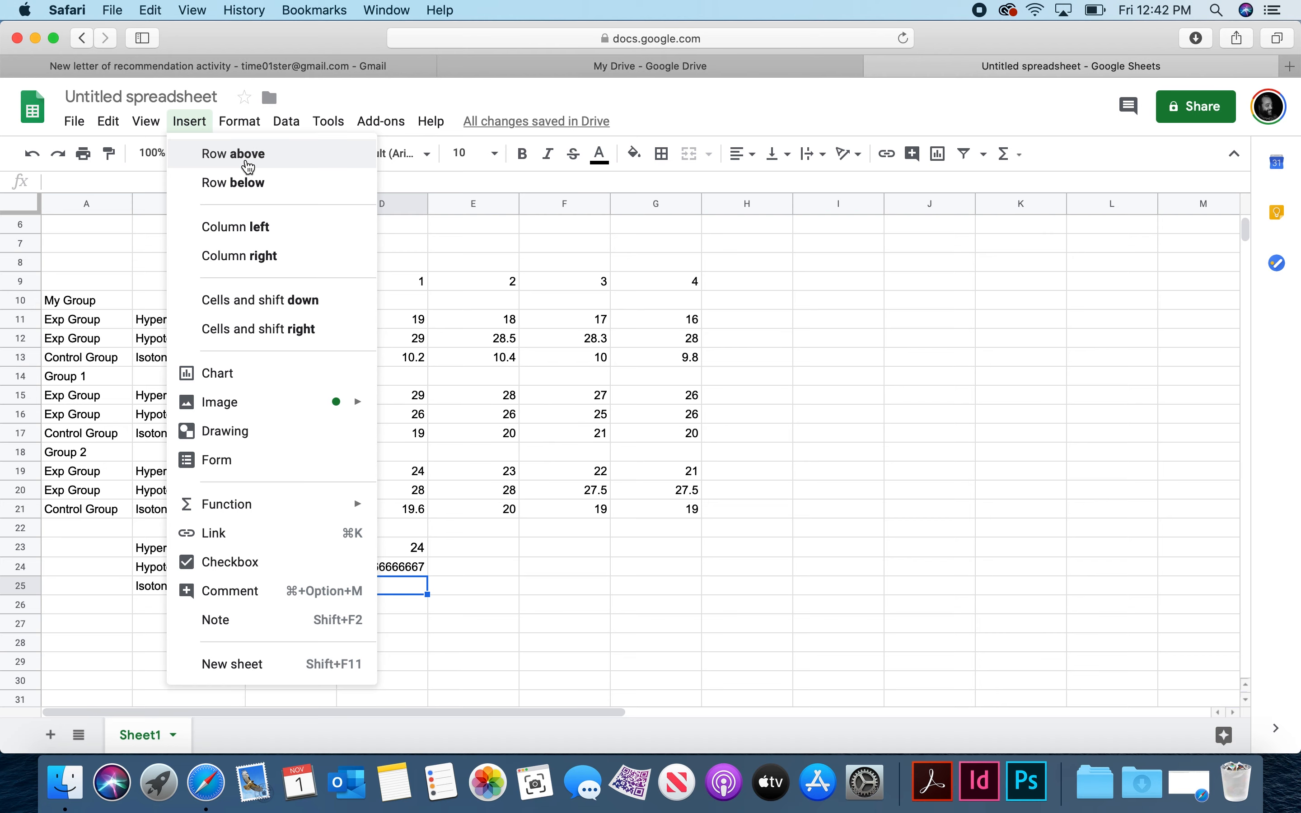
{"action": "mouse_move", "coordinate": [237, 504]}
{"action": "left_click", "coordinate": [447, 130]}
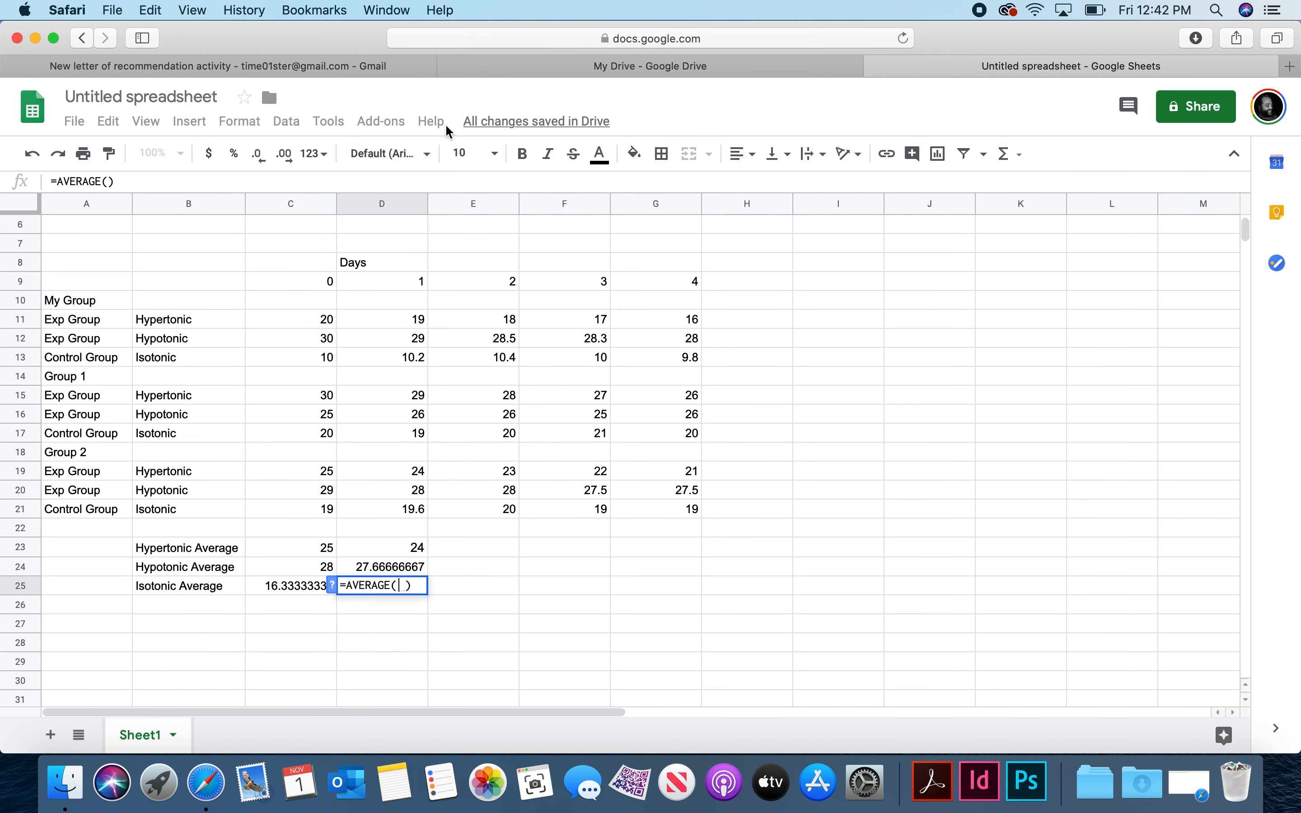
{"action": "left_click", "coordinate": [420, 358]}
{"action": "type", "text": ","}
{"action": "left_click", "coordinate": [415, 432]}
{"action": "type", "text": ","}
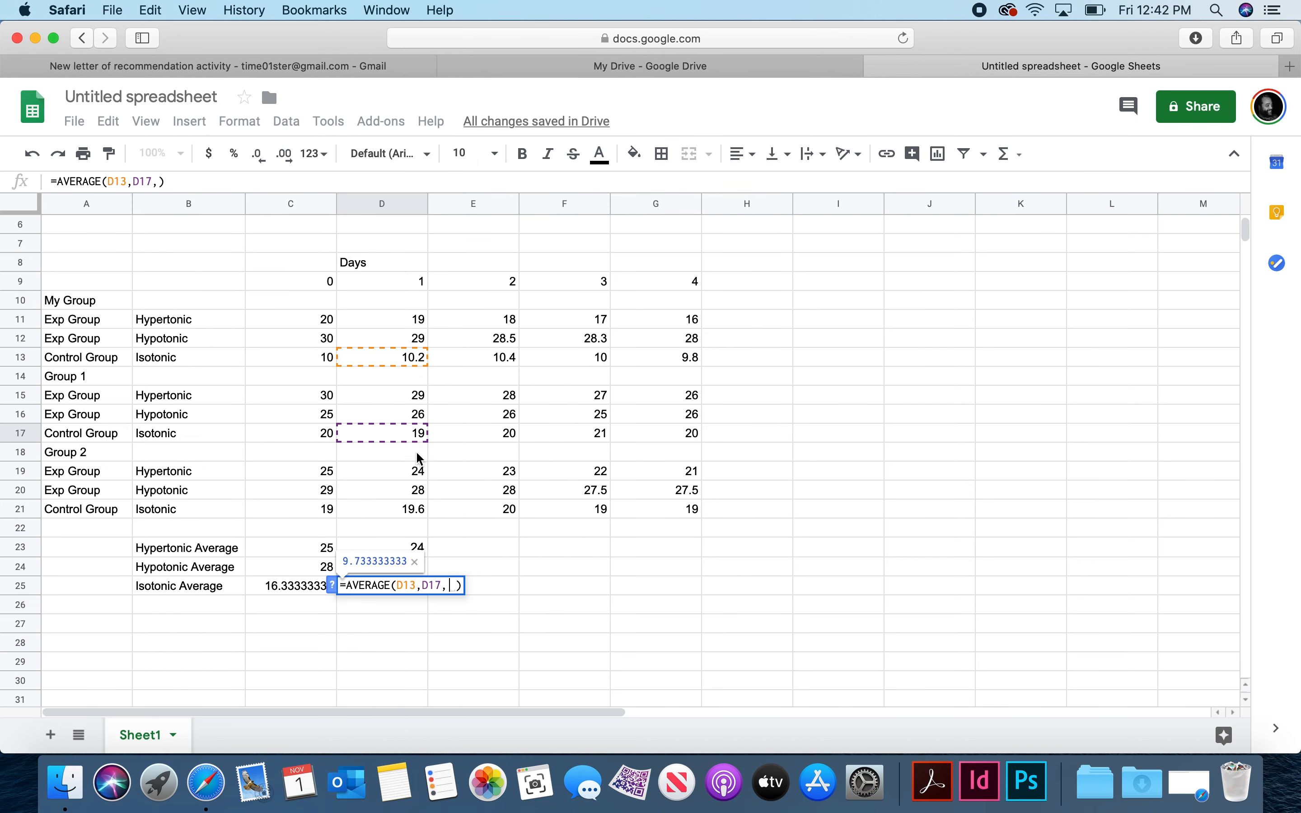
{"action": "left_click", "coordinate": [402, 511]}
{"action": "key", "text": "Return"}
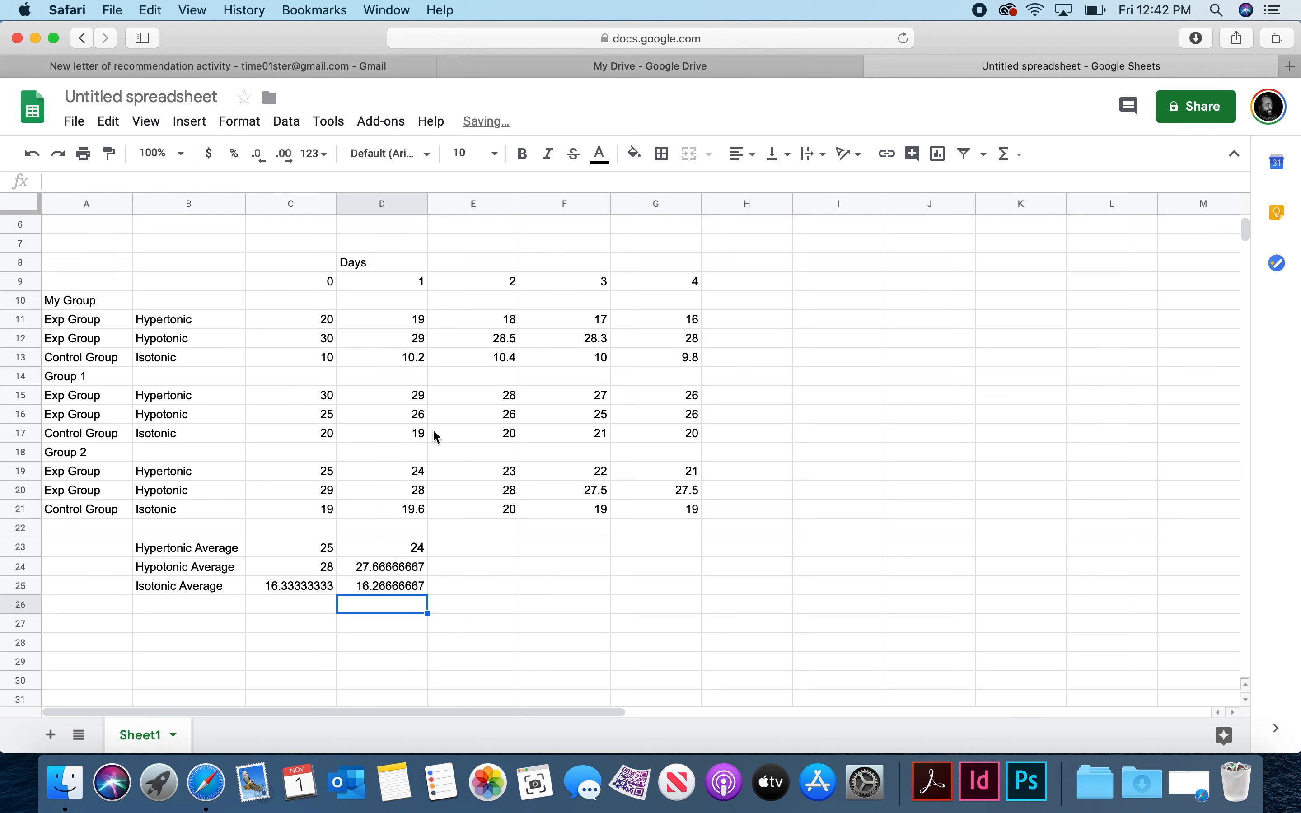
Step: Insert an AVERAGE function in E23 for the day 2 hypertonic values in E11, E15 and E19
{"action": "left_click", "coordinate": [490, 548]}
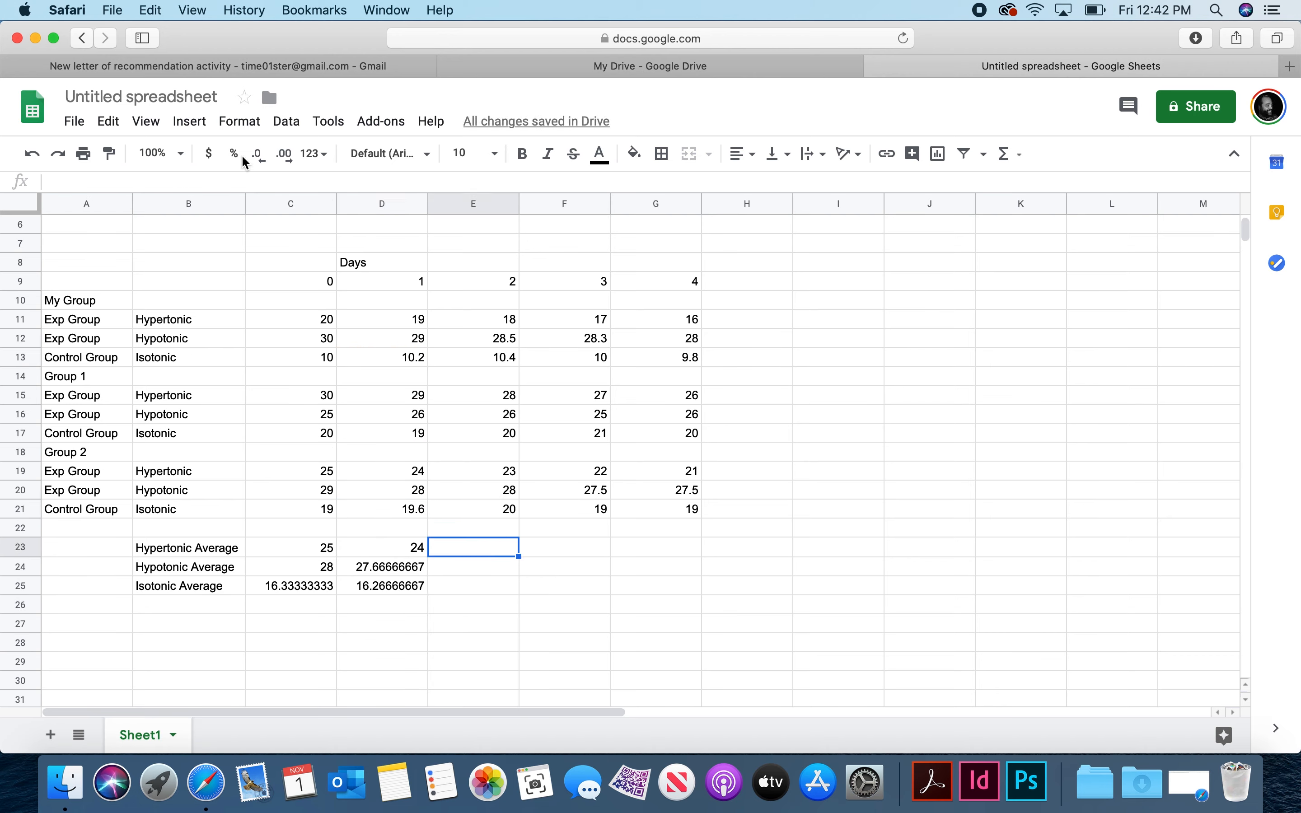
{"action": "left_click", "coordinate": [190, 121]}
{"action": "mouse_move", "coordinate": [255, 502]}
{"action": "left_click", "coordinate": [457, 128]}
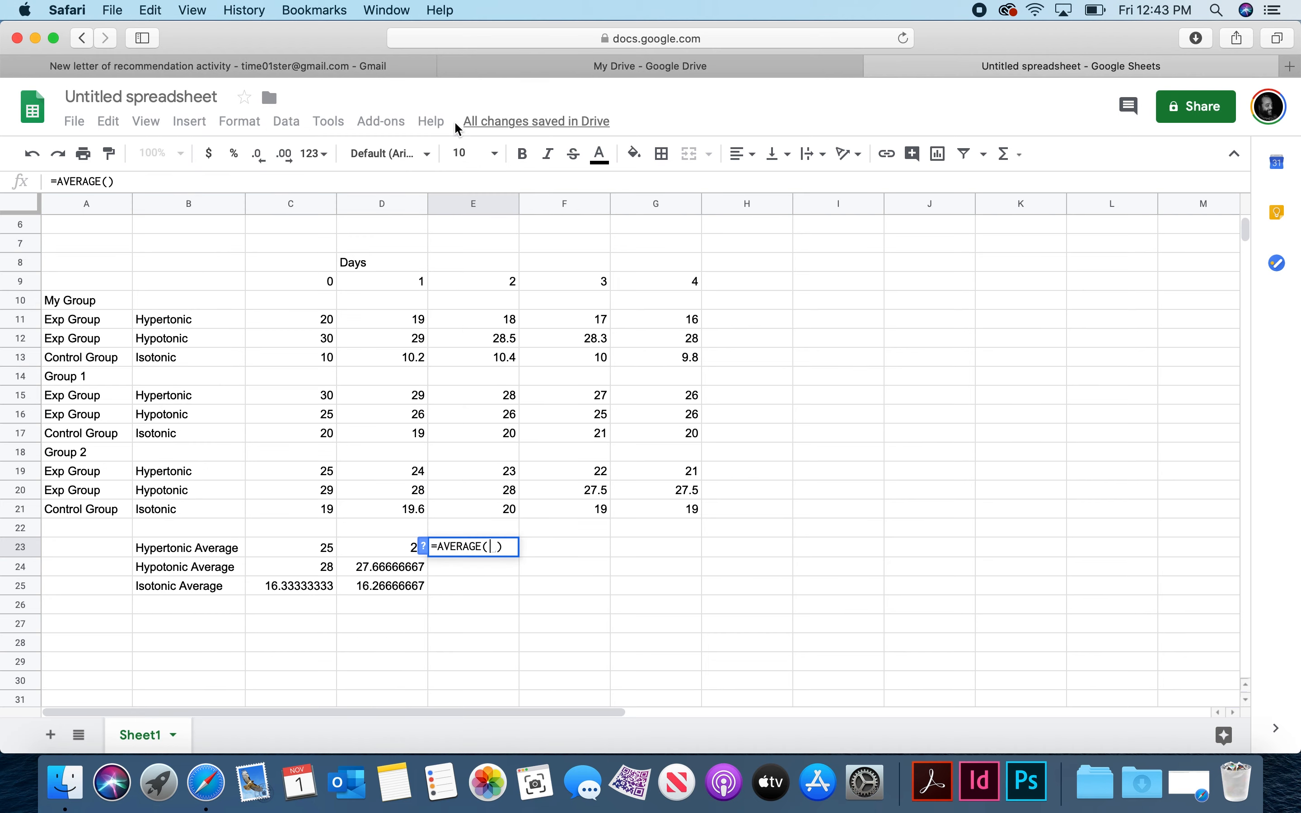
{"action": "left_click", "coordinate": [505, 325]}
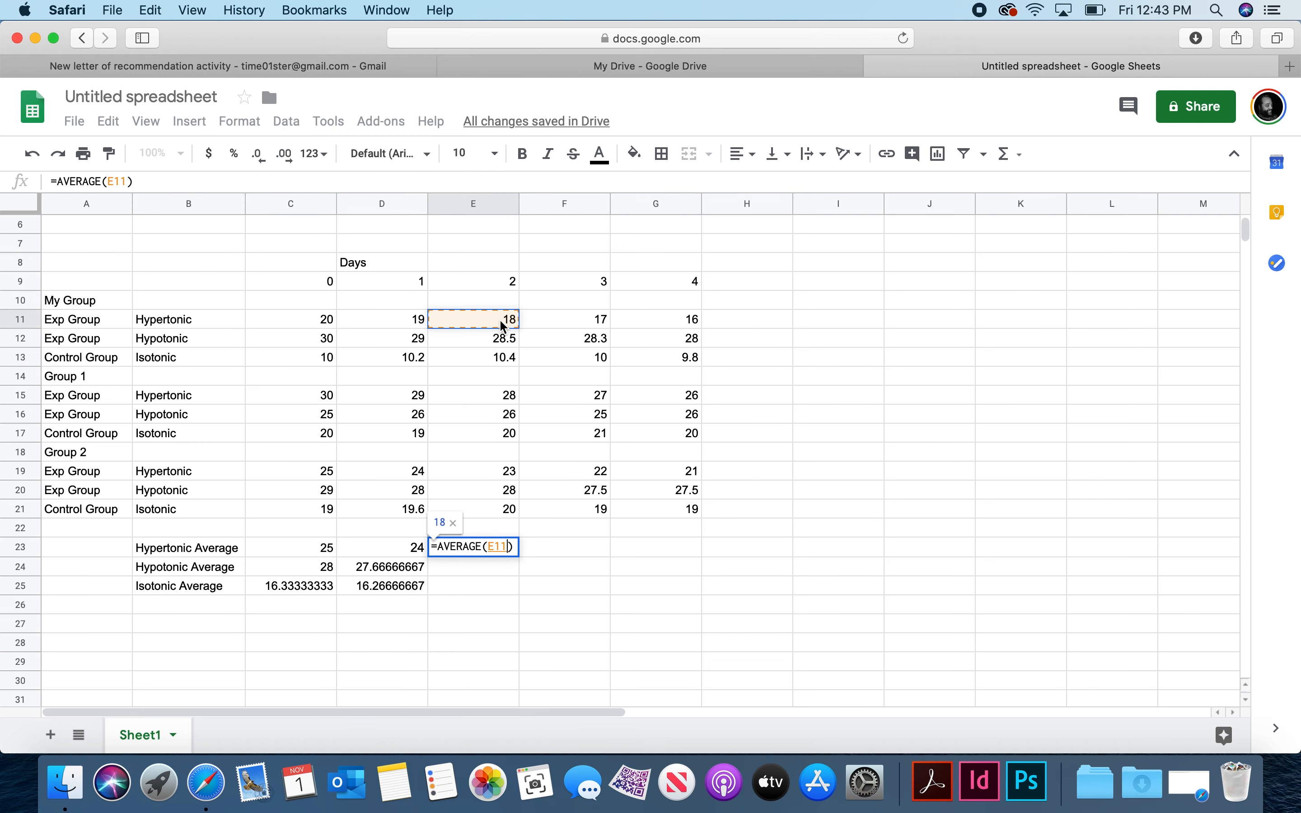
{"action": "type", "text": ","}
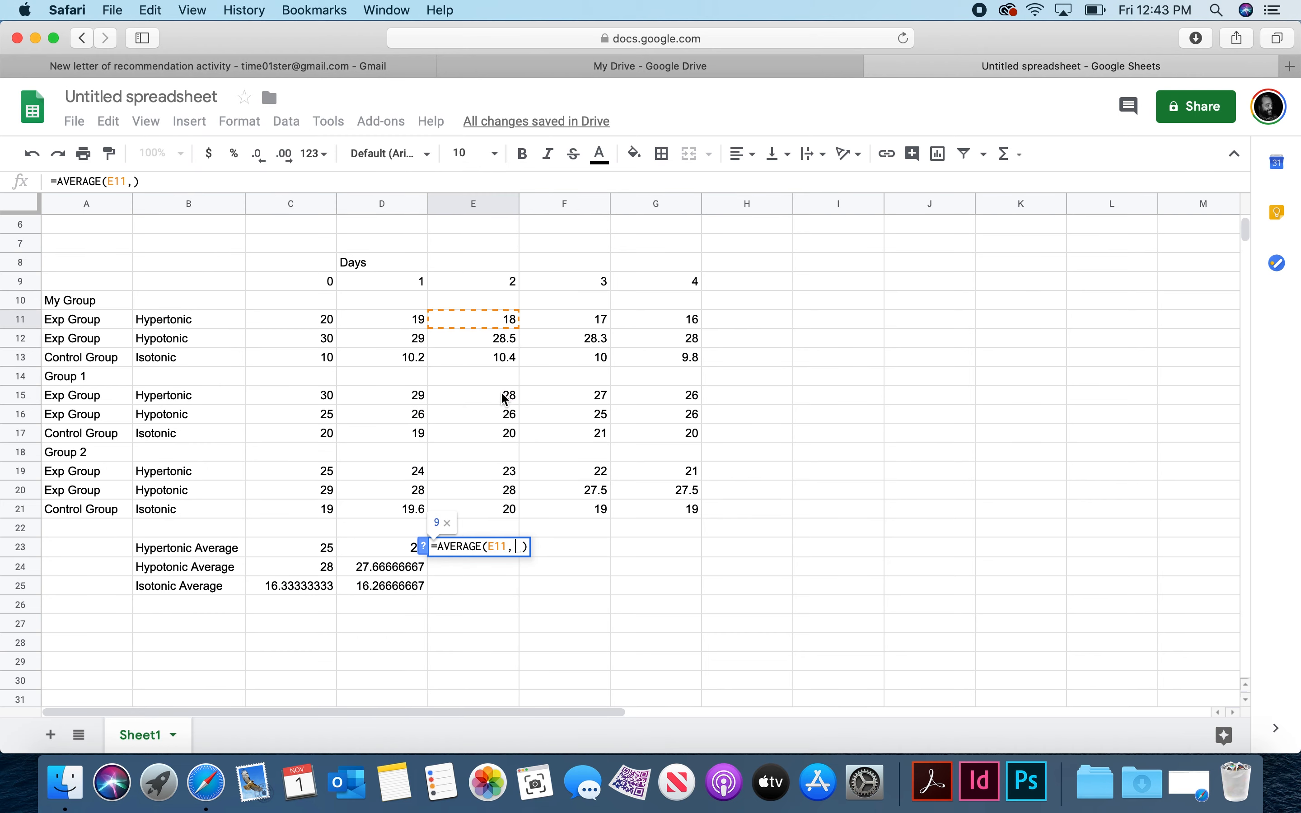
{"action": "left_click", "coordinate": [506, 397]}
{"action": "type", "text": ","}
{"action": "left_click", "coordinate": [486, 471]}
{"action": "key", "text": "Return"}
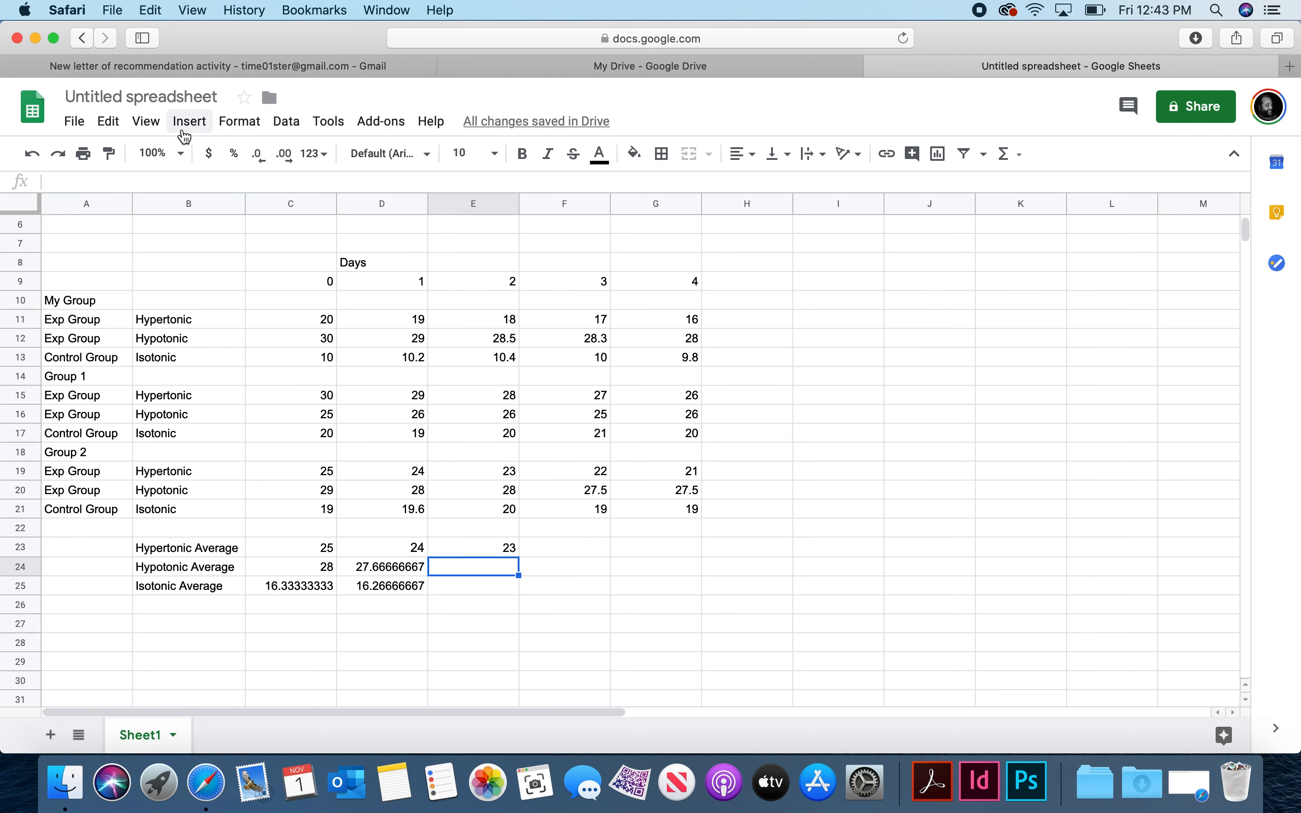
Step: Insert an AVERAGE function in E24 for the day 2 hypotonic values in E12, E16 and E20
{"action": "left_click", "coordinate": [189, 121]}
{"action": "mouse_move", "coordinate": [320, 517]}
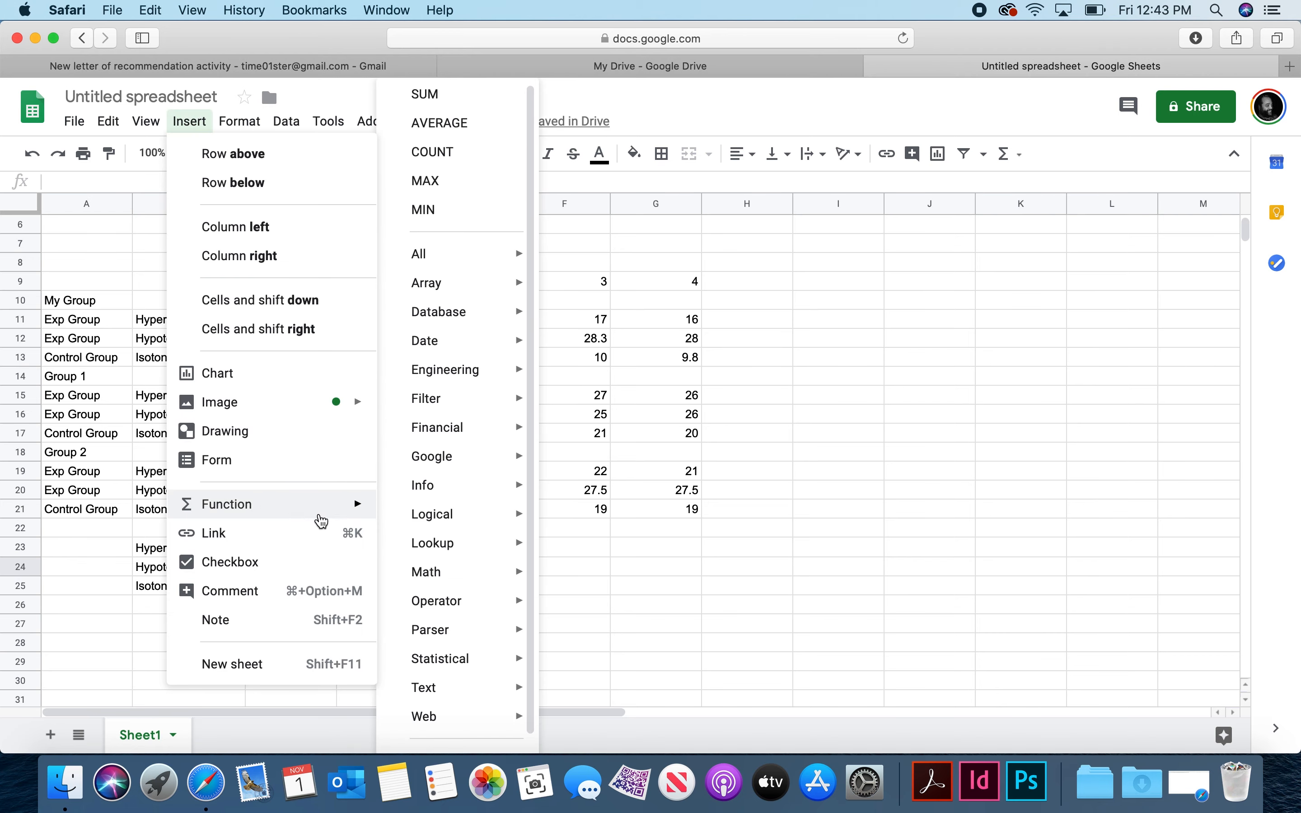
{"action": "left_click", "coordinate": [450, 122]}
{"action": "left_click", "coordinate": [495, 344]}
{"action": "type", "text": ","}
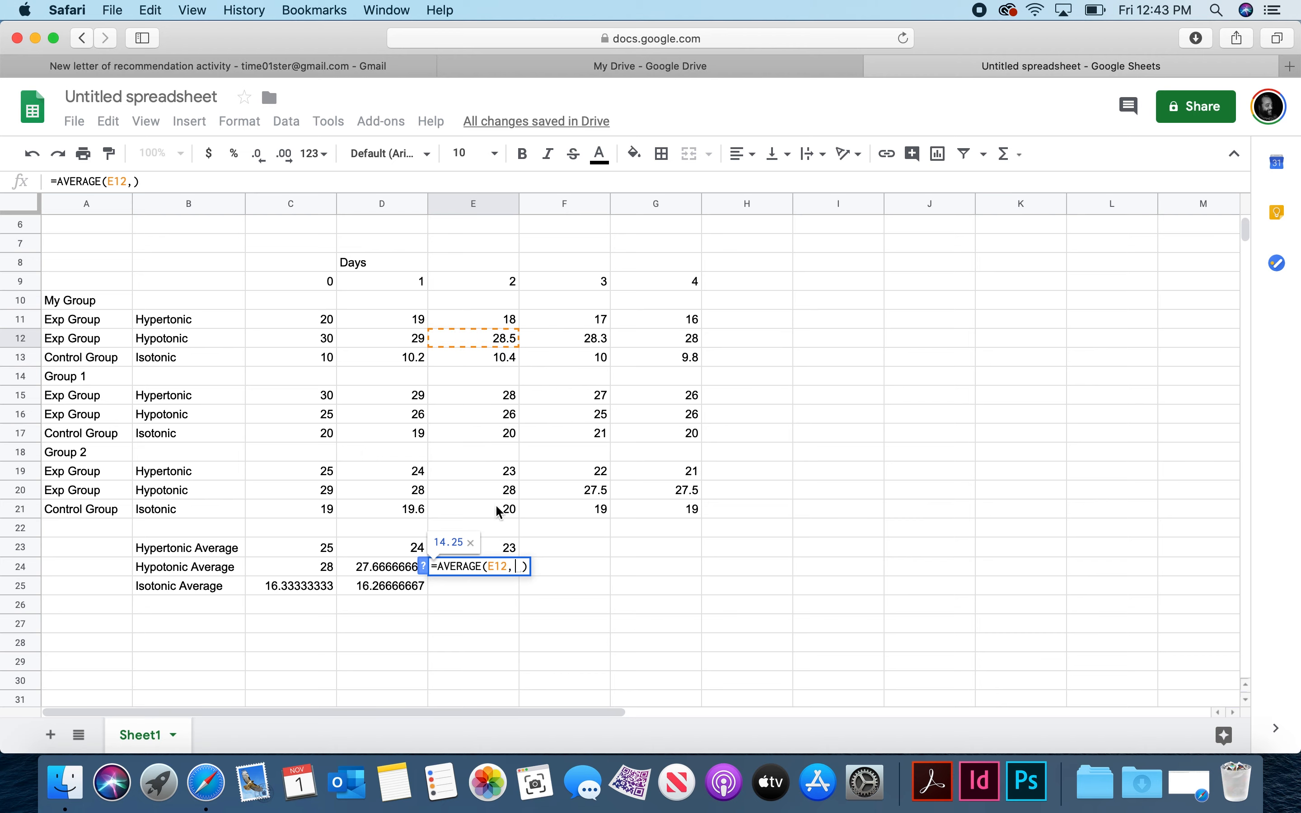
{"action": "left_click", "coordinate": [498, 417]}
{"action": "type", "text": ","}
{"action": "left_click", "coordinate": [493, 492]}
{"action": "key", "text": "Return"}
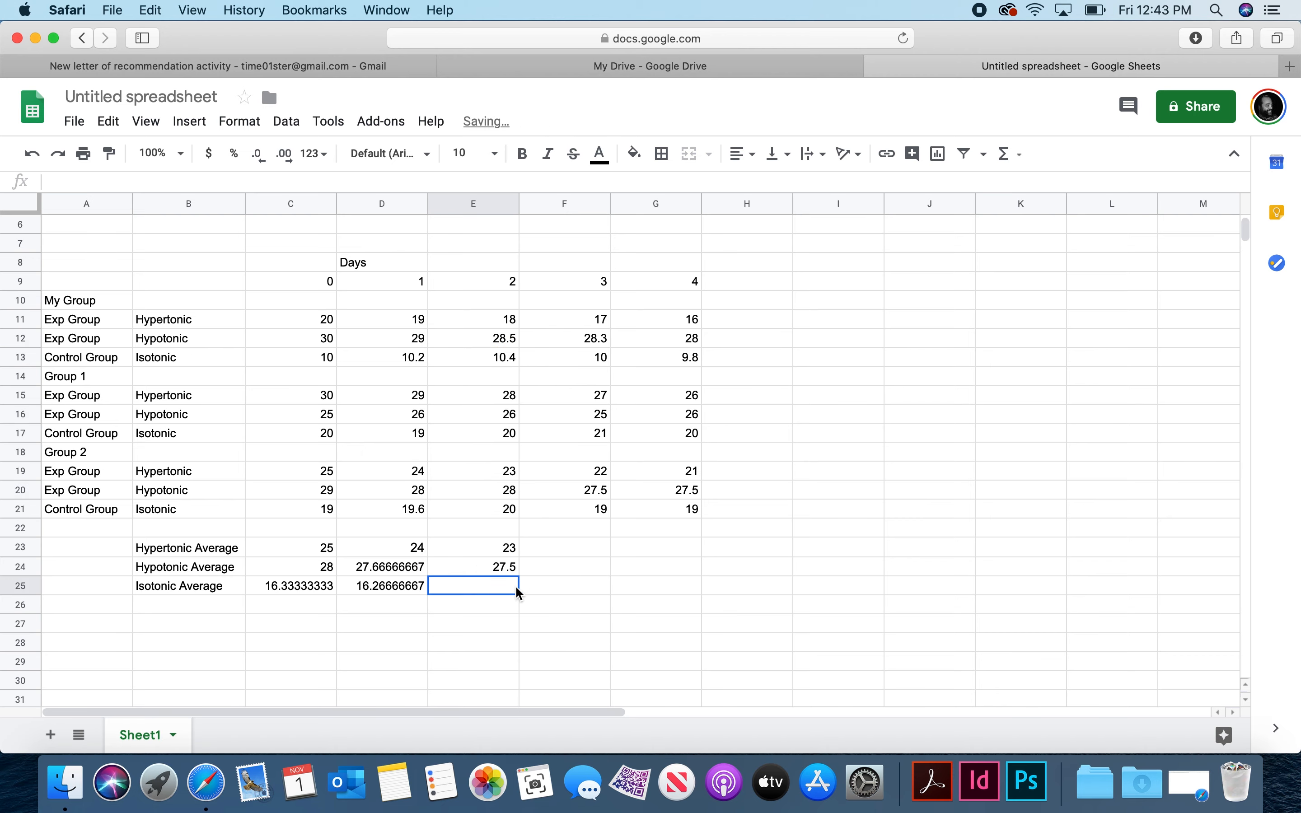
Step: Insert an AVERAGE function in E25 for the day 2 isotonic values in E13, E17 and E21
{"action": "left_click", "coordinate": [189, 121]}
{"action": "mouse_move", "coordinate": [266, 506]}
{"action": "left_click", "coordinate": [481, 123]}
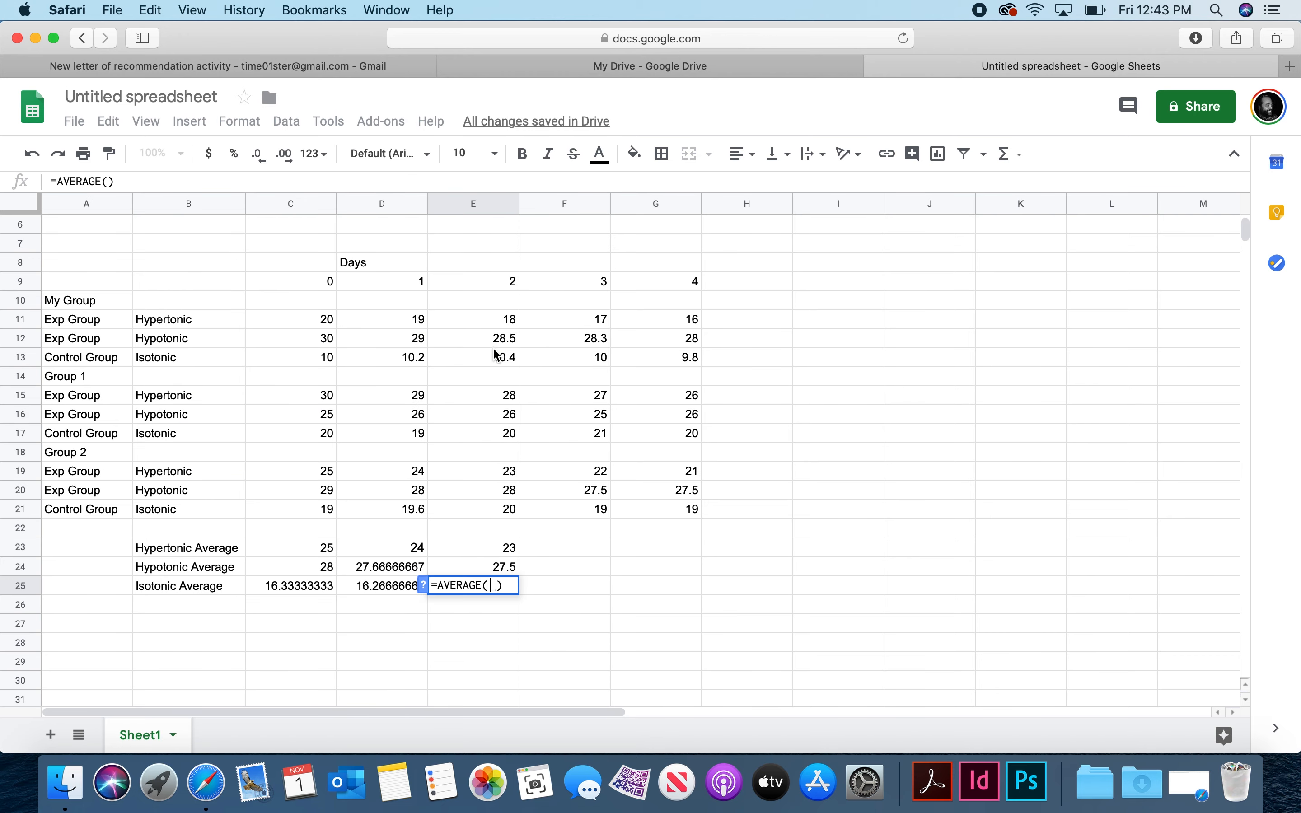
{"action": "left_click", "coordinate": [509, 356]}
{"action": "type", "text": ","}
{"action": "left_click", "coordinate": [494, 429]}
{"action": "type", "text": ","}
{"action": "left_click", "coordinate": [481, 510]}
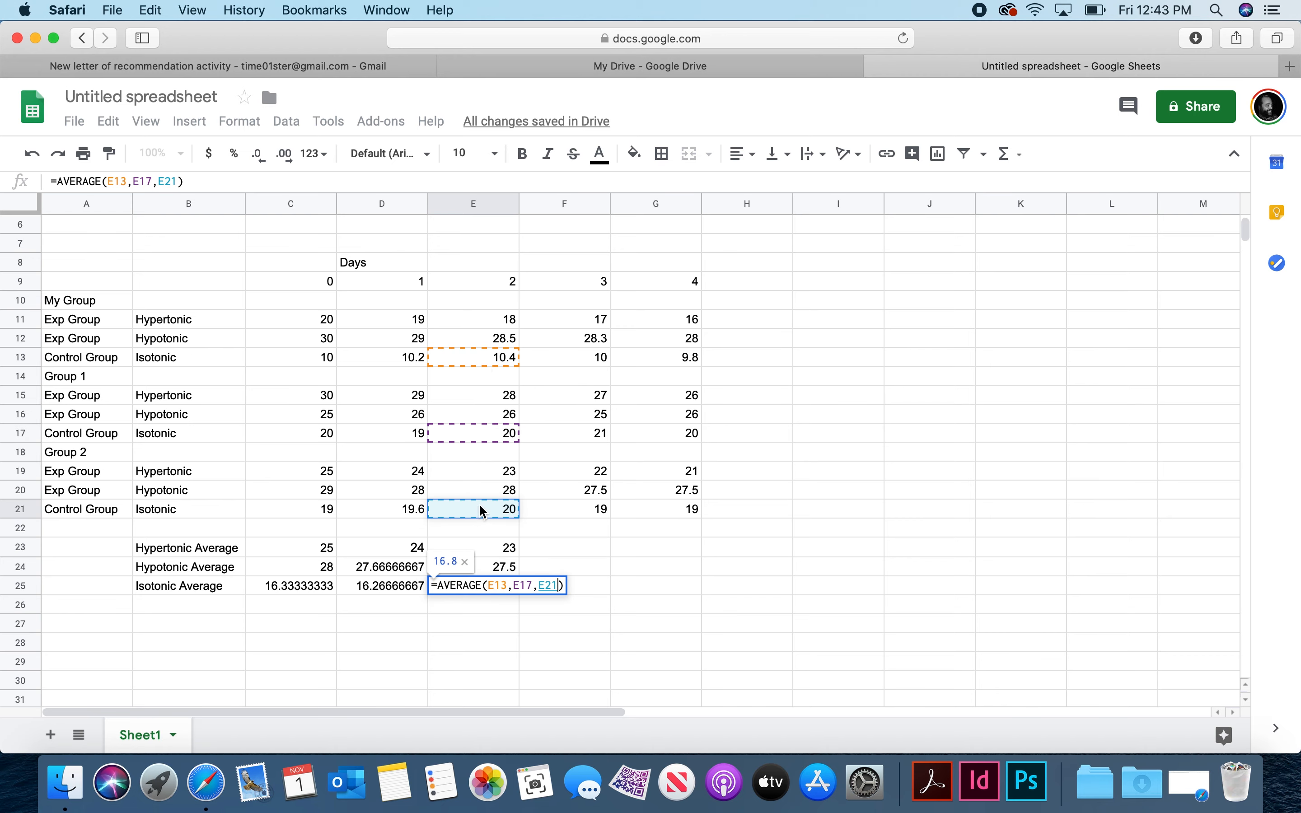
{"action": "key", "text": "Return"}
Step: Insert an AVERAGE function in F23 for the day 3 hypertonic values in F11, F15 and F19
{"action": "left_click", "coordinate": [564, 548]}
{"action": "left_click", "coordinate": [189, 121]}
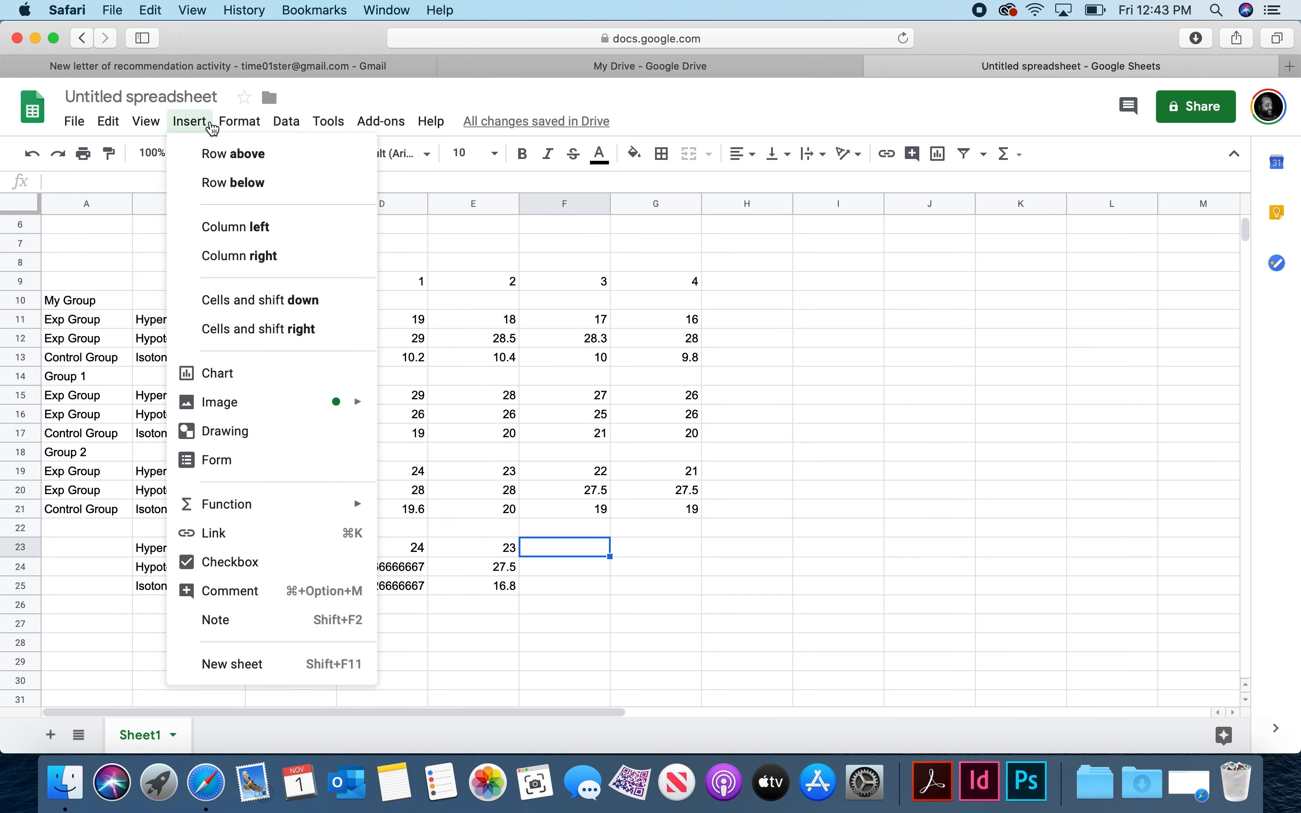
{"action": "mouse_move", "coordinate": [280, 504]}
{"action": "left_click", "coordinate": [438, 123]}
{"action": "left_click", "coordinate": [586, 319]}
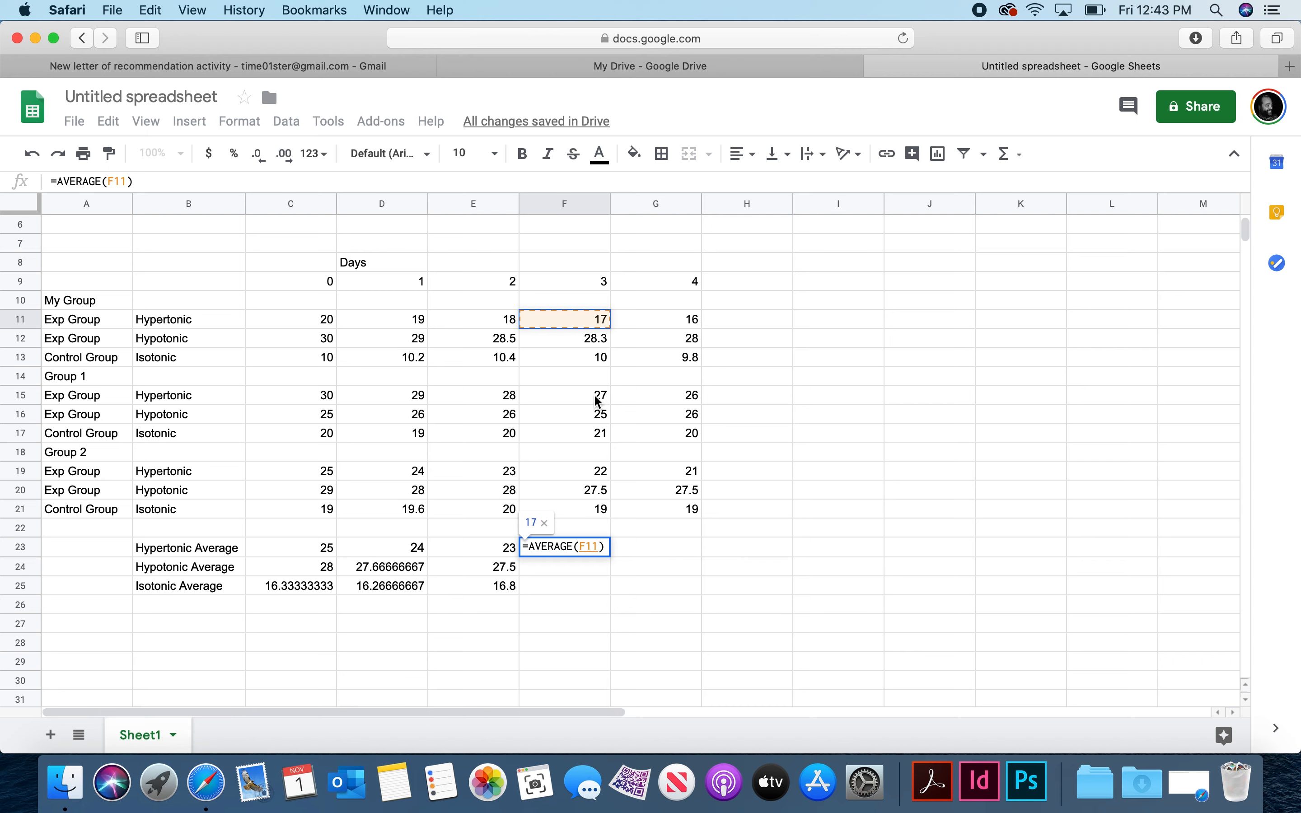
{"action": "type", "text": ","}
{"action": "left_click", "coordinate": [596, 396]}
{"action": "type", "text": ","}
{"action": "left_click", "coordinate": [586, 473]}
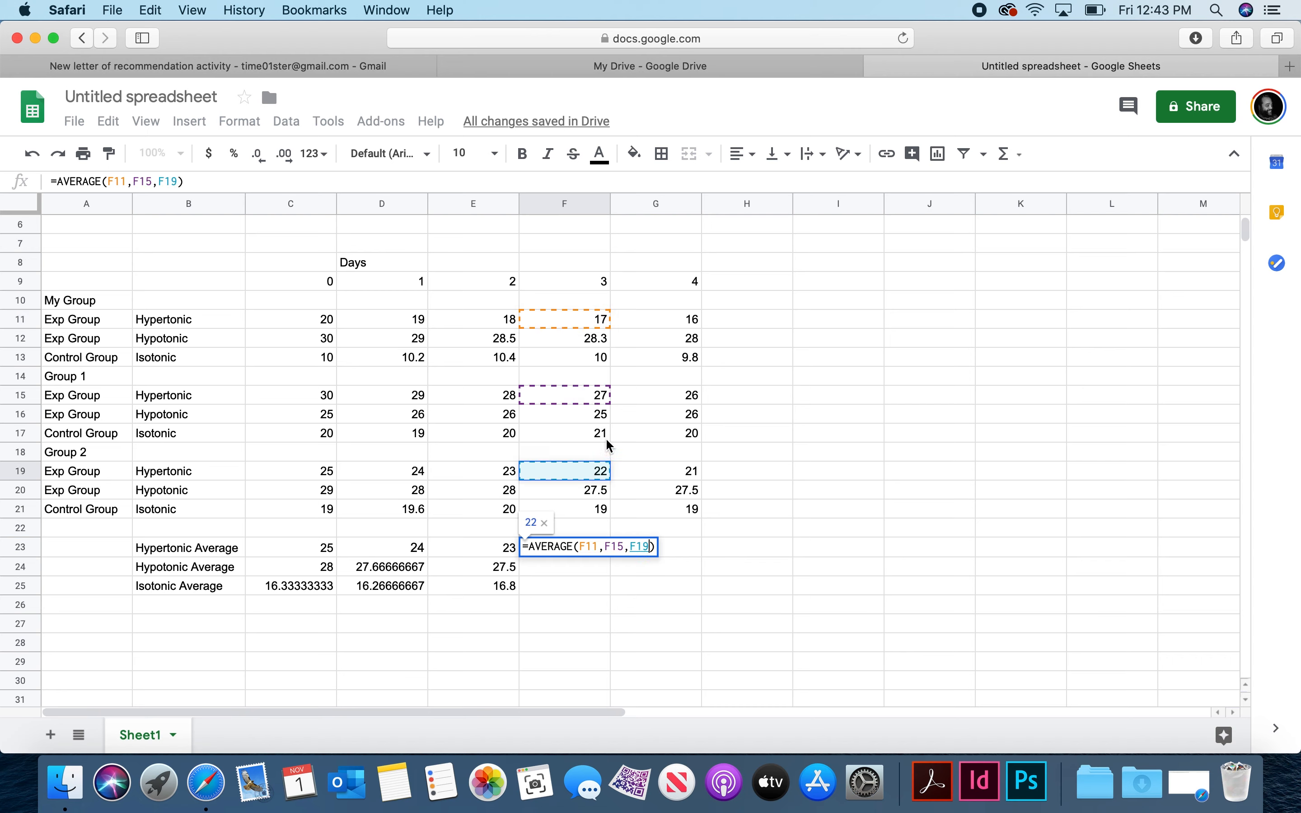
{"action": "key", "text": "Return"}
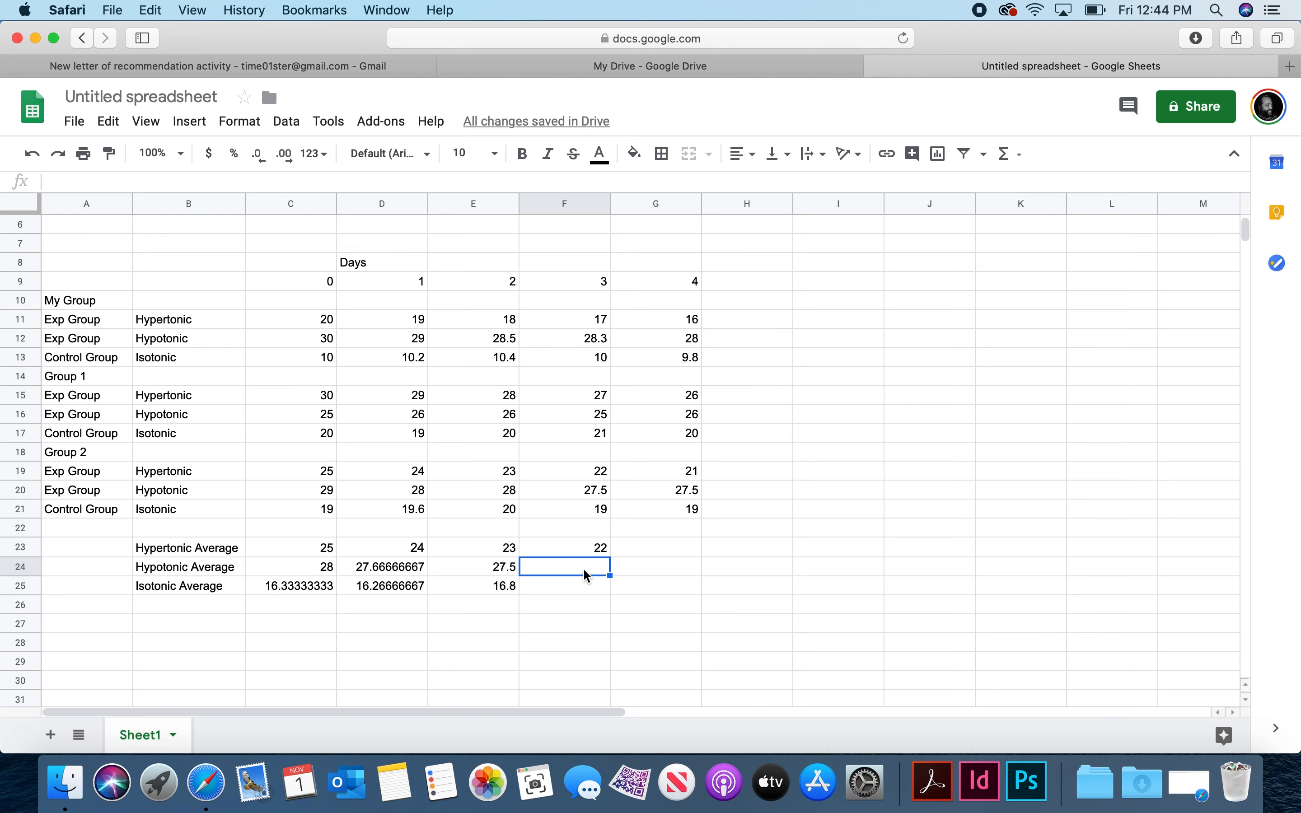
Step: Insert an AVERAGE function in F24 that references F11, F15 and F19
{"action": "left_click", "coordinate": [148, 124]}
{"action": "mouse_move", "coordinate": [180, 128]}
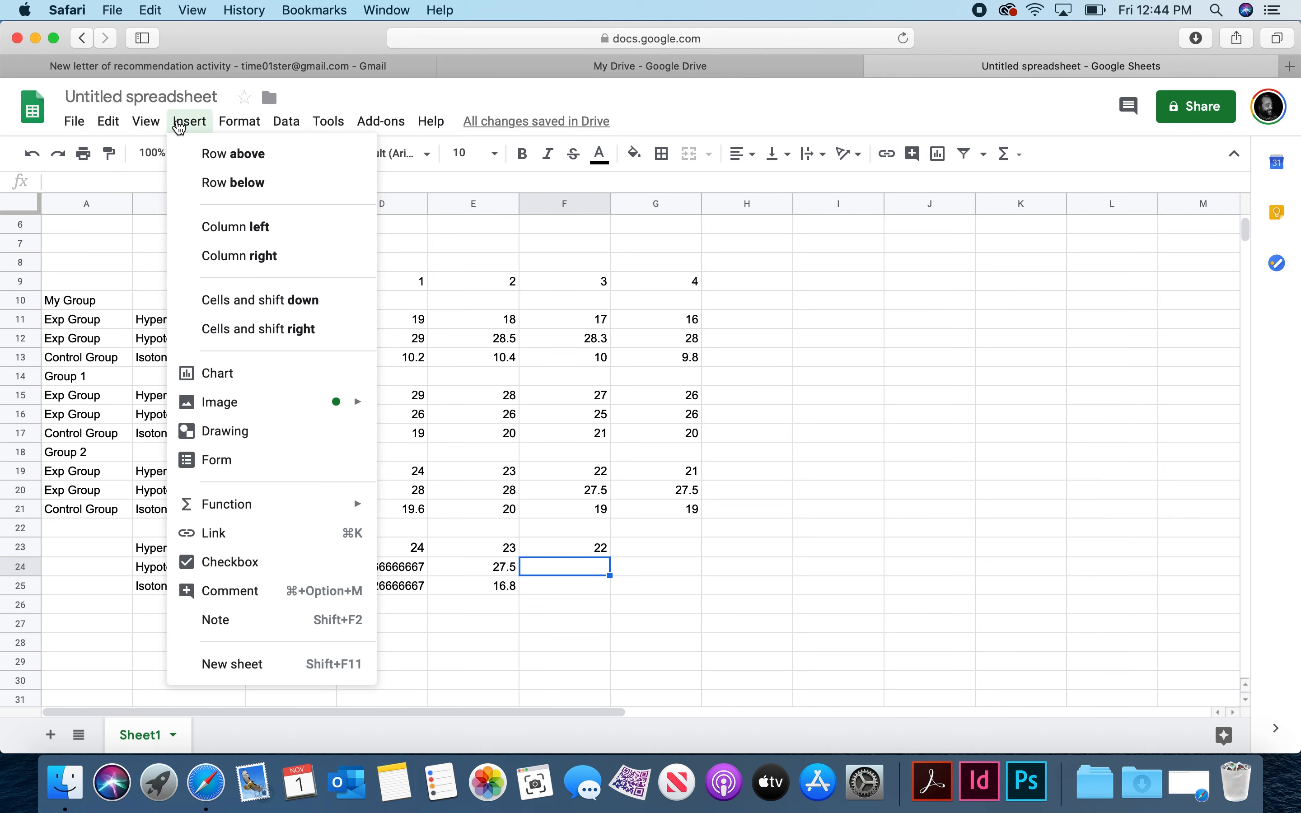
{"action": "mouse_move", "coordinate": [231, 504]}
{"action": "left_click", "coordinate": [451, 123]}
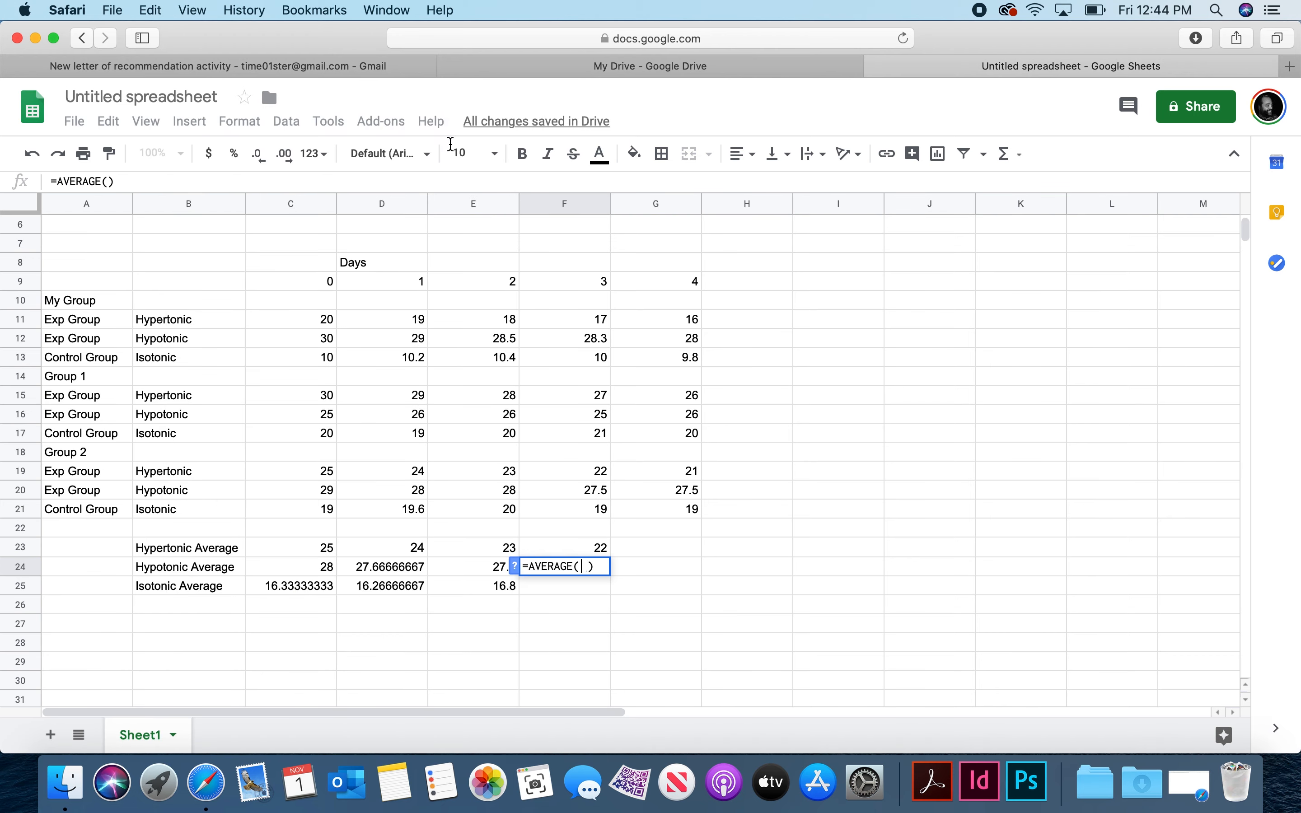
{"action": "left_click", "coordinate": [580, 321]}
{"action": "type", "text": ","}
{"action": "left_click", "coordinate": [585, 398]}
{"action": "type", "text": ","}
{"action": "left_click", "coordinate": [585, 472]}
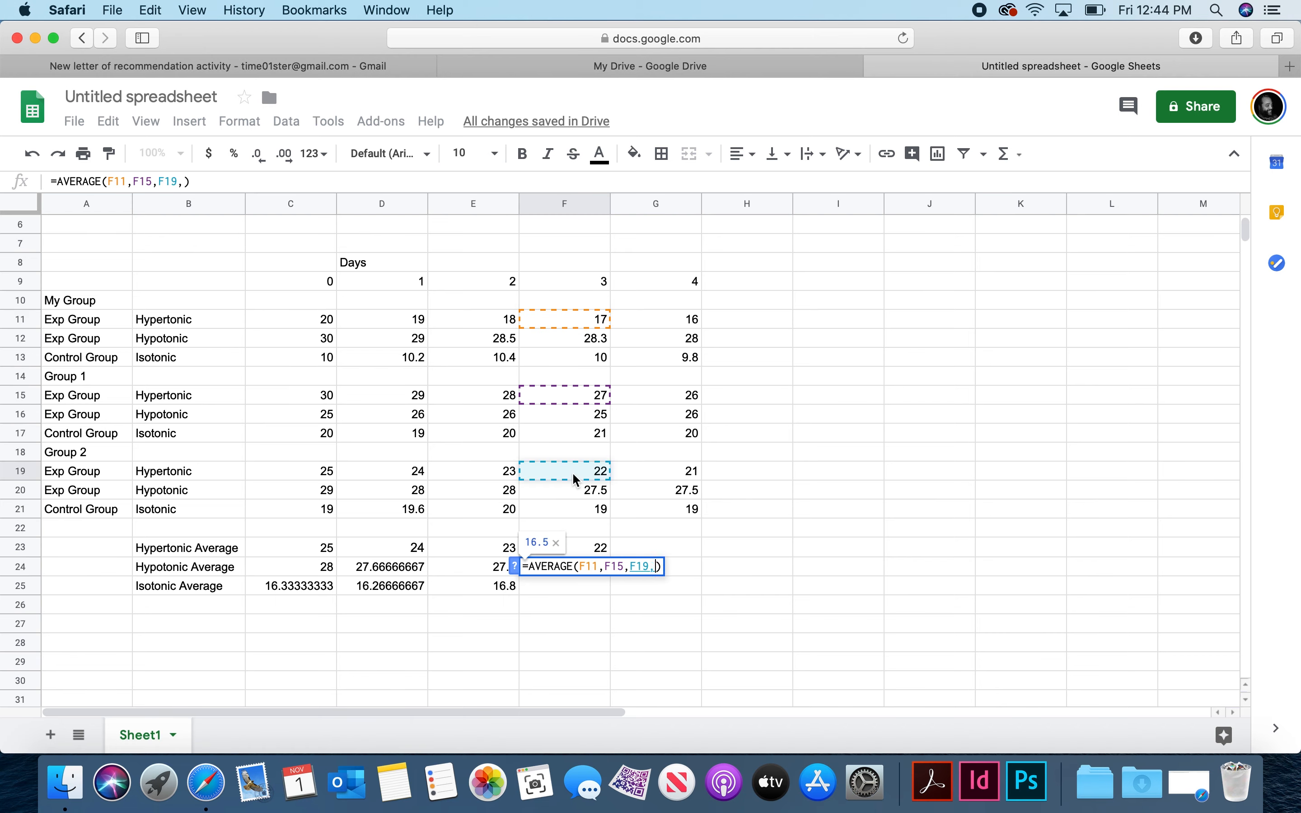
{"action": "key", "text": "Return"}
Step: Insert an AVERAGE function in F25 for the day 3 isotonic values in F13, F17 and F21
{"action": "left_click", "coordinate": [192, 125]}
{"action": "mouse_move", "coordinate": [215, 502]}
{"action": "left_click", "coordinate": [449, 125]}
{"action": "left_click", "coordinate": [566, 361]}
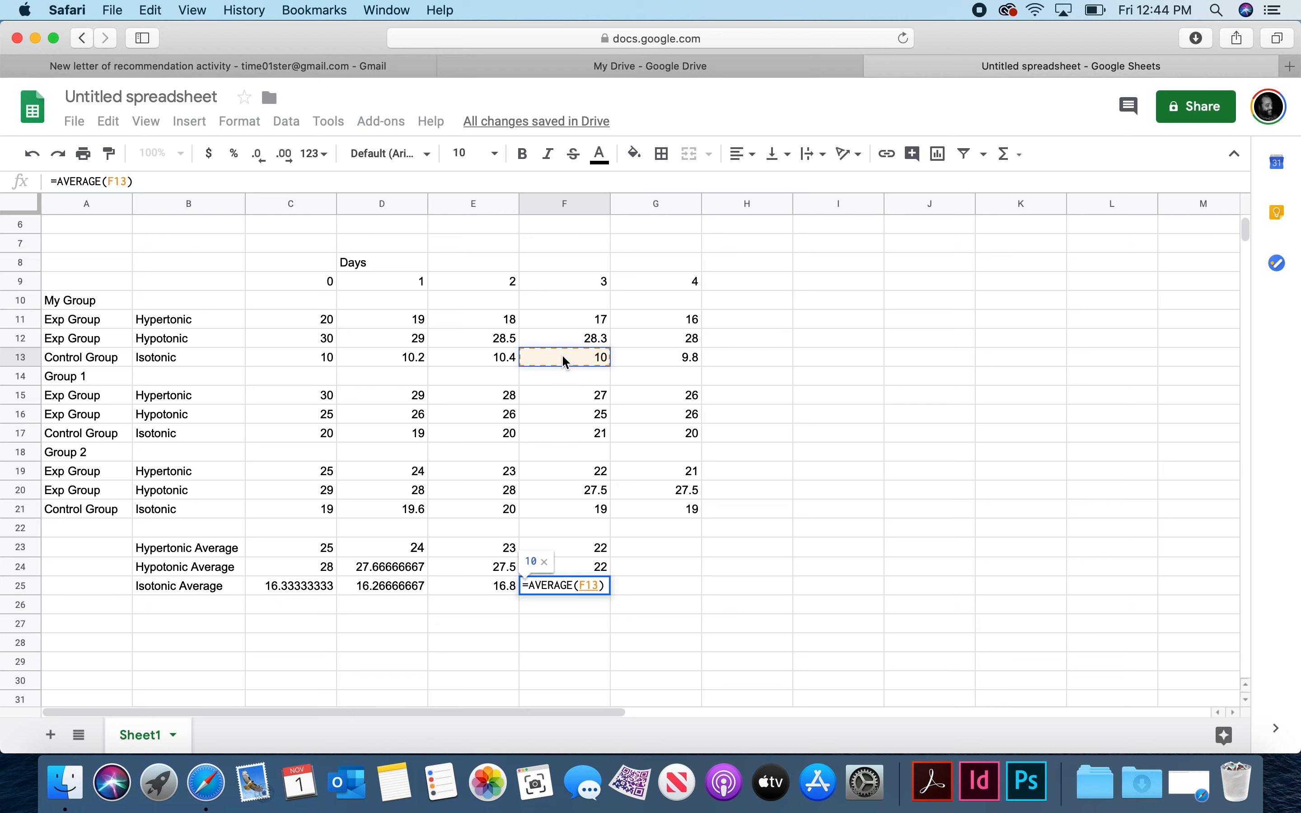
{"action": "type", "text": ","}
{"action": "left_click", "coordinate": [576, 435]}
{"action": "type", "text": ","}
{"action": "left_click", "coordinate": [591, 517]}
{"action": "key", "text": "Return"}
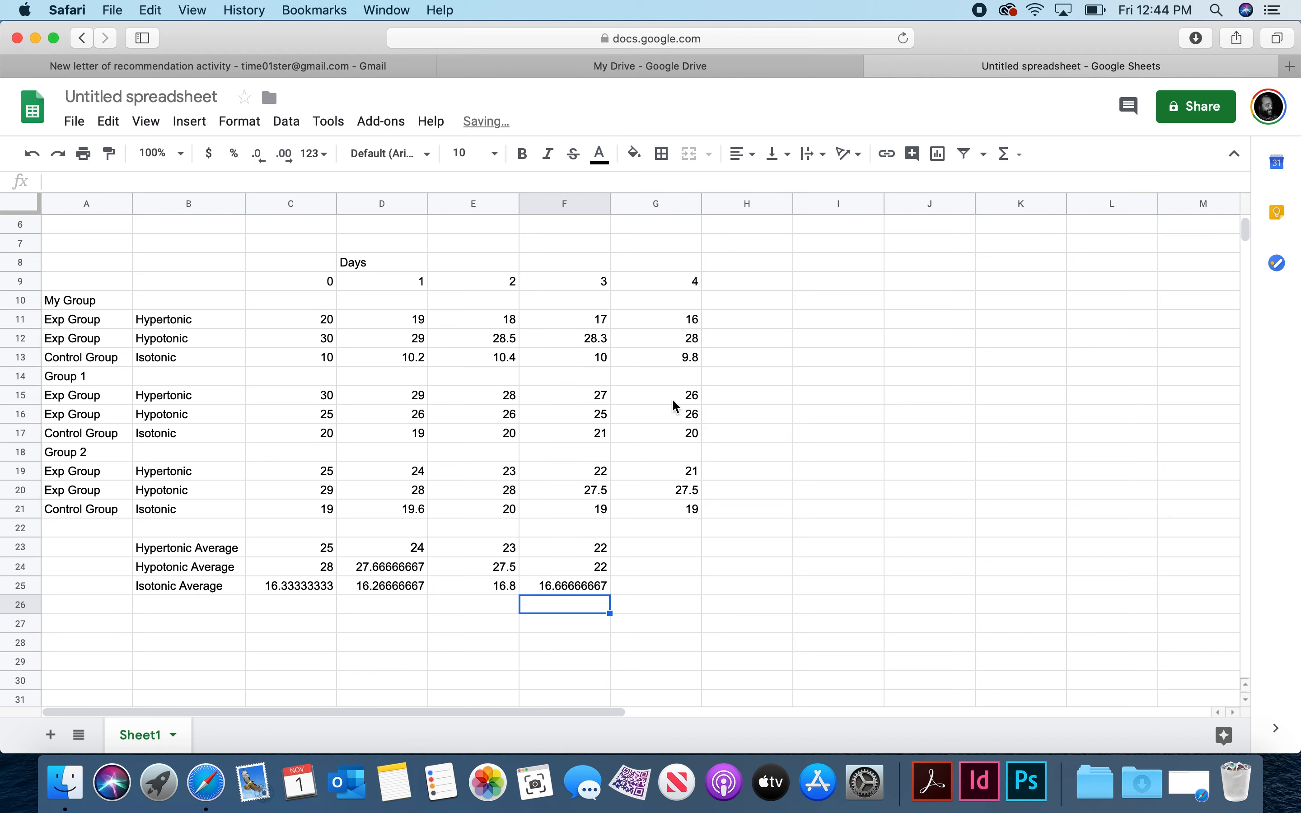
Step: Insert an AVERAGE function in G23 for the day 4 hypertonic values in G11, G15 and G19
{"action": "left_click", "coordinate": [657, 544]}
{"action": "left_click", "coordinate": [186, 122]}
{"action": "mouse_move", "coordinate": [235, 519]}
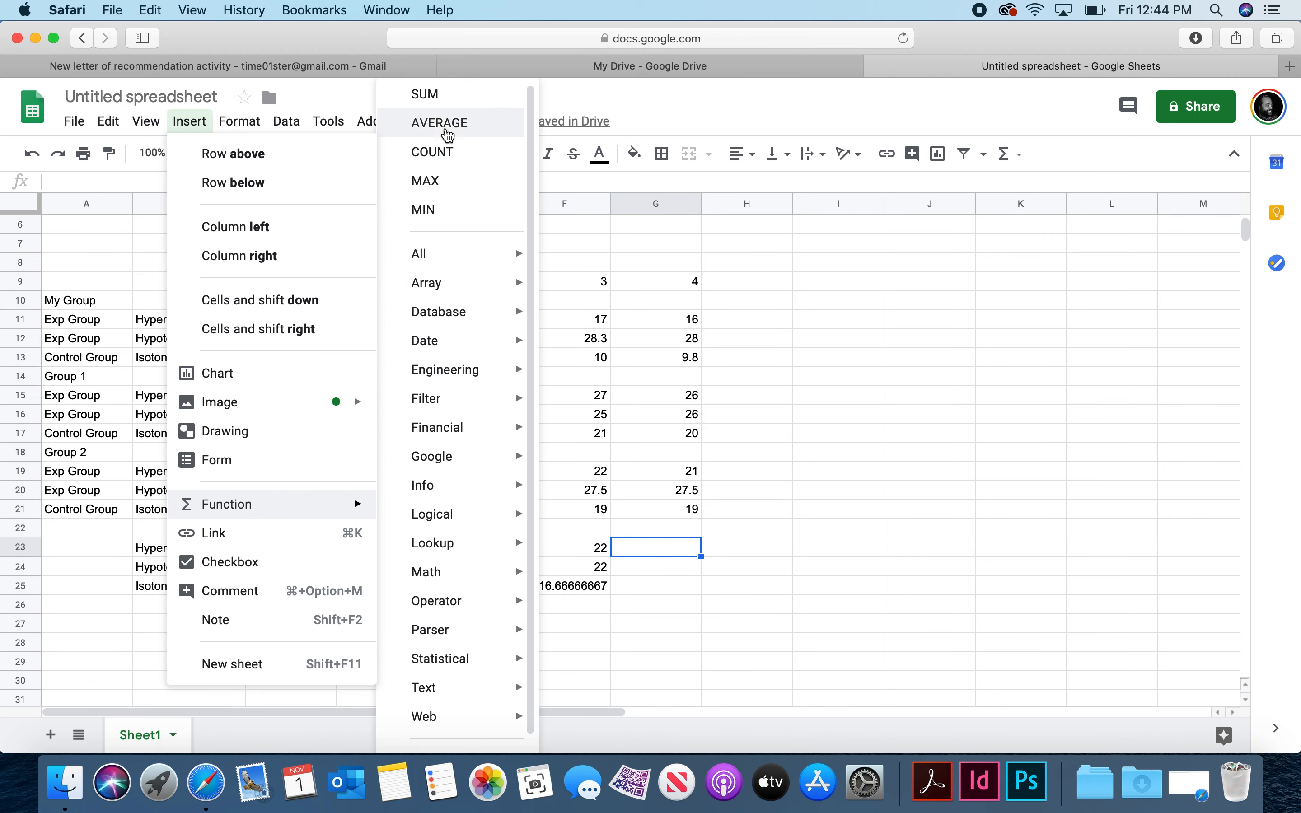
{"action": "left_click", "coordinate": [446, 126]}
{"action": "left_click", "coordinate": [665, 322]}
{"action": "type", "text": ","}
{"action": "left_click", "coordinate": [673, 397]}
{"action": "type", "text": ","}
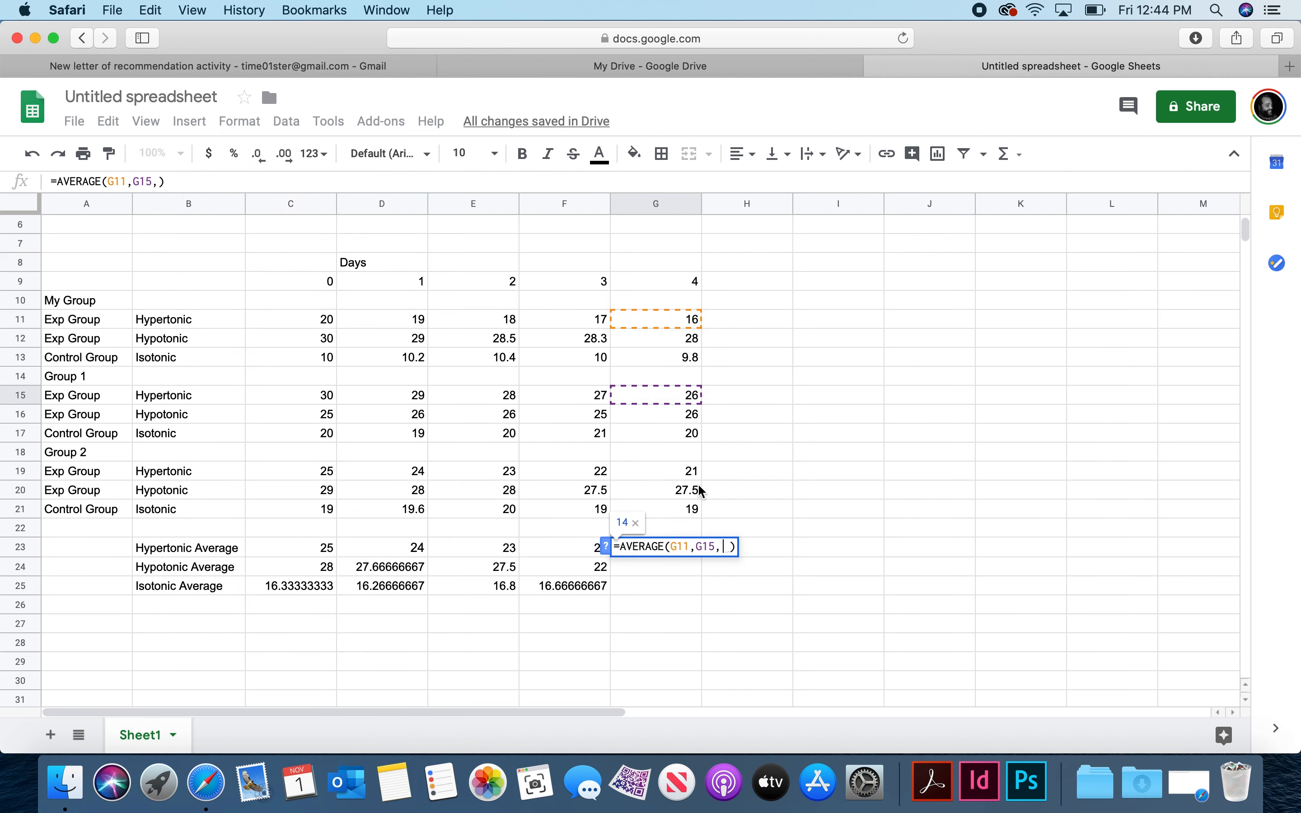
{"action": "left_click", "coordinate": [678, 472]}
{"action": "key", "text": "Return"}
Step: Start an AVERAGE function in G24 that references G11, G12 and G13
{"action": "left_click", "coordinate": [144, 126]}
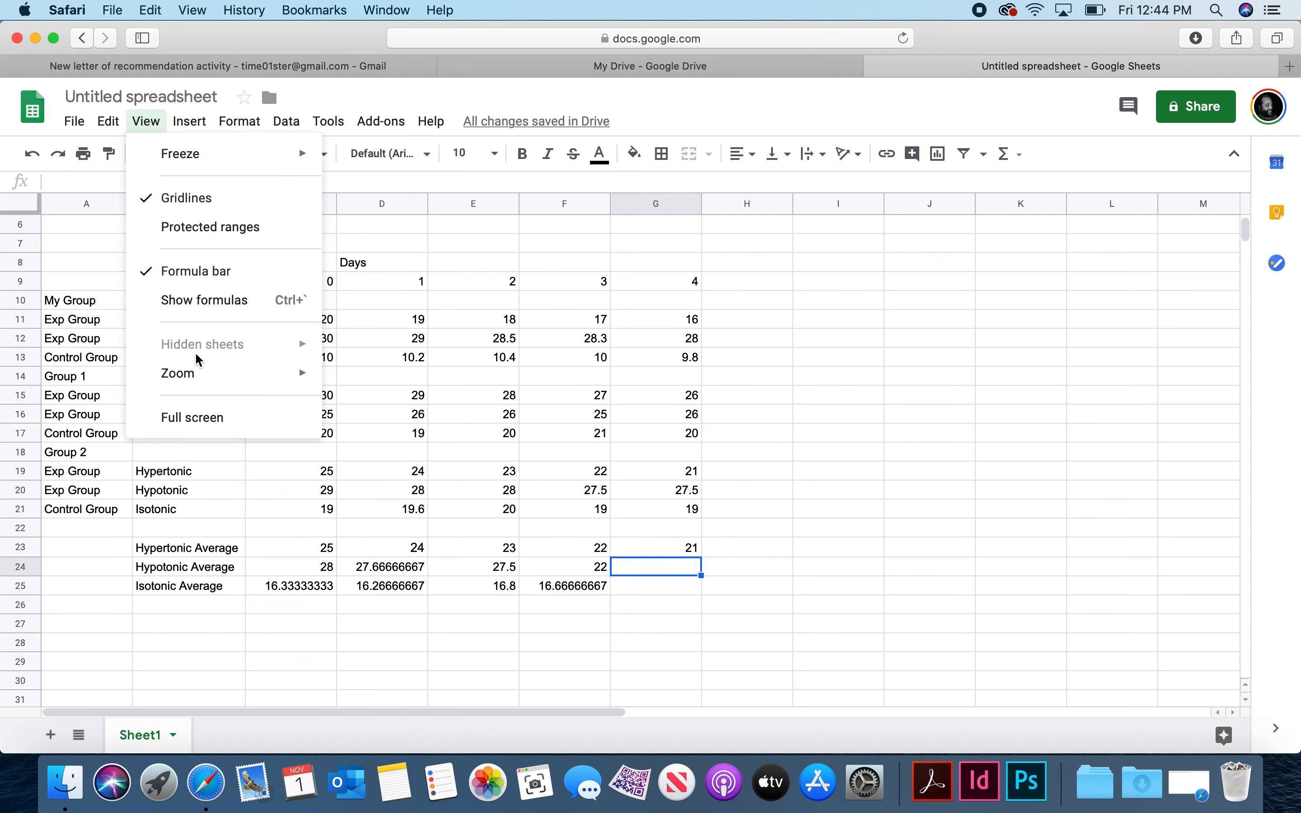
{"action": "mouse_move", "coordinate": [190, 121]}
{"action": "mouse_move", "coordinate": [269, 504]}
{"action": "left_click", "coordinate": [455, 125]}
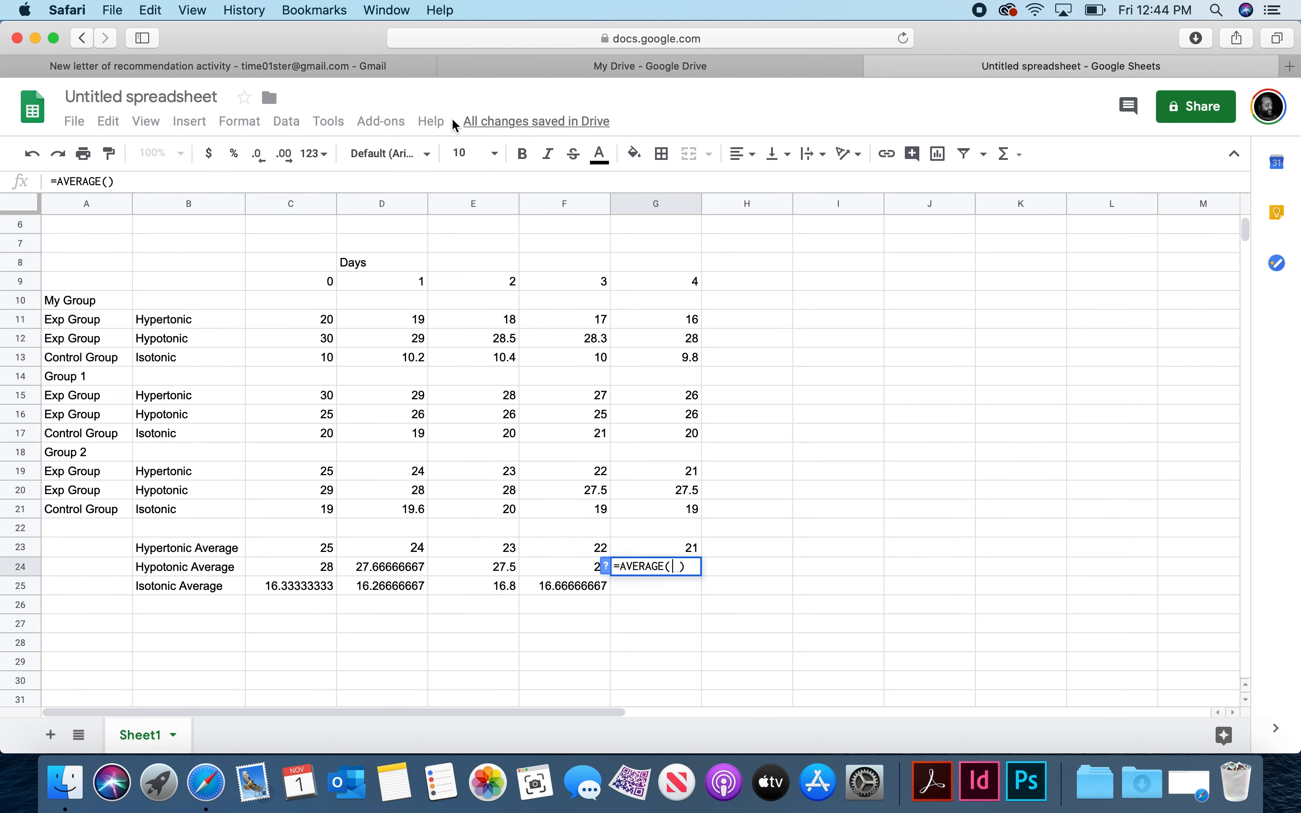
{"action": "left_click", "coordinate": [672, 320]}
{"action": "type", "text": ","}
{"action": "left_click", "coordinate": [675, 339]}
{"action": "type", "text": ","}
{"action": "left_click", "coordinate": [679, 358]}
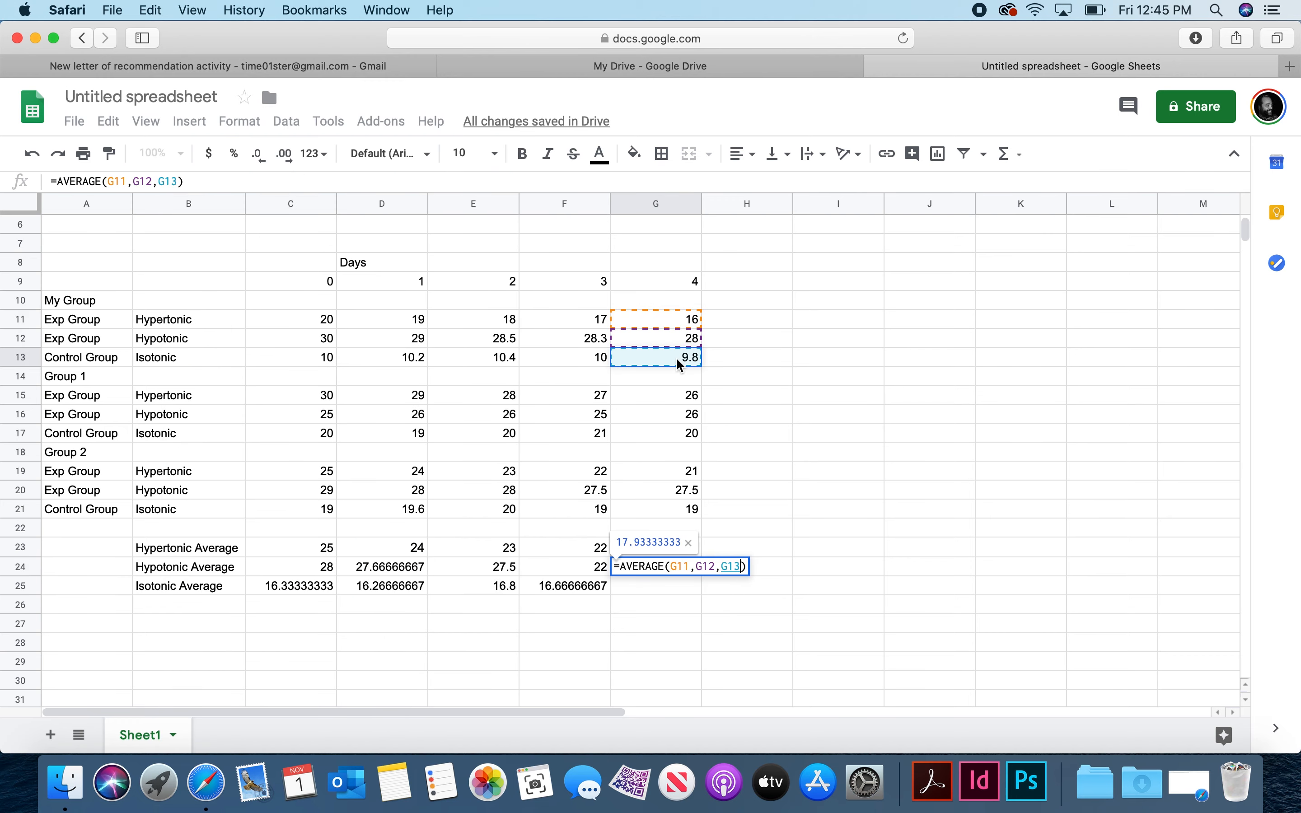
Step: Replace the G12 and G13 references in the G24 average with G15 and G19 and enter the formula
{"action": "key", "text": "BackSpace"}
{"action": "key", "text": "BackSpace"}
{"action": "key", "text": "BackSpace"}
{"action": "key", "text": "BackSpace"}
{"action": "key", "text": "BackSpace"}
{"action": "key", "text": "BackSpace"}
{"action": "key", "text": "BackSpace"}
{"action": "left_click", "coordinate": [645, 394]}
{"action": "type", "text": ","}
{"action": "left_click", "coordinate": [655, 473]}
{"action": "key", "text": "Return"}
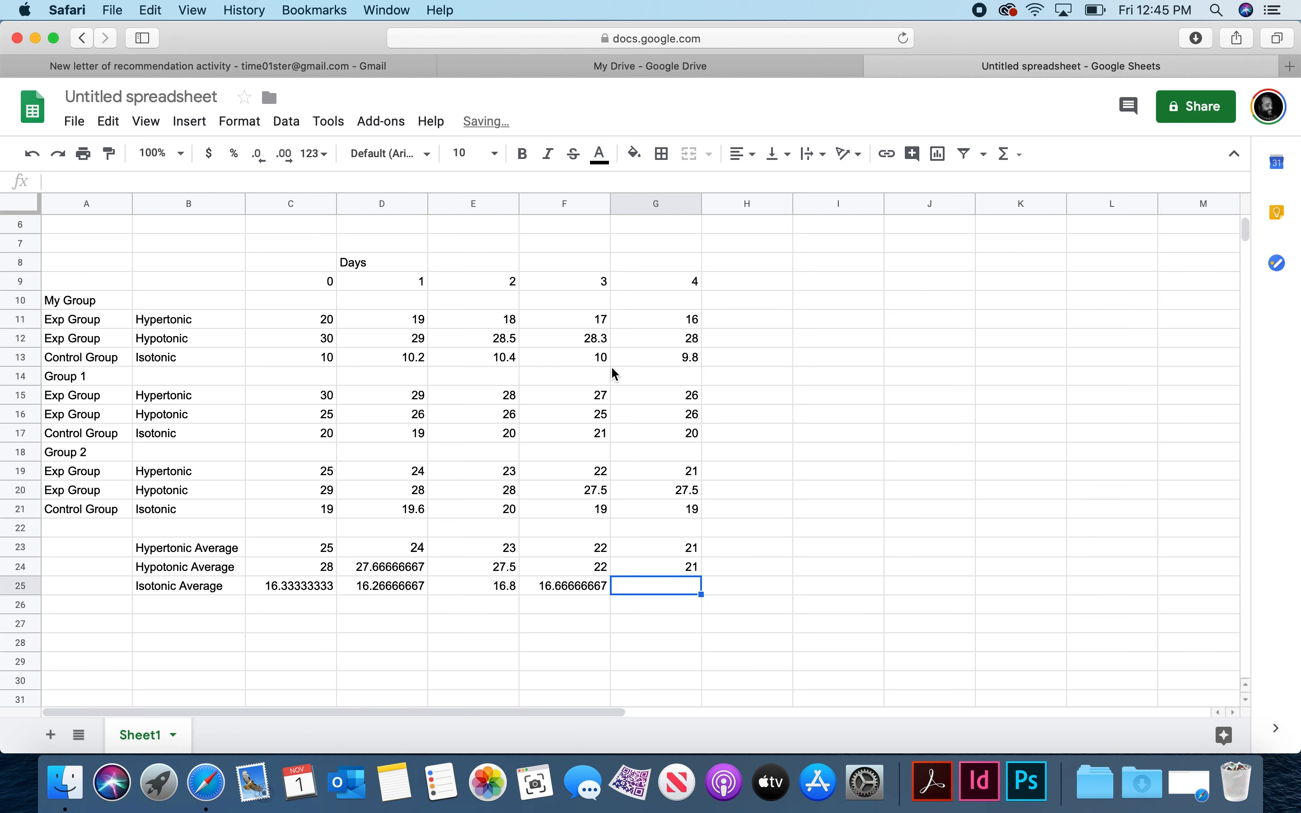
Step: Check the day 4 averages in G23 and G24, and replace the references in the G24 formula with G12, G20 and G20
{"action": "left_click", "coordinate": [676, 546]}
{"action": "left_click", "coordinate": [679, 572]}
{"action": "double_click", "coordinate": [681, 548]}
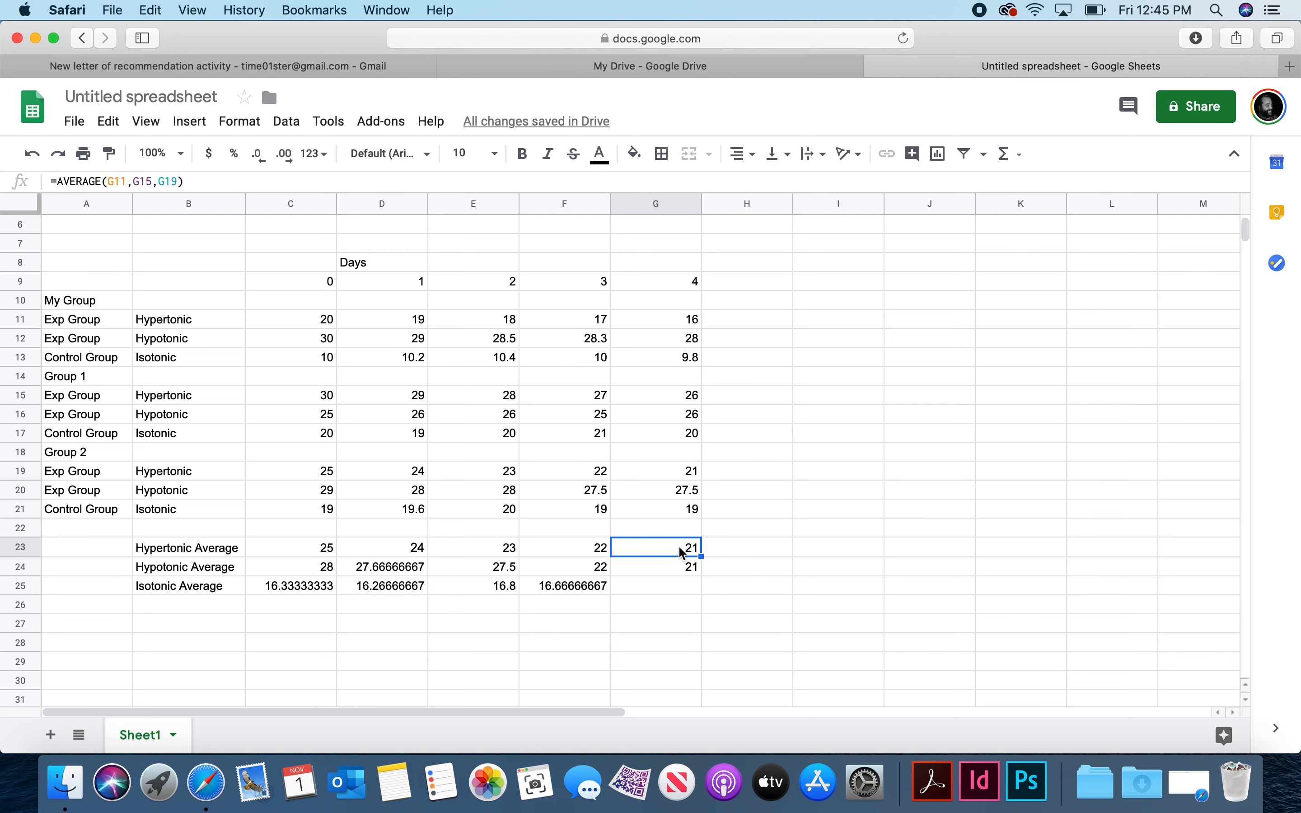
{"action": "double_click", "coordinate": [676, 571]}
{"action": "left_click_drag", "start_coordinate": [733, 567], "coordinate": [676, 569]}
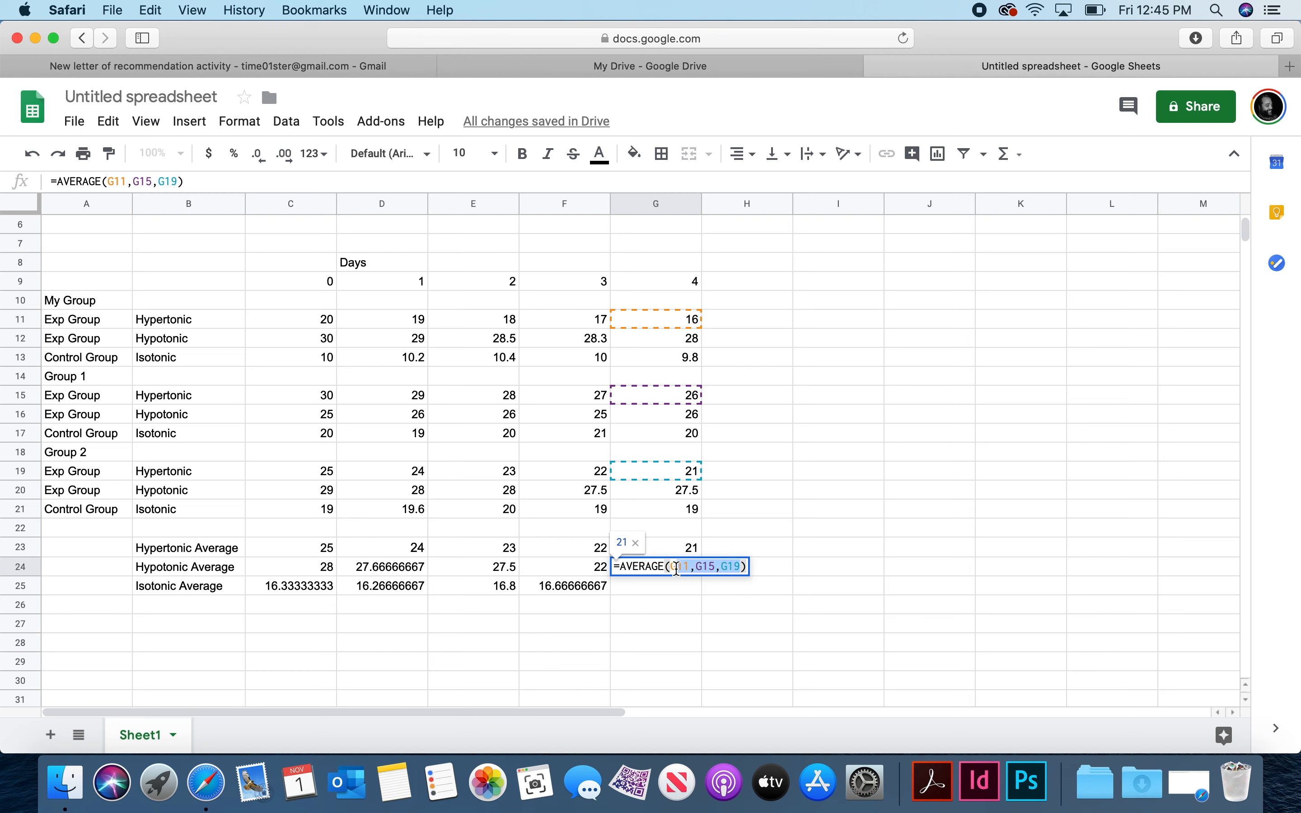
{"action": "key", "text": "BackSpace"}
{"action": "left_click", "coordinate": [673, 339]}
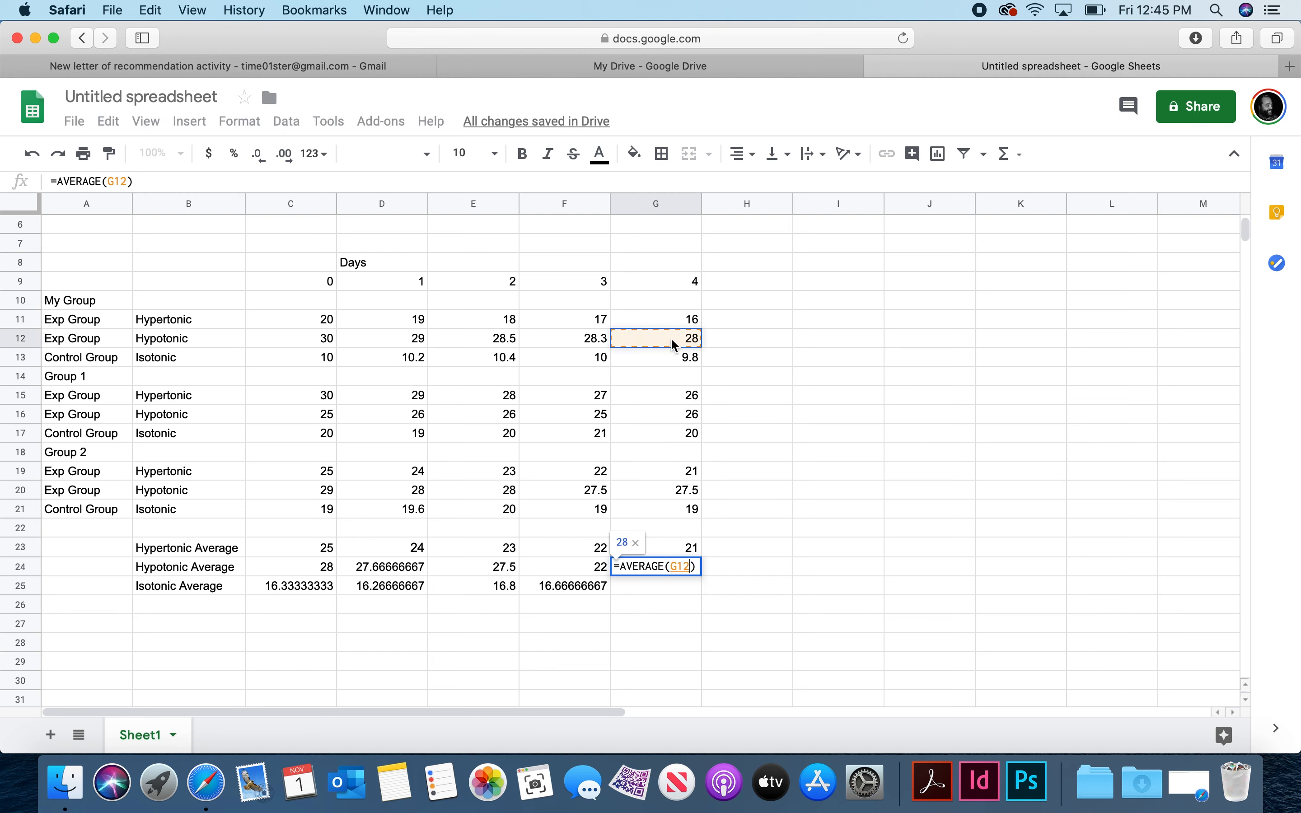
{"action": "type", "text": ","}
{"action": "left_click", "coordinate": [673, 414]}
{"action": "left_click", "coordinate": [658, 490]}
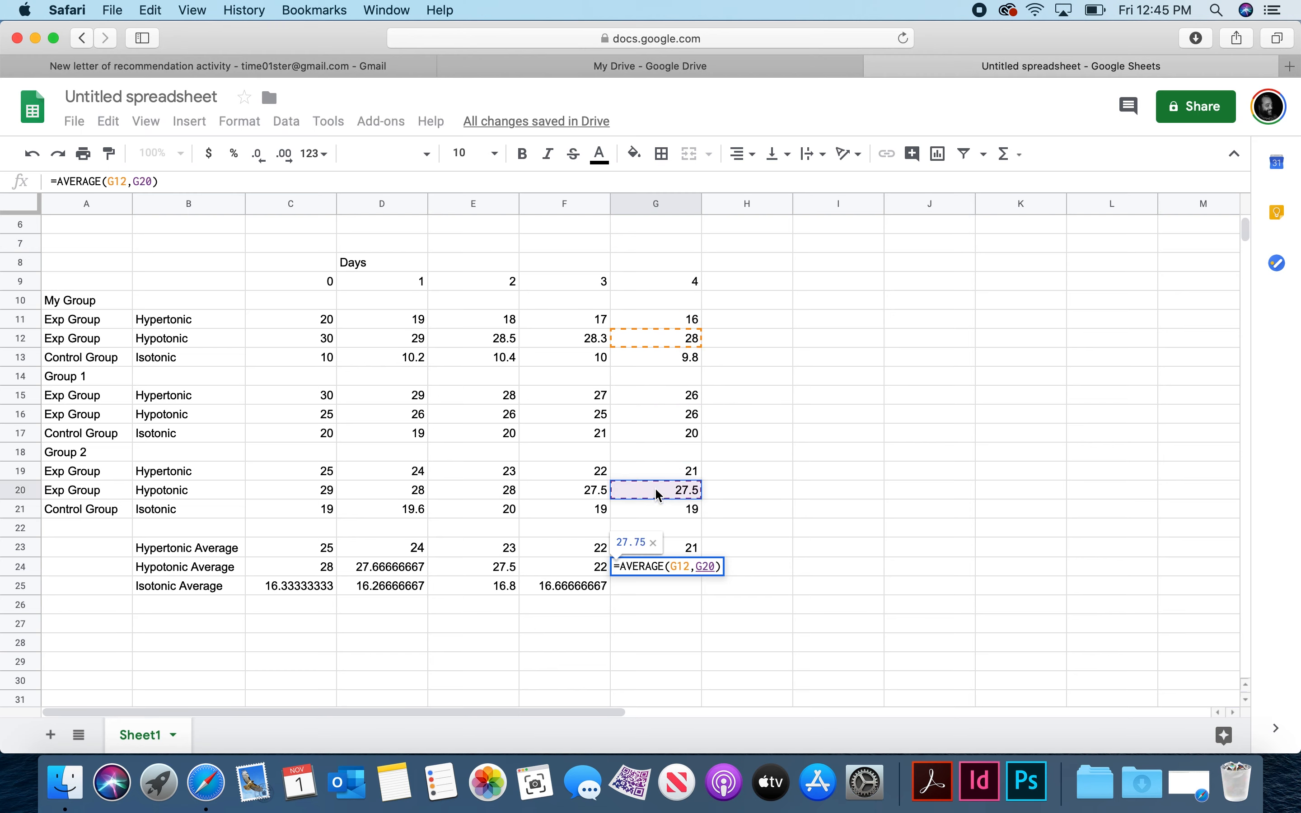
{"action": "type", "text": ","}
{"action": "left_click", "coordinate": [658, 491]}
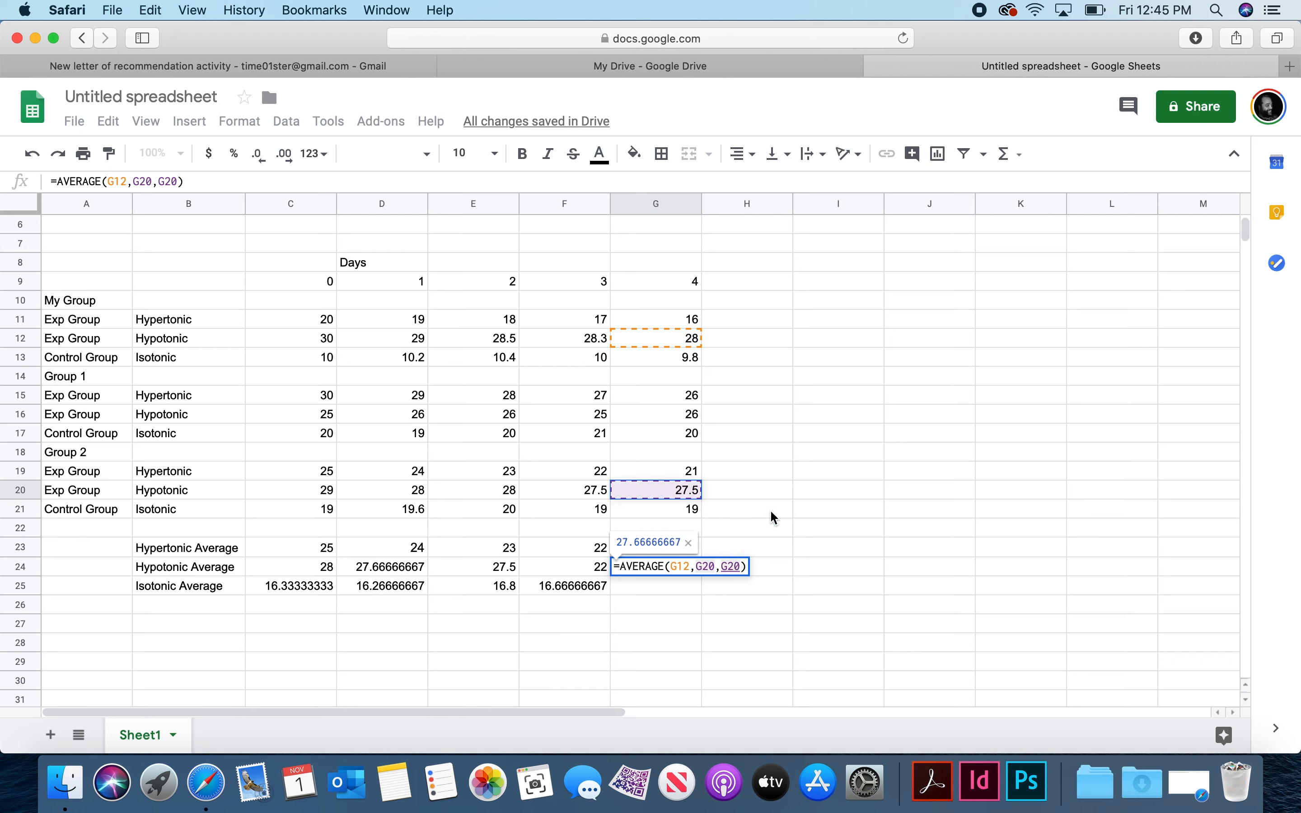
{"action": "key", "text": "Return"}
Step: Replace the references in the F24 average with the day 3 hypotonic cells F12, F16 and F20, and check the formula in E24
{"action": "double_click", "coordinate": [577, 567]}
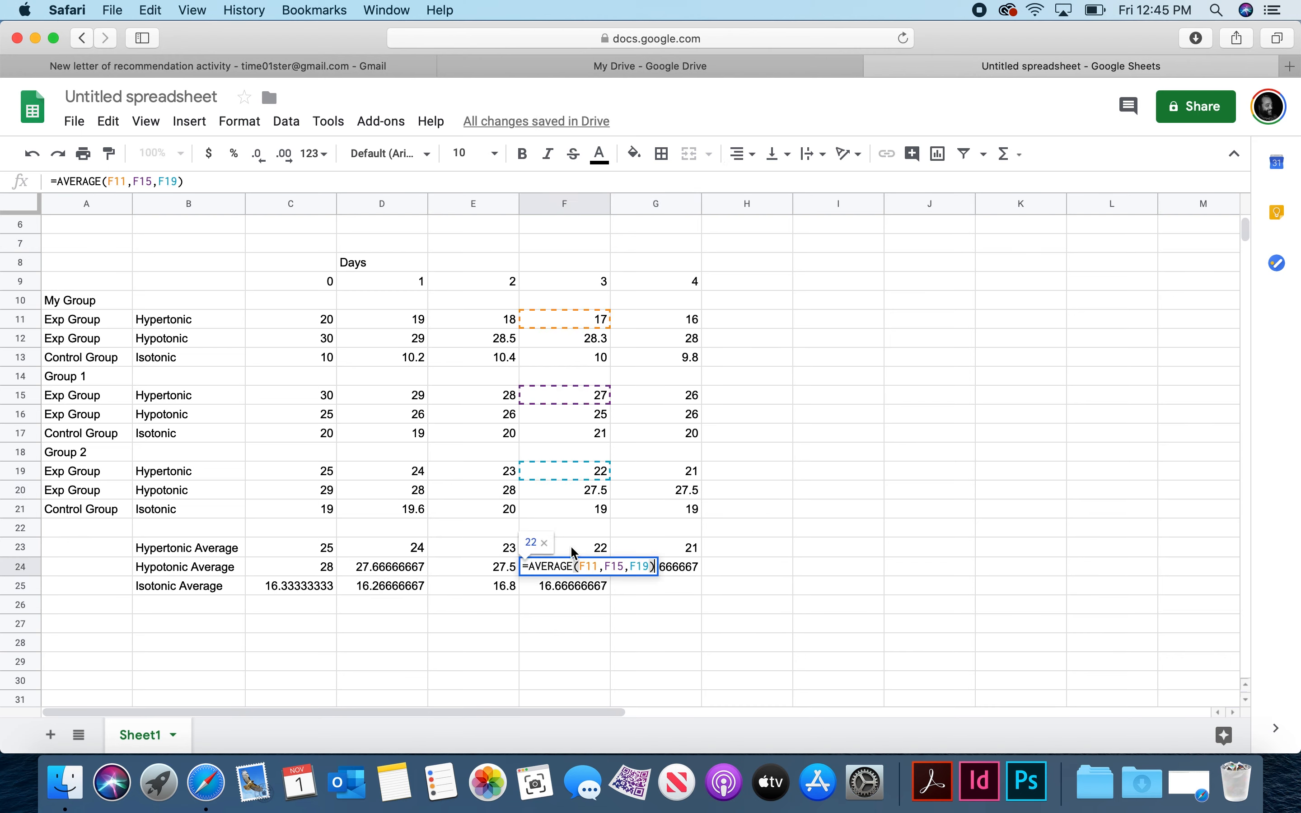
{"action": "left_click_drag", "start_coordinate": [648, 567], "coordinate": [580, 568]}
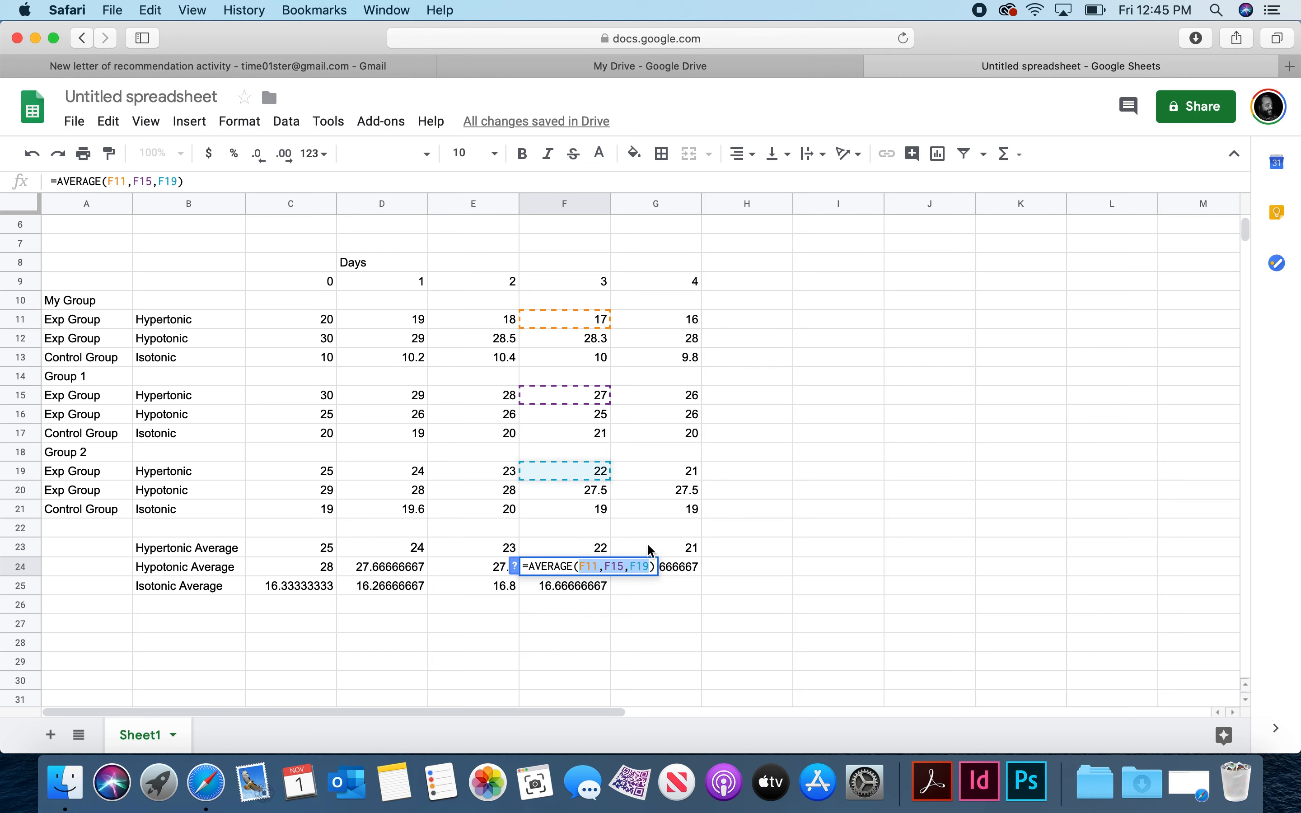
{"action": "key", "text": "BackSpace"}
{"action": "left_click", "coordinate": [596, 339]}
{"action": "type", "text": ","}
{"action": "left_click", "coordinate": [577, 414]}
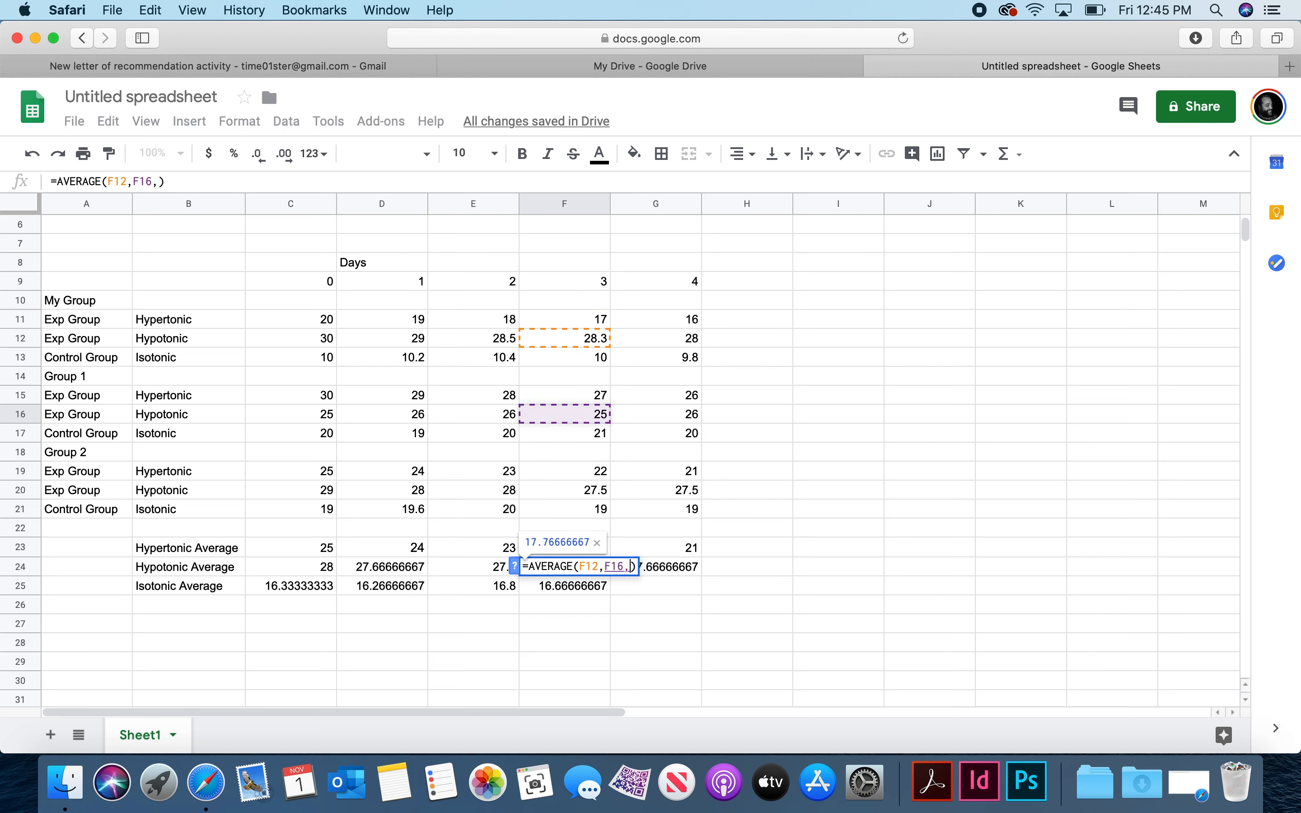
{"action": "type", "text": ","}
{"action": "left_click", "coordinate": [572, 491]}
{"action": "key", "text": "Return"}
{"action": "double_click", "coordinate": [479, 569]}
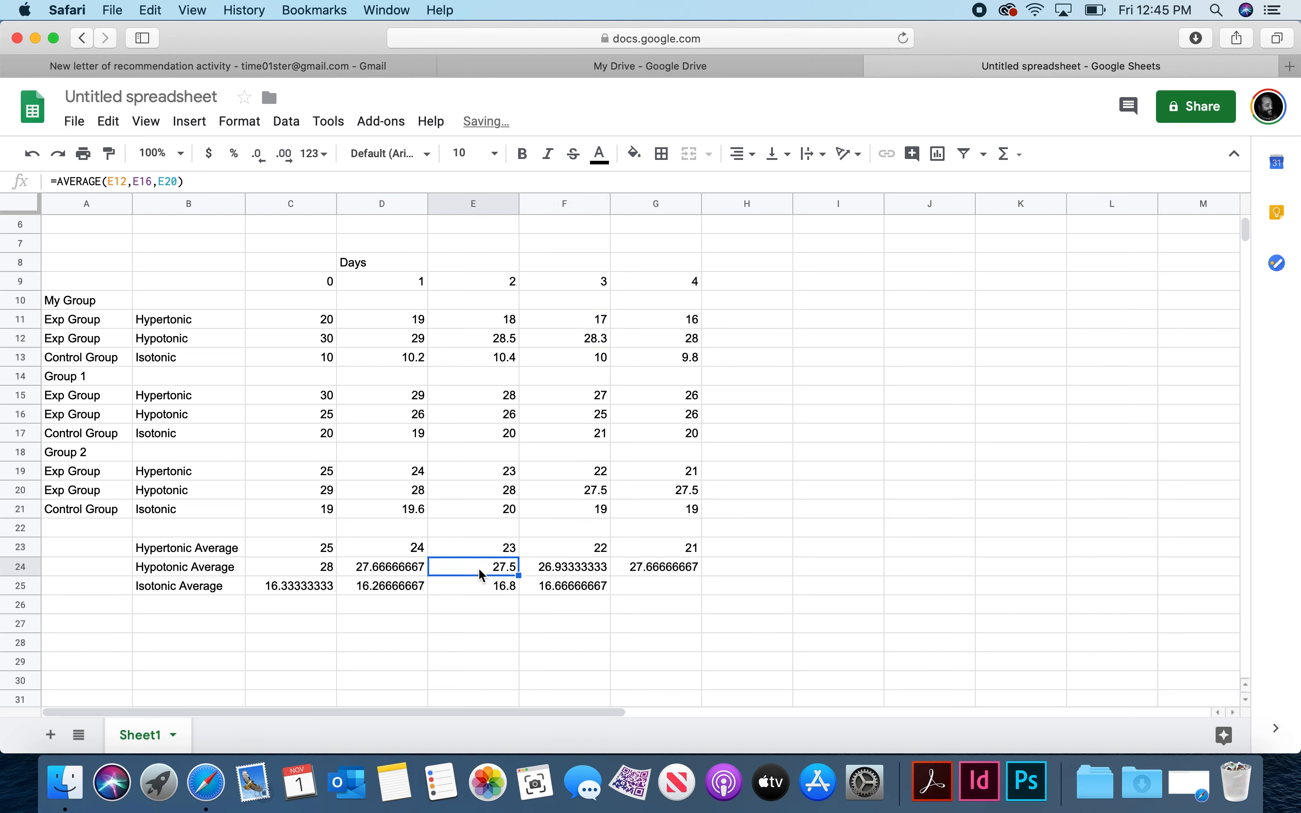
{"action": "left_click", "coordinate": [819, 492]}
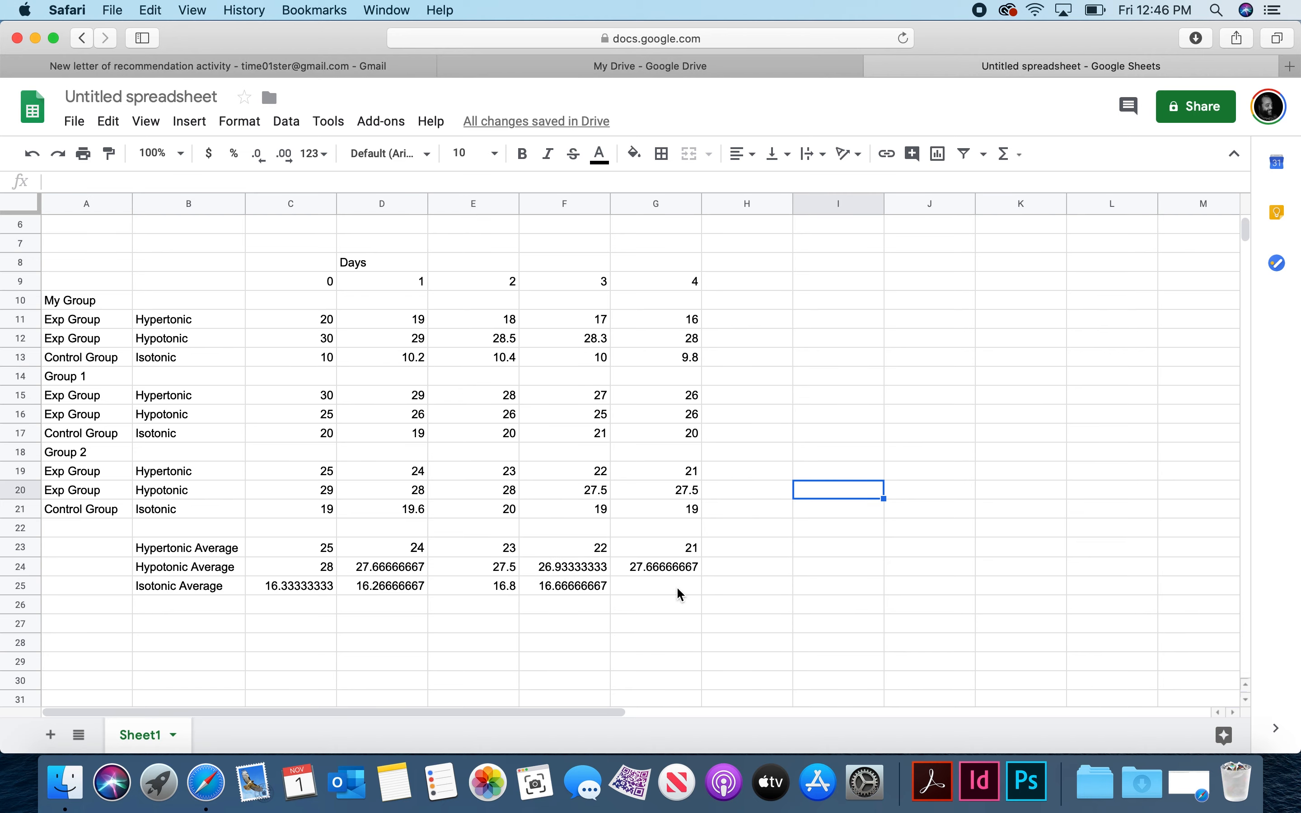
Step: Insert an AVERAGE function in G25 for the day 4 isotonic values in G13, G17 and G21
{"action": "left_click", "coordinate": [679, 591]}
{"action": "left_click", "coordinate": [193, 123]}
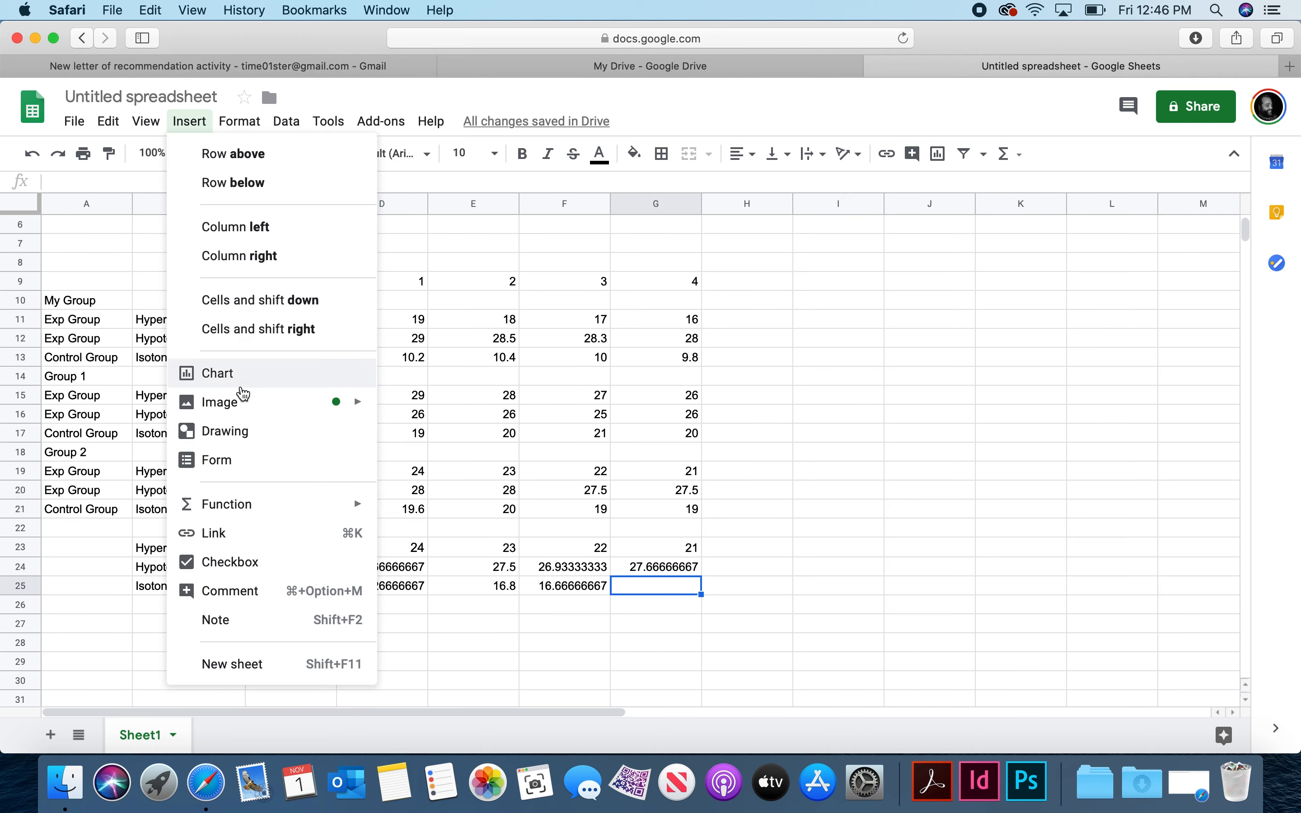
{"action": "mouse_move", "coordinate": [253, 502]}
{"action": "left_click", "coordinate": [402, 119]}
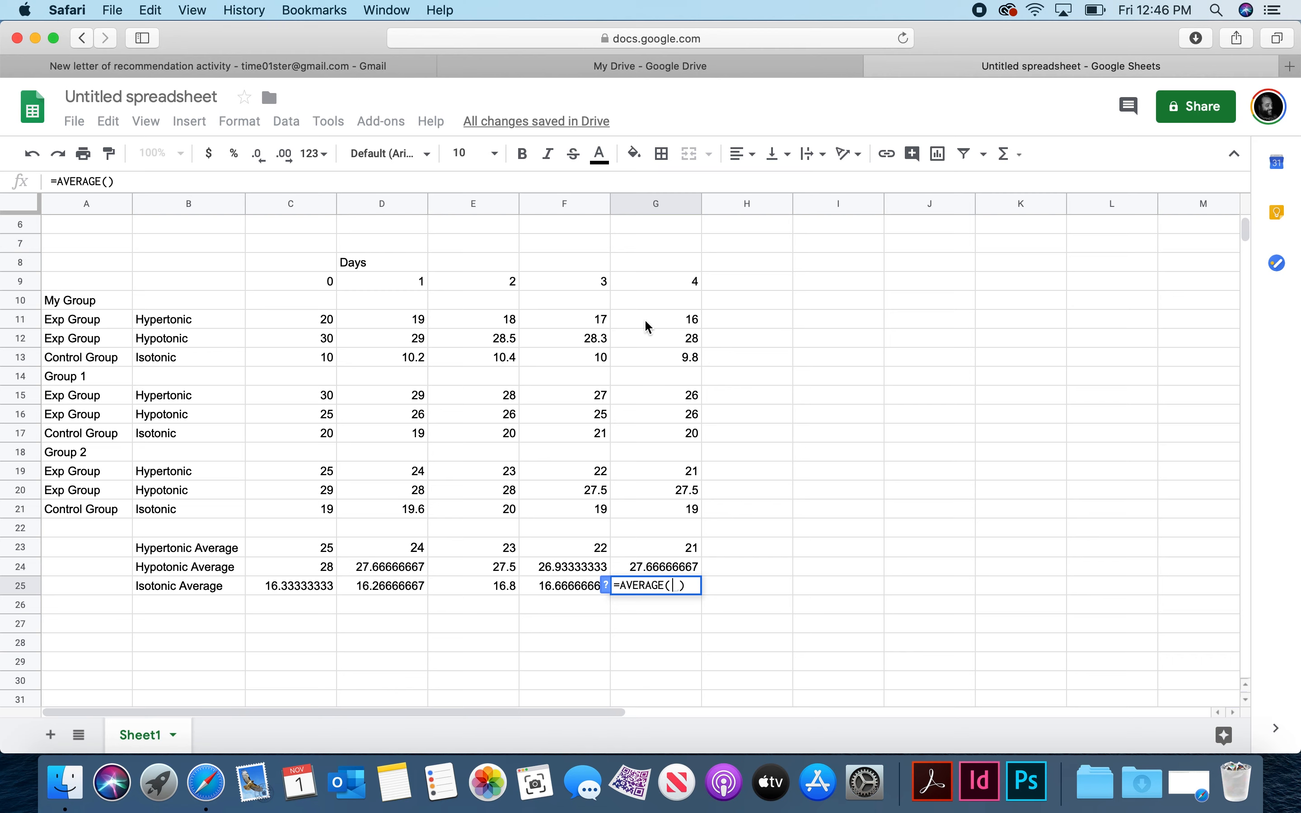
{"action": "left_click", "coordinate": [657, 359]}
{"action": "type", "text": ","}
{"action": "left_click", "coordinate": [665, 432]}
{"action": "type", "text": ","}
{"action": "left_click", "coordinate": [670, 511]}
{"action": "key", "text": "Return"}
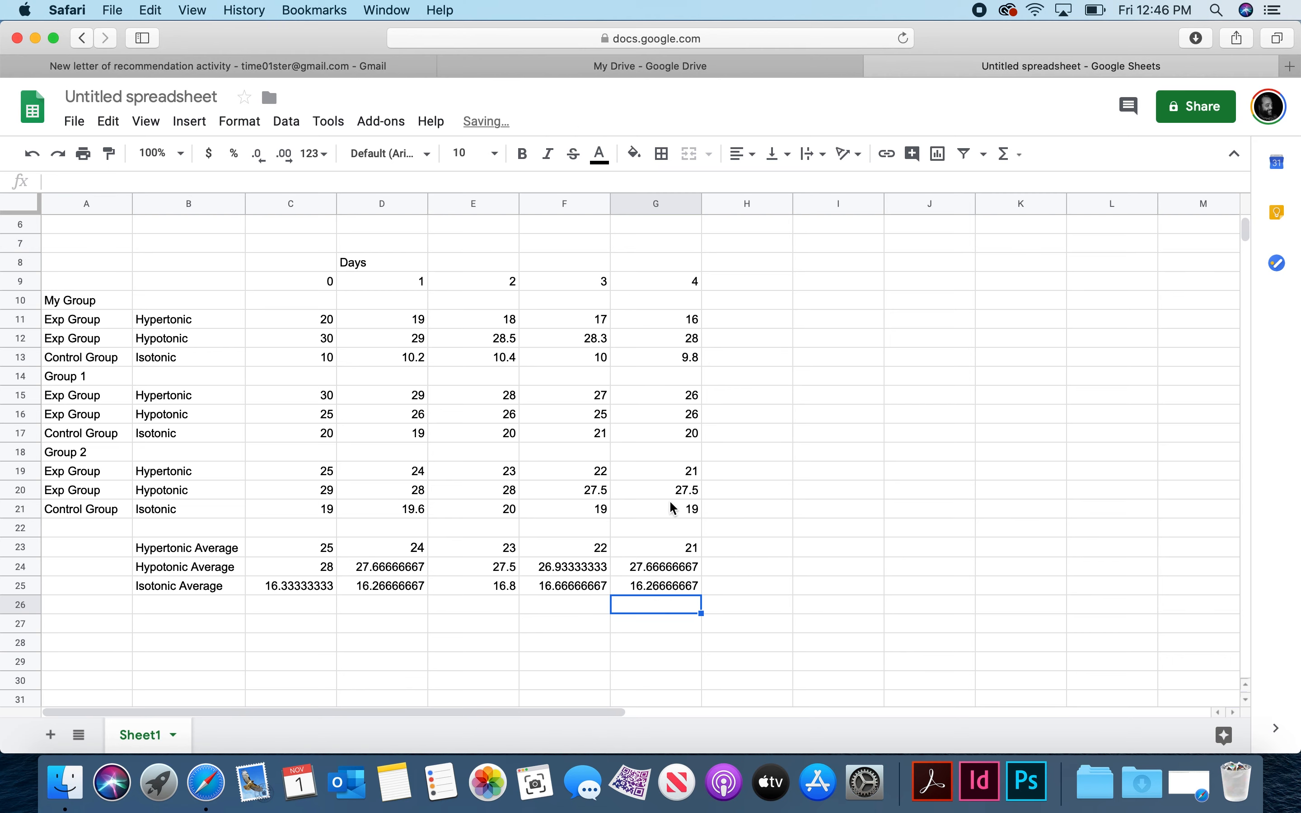
Step: Check the cell references in the isotonic average formulas in E25, D25 and C25
{"action": "left_click", "coordinate": [461, 590]}
{"action": "left_click", "coordinate": [155, 181]}
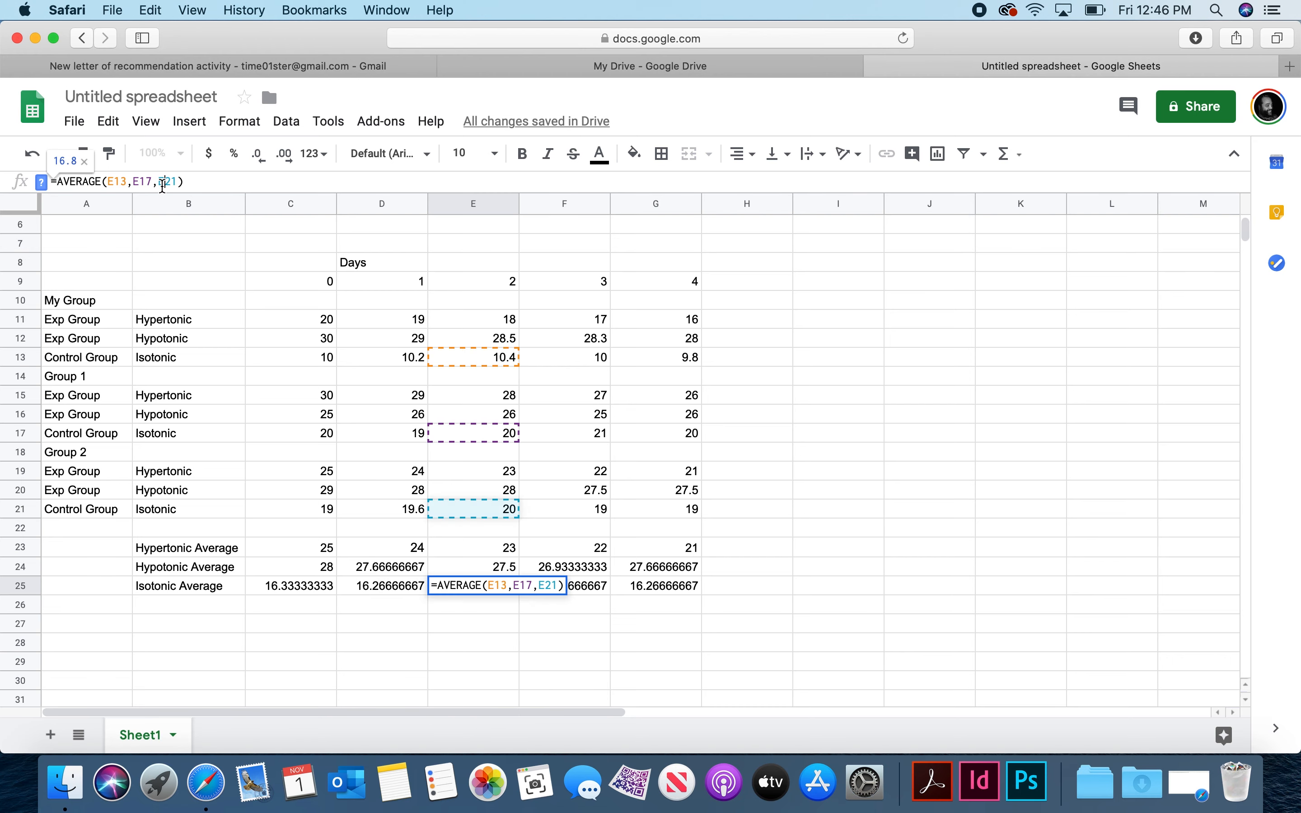
{"action": "left_click", "coordinate": [362, 587]}
{"action": "left_click", "coordinate": [157, 182]}
{"action": "left_click", "coordinate": [301, 590]}
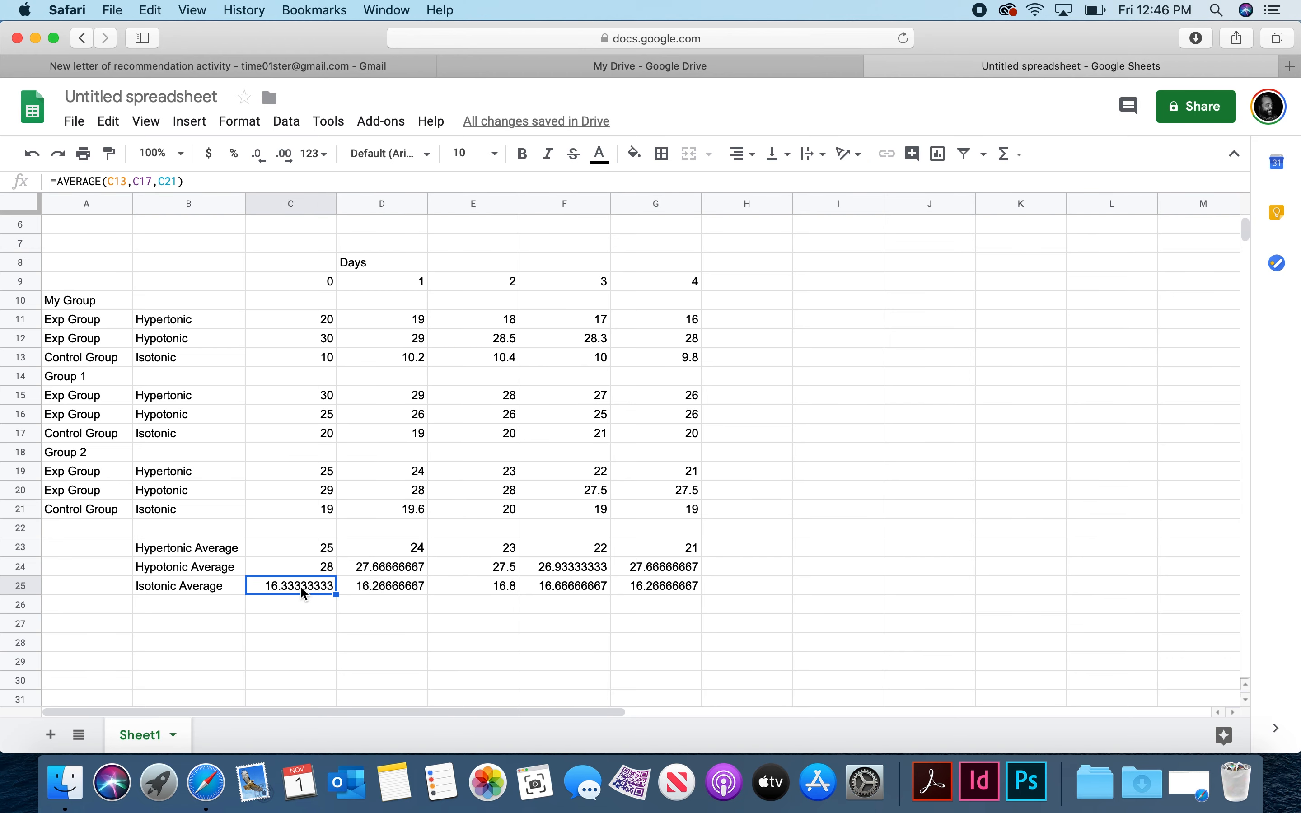
Step: Check the cell references in the hypotonic average formulas in C24 and E24
{"action": "left_click", "coordinate": [314, 565]}
{"action": "left_click", "coordinate": [154, 183]}
{"action": "left_click", "coordinate": [440, 568]}
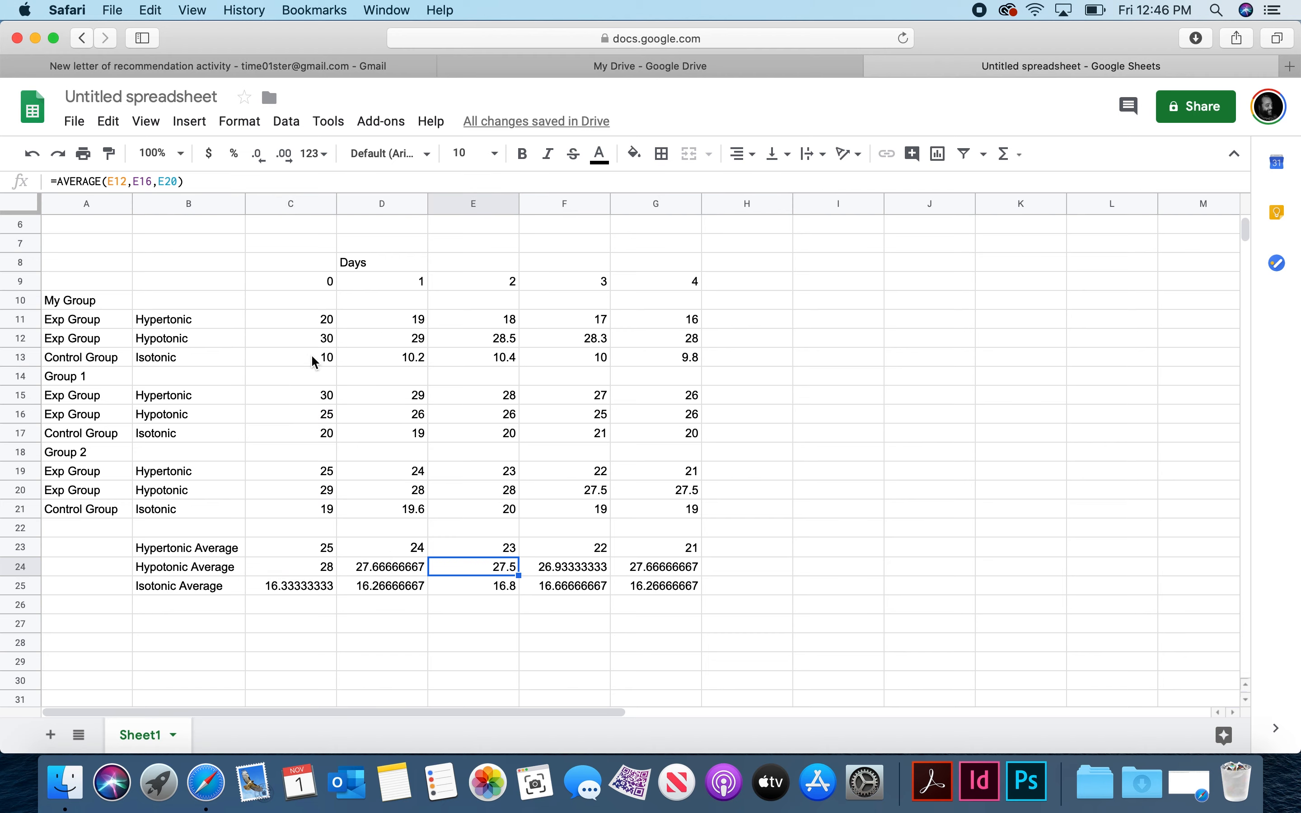
{"action": "left_click", "coordinate": [138, 180]}
{"action": "left_click", "coordinate": [920, 452]}
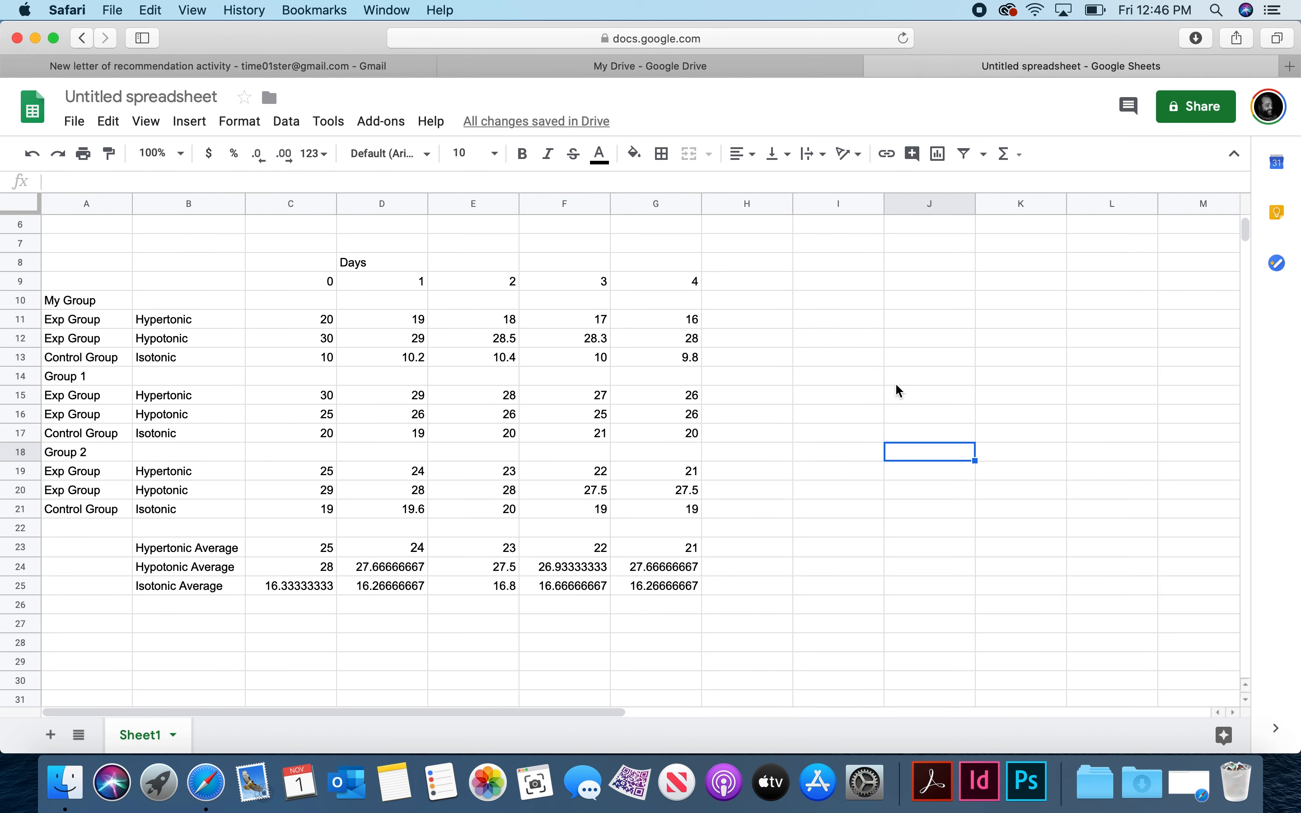
{"action": "left_click", "coordinate": [189, 121]}
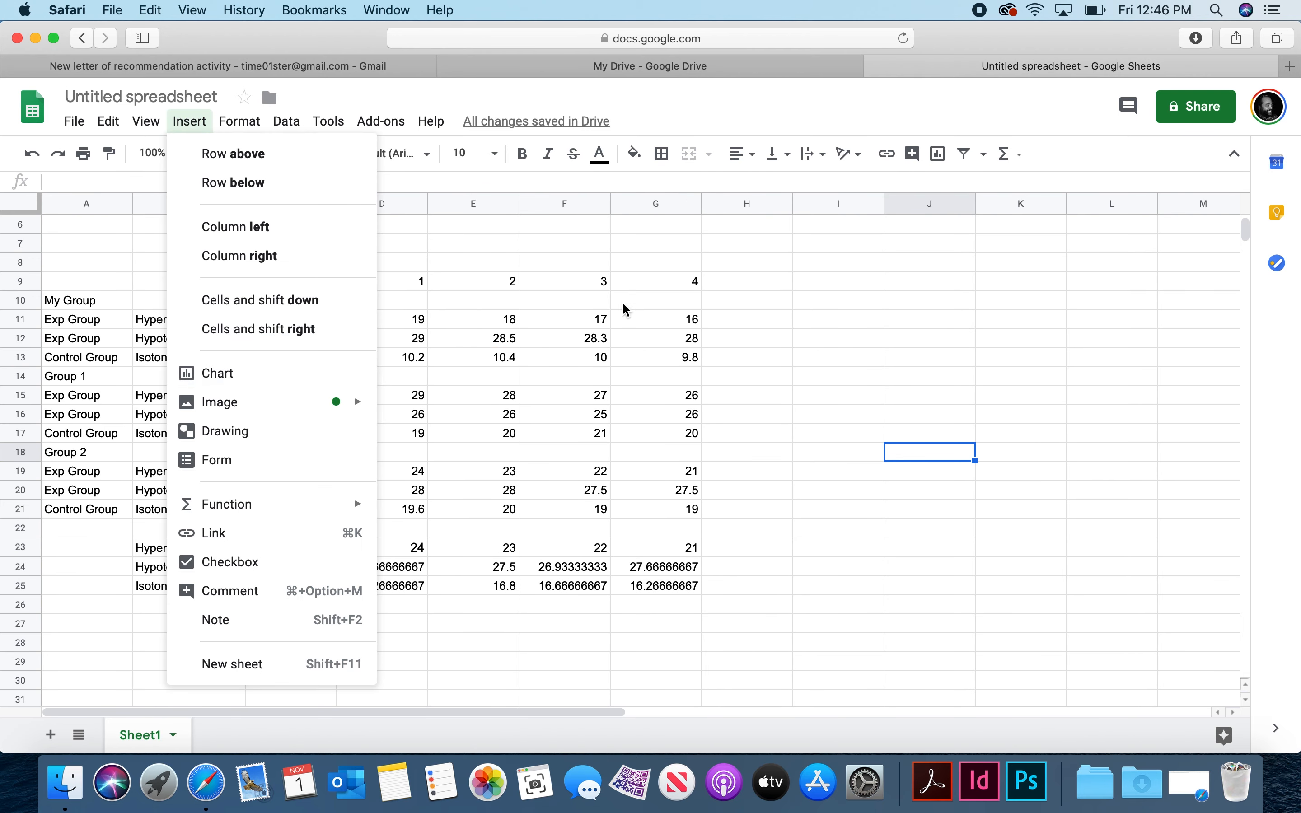
{"action": "left_click", "coordinate": [574, 248]}
{"action": "left_click_drag", "start_coordinate": [155, 328], "coordinate": [691, 323]}
{"action": "left_click", "coordinate": [279, 324]}
{"action": "left_click", "coordinate": [285, 285]}
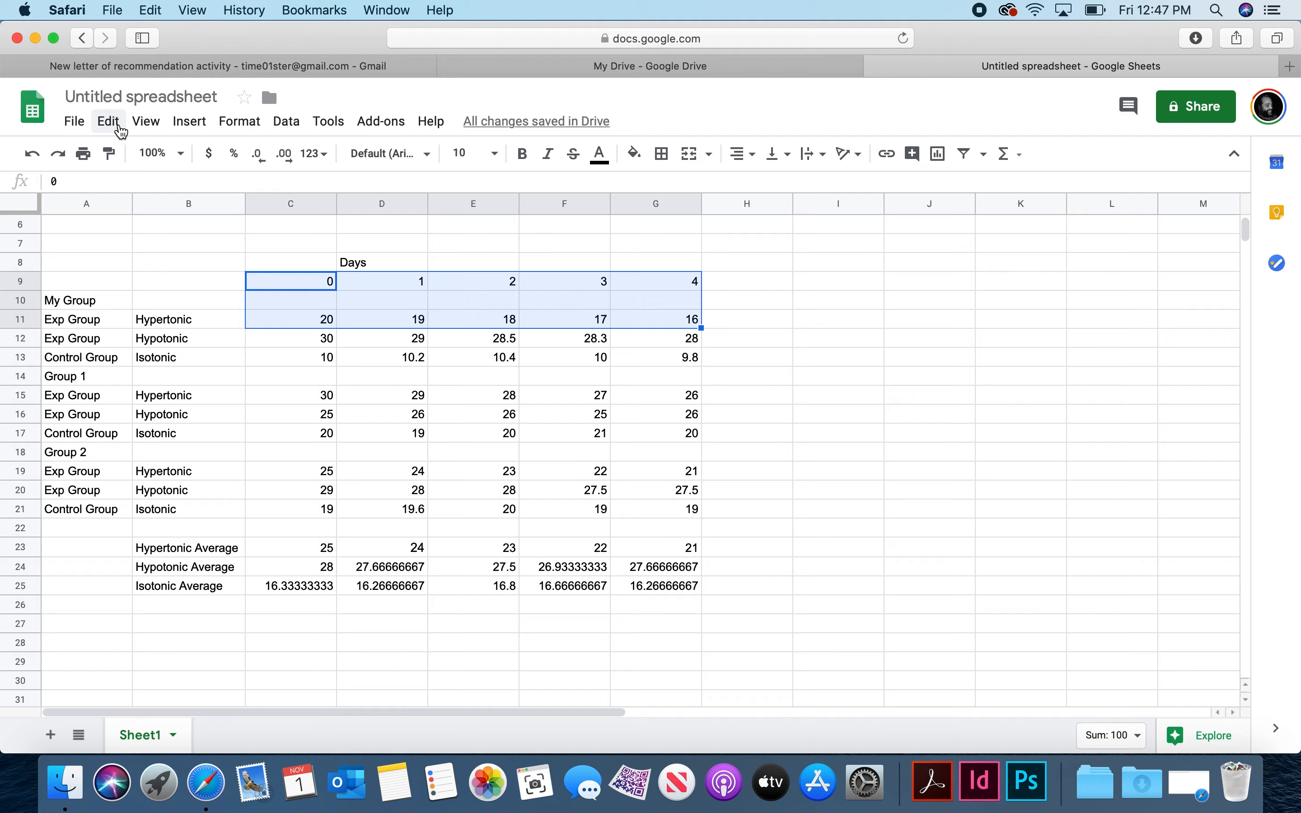
{"action": "left_click", "coordinate": [189, 121]}
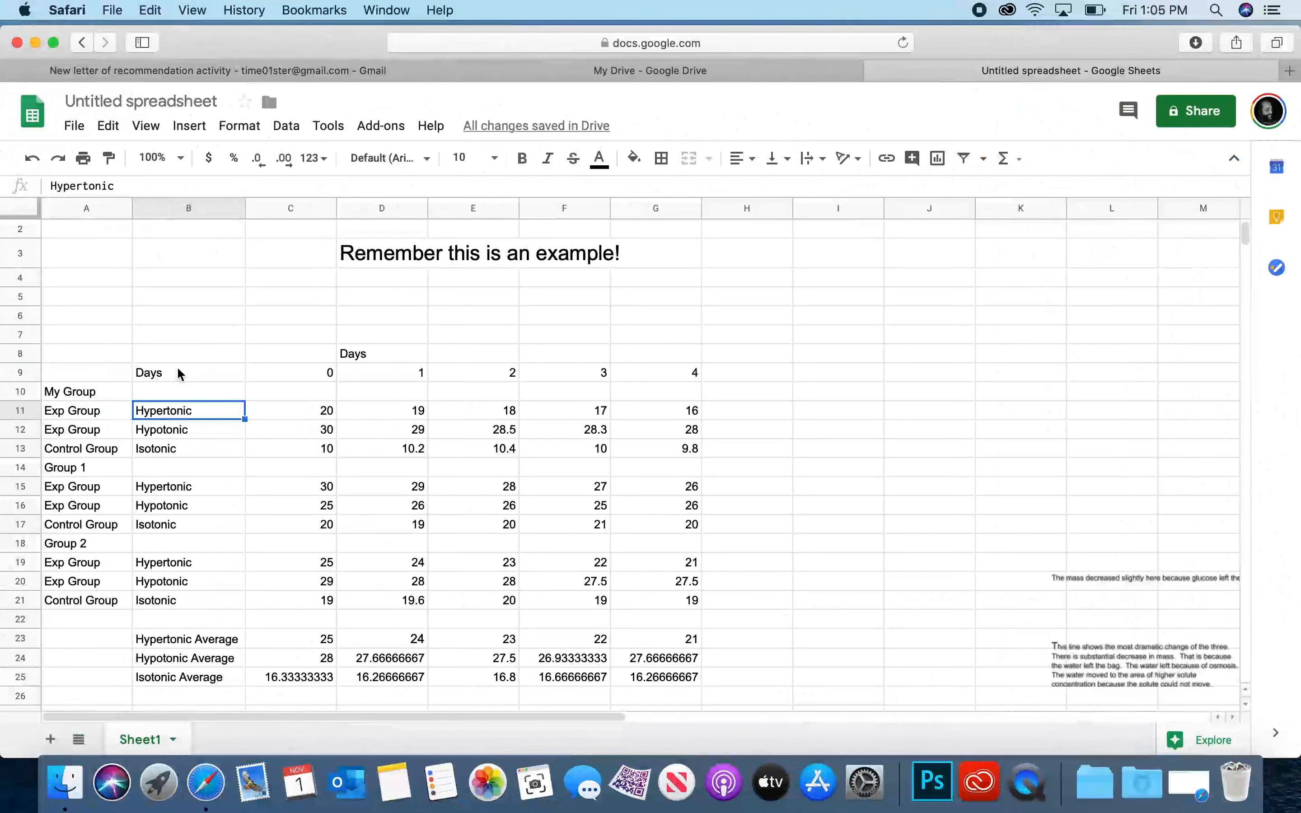
Step: Insert a scatter chart of My Group's hypertonic data from B9:G11, with rows and columns switched
{"action": "left_click_drag", "start_coordinate": [161, 375], "coordinate": [662, 417]}
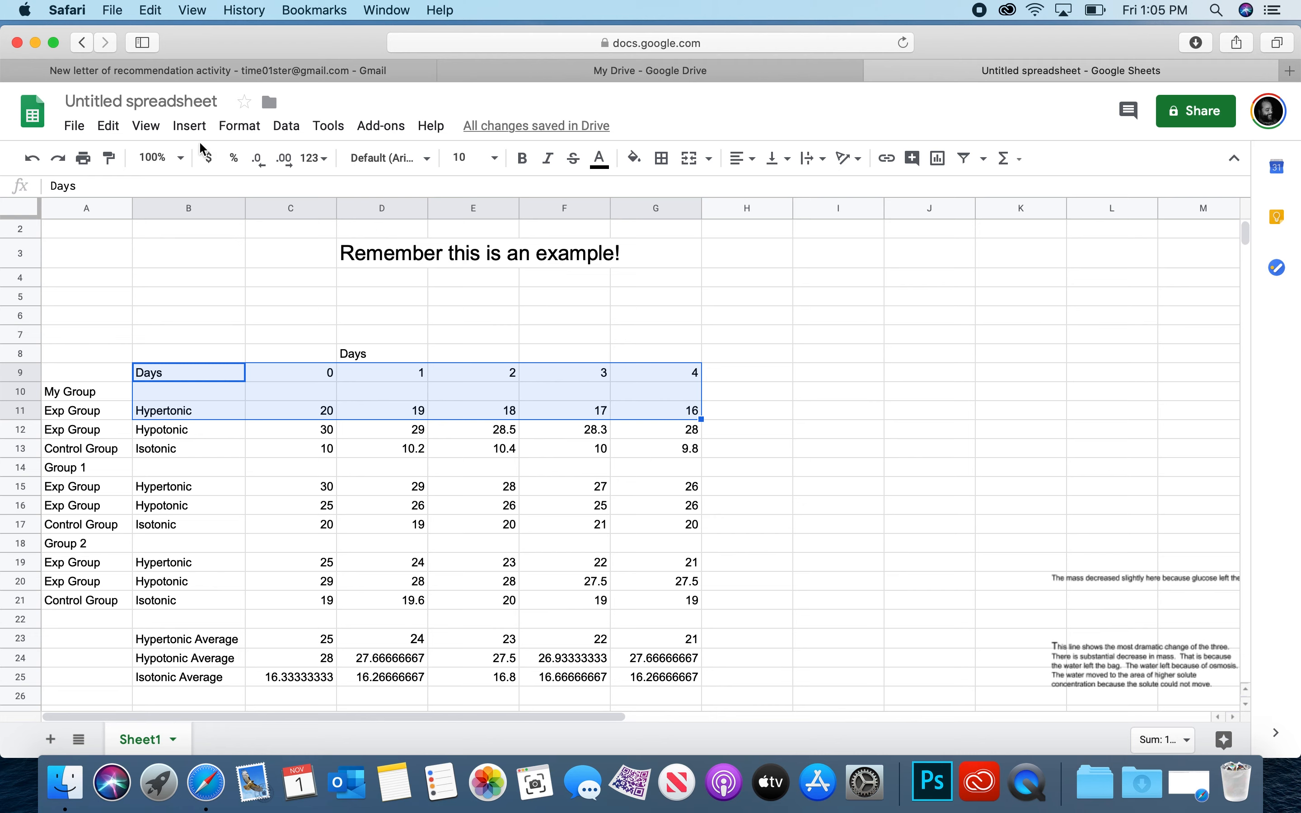
{"action": "left_click", "coordinate": [193, 129]}
{"action": "left_click", "coordinate": [262, 379]}
{"action": "left_click", "coordinate": [1070, 288]}
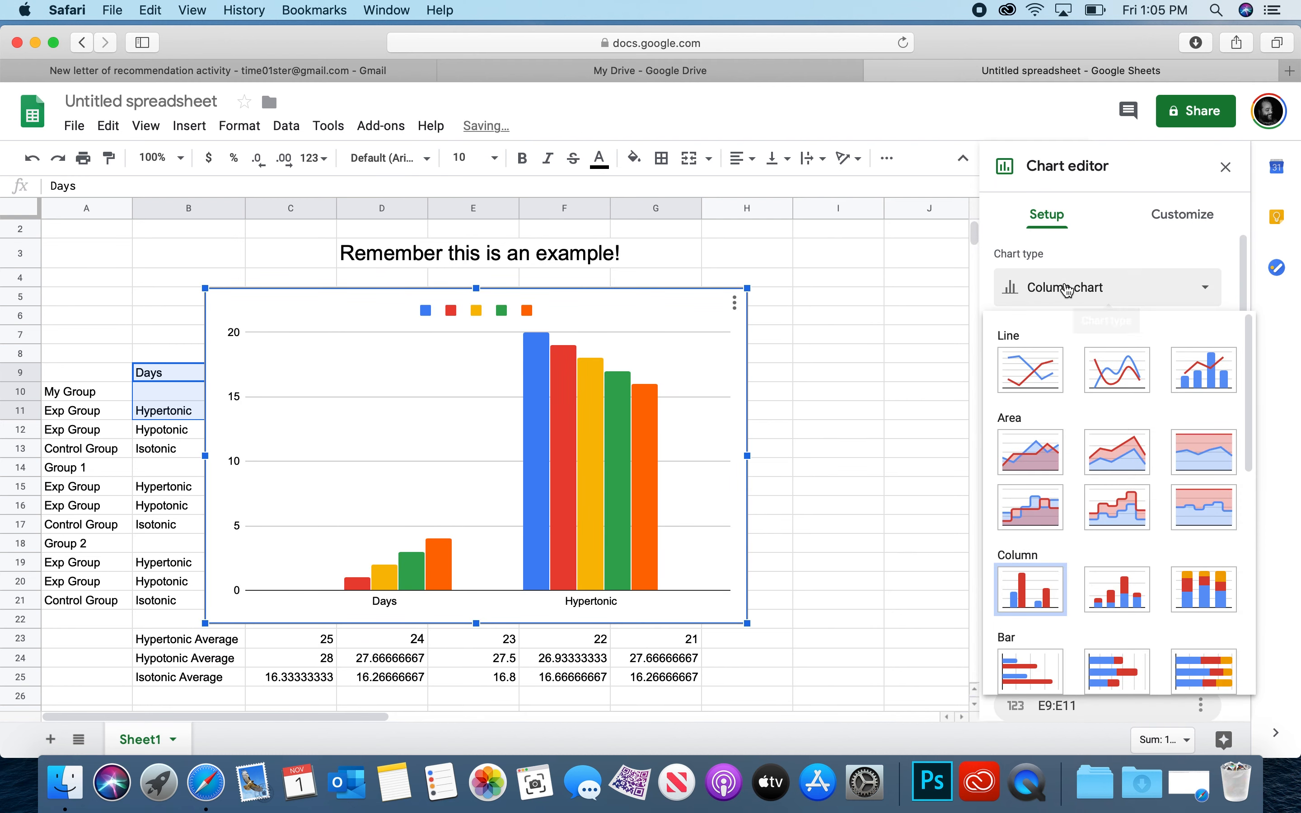
{"action": "scroll", "coordinate": [1061, 632], "scroll_direction": "down", "scroll_amount": 5}
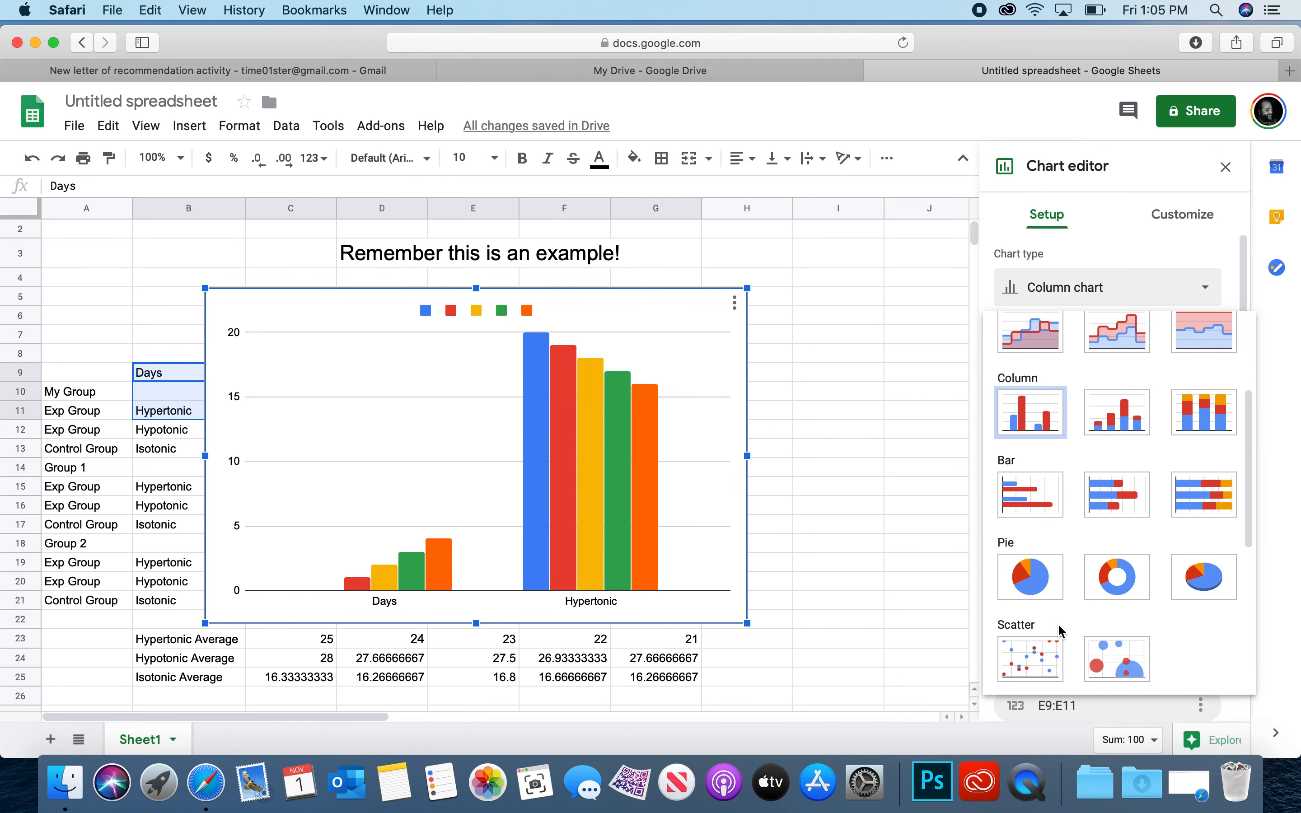
{"action": "left_click", "coordinate": [1048, 642]}
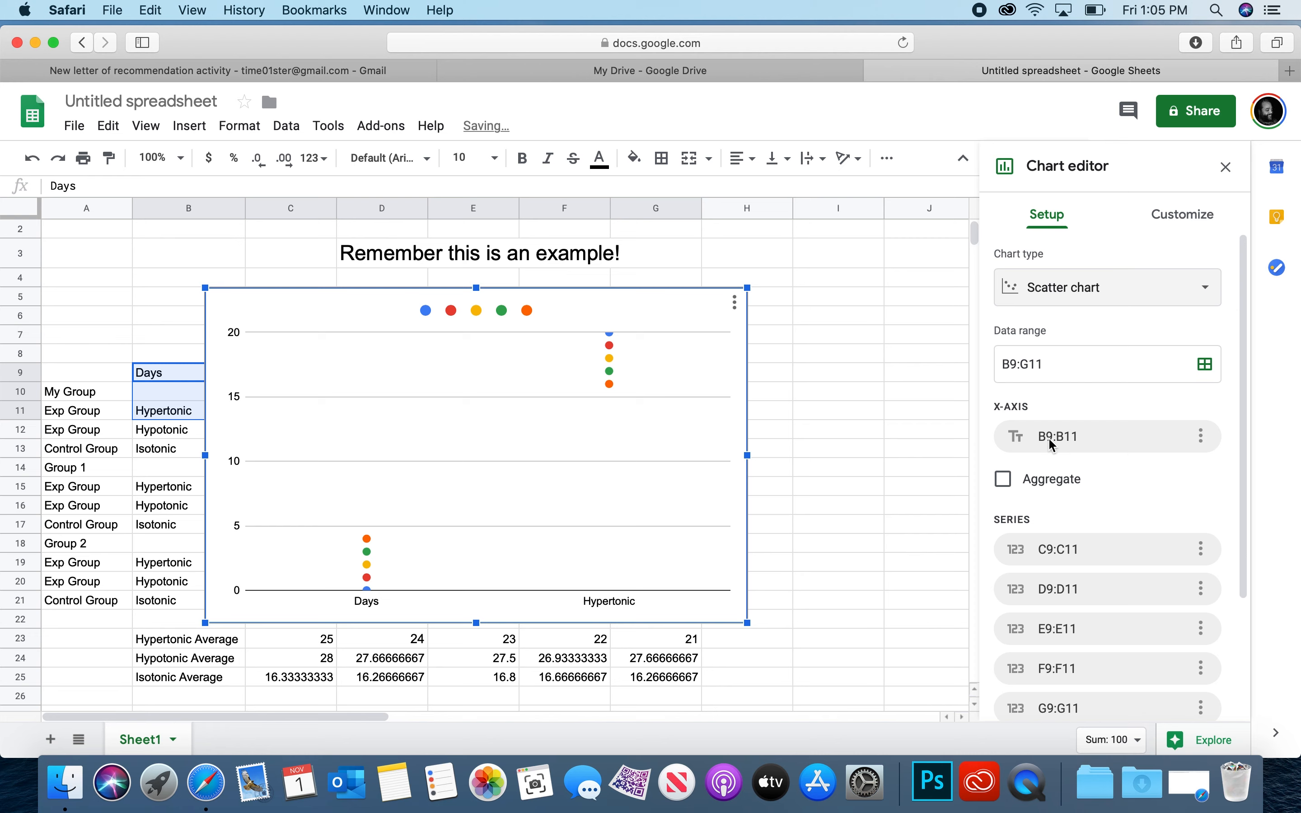
{"action": "scroll", "coordinate": [1021, 538], "scroll_direction": "down", "scroll_amount": 3}
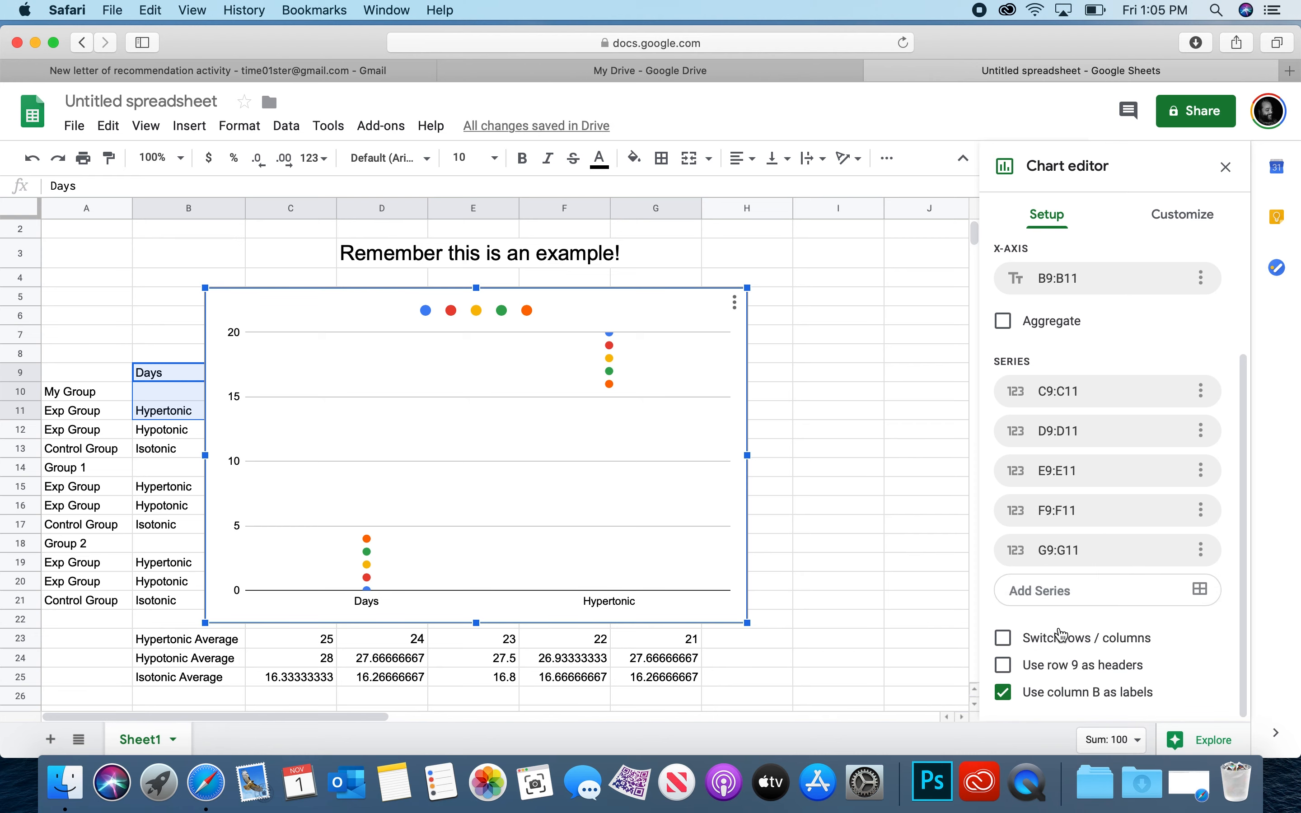
{"action": "left_click", "coordinate": [1004, 640]}
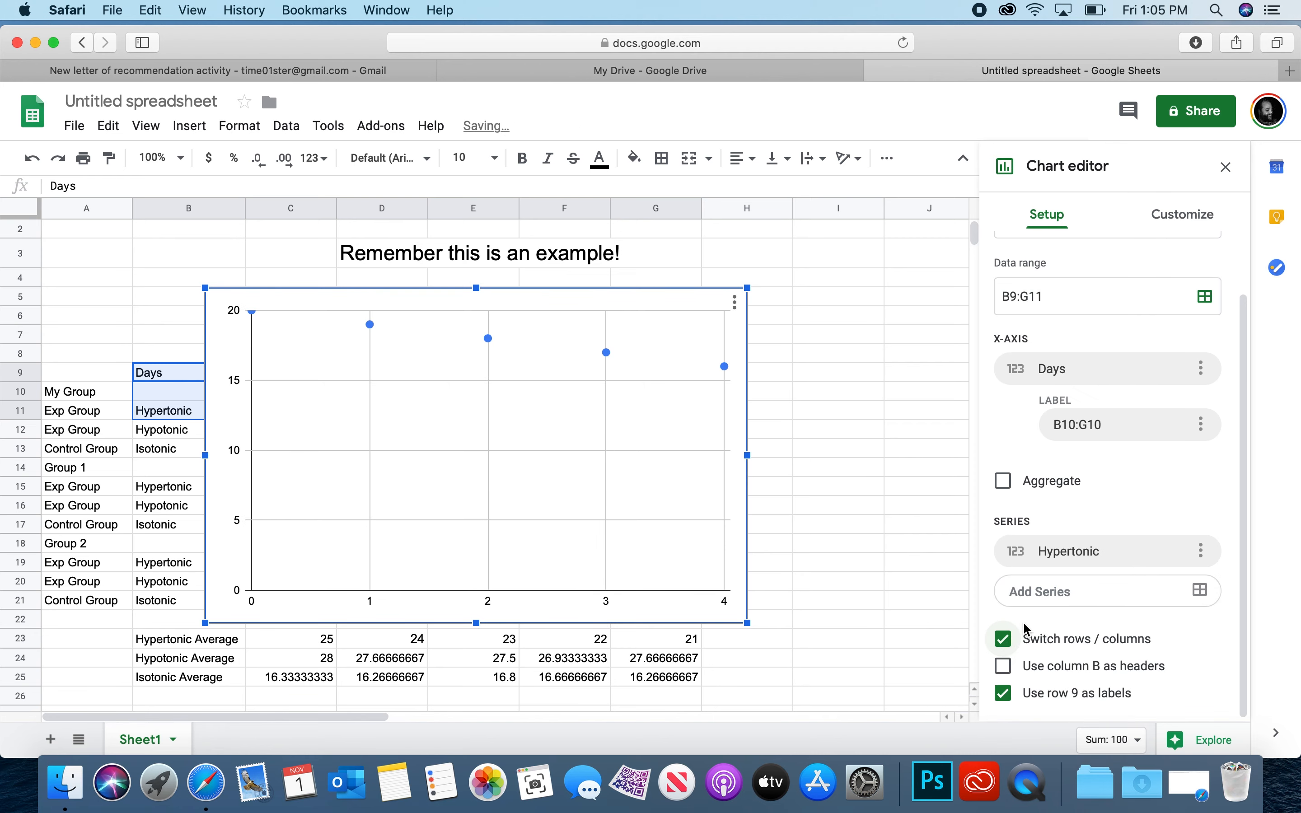
{"action": "scroll", "coordinate": [1027, 629], "scroll_direction": "up", "scroll_amount": 2}
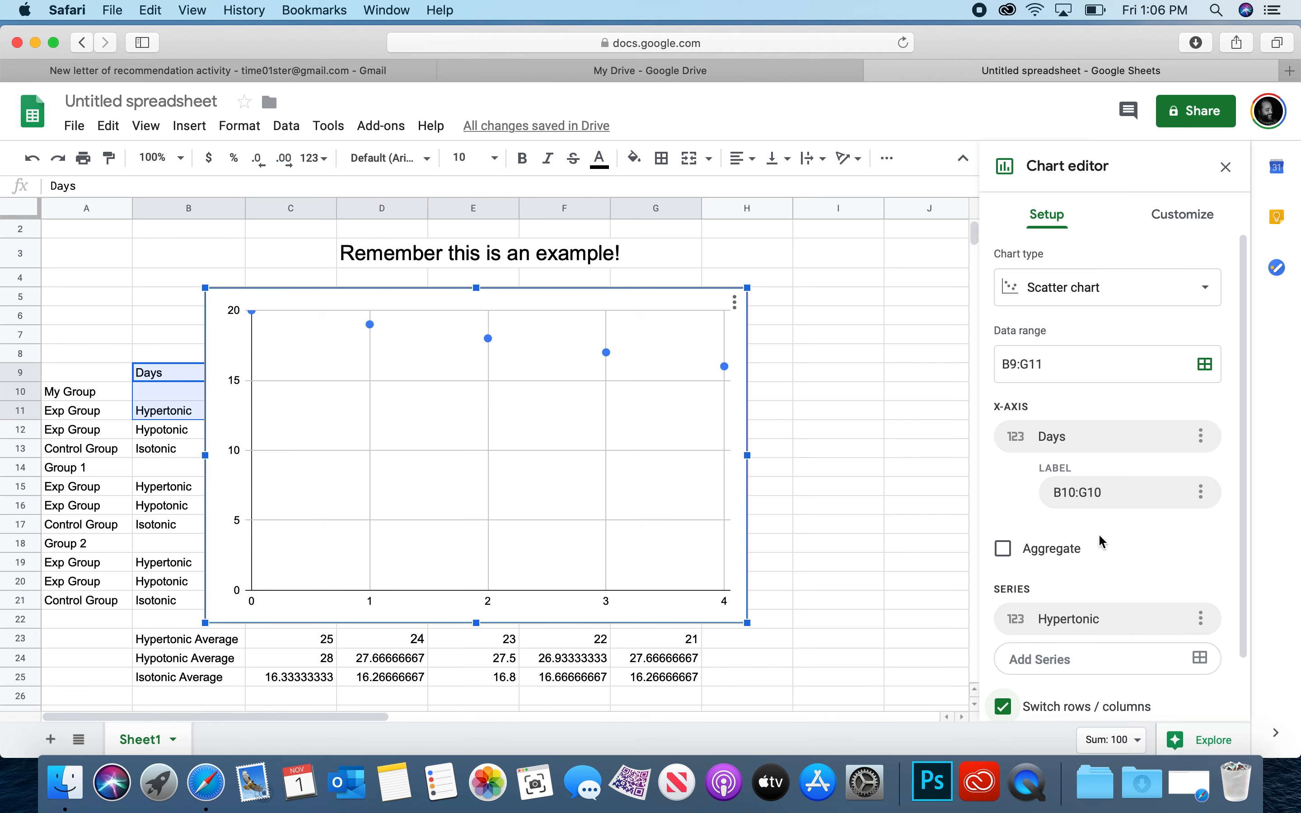
{"action": "scroll", "coordinate": [1083, 624], "scroll_direction": "down", "scroll_amount": 2}
{"action": "left_click", "coordinate": [1043, 589]}
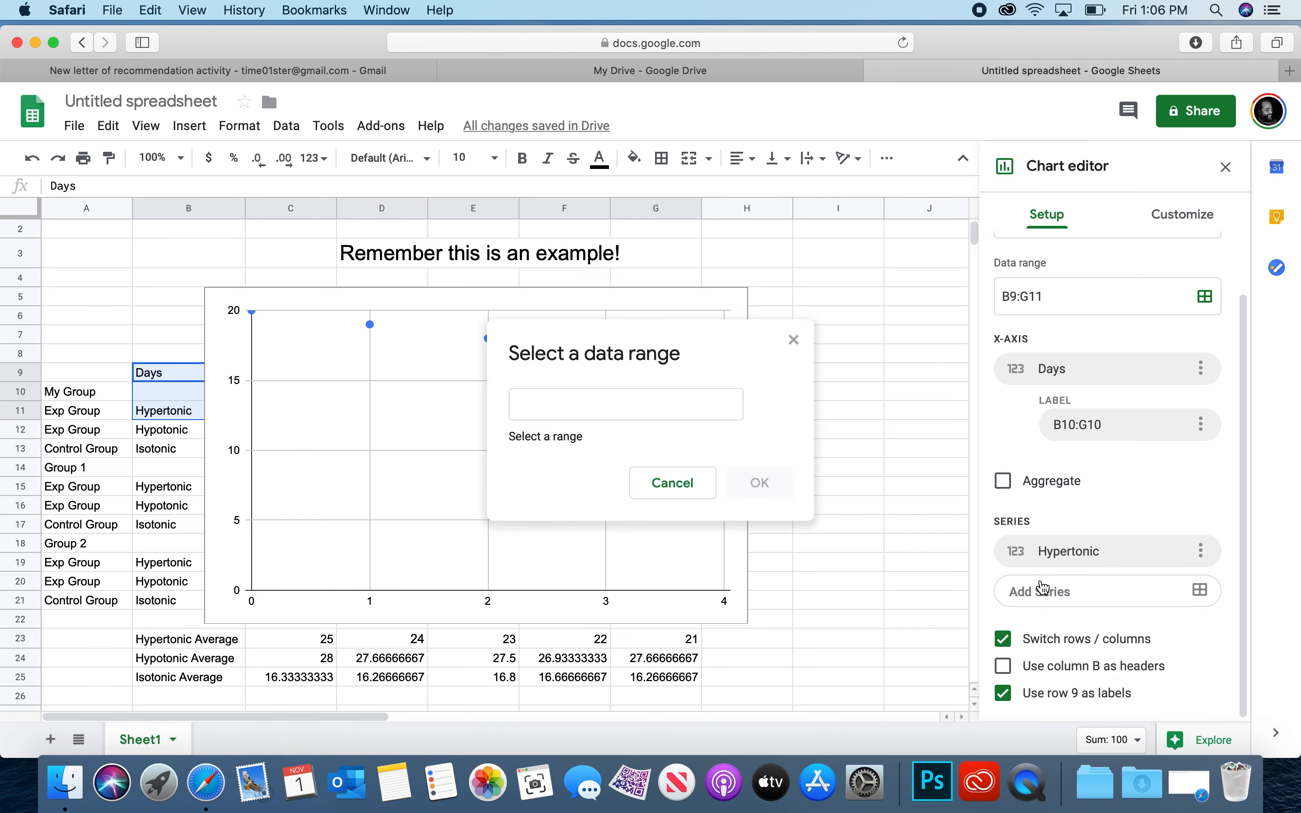
{"action": "left_click", "coordinate": [690, 493]}
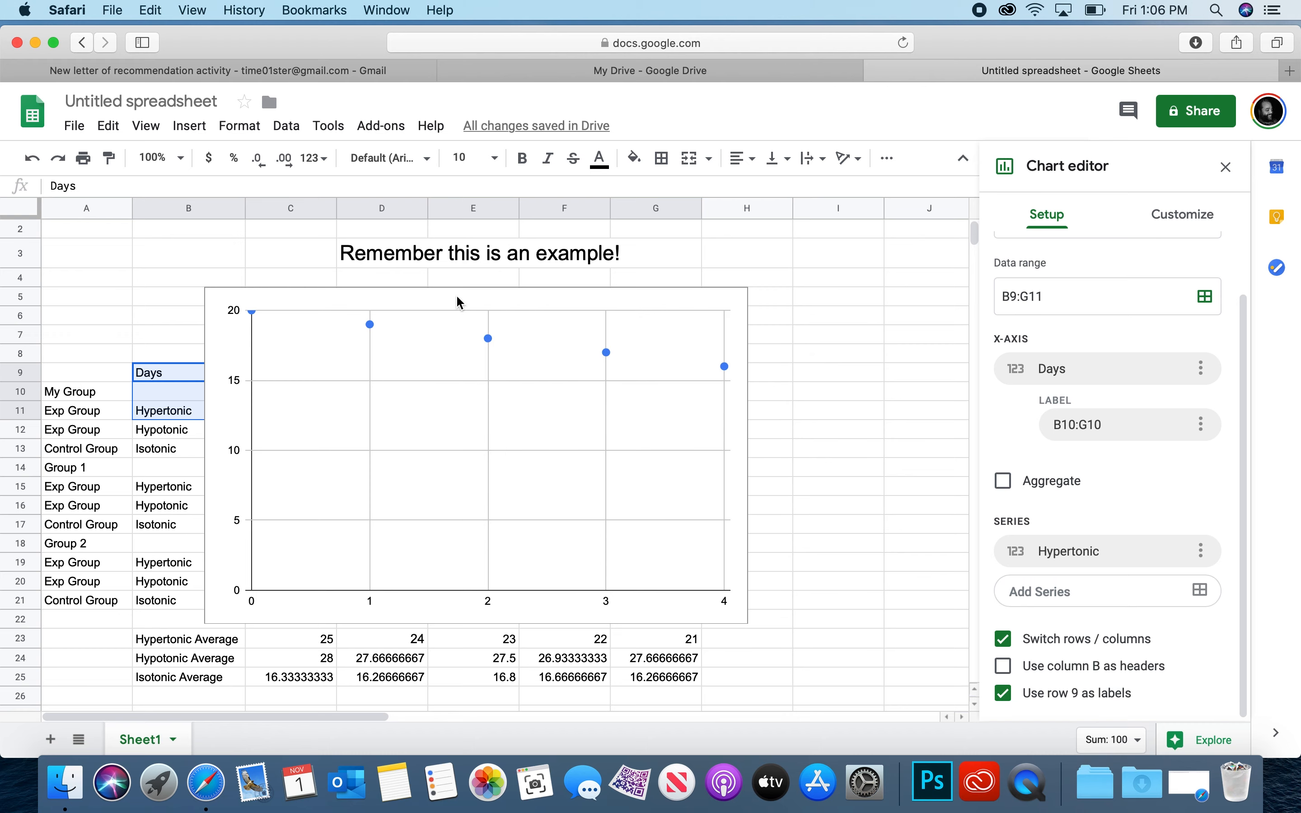
Step: Move the chart below My Group's data rows so they are uncovered, and reopen the chart for editing
{"action": "left_click", "coordinate": [407, 293]}
{"action": "left_click_drag", "start_coordinate": [408, 290], "coordinate": [417, 494]}
{"action": "left_click", "coordinate": [769, 435]}
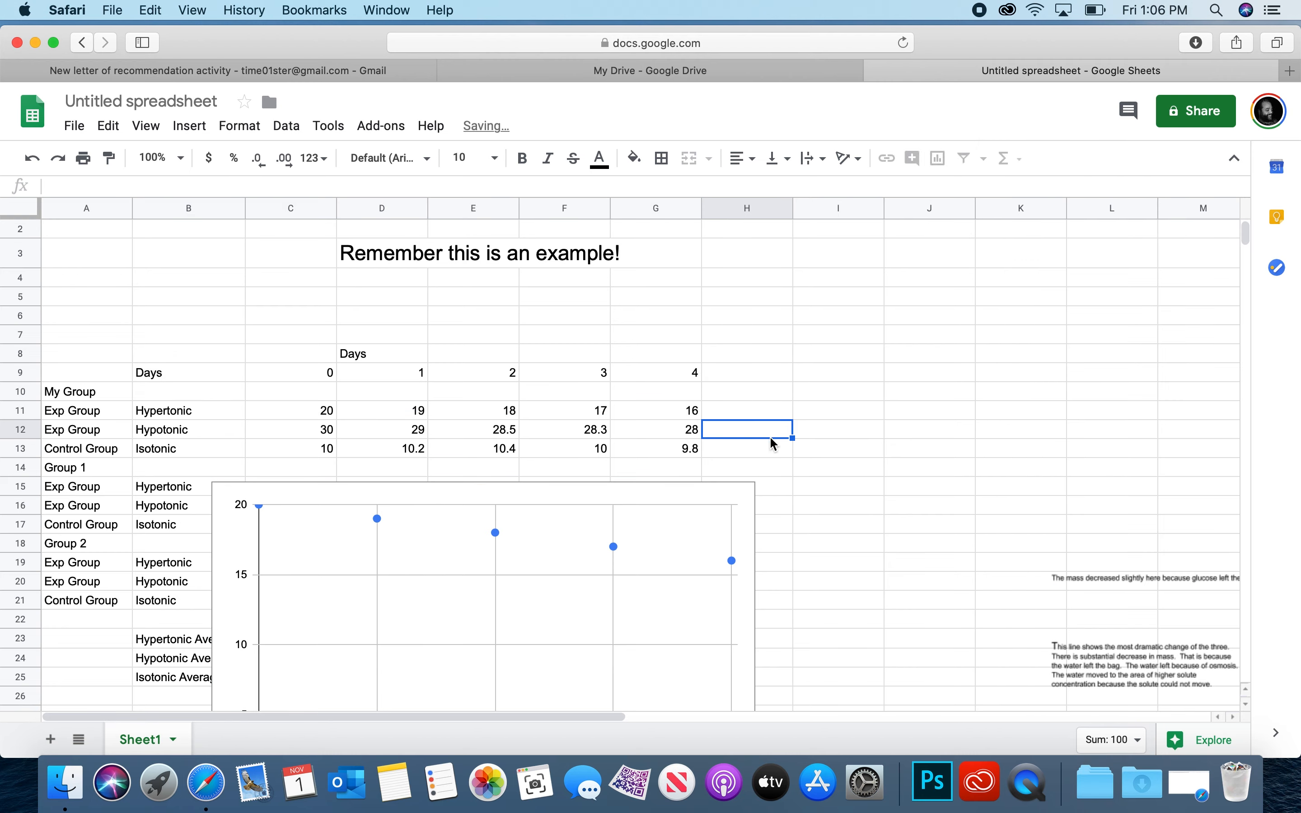
{"action": "double_click", "coordinate": [332, 545]}
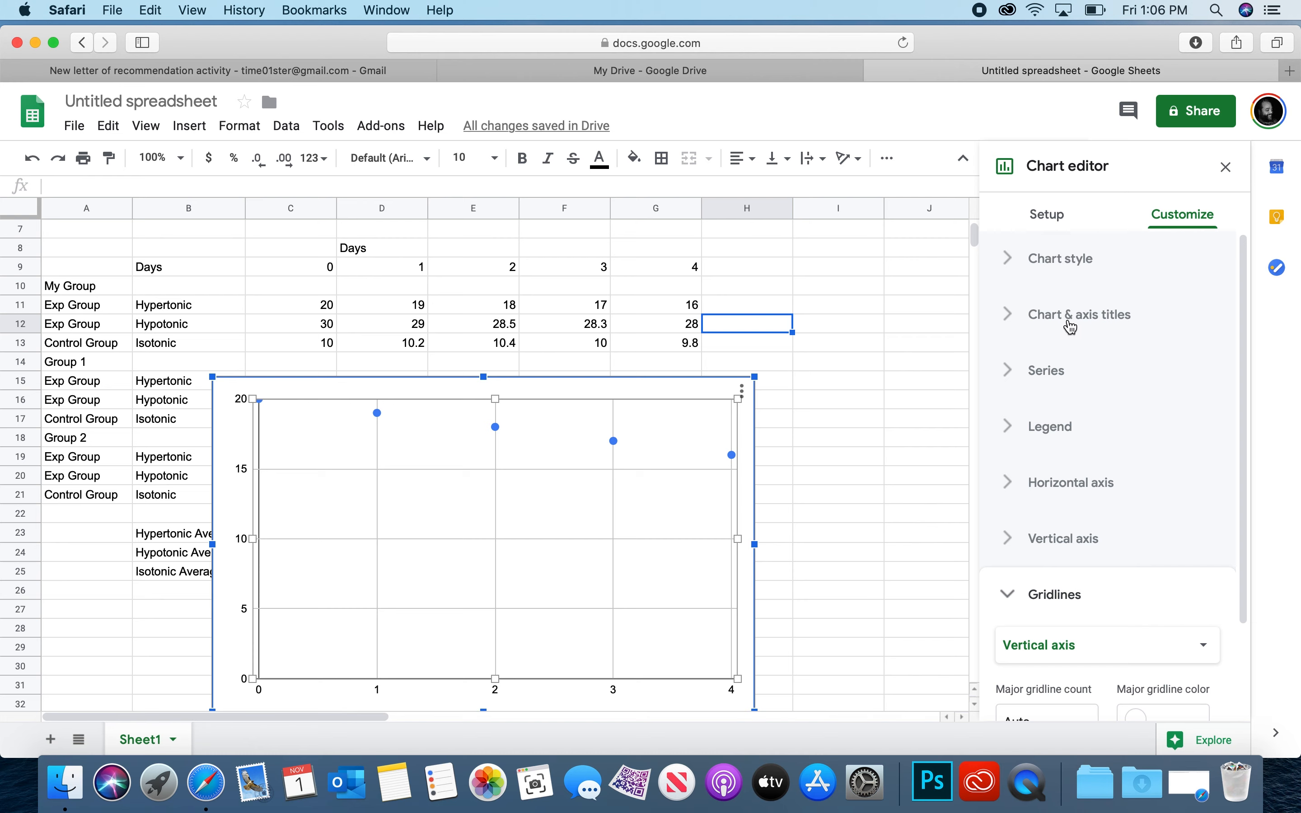
{"action": "left_click", "coordinate": [1036, 379]}
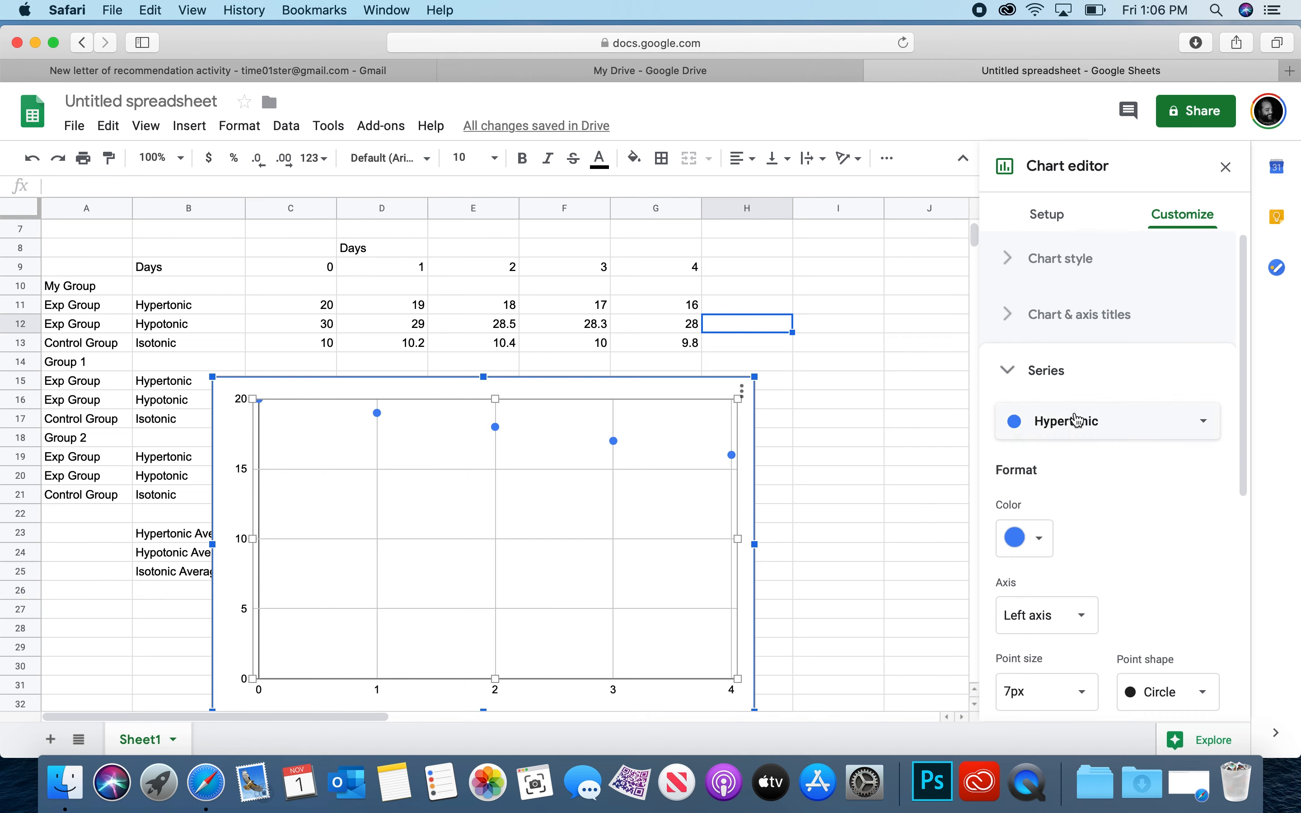
{"action": "scroll", "coordinate": [1080, 430], "scroll_direction": "down", "scroll_amount": 5}
{"action": "scroll", "coordinate": [1085, 445], "scroll_direction": "up", "scroll_amount": 5}
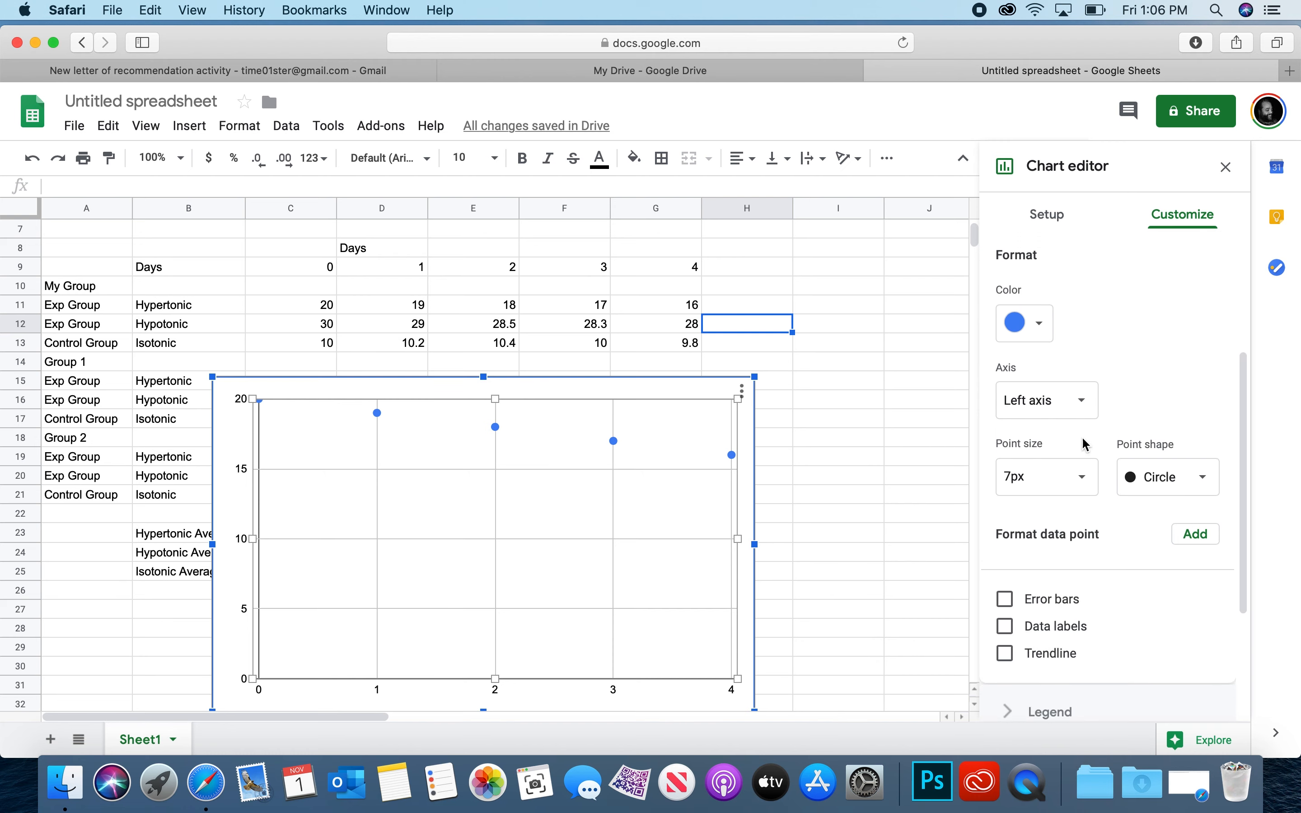
Step: Add My Group's hypotonic row, B12:G12, to the scatter chart as a second series
{"action": "left_click", "coordinate": [1049, 215]}
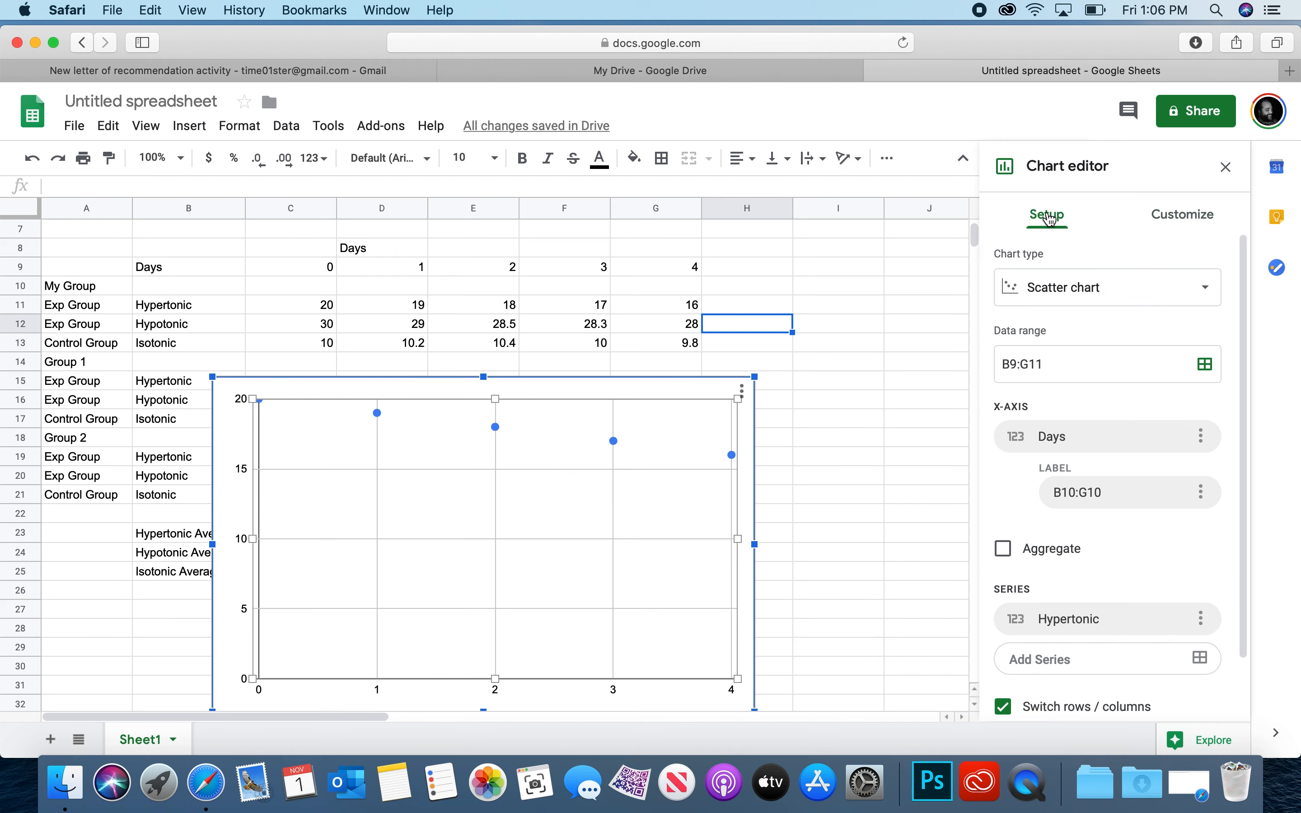
{"action": "scroll", "coordinate": [1109, 423], "scroll_direction": "down", "scroll_amount": 3}
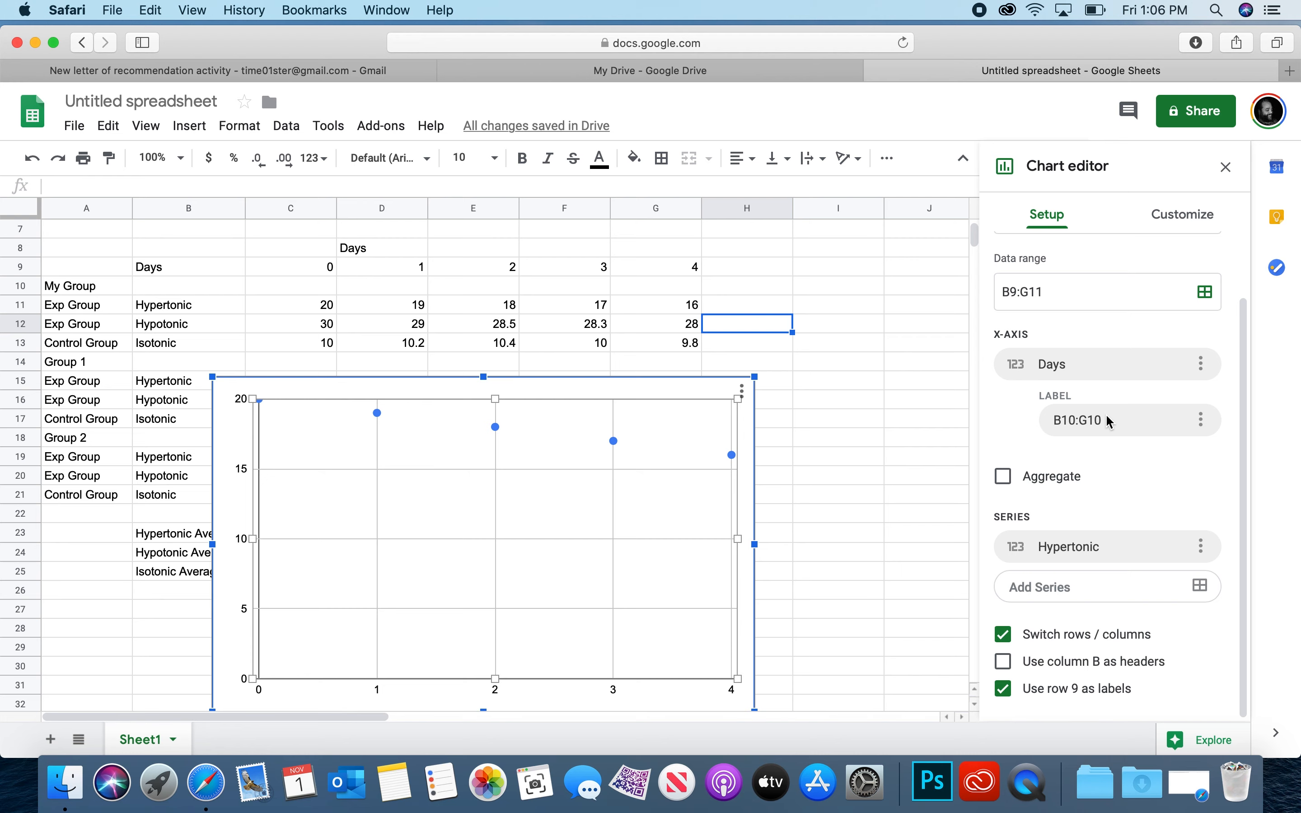
{"action": "left_click", "coordinate": [1078, 606]}
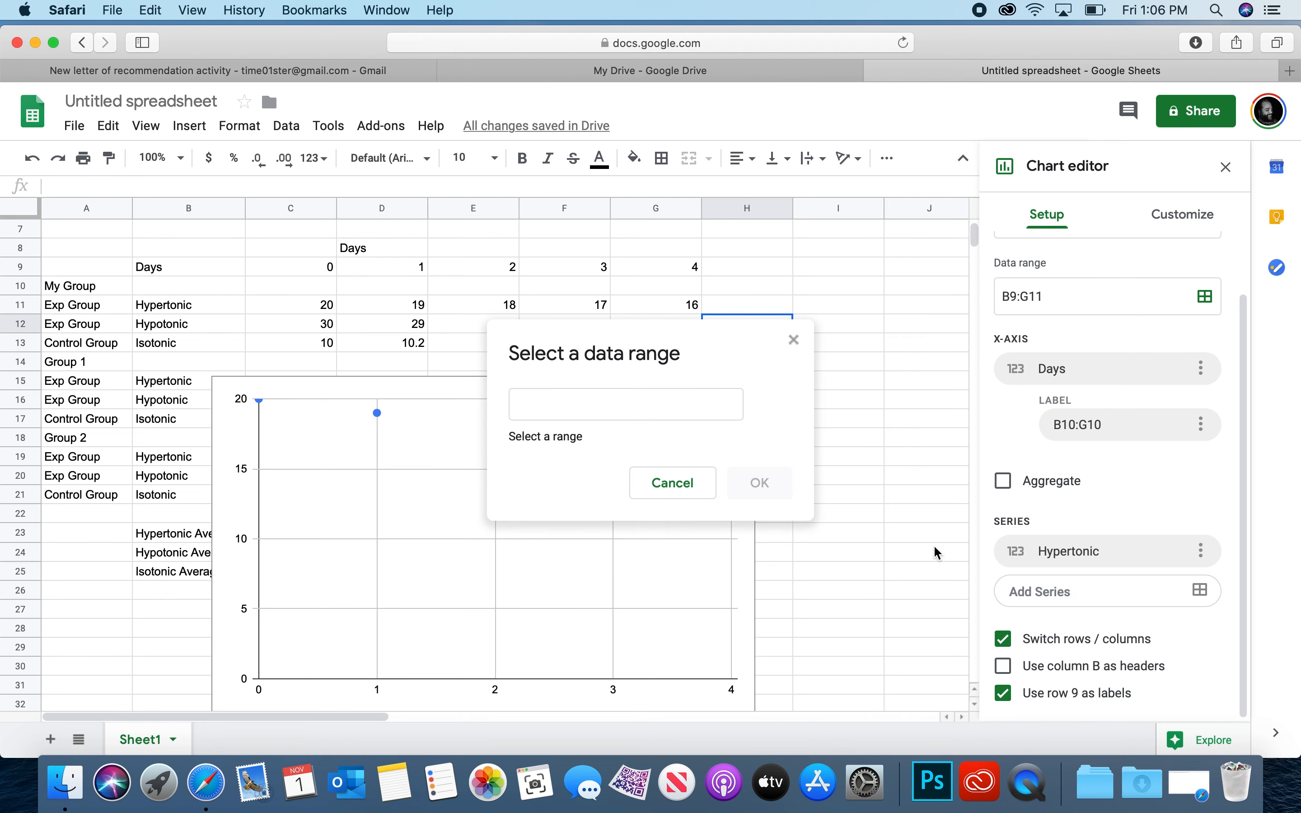
{"action": "left_click_drag", "start_coordinate": [553, 333], "coordinate": [660, 463]}
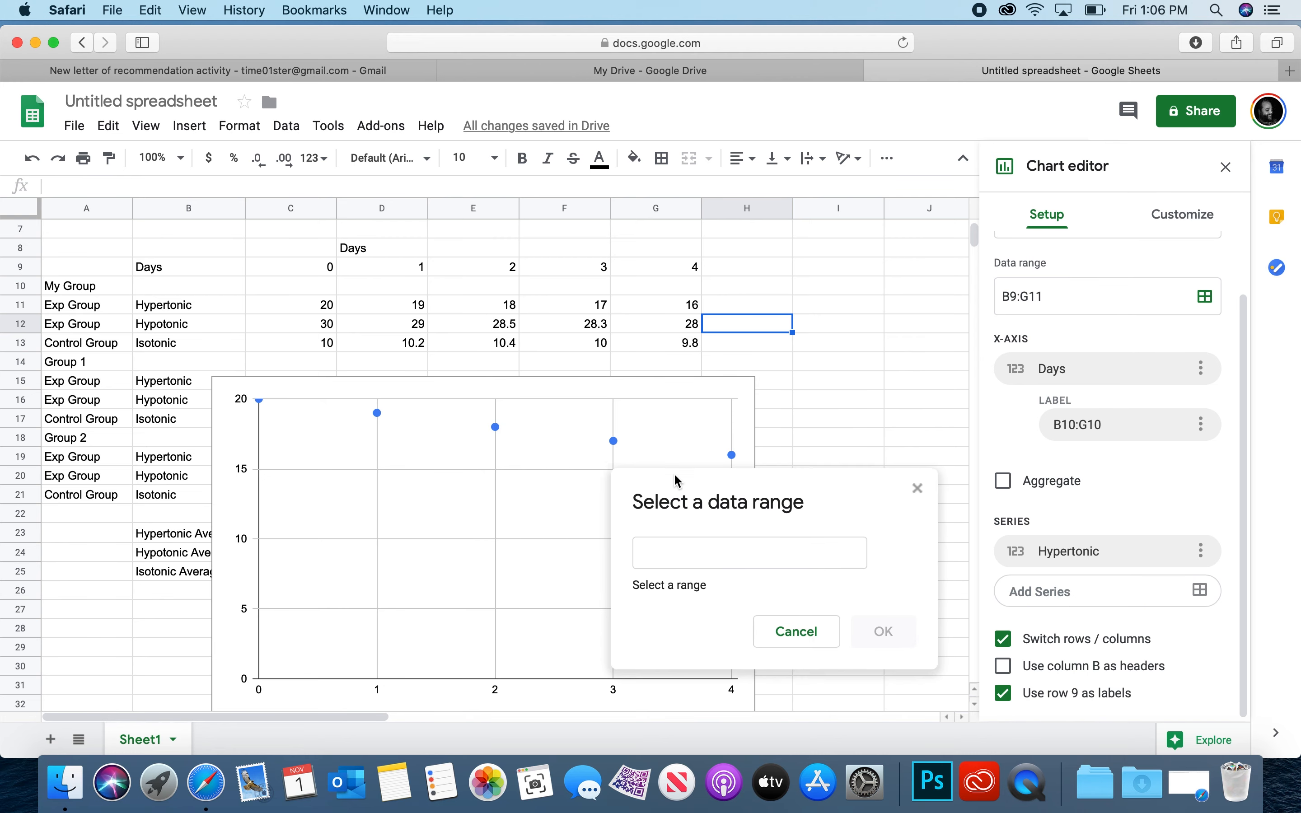
{"action": "left_click_drag", "start_coordinate": [194, 332], "coordinate": [654, 328]}
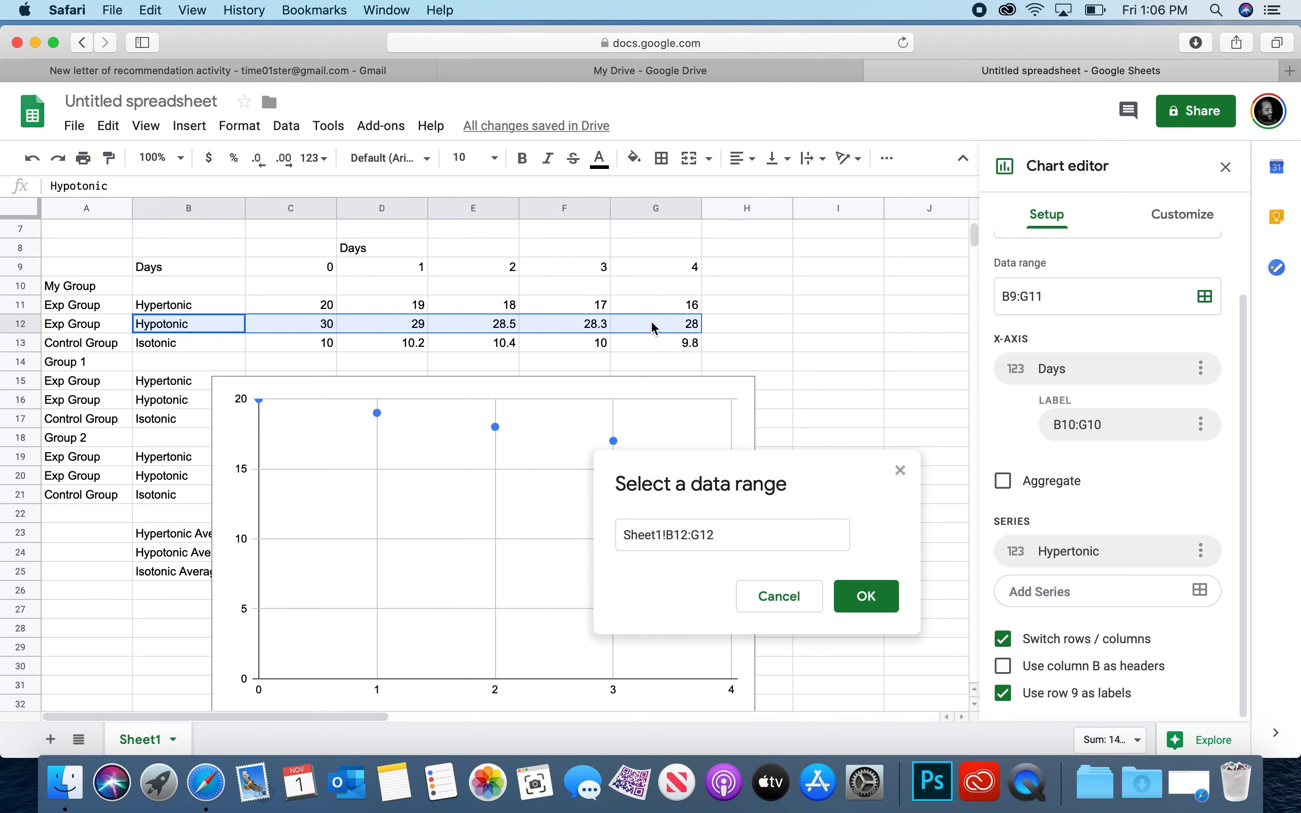
{"action": "left_click", "coordinate": [852, 601]}
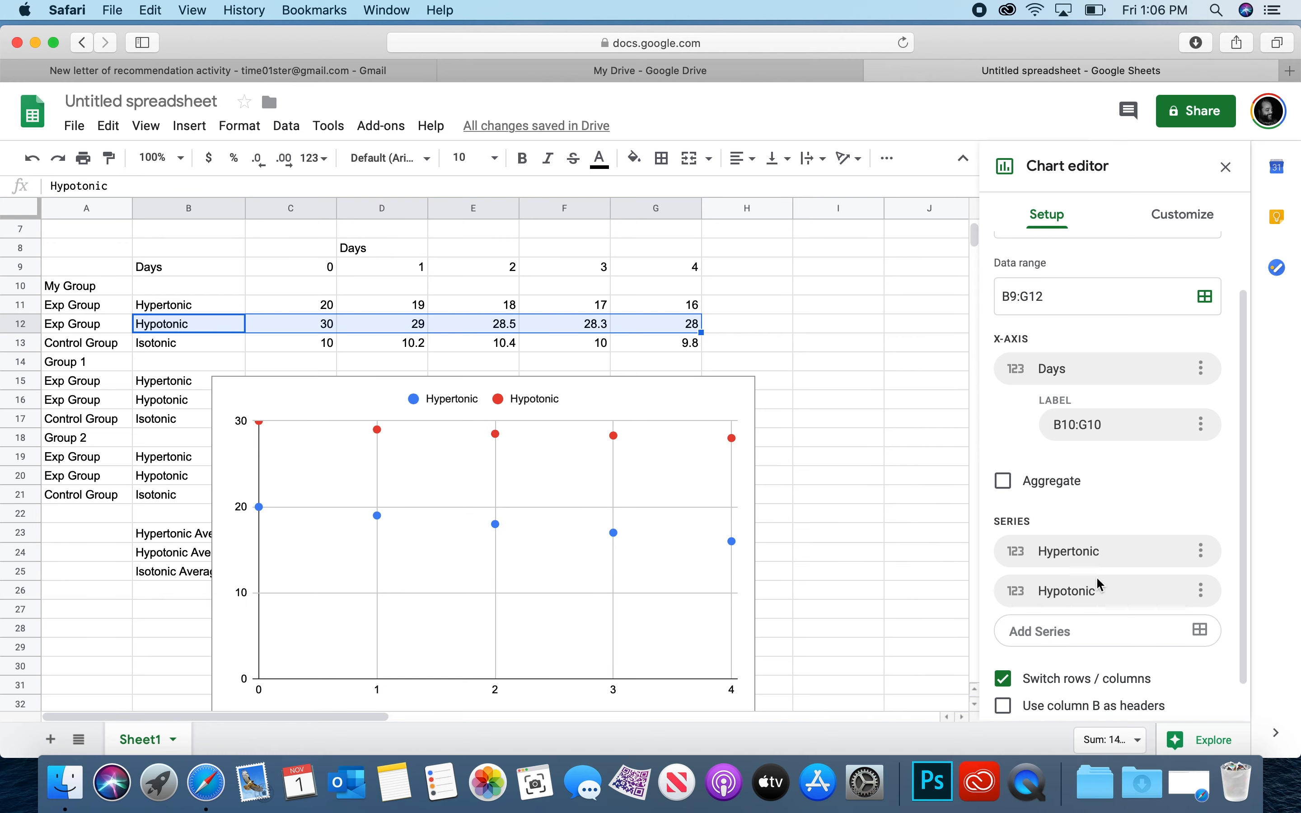
Step: Add the control group's isotonic row, B13:G13, to the scatter chart as a third series
{"action": "left_click", "coordinate": [1081, 637]}
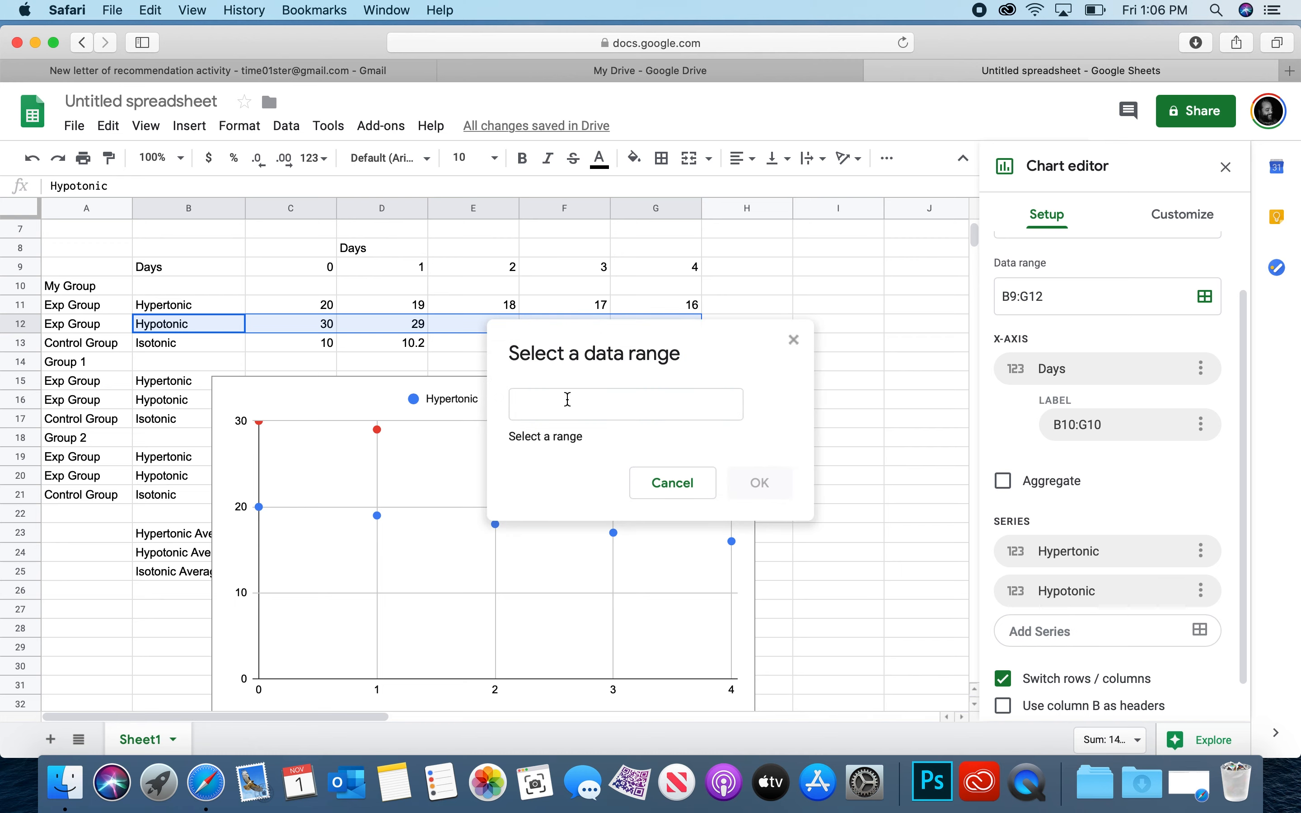
{"action": "left_click_drag", "start_coordinate": [505, 338], "coordinate": [660, 470]}
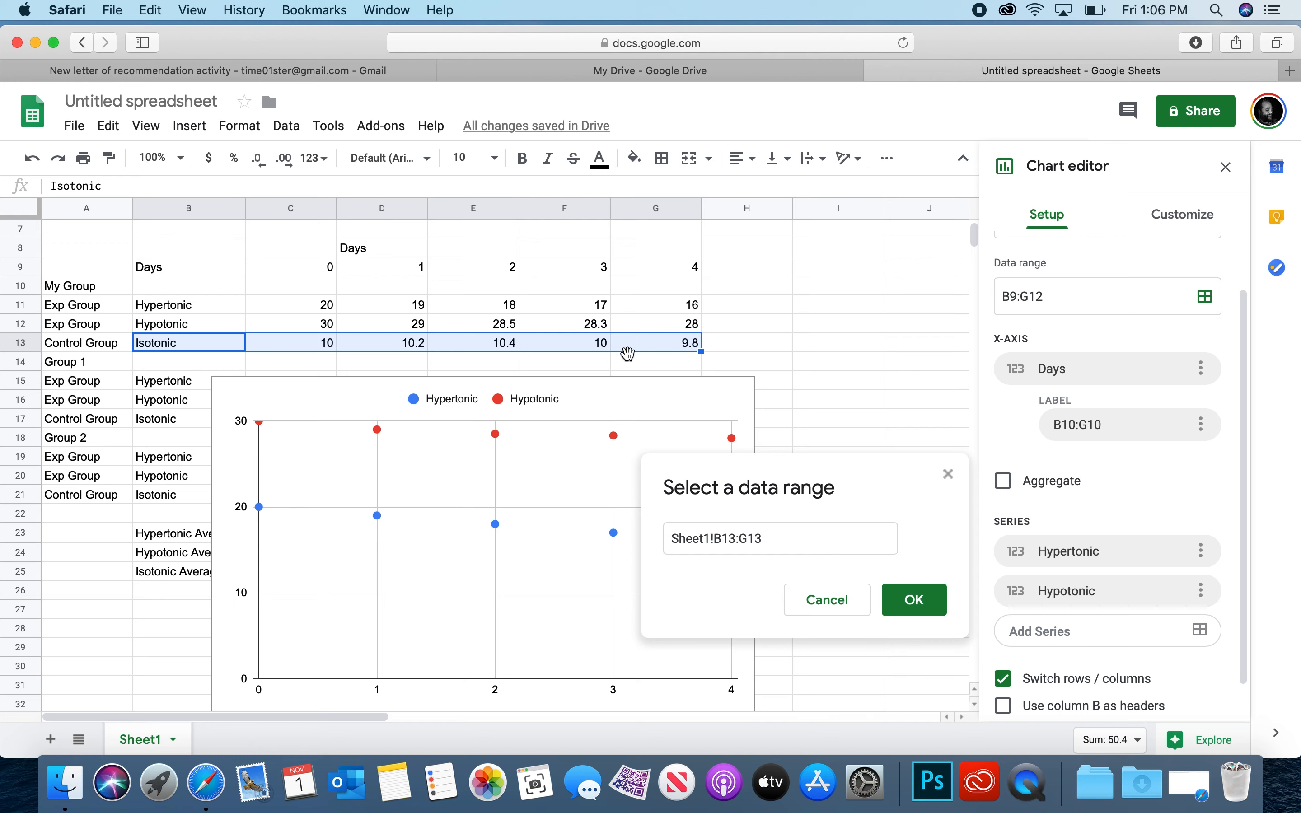
{"action": "left_click", "coordinate": [928, 599]}
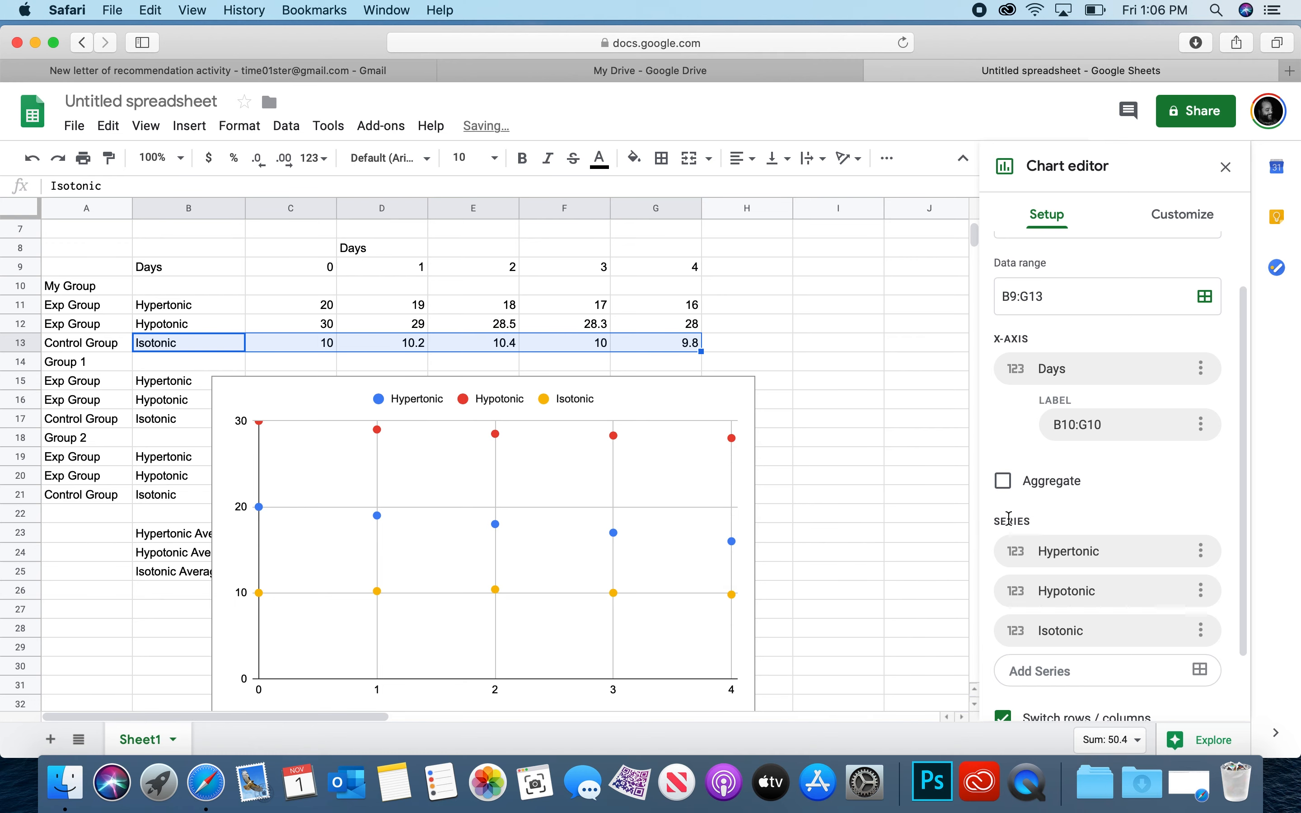
Step: Enter "Change in mass due to Osmosis in three different solutions" as the chart's vertical axis title
{"action": "scroll", "coordinate": [1118, 504], "scroll_direction": "down", "scroll_amount": 2}
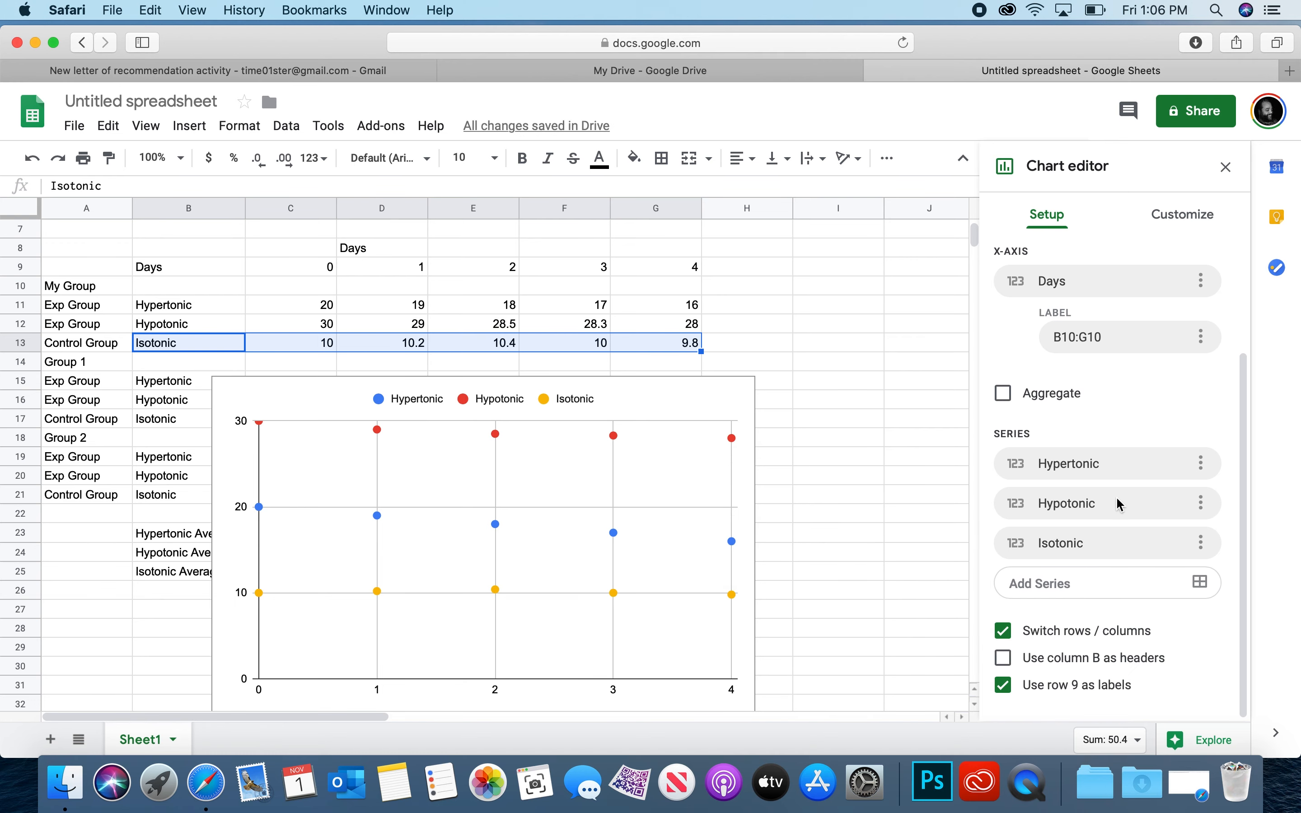
{"action": "scroll", "coordinate": [1120, 504], "scroll_direction": "up", "scroll_amount": 3}
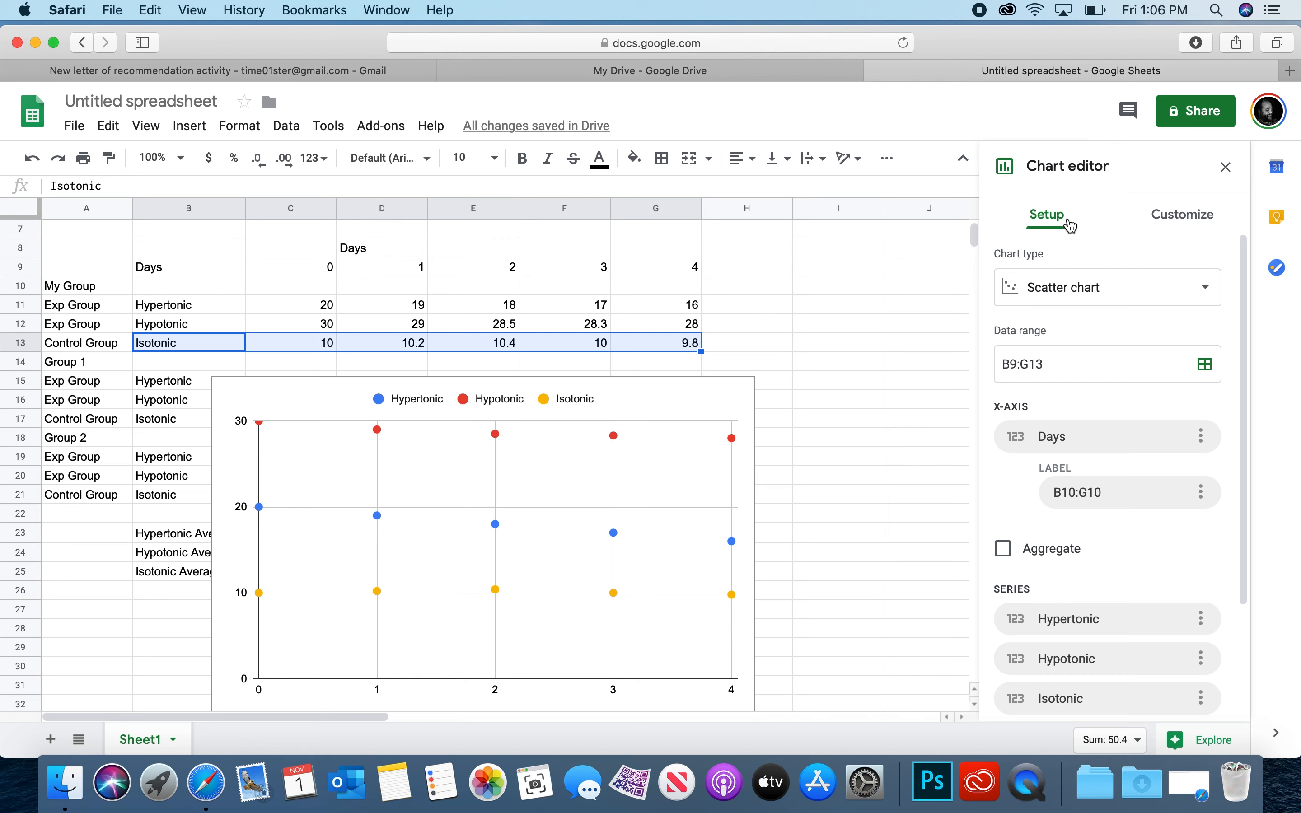
{"action": "left_click", "coordinate": [1171, 218]}
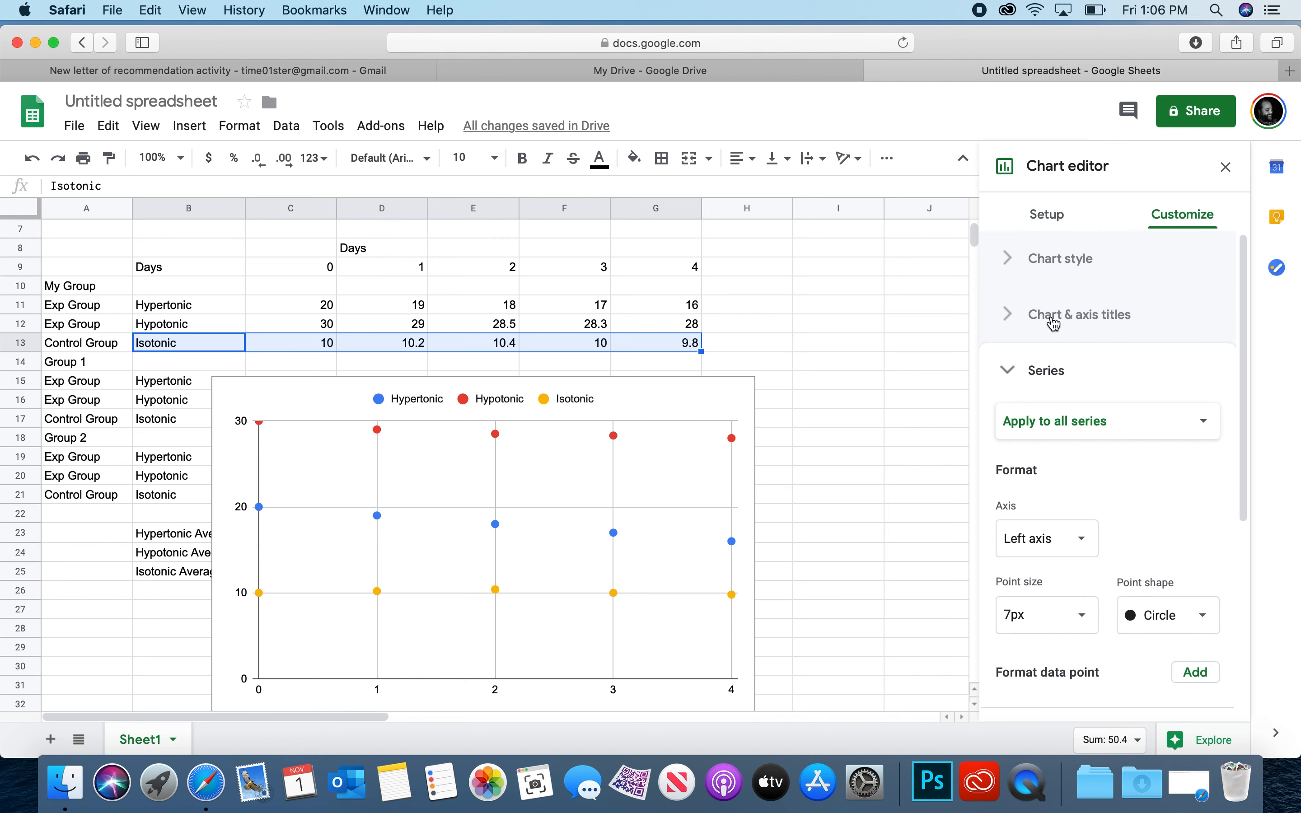
{"action": "left_click", "coordinate": [1054, 322]}
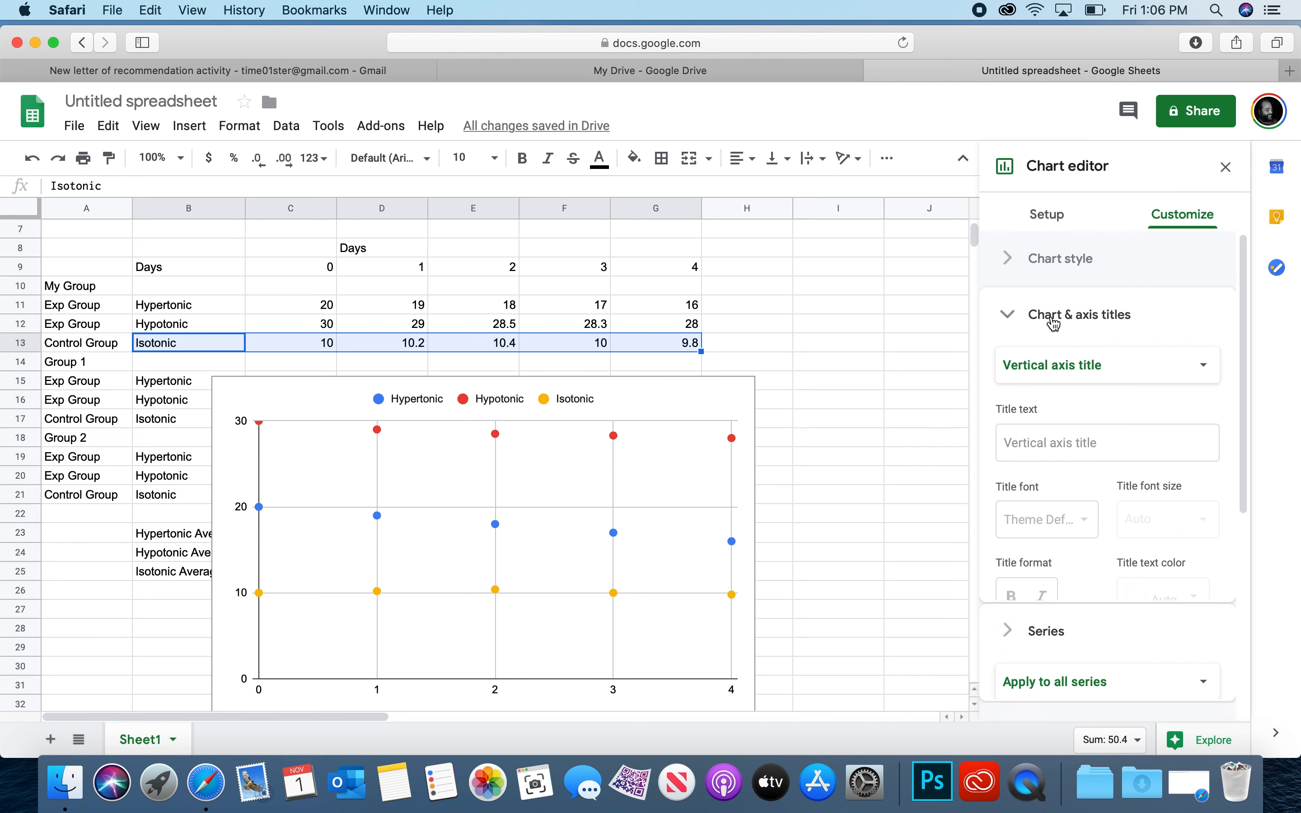
{"action": "left_click", "coordinate": [1046, 442]}
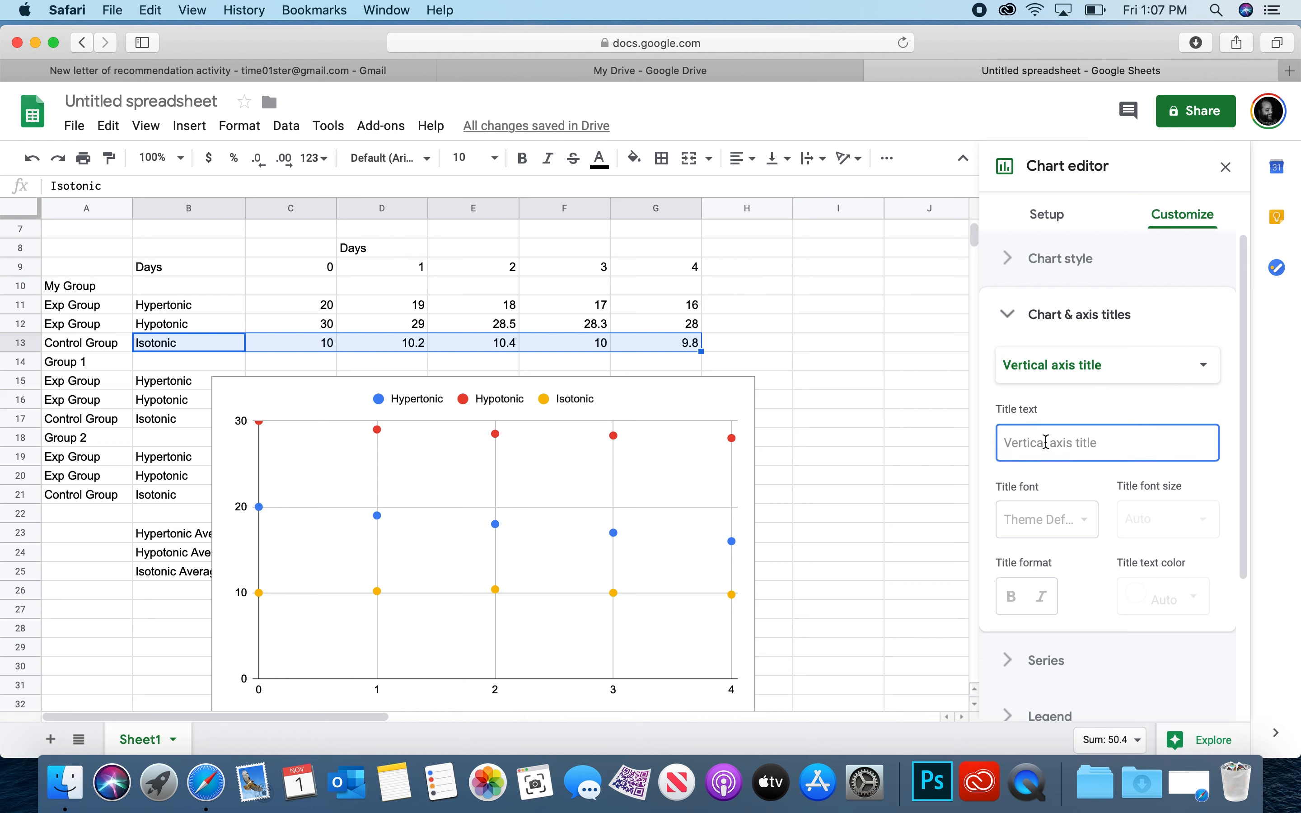
{"action": "type", "text": "Change in mass due to osmosi"}
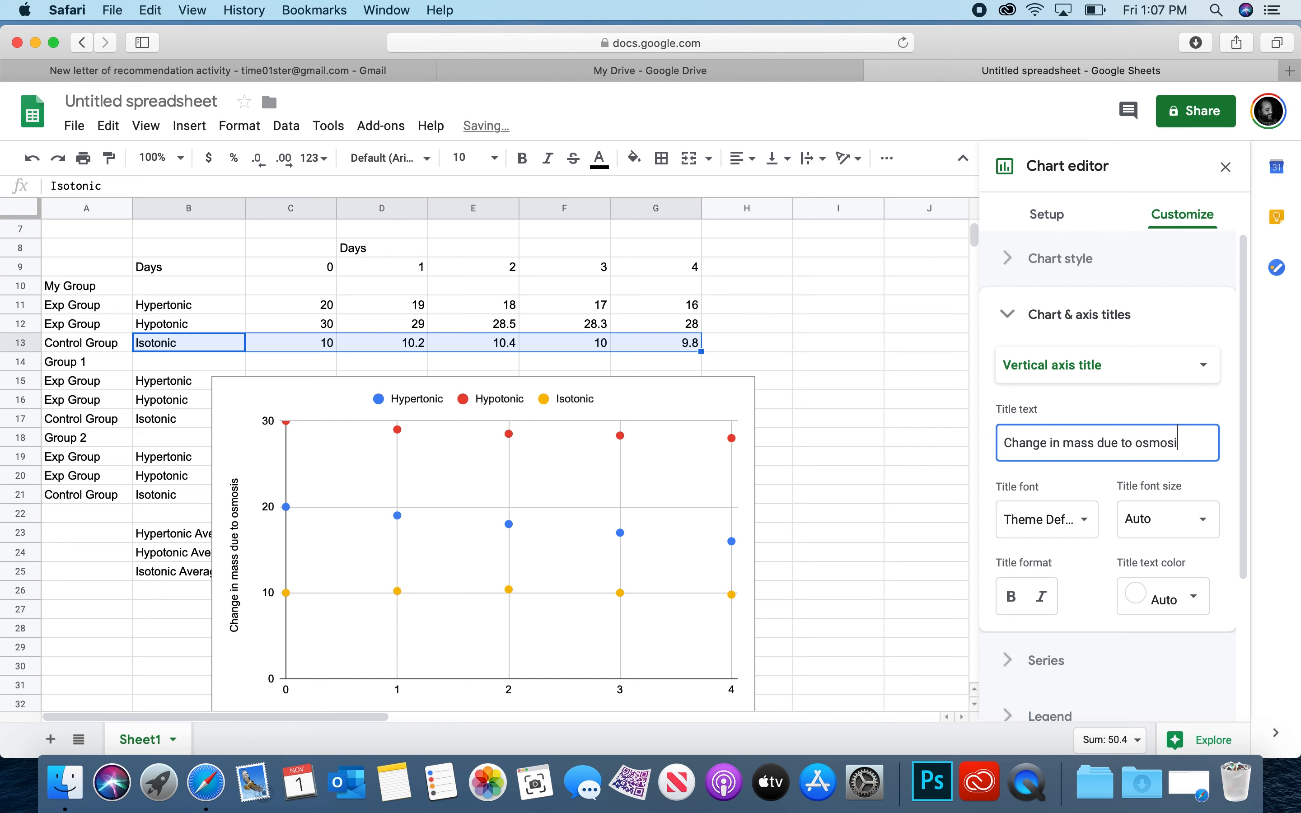
{"action": "key", "text": "BackSpace"}
{"action": "key", "text": "BackSpace"}
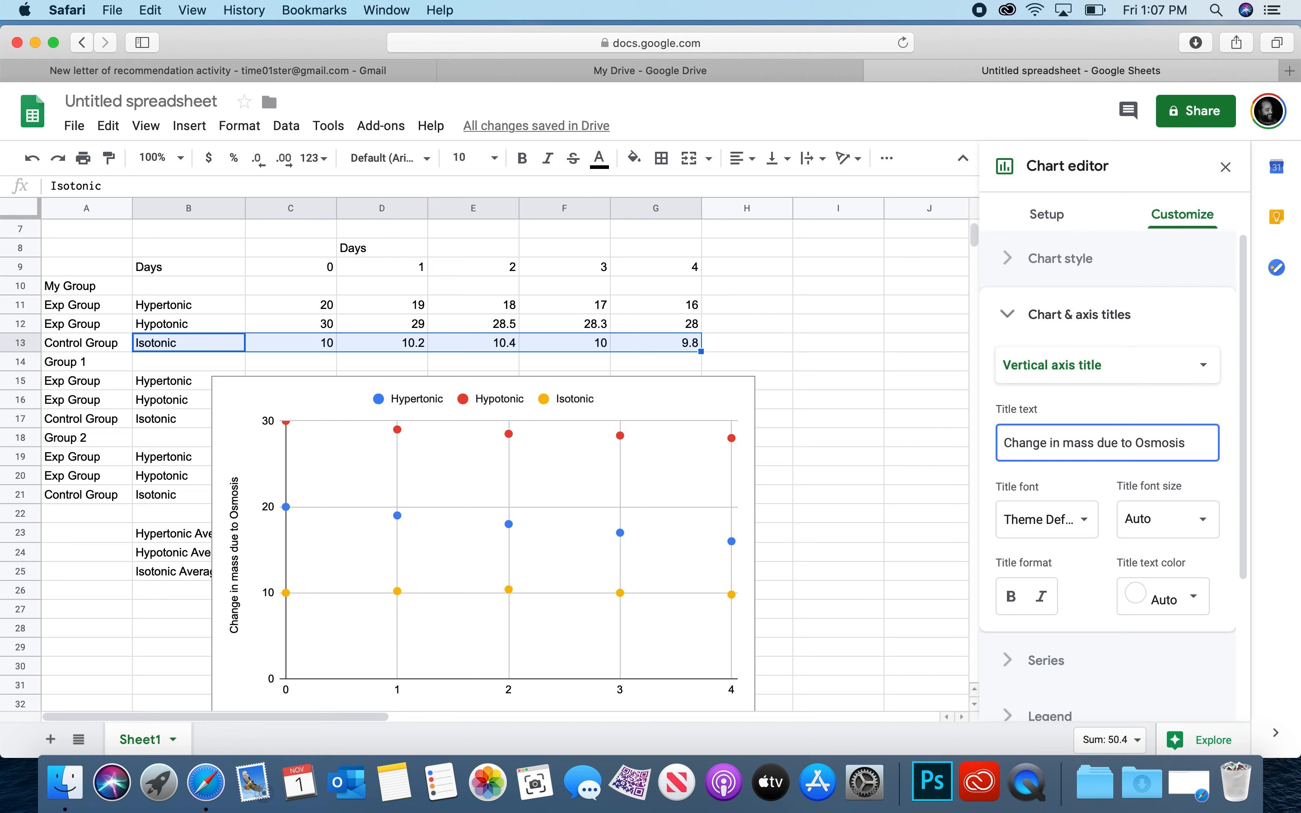
{"action": "type", "text": "three di"}
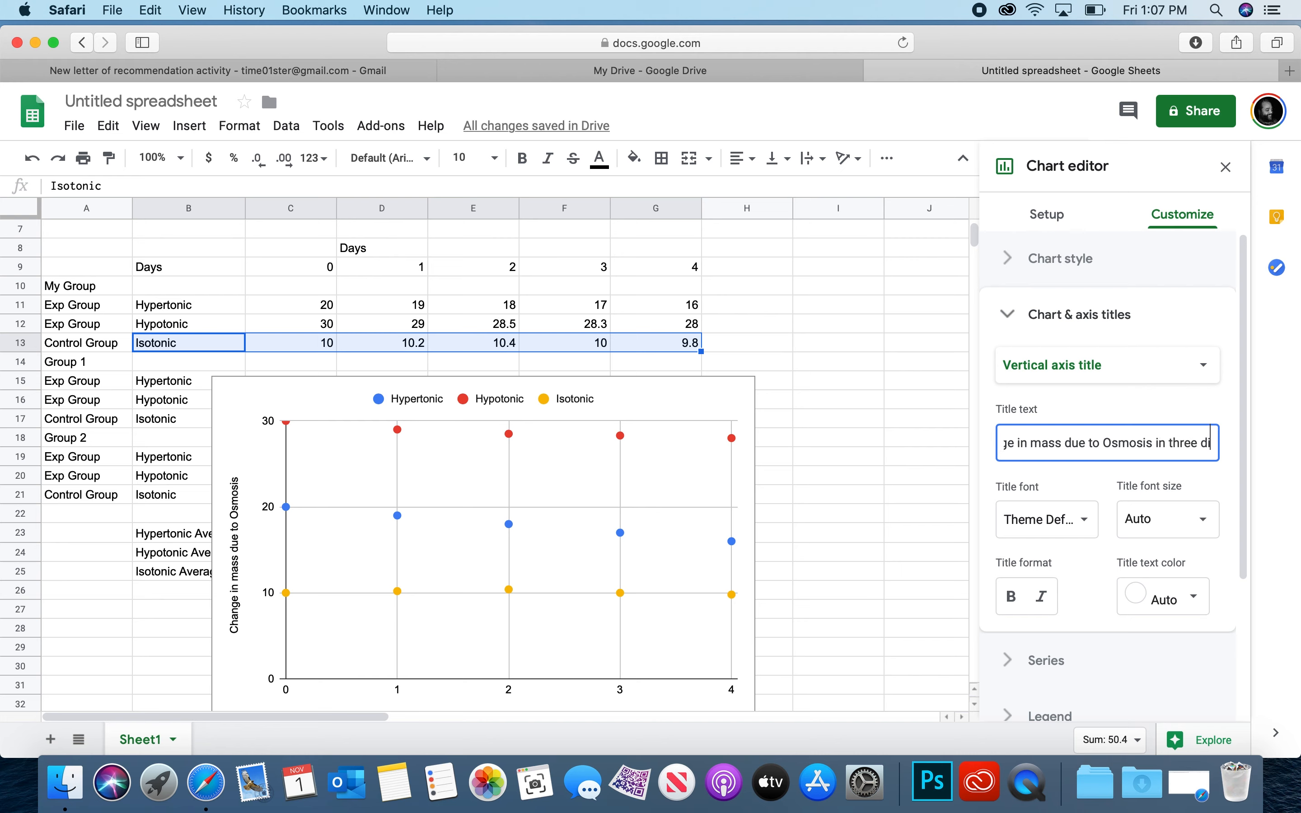
{"action": "type", "text": "fferent so"}
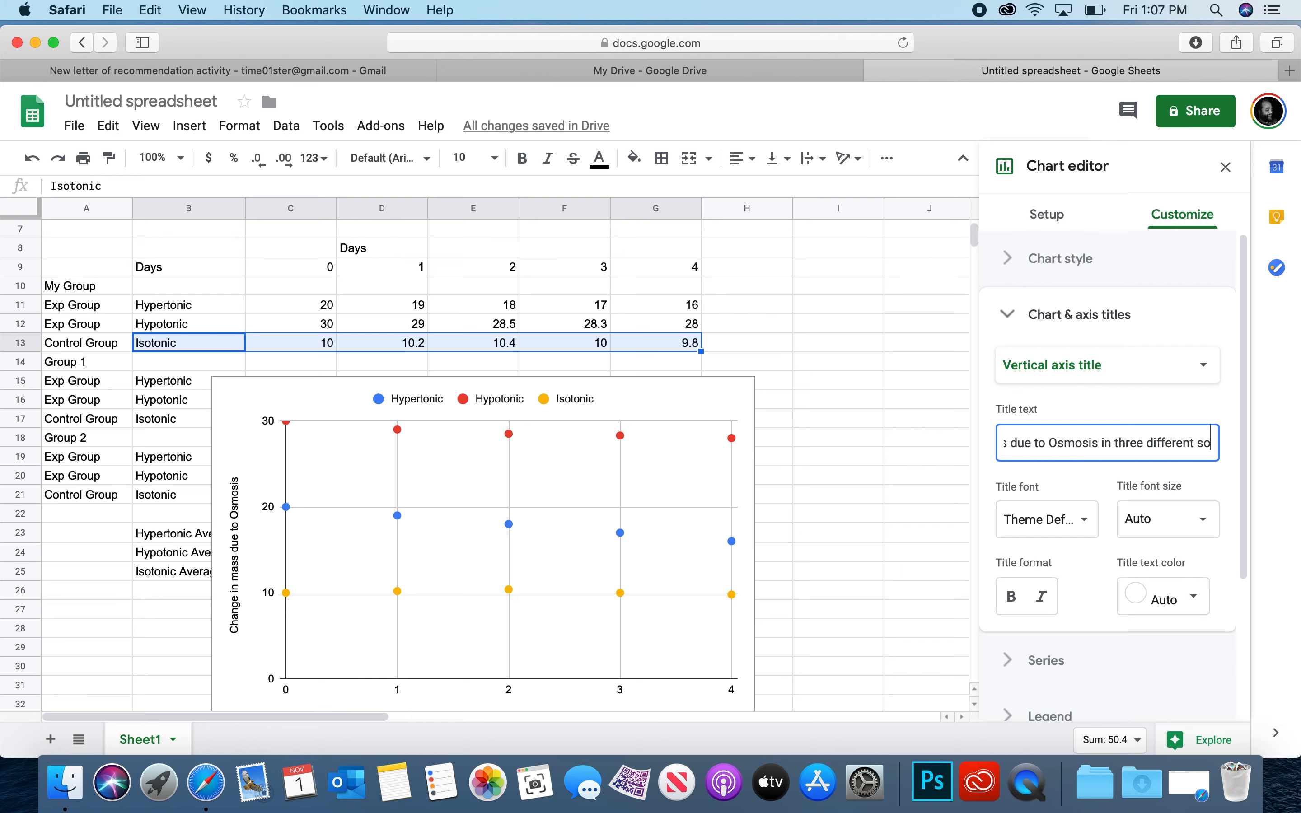
{"action": "type", "text": "lutions"}
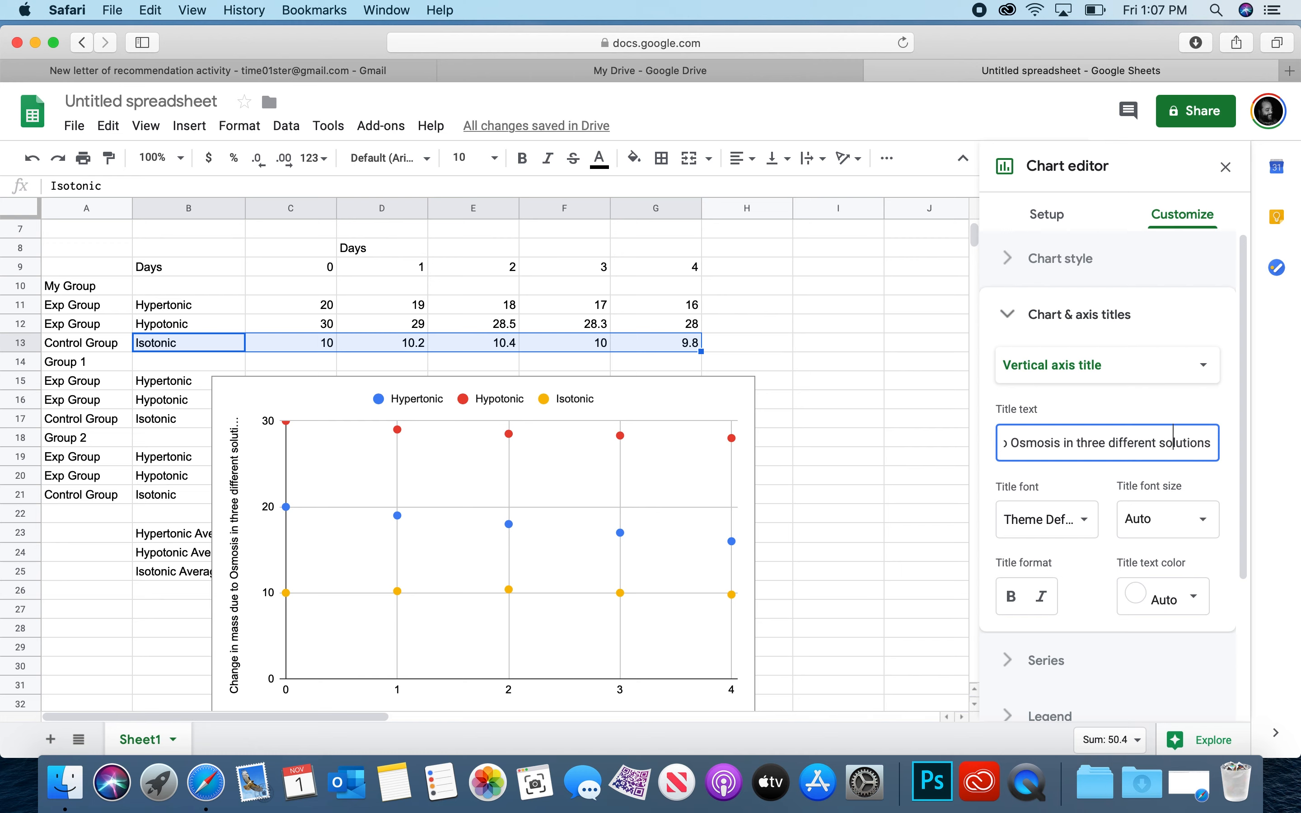
Step: Capitalize "Different" and "Solutions" in the vertical axis title text
{"action": "left_click", "coordinate": [1165, 443]}
{"action": "key", "text": "BackSpace"}
{"action": "type", "text": "S"}
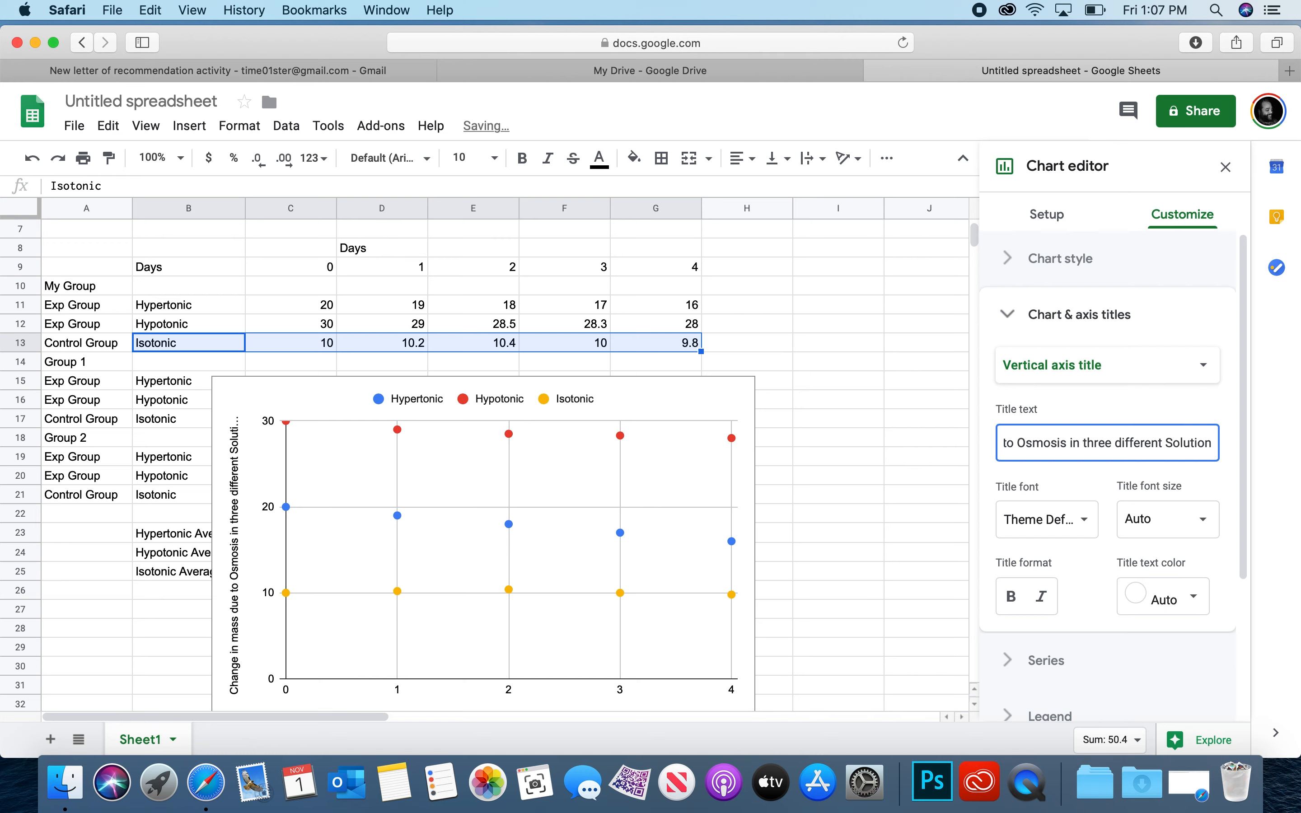
{"action": "key", "text": "Left"}
{"action": "key", "text": "Left"}
{"action": "key", "text": "Left"}
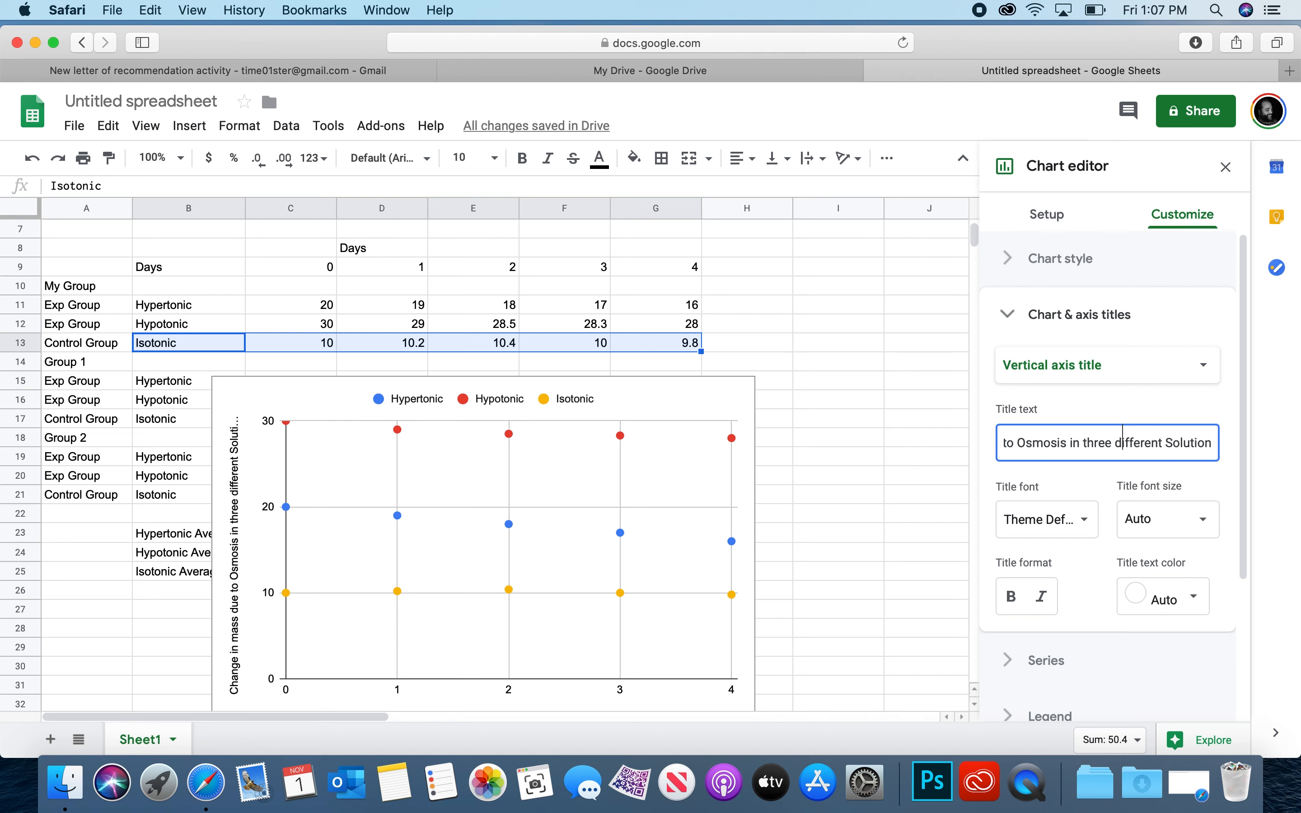
{"action": "key", "text": "BackSpace"}
{"action": "type", "text": "D"}
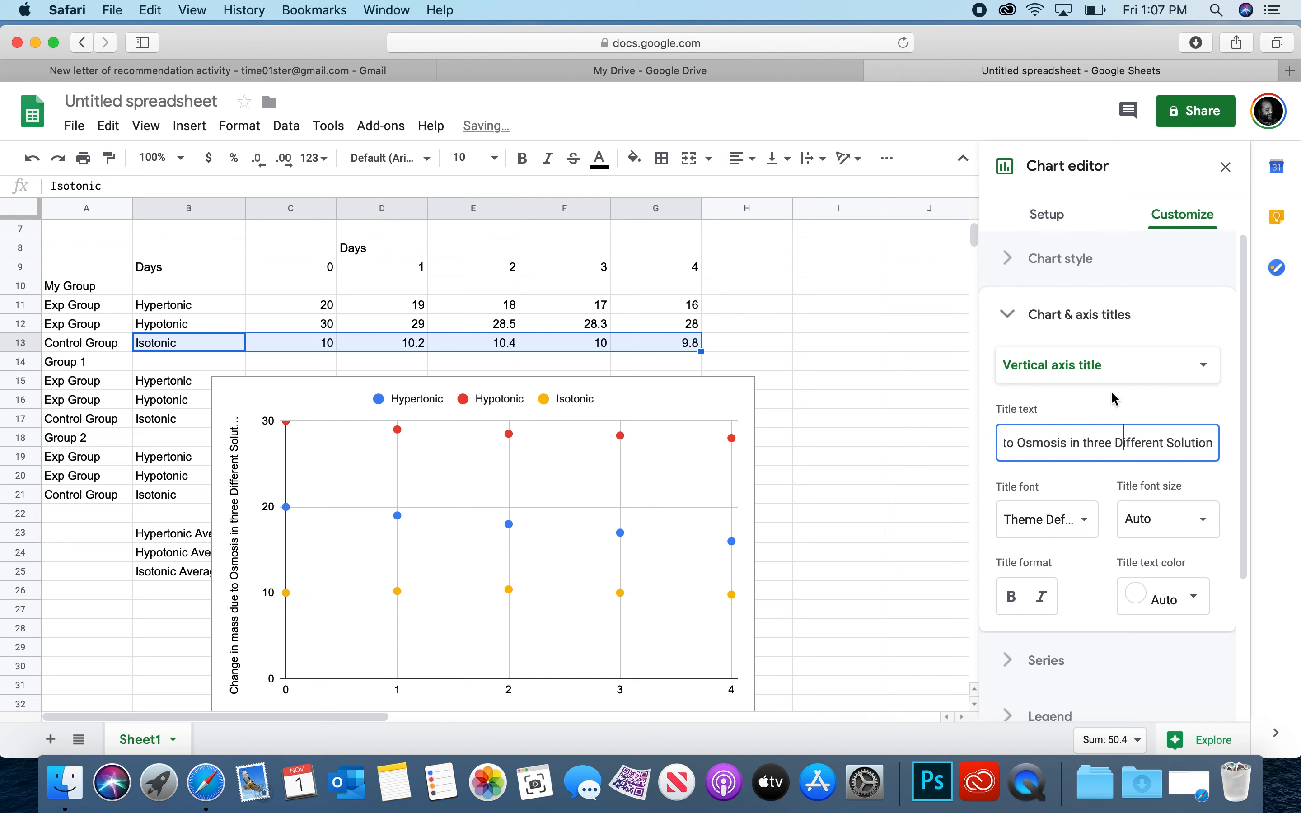
{"action": "scroll", "coordinate": [1056, 424], "scroll_direction": "down", "scroll_amount": 4}
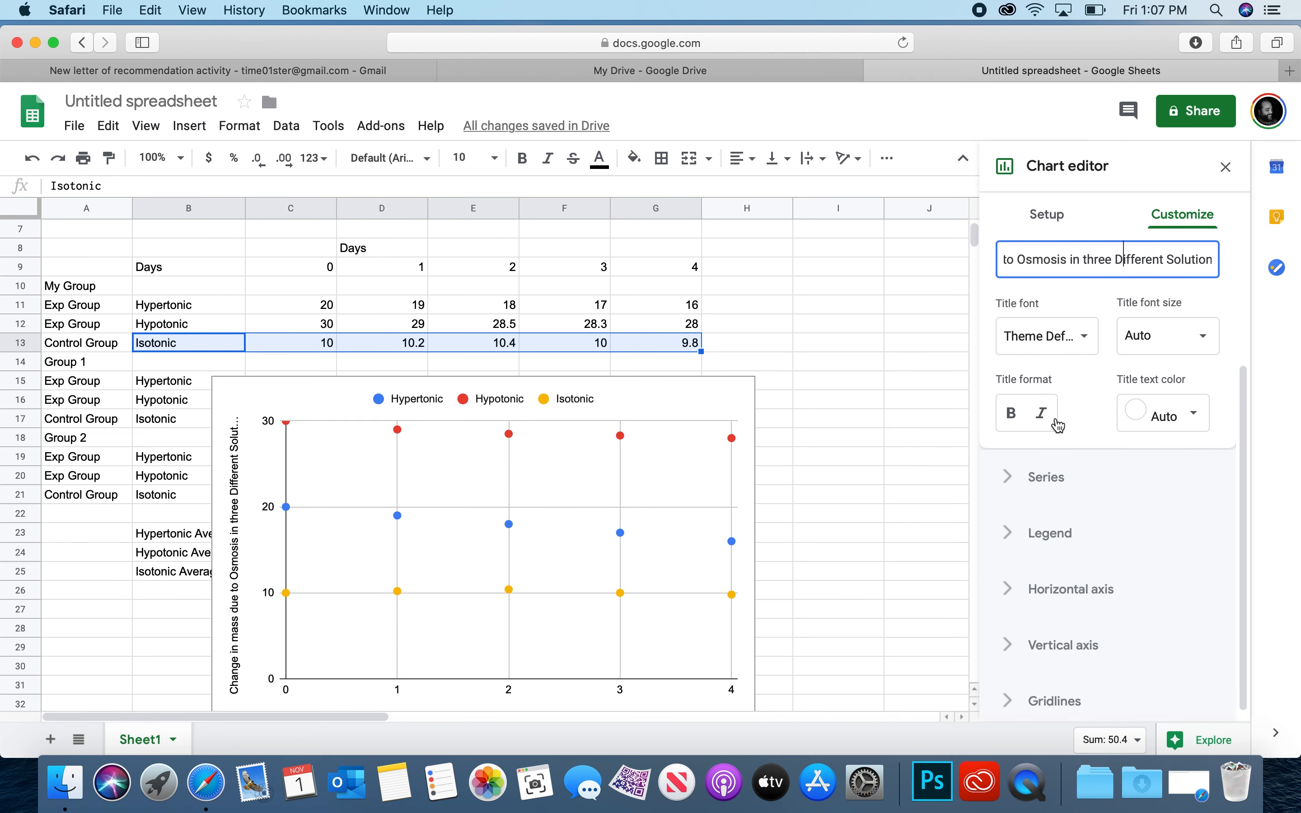
{"action": "scroll", "coordinate": [1061, 409], "scroll_direction": "up", "scroll_amount": 4}
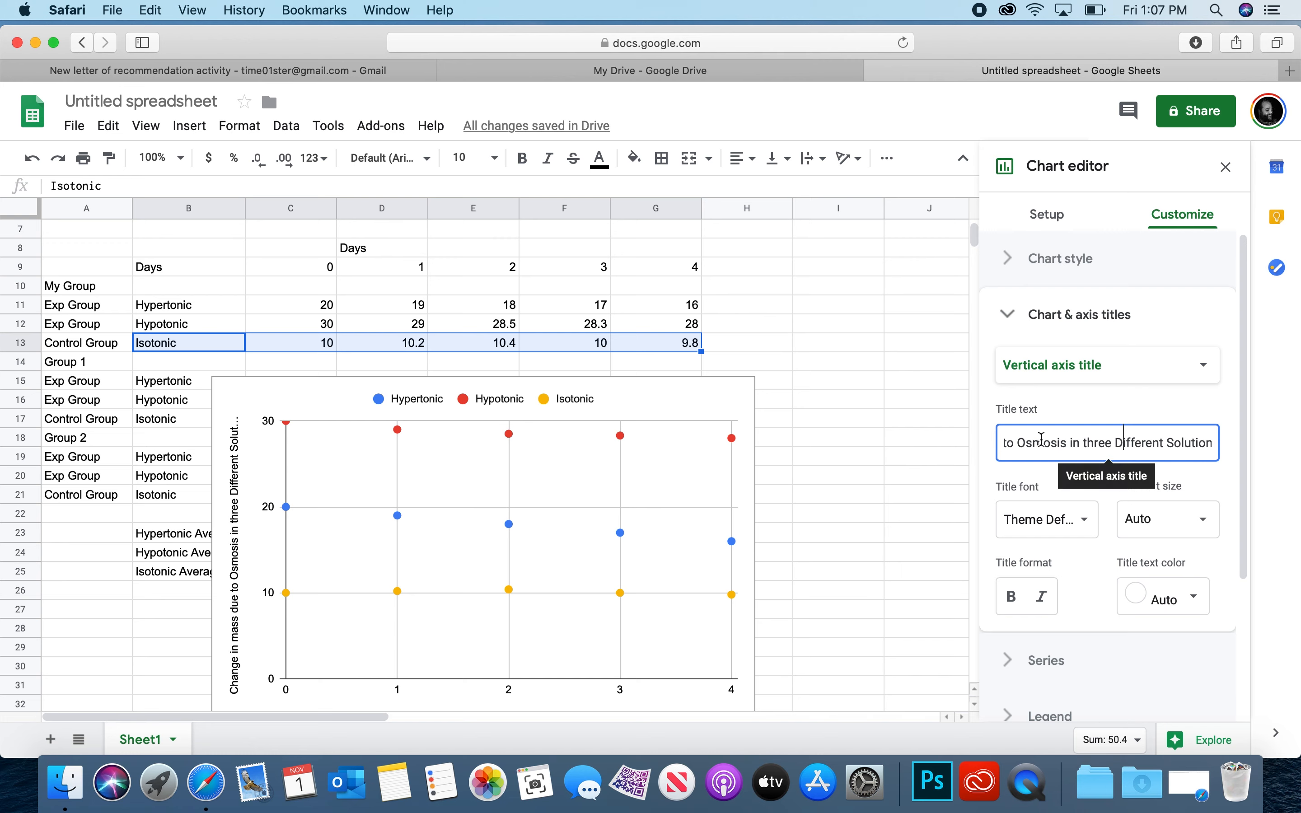
Step: Copy the full vertical axis title text and clear it from the vertical axis title
{"action": "left_click", "coordinate": [1139, 371]}
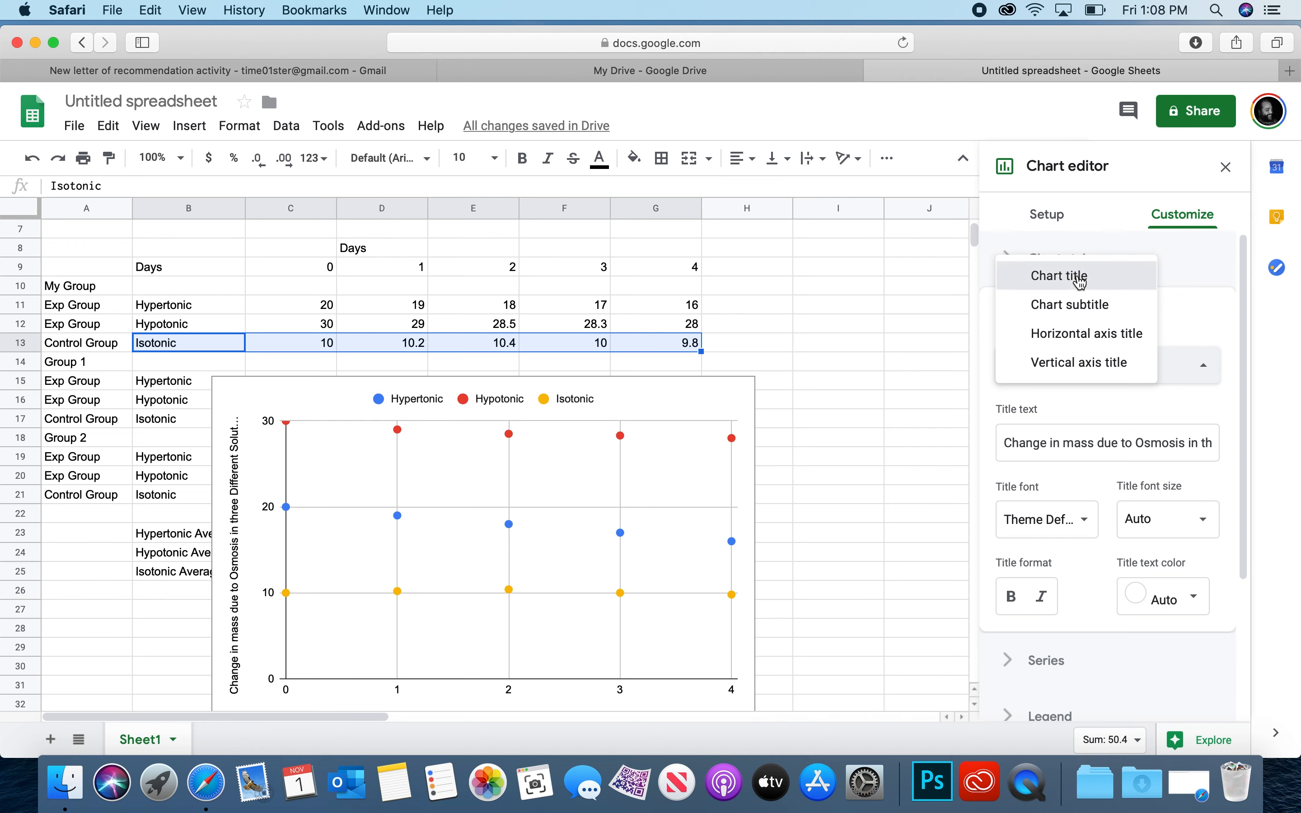
{"action": "left_click", "coordinate": [1080, 277]}
{"action": "left_click", "coordinate": [1133, 367]}
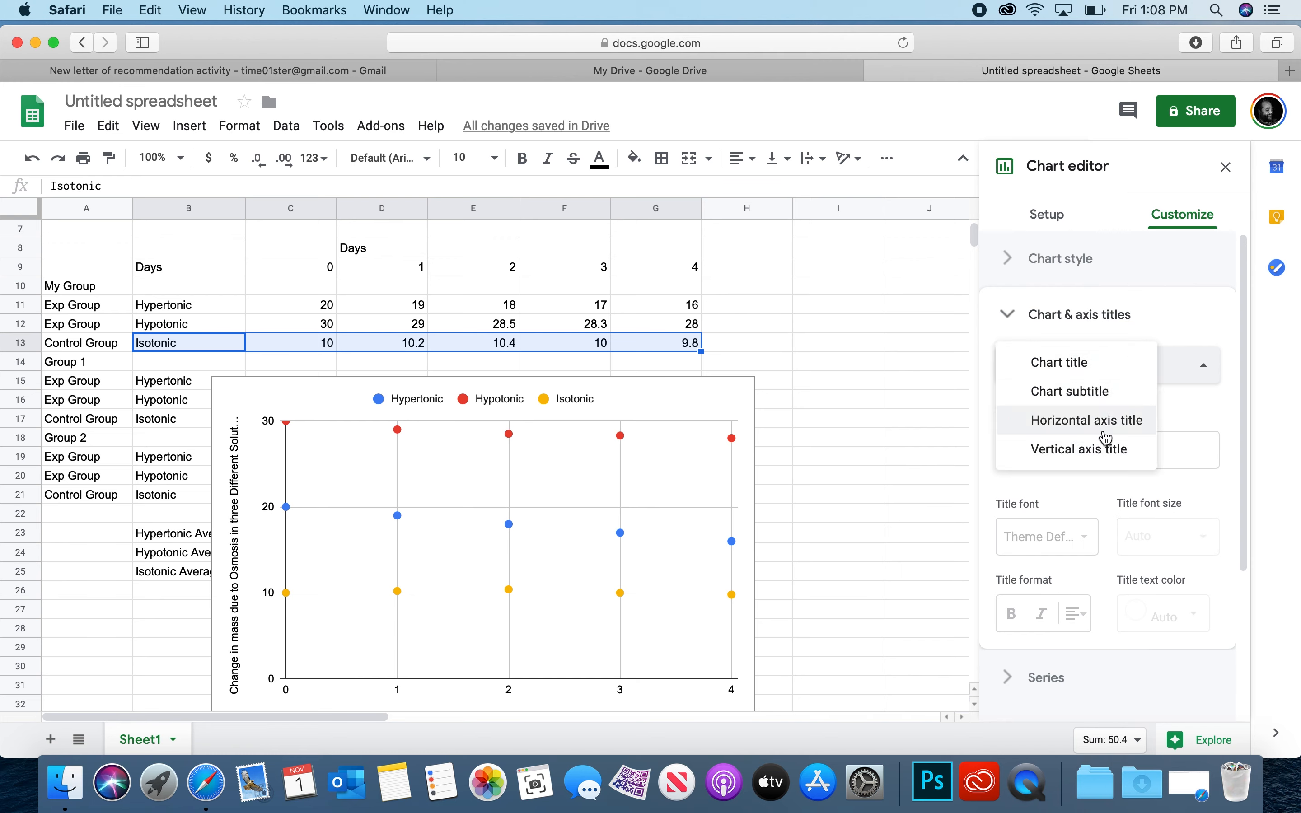
{"action": "left_click", "coordinate": [1108, 427]}
{"action": "left_click", "coordinate": [1099, 384]}
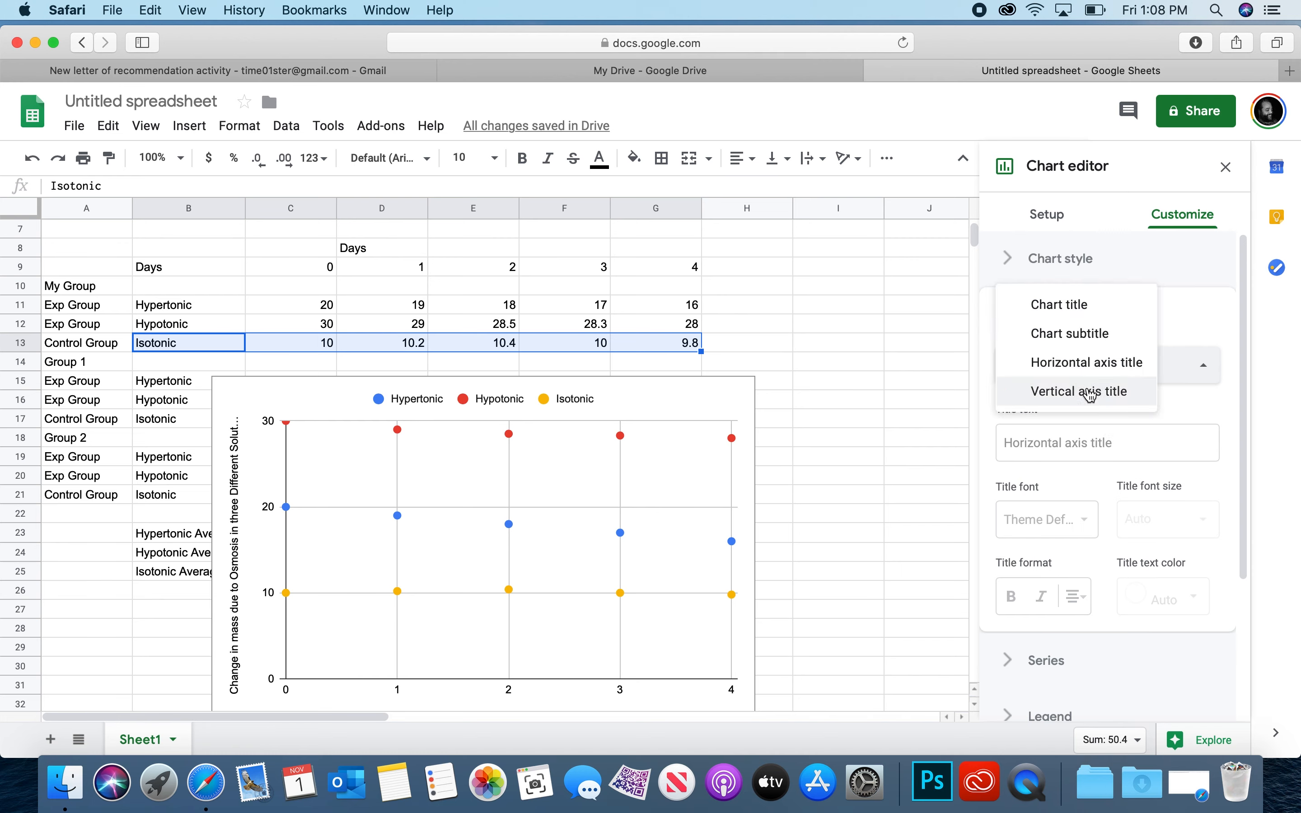
{"action": "left_click", "coordinate": [1094, 390]}
{"action": "left_click_drag", "start_coordinate": [1004, 443], "coordinate": [1296, 442]}
{"action": "key", "text": "super+c"}
{"action": "key", "text": "BackSpace"}
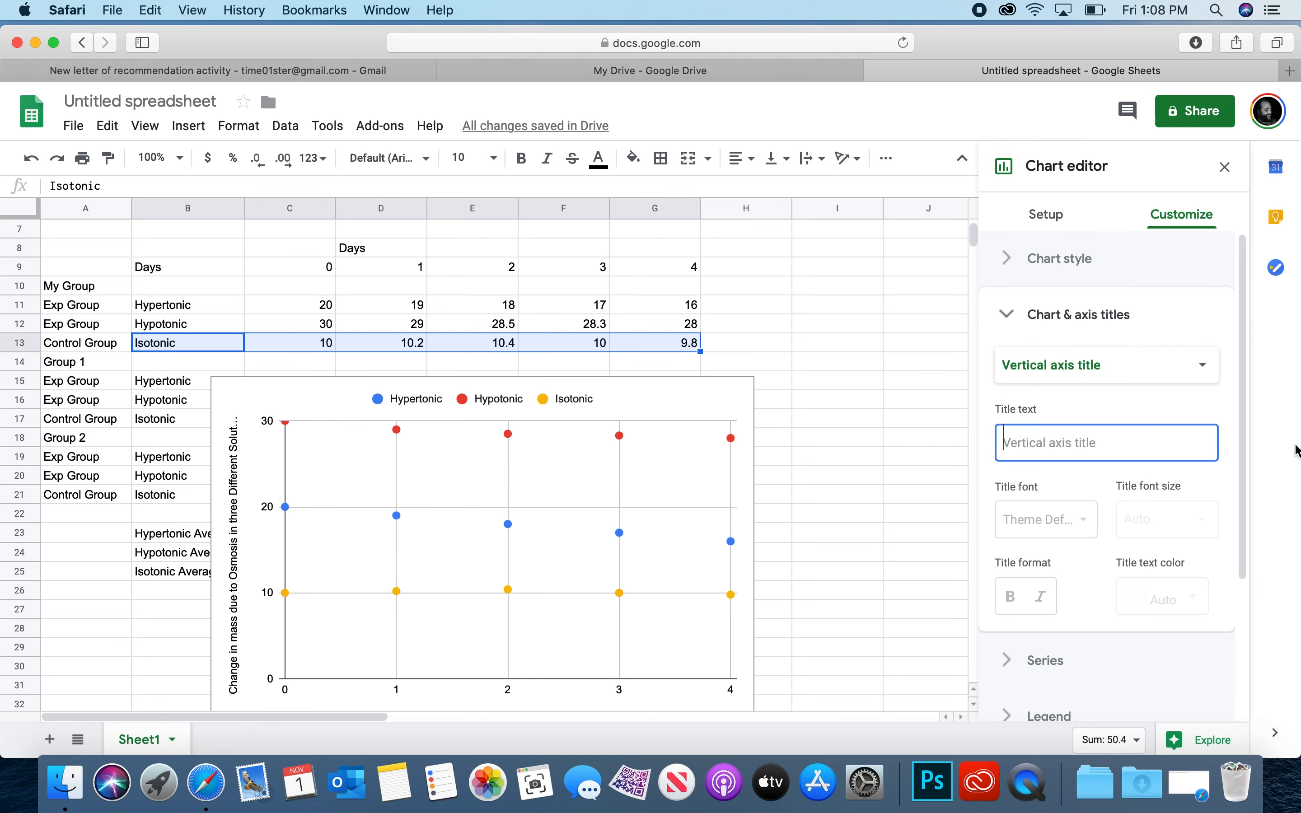
Step: Paste the copied text "Change in mass due to Osmosis in three Different Solutions" as the chart title
{"action": "left_click", "coordinate": [1094, 371]}
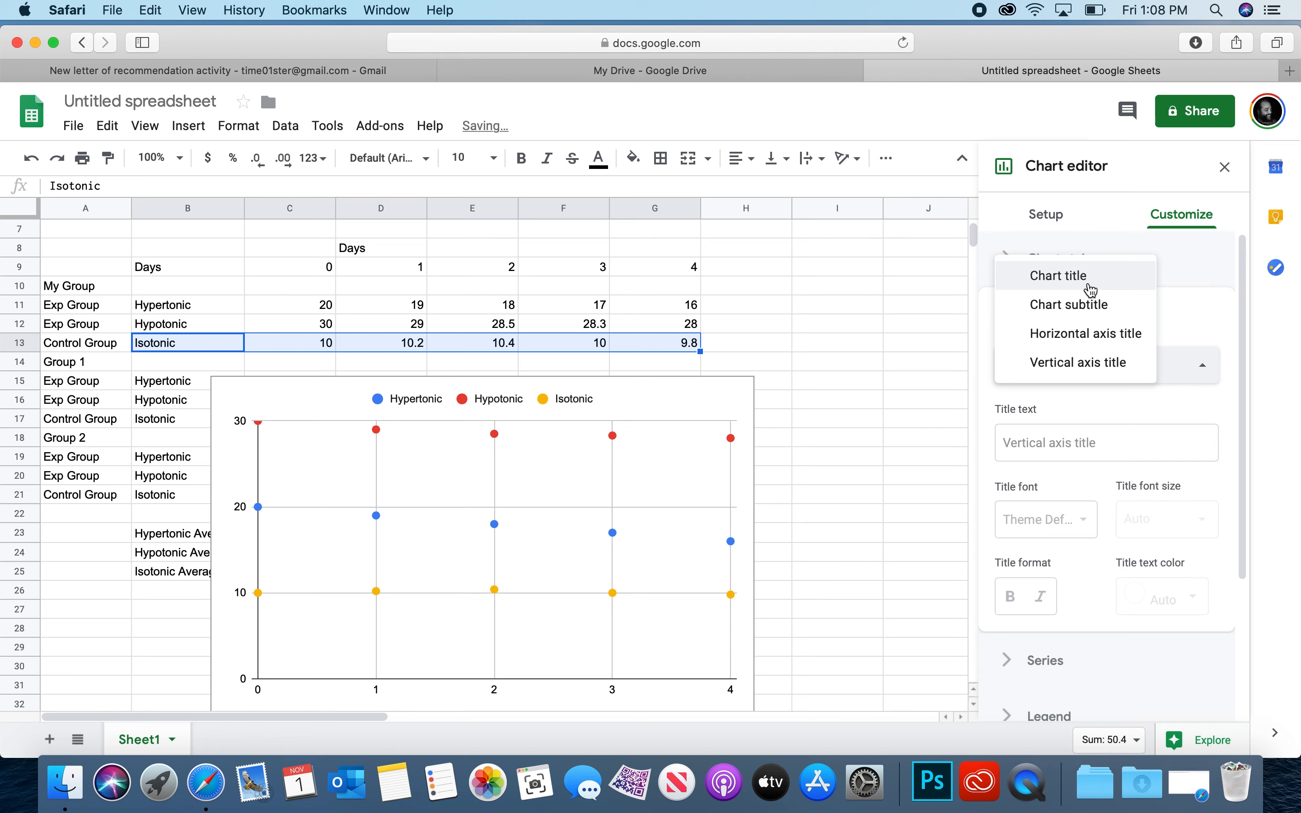
{"action": "left_click", "coordinate": [1072, 275]}
{"action": "left_click", "coordinate": [1097, 451]}
{"action": "key", "text": "super+v"}
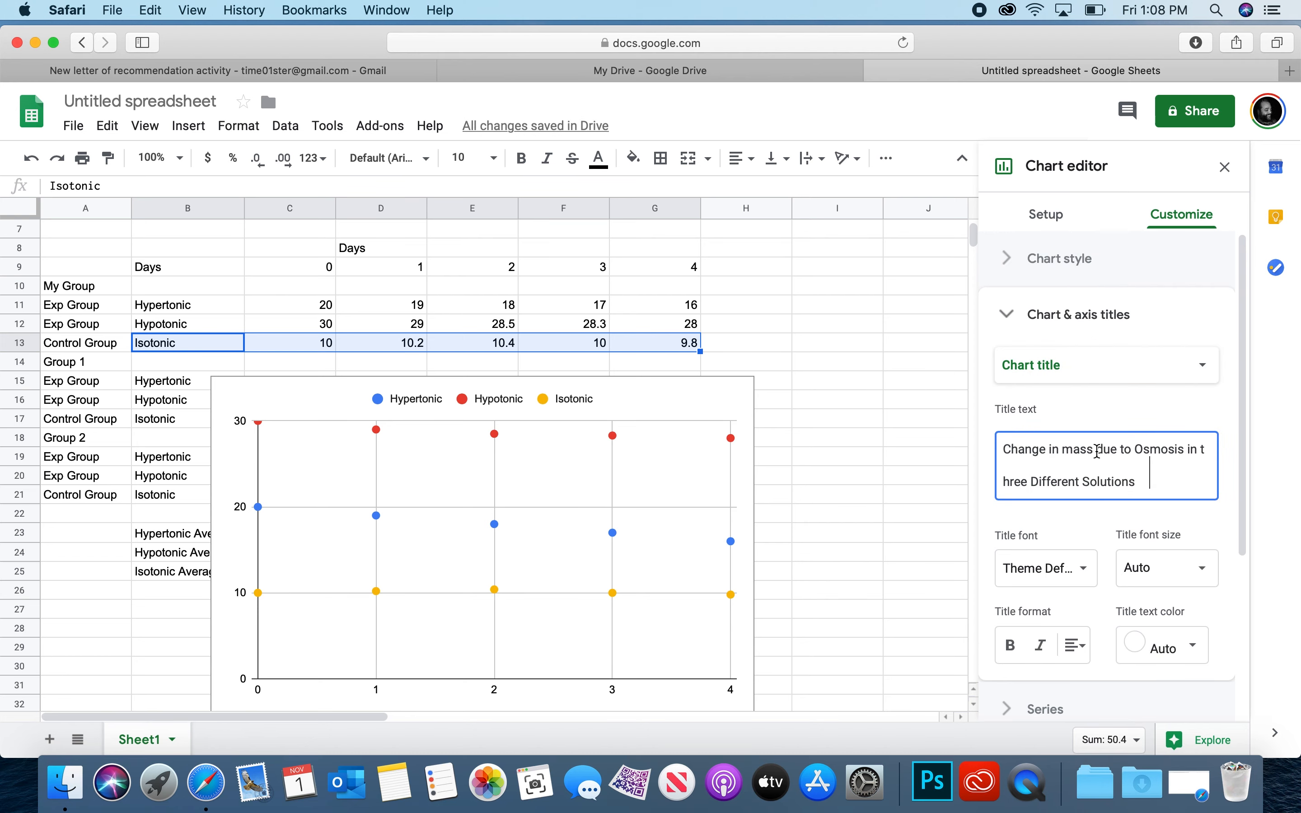
Step: Set the chart's horizontal axis title to "Days"
{"action": "left_click", "coordinate": [1084, 377]}
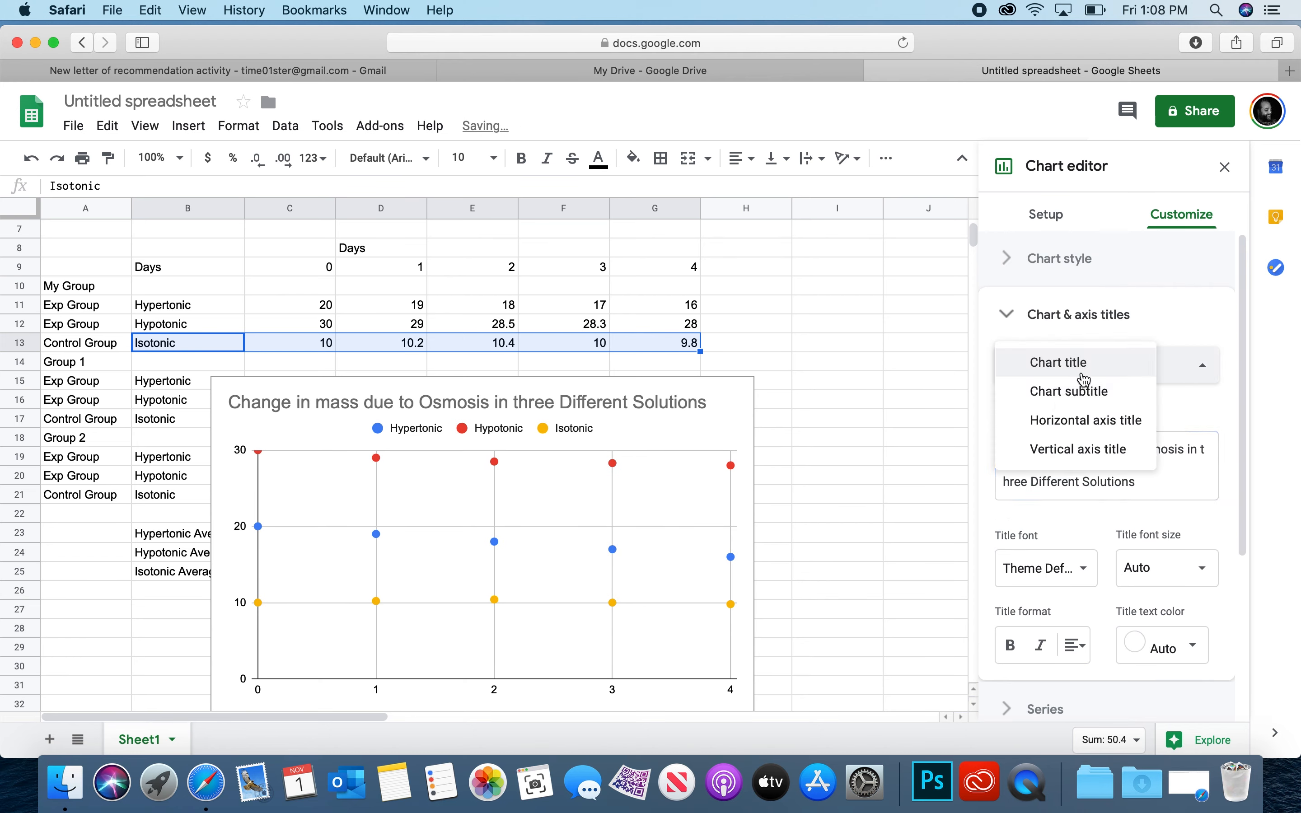
{"action": "left_click", "coordinate": [1078, 420]}
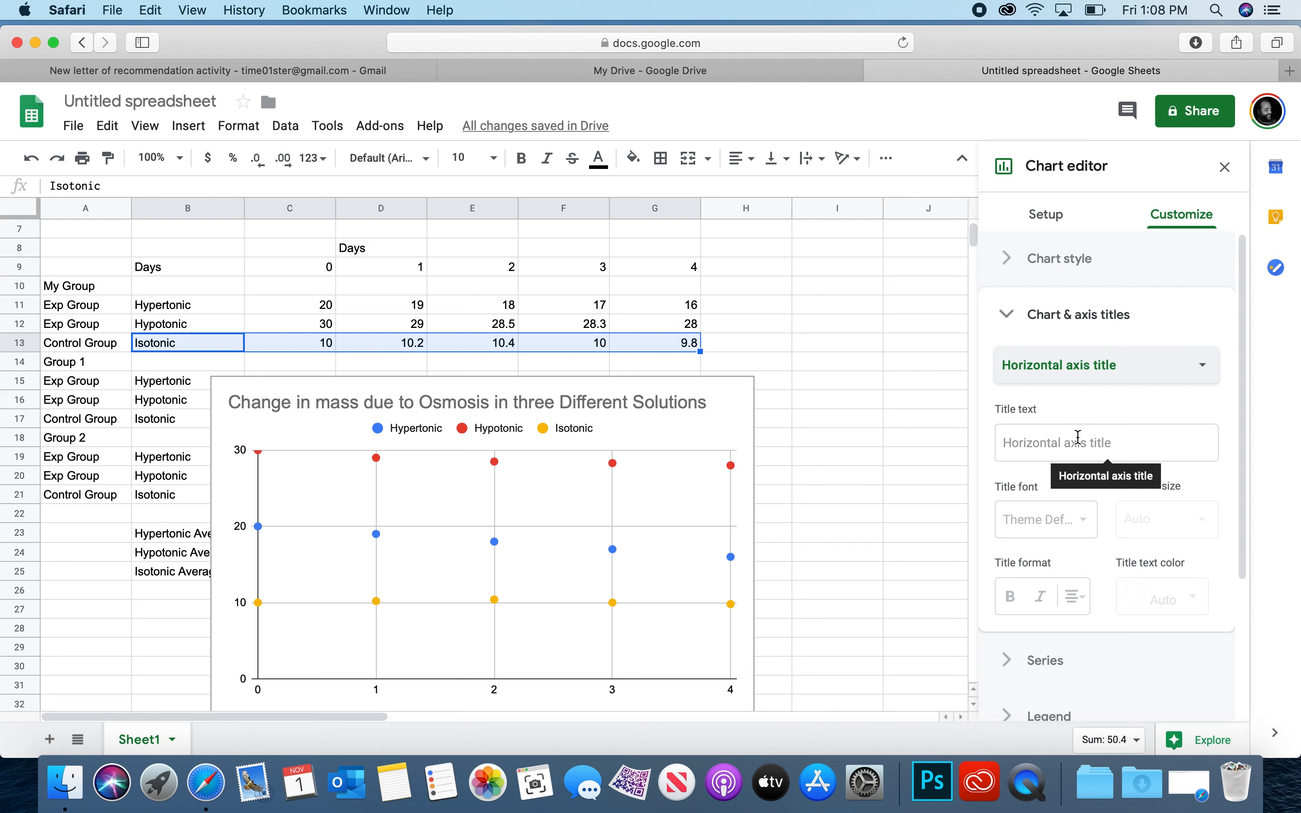
{"action": "left_click", "coordinate": [1078, 437]}
{"action": "type", "text": "Days"}
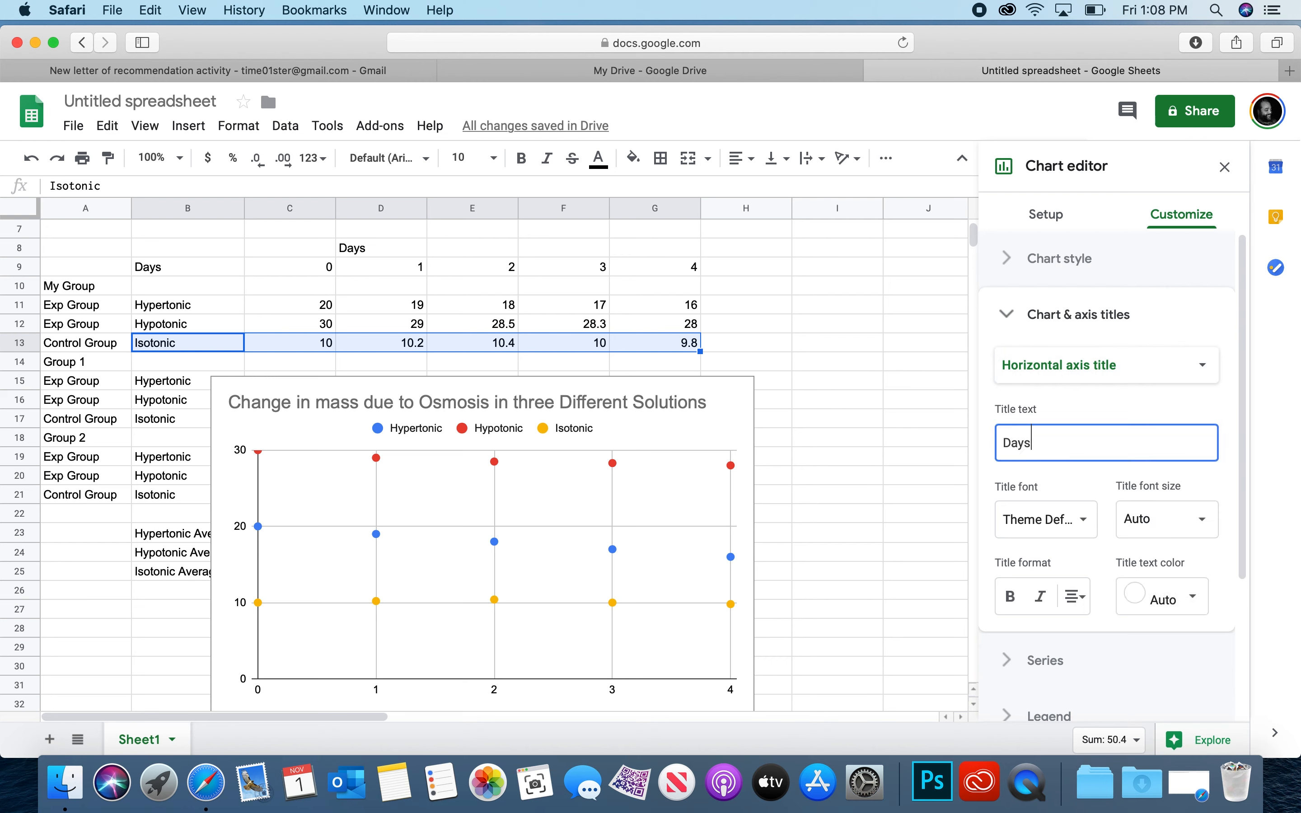
Step: Set the chart's vertical axis title to "Mass (g)"
{"action": "left_click", "coordinate": [1100, 381]}
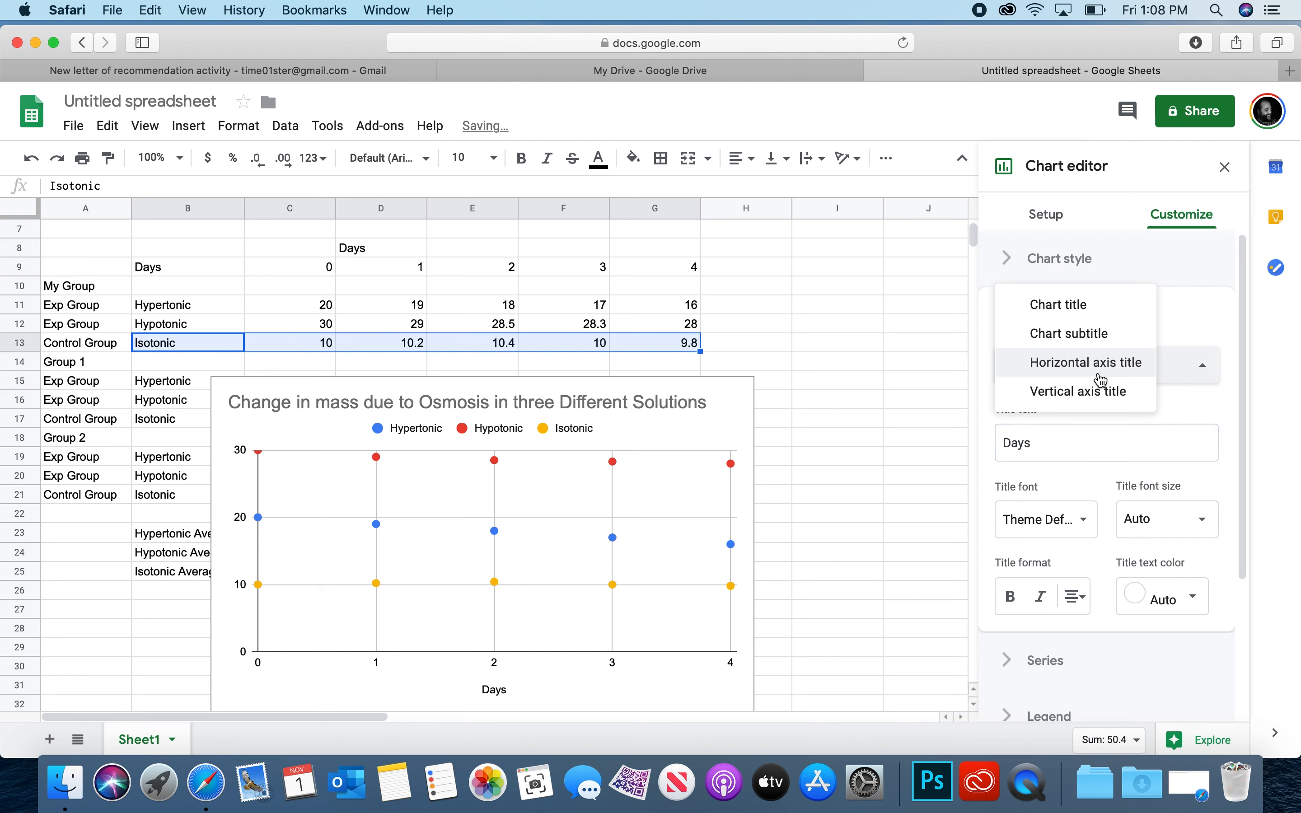
{"action": "left_click", "coordinate": [1083, 398]}
{"action": "left_click", "coordinate": [1078, 442]}
{"action": "type", "text": "Mass (g"}
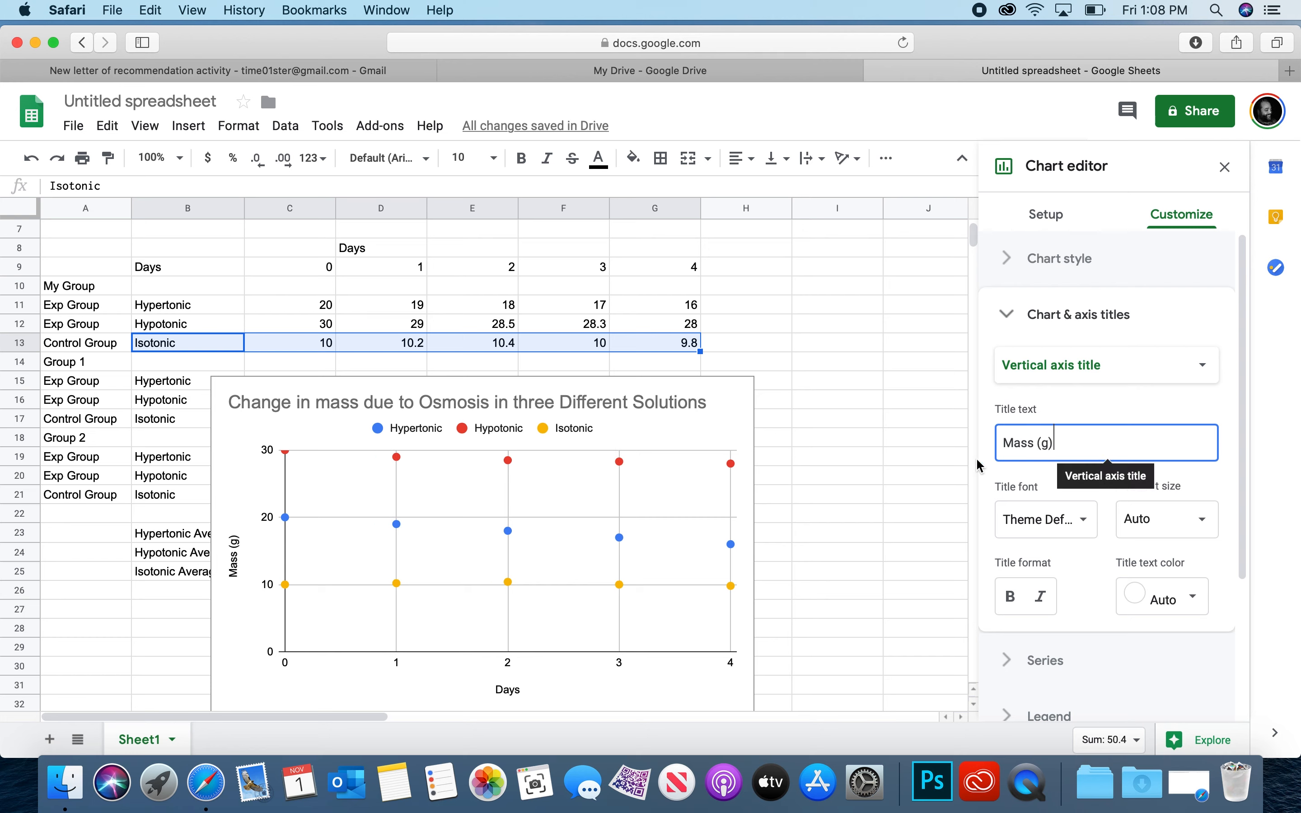
Step: Add trendlines to all series of the scatter chart and close the chart editor
{"action": "scroll", "coordinate": [1042, 484], "scroll_direction": "down", "scroll_amount": 3}
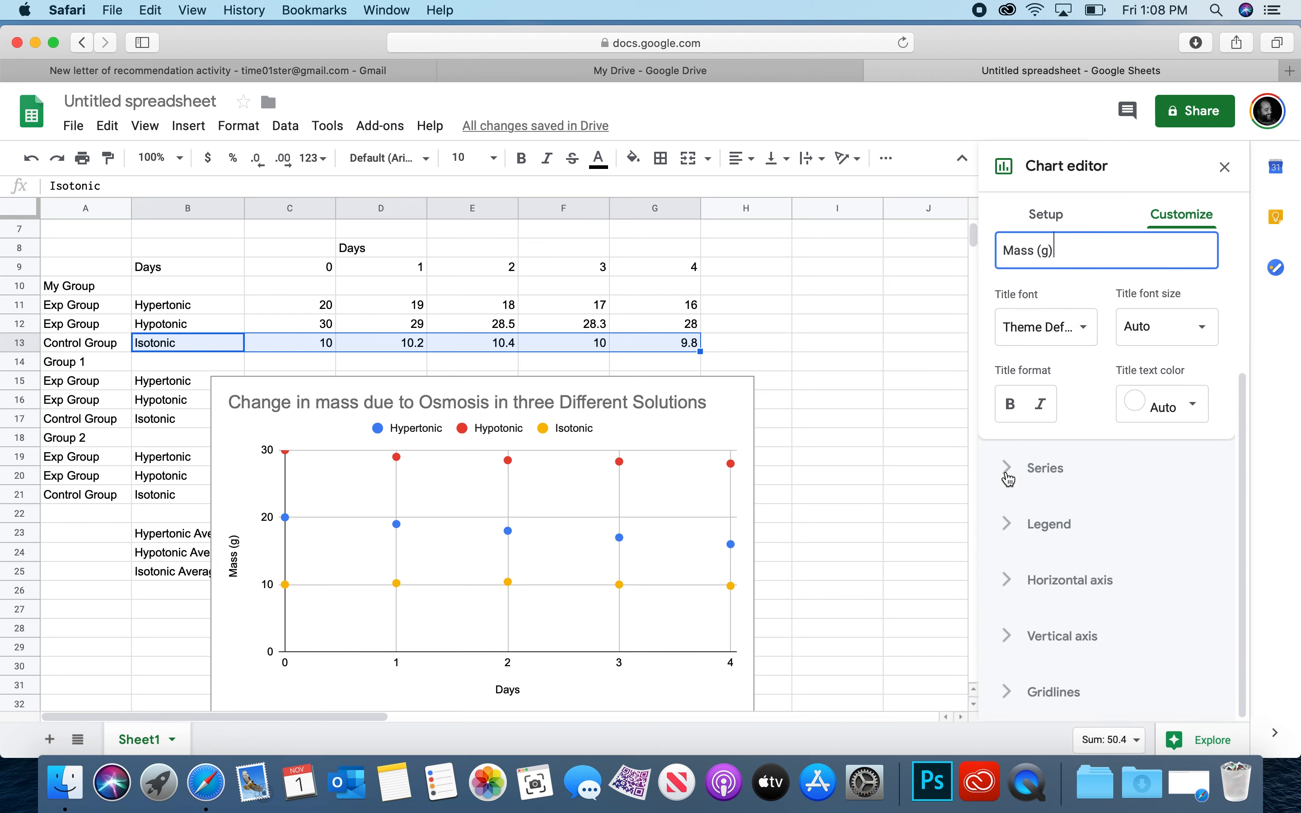
{"action": "left_click", "coordinate": [1046, 466]}
{"action": "left_click", "coordinate": [1003, 594]}
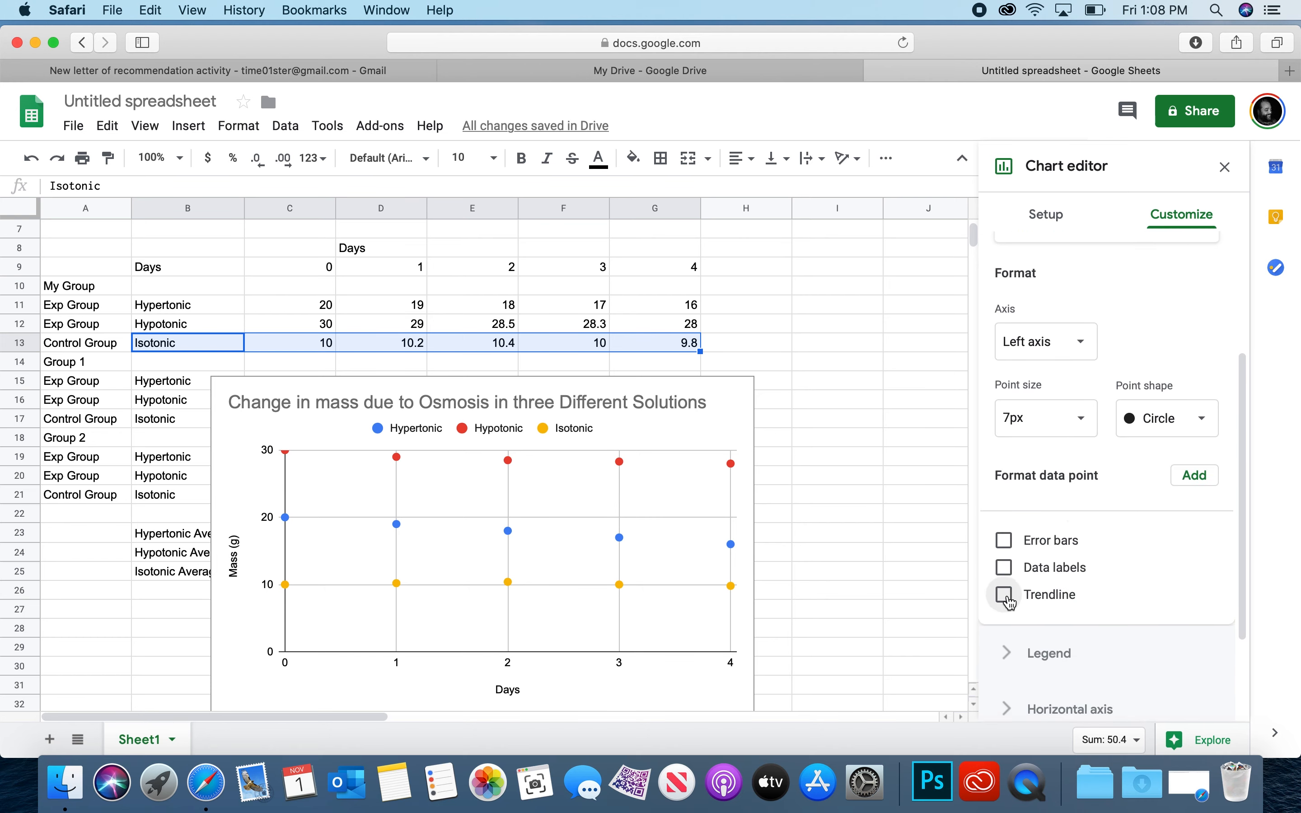
{"action": "left_click", "coordinate": [882, 499]}
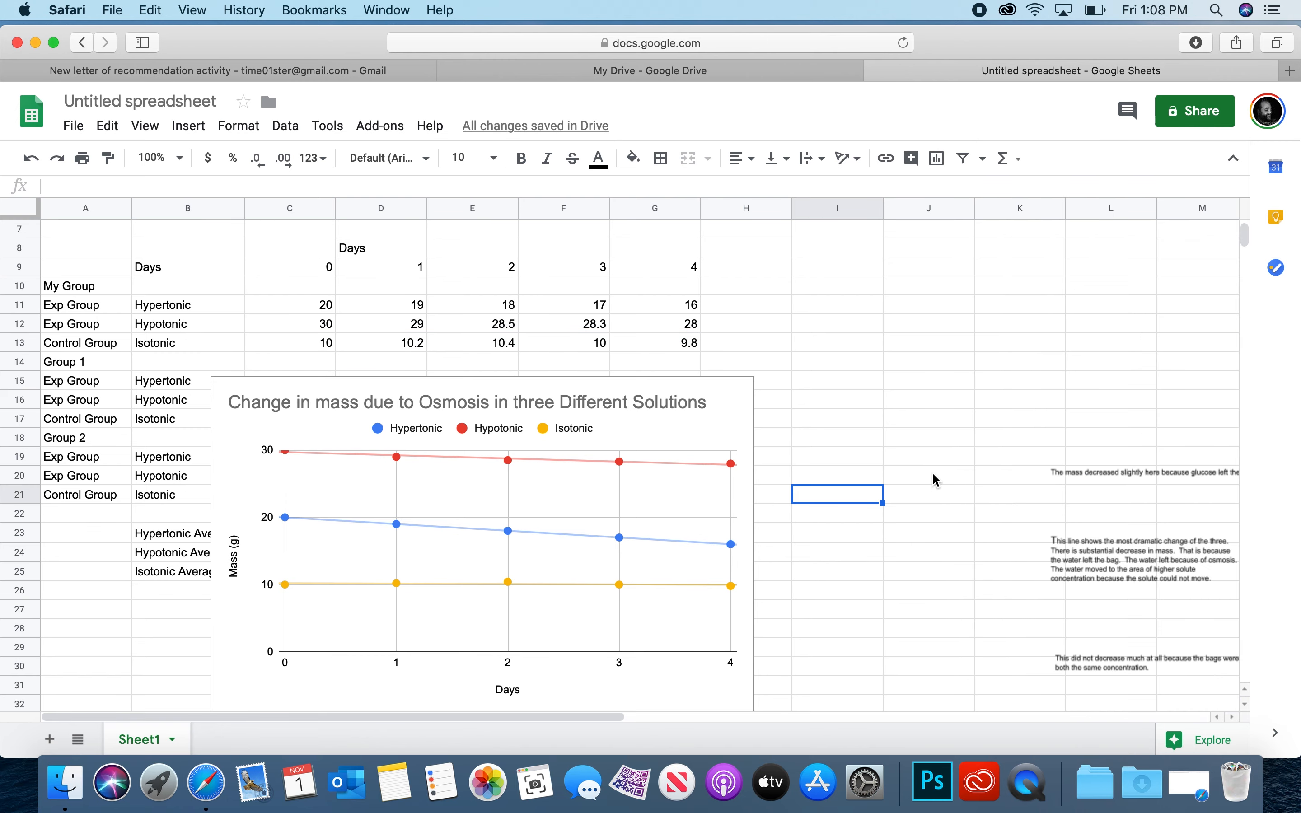
Step: Review the whole chart, then reopen its editor and examine the series, trendline and setup options
{"action": "scroll", "coordinate": [938, 473], "scroll_direction": "down", "scroll_amount": 6}
{"action": "scroll", "coordinate": [938, 473], "scroll_direction": "up", "scroll_amount": 3}
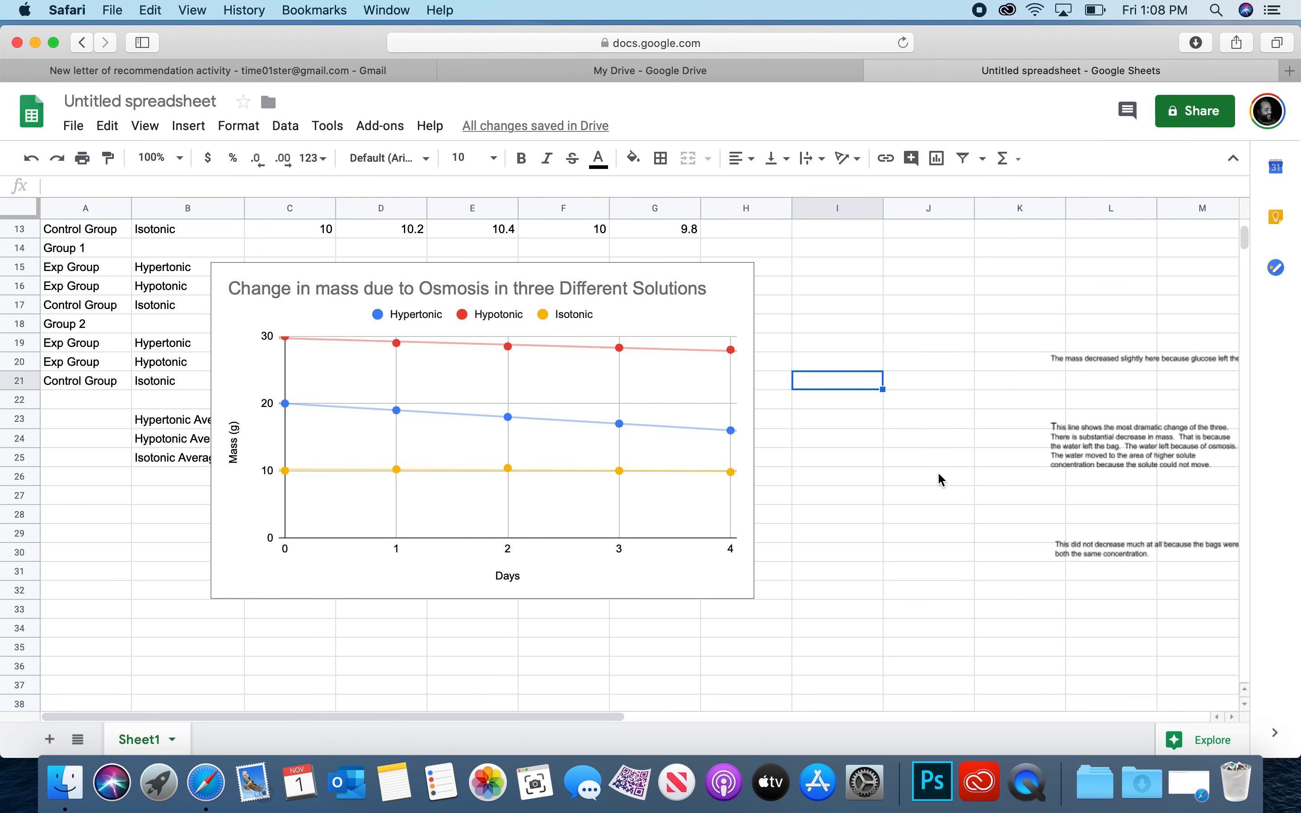
{"action": "double_click", "coordinate": [735, 309]}
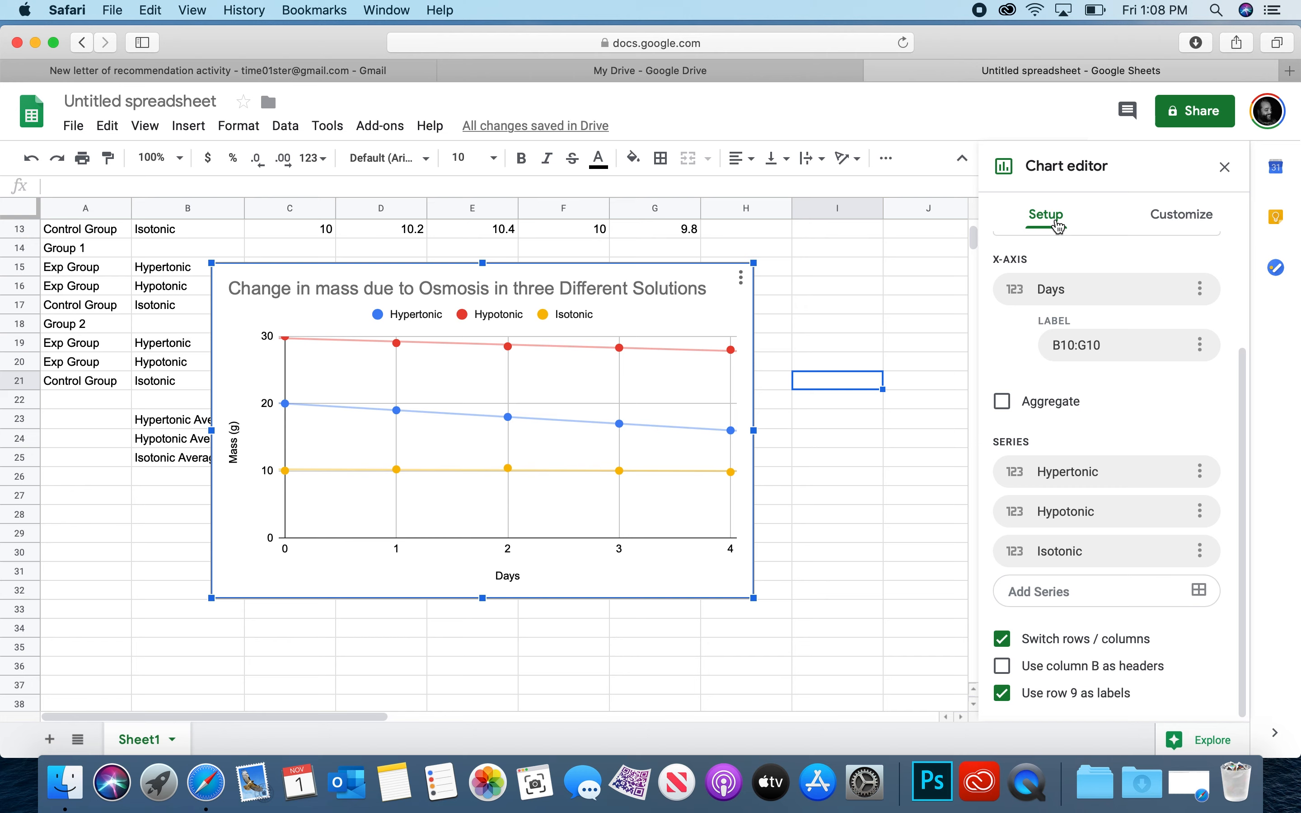
{"action": "left_click", "coordinate": [1154, 220]}
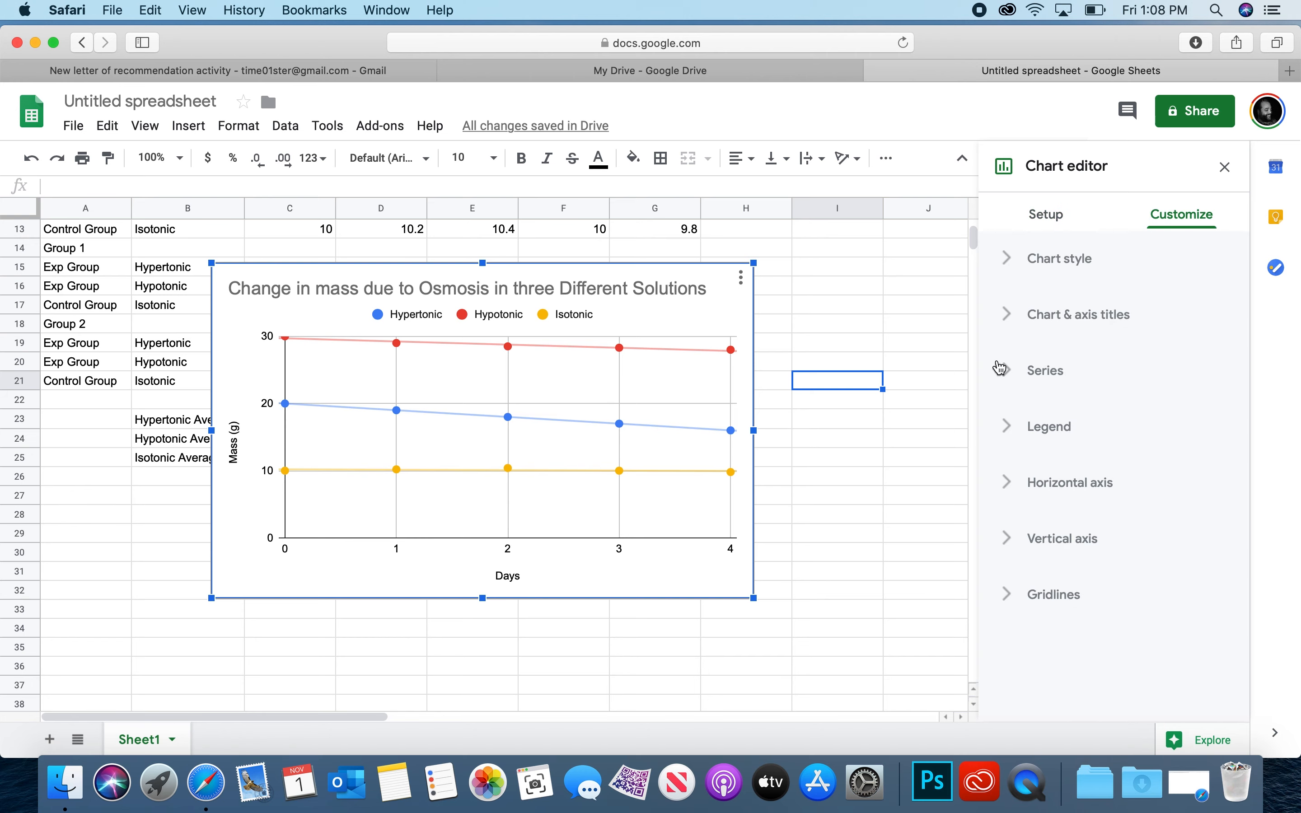
{"action": "left_click", "coordinate": [1026, 373]}
{"action": "scroll", "coordinate": [1097, 591], "scroll_direction": "down", "scroll_amount": 2}
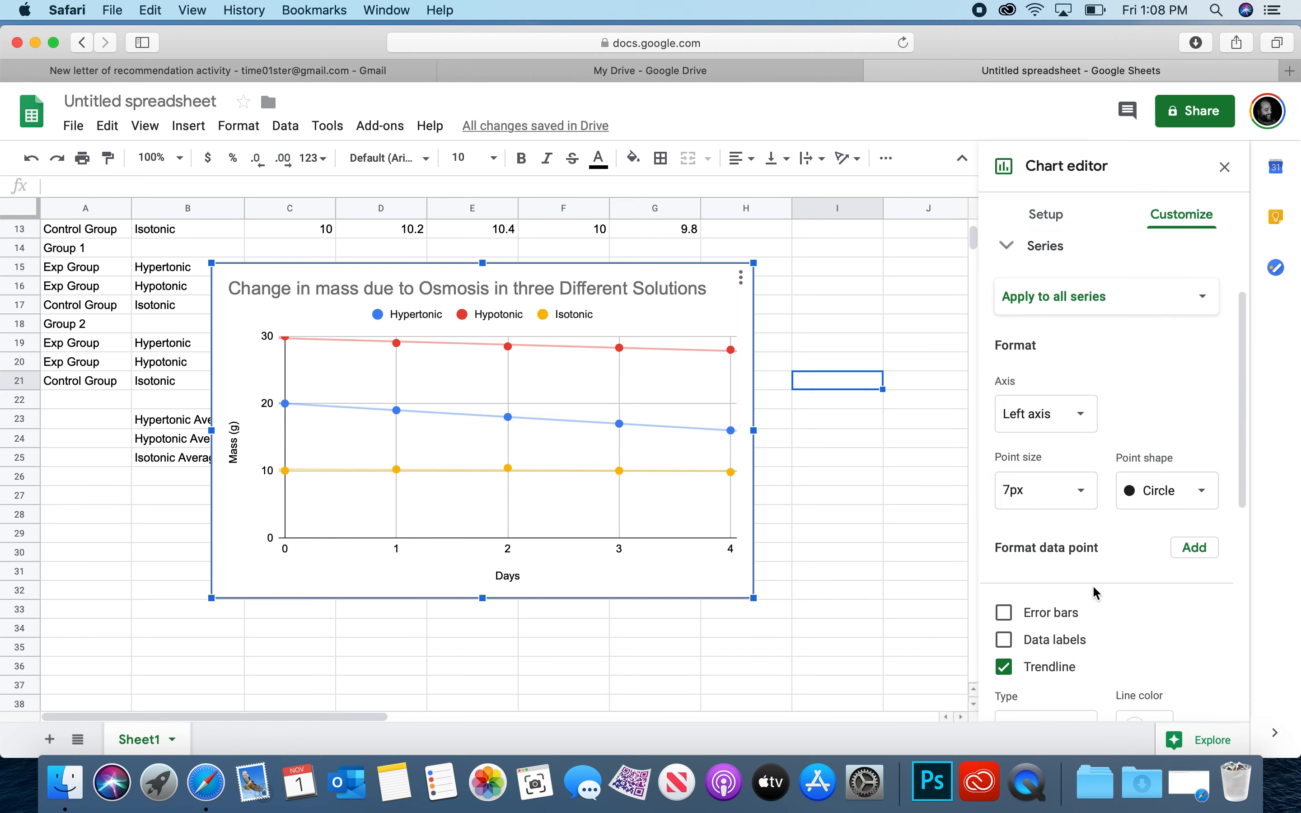
{"action": "scroll", "coordinate": [1097, 592], "scroll_direction": "down", "scroll_amount": 2}
{"action": "scroll", "coordinate": [1086, 591], "scroll_direction": "up", "scroll_amount": 5}
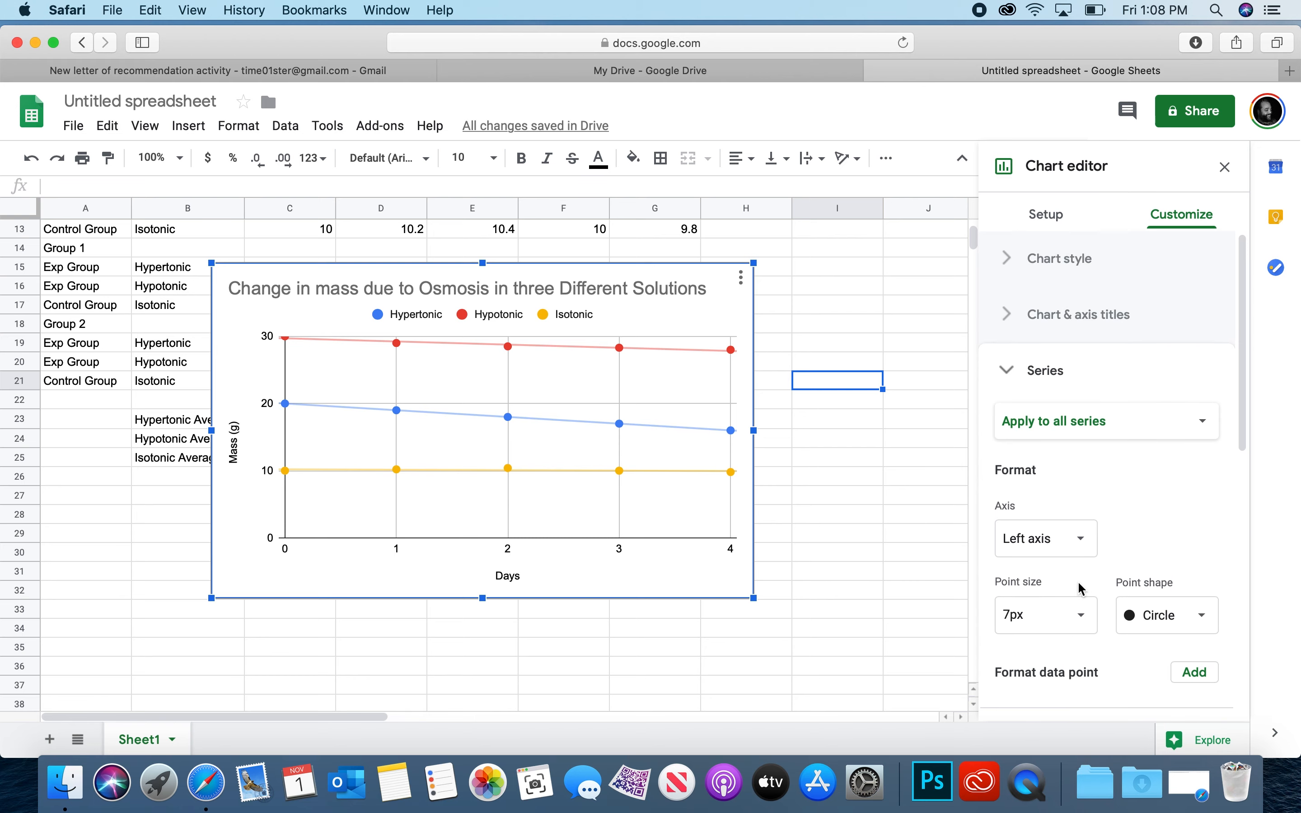
{"action": "scroll", "coordinate": [1082, 589], "scroll_direction": "down", "scroll_amount": 5}
{"action": "scroll", "coordinate": [1082, 589], "scroll_direction": "up", "scroll_amount": 5}
{"action": "left_click", "coordinate": [1047, 216]}
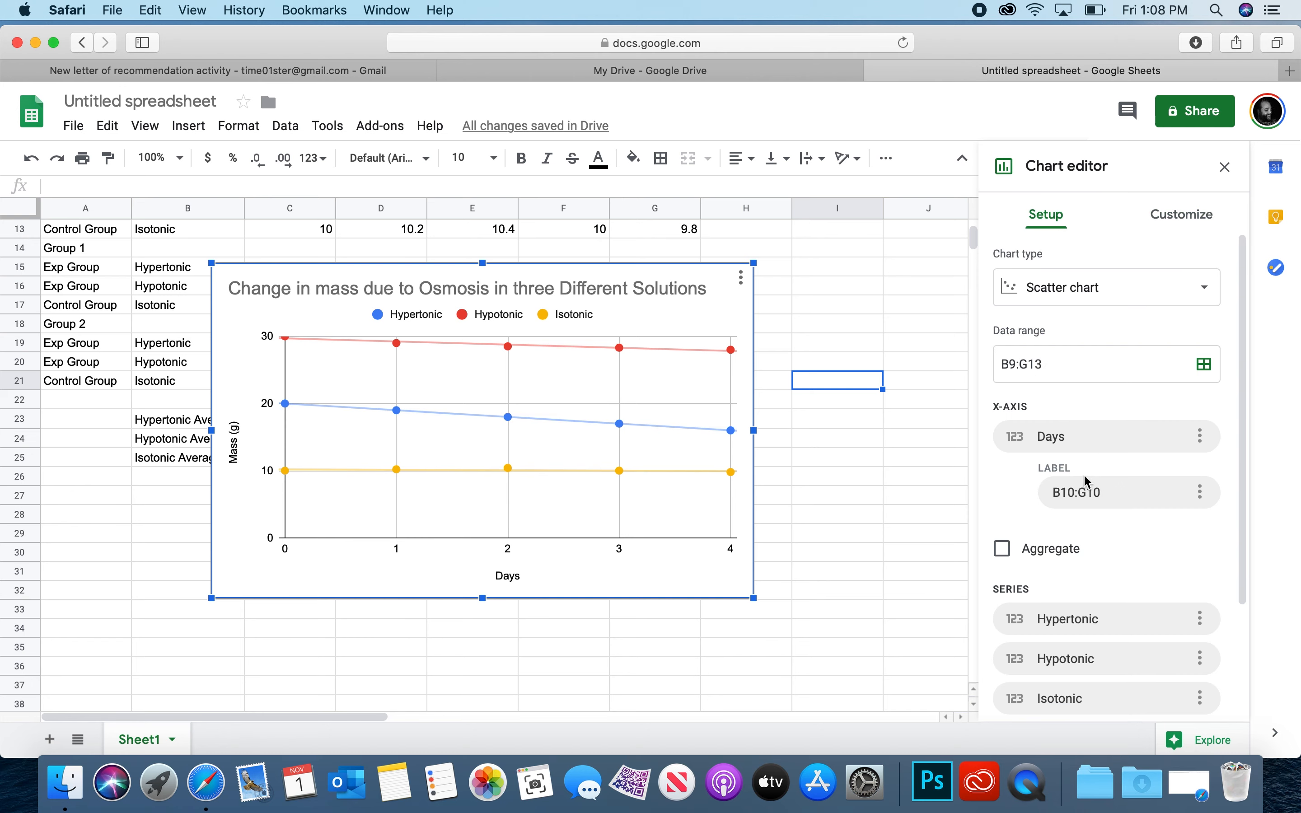
Step: Examine the chart editor's setup, series, chart and axis title, and chart style options
{"action": "scroll", "coordinate": [1087, 480], "scroll_direction": "down", "scroll_amount": 3}
{"action": "scroll", "coordinate": [1087, 481], "scroll_direction": "up", "scroll_amount": 3}
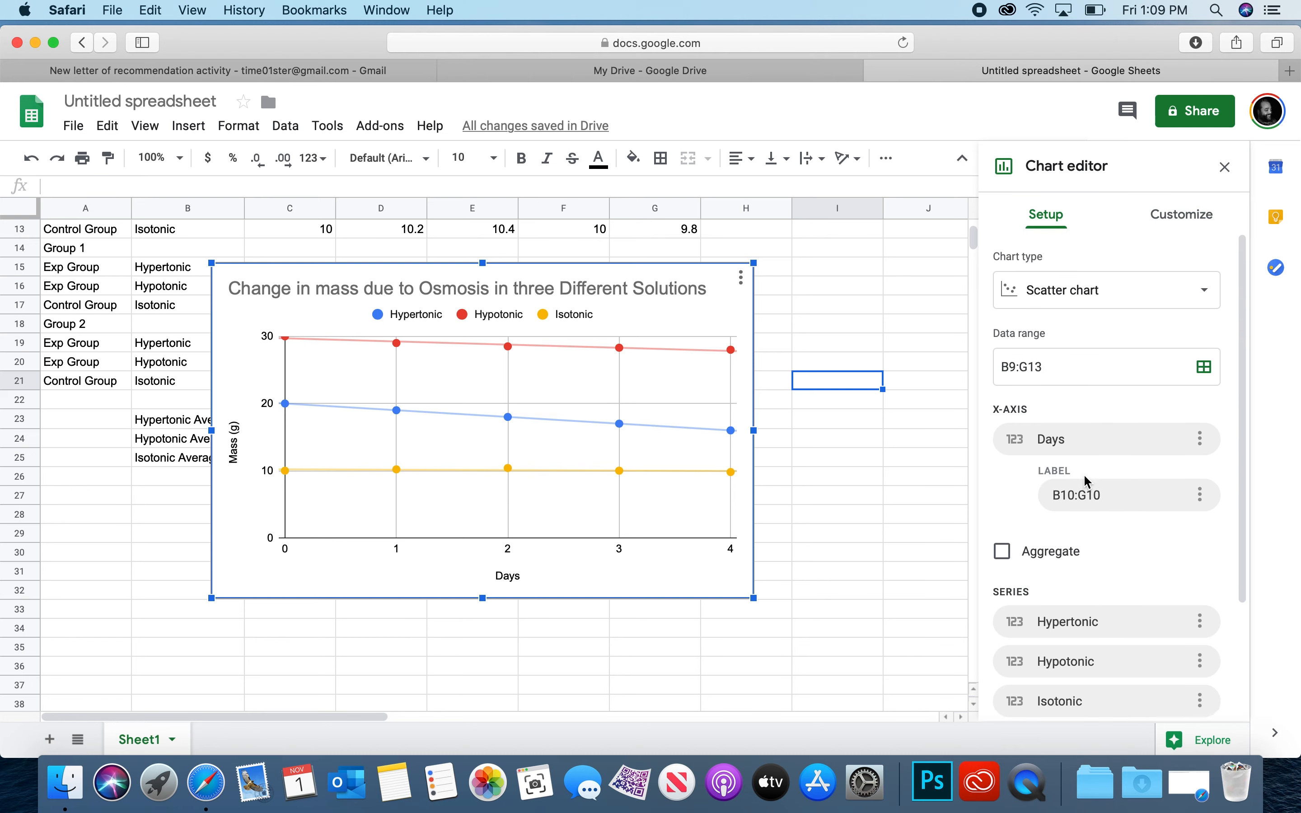
{"action": "left_click", "coordinate": [1178, 214]}
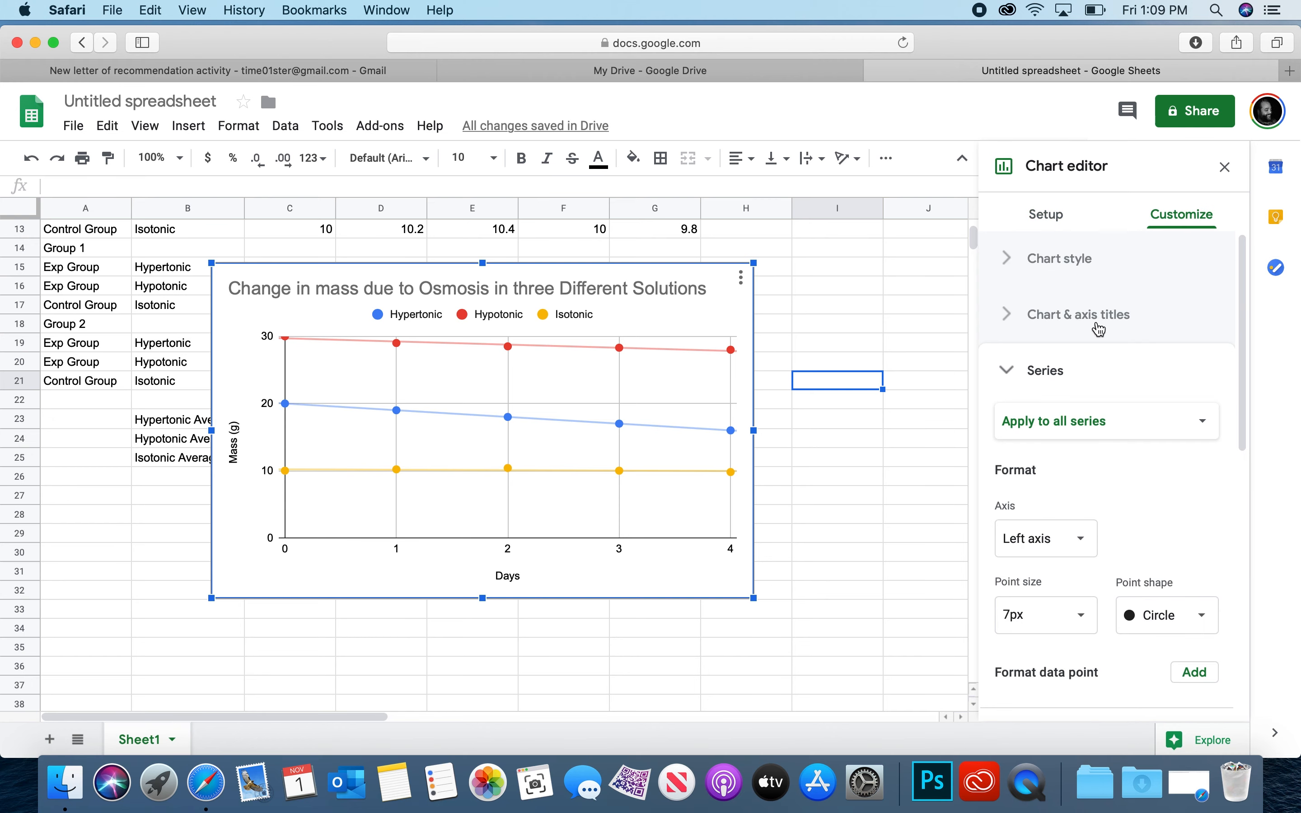
{"action": "left_click", "coordinate": [1014, 370]}
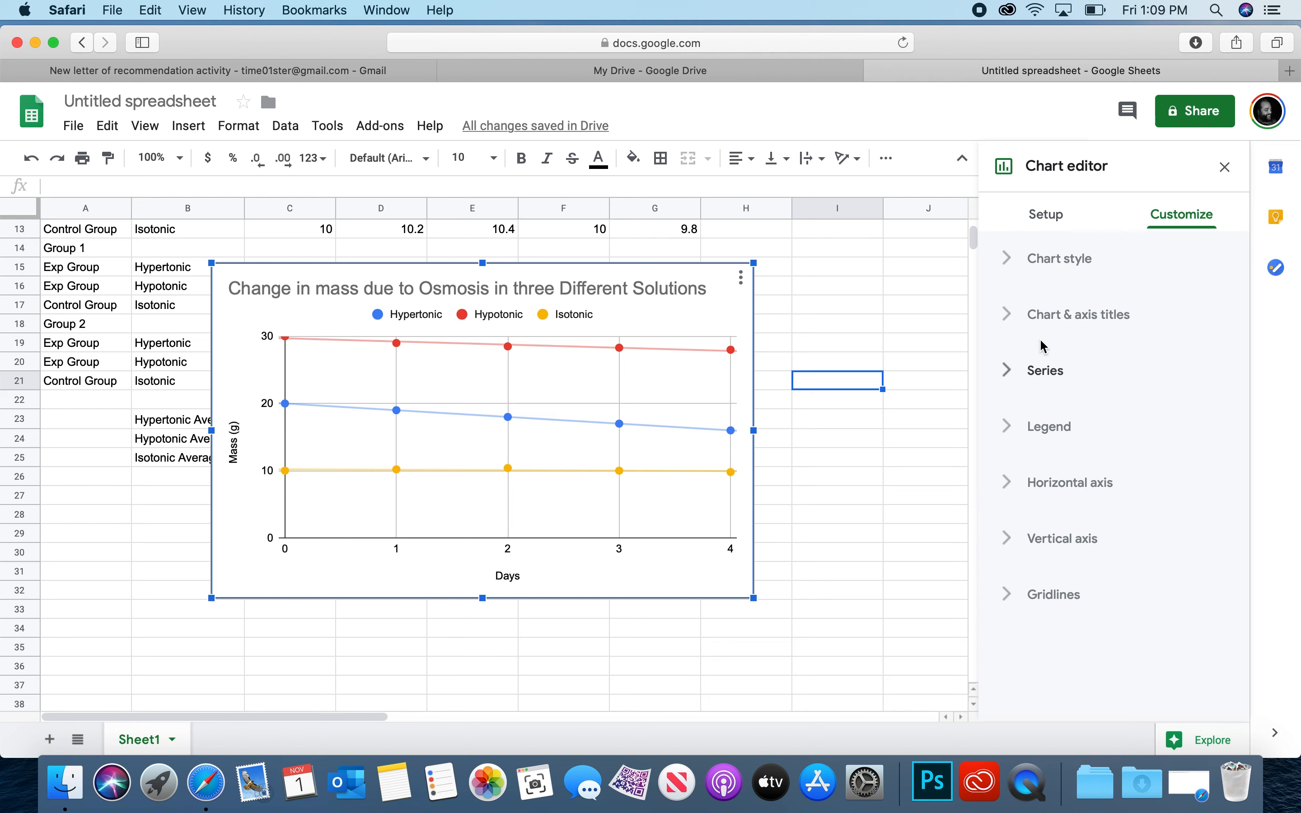
{"action": "left_click", "coordinate": [1044, 319]}
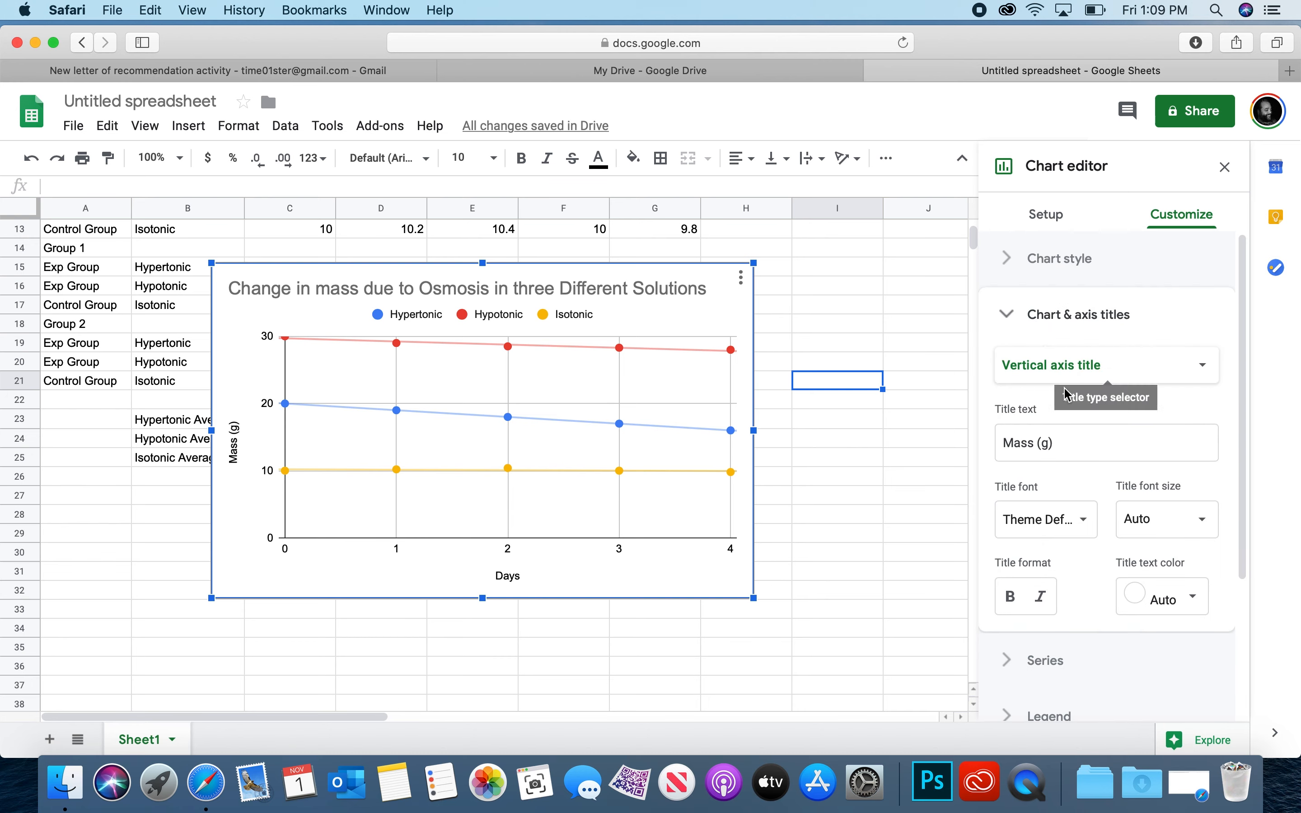
{"action": "scroll", "coordinate": [1105, 446], "scroll_direction": "down", "scroll_amount": 4}
{"action": "scroll", "coordinate": [1105, 456], "scroll_direction": "up", "scroll_amount": 5}
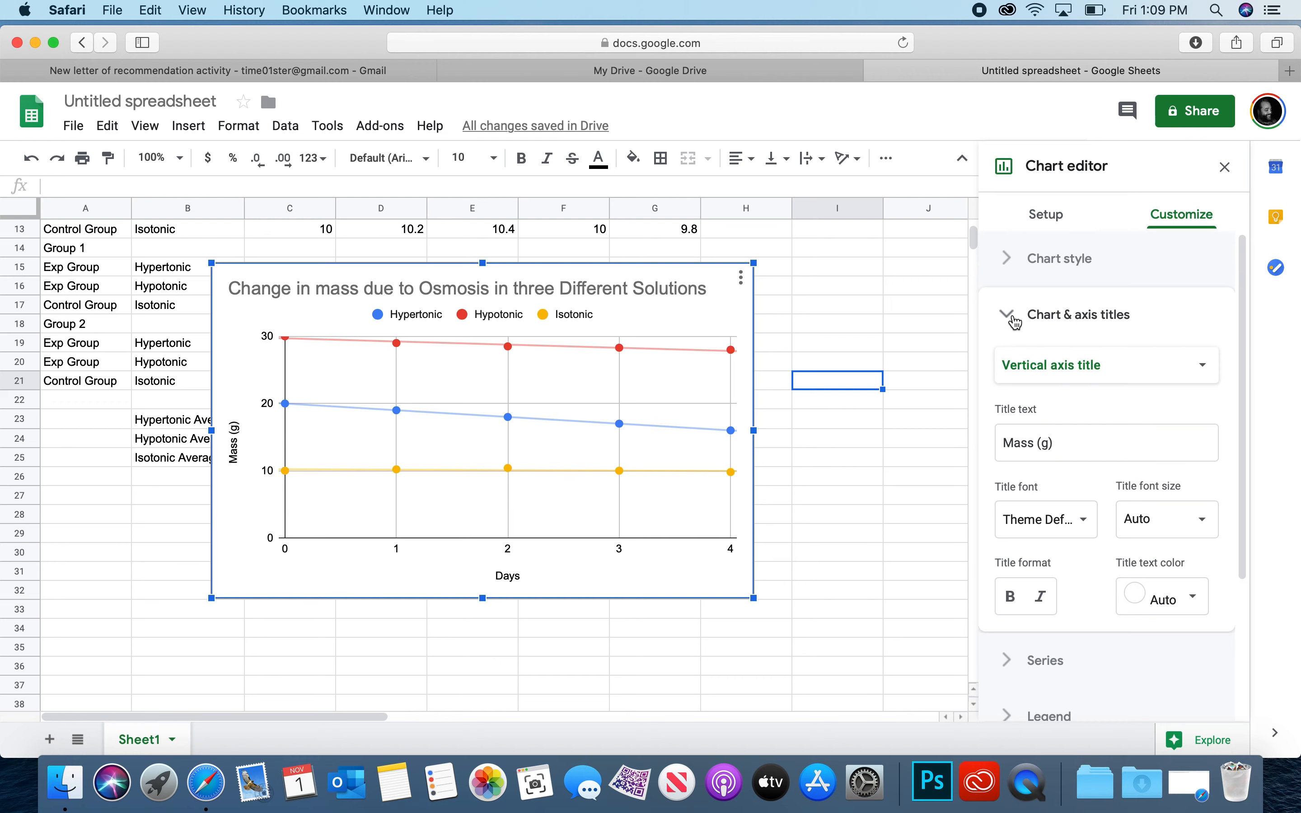
{"action": "left_click", "coordinate": [997, 315]}
{"action": "left_click", "coordinate": [1016, 264]}
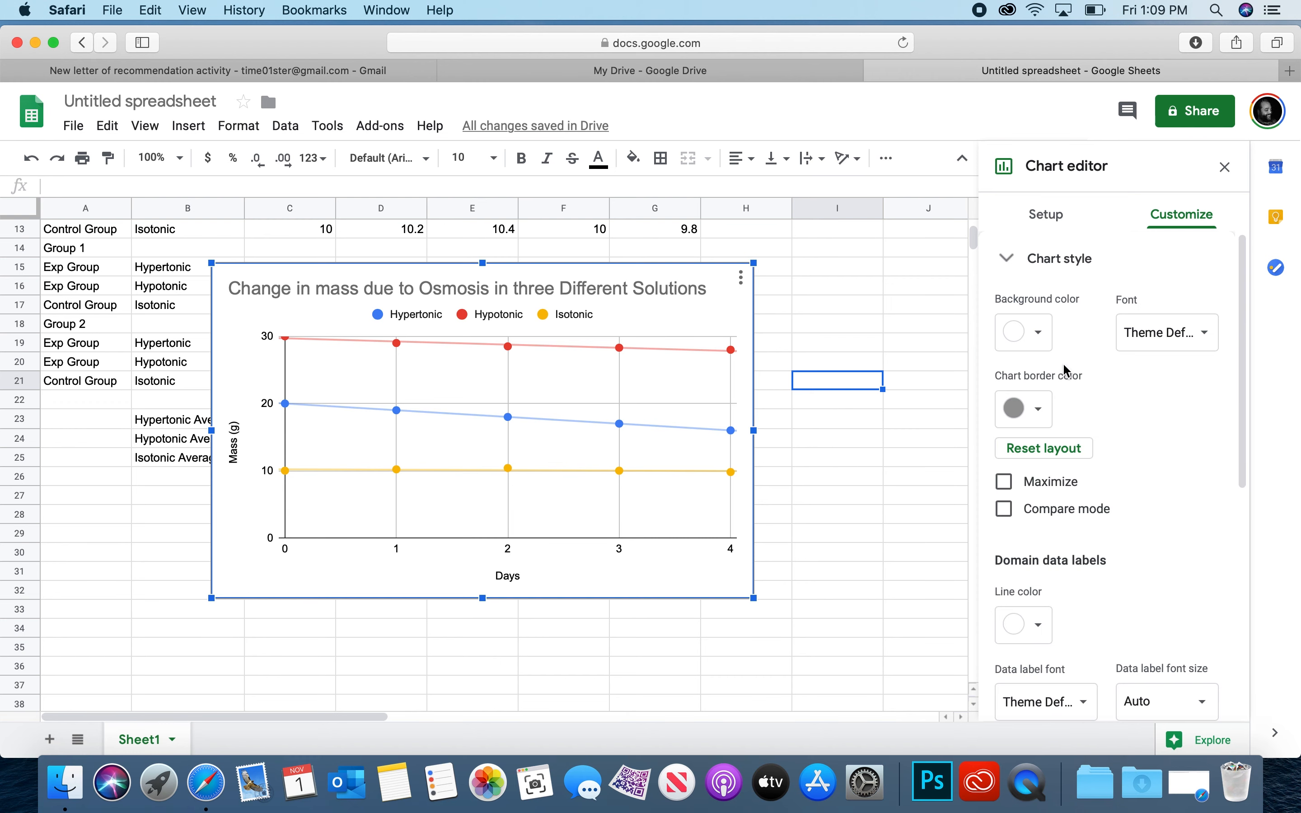
{"action": "scroll", "coordinate": [1094, 455], "scroll_direction": "down", "scroll_amount": 1}
{"action": "scroll", "coordinate": [1094, 454], "scroll_direction": "down", "scroll_amount": 7}
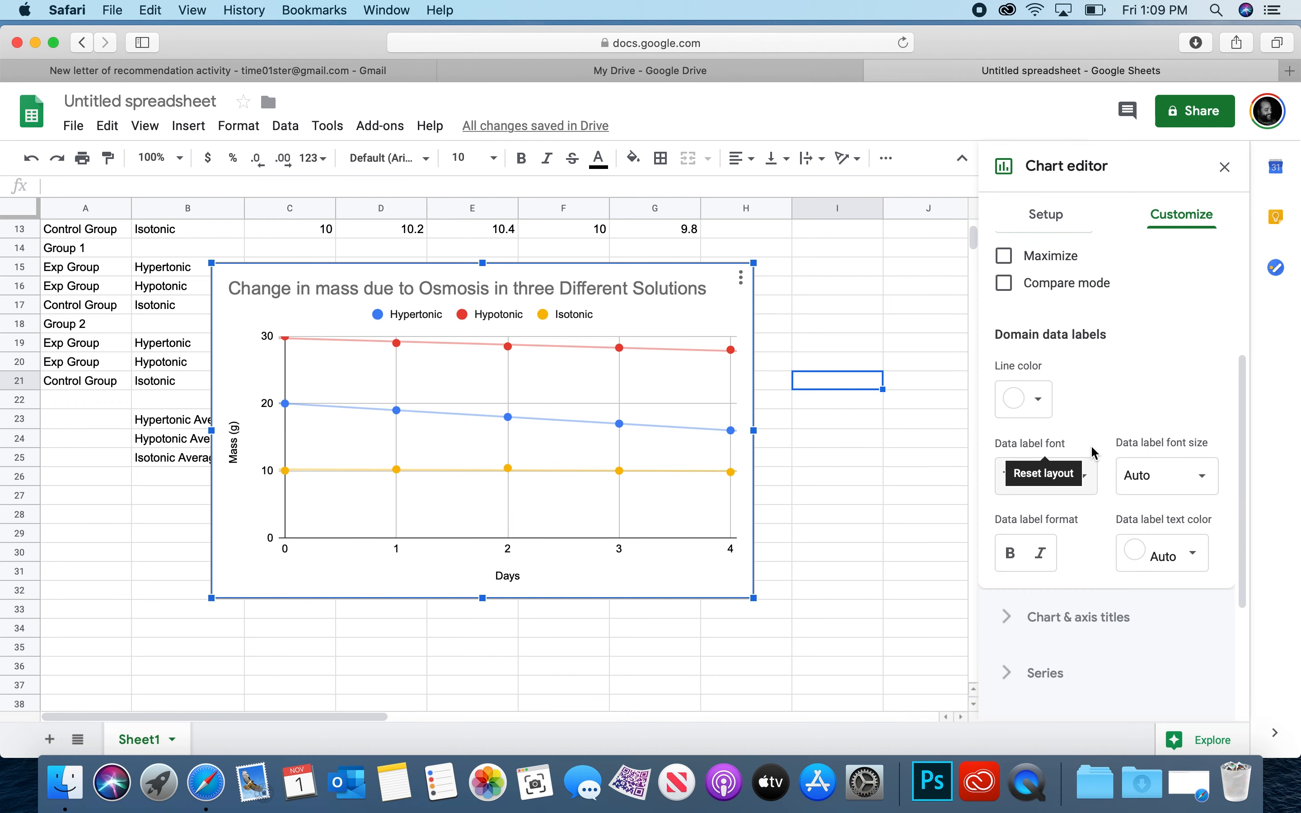
{"action": "scroll", "coordinate": [1092, 452], "scroll_direction": "up", "scroll_amount": 7}
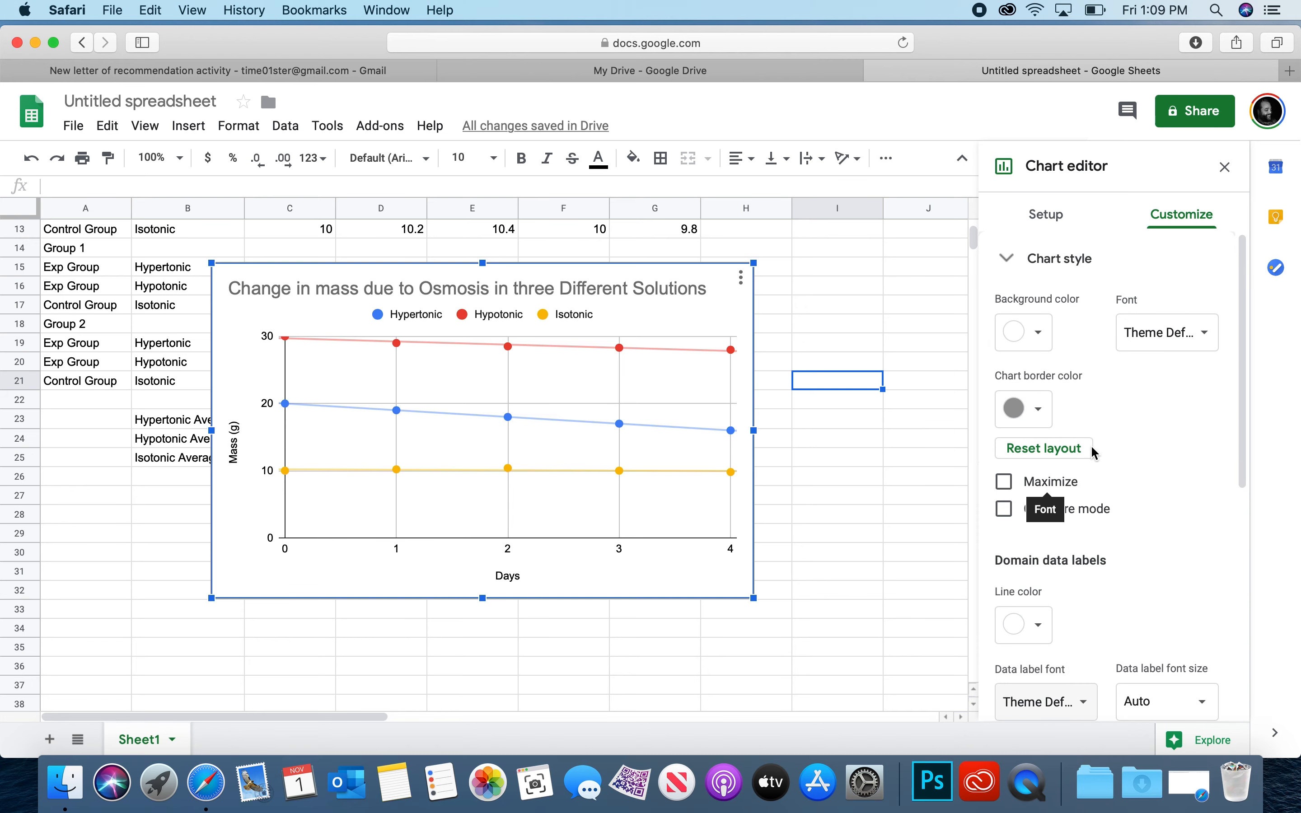
{"action": "left_click", "coordinate": [1003, 260]}
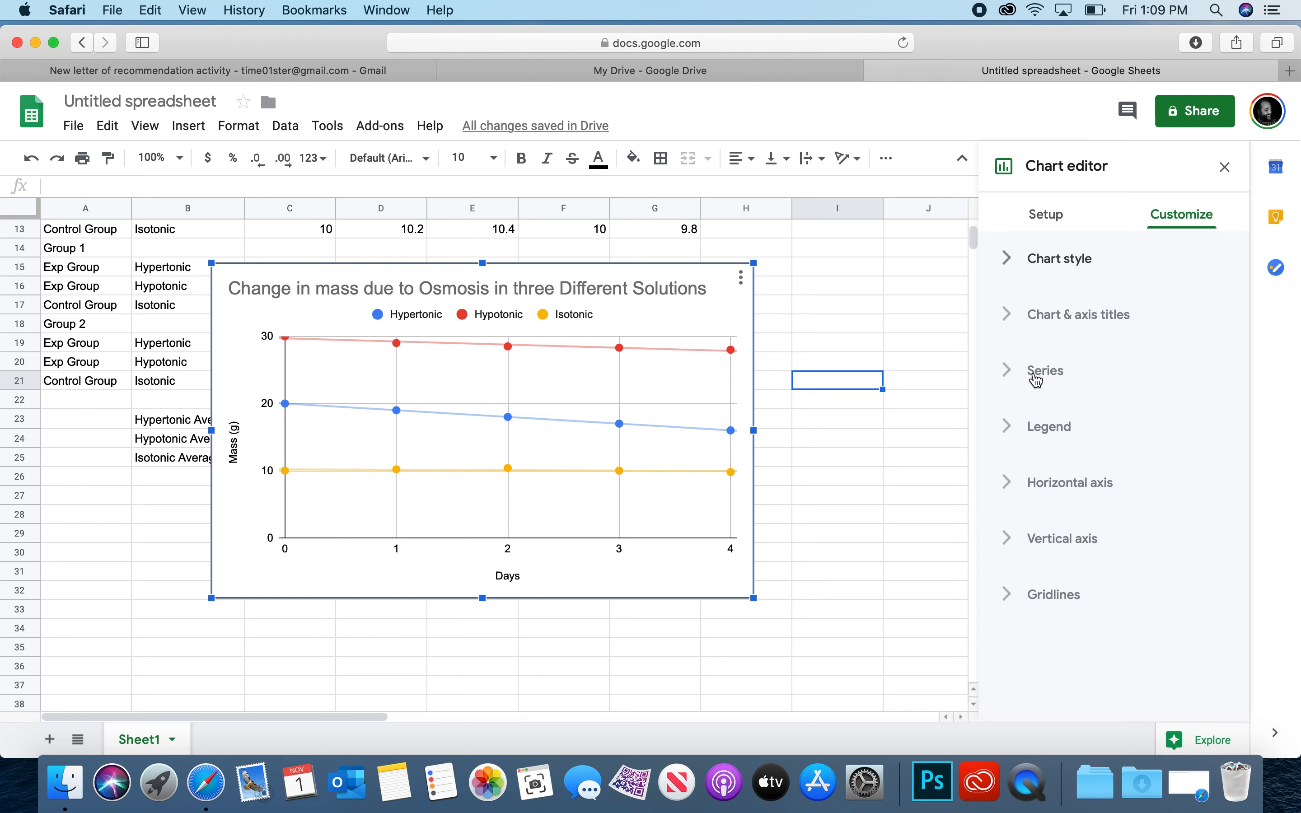
Step: Recheck the chart's title, style, domain data label and setup options, and open the series options
{"action": "left_click", "coordinate": [1010, 317]}
{"action": "scroll", "coordinate": [1127, 473], "scroll_direction": "down", "scroll_amount": 4}
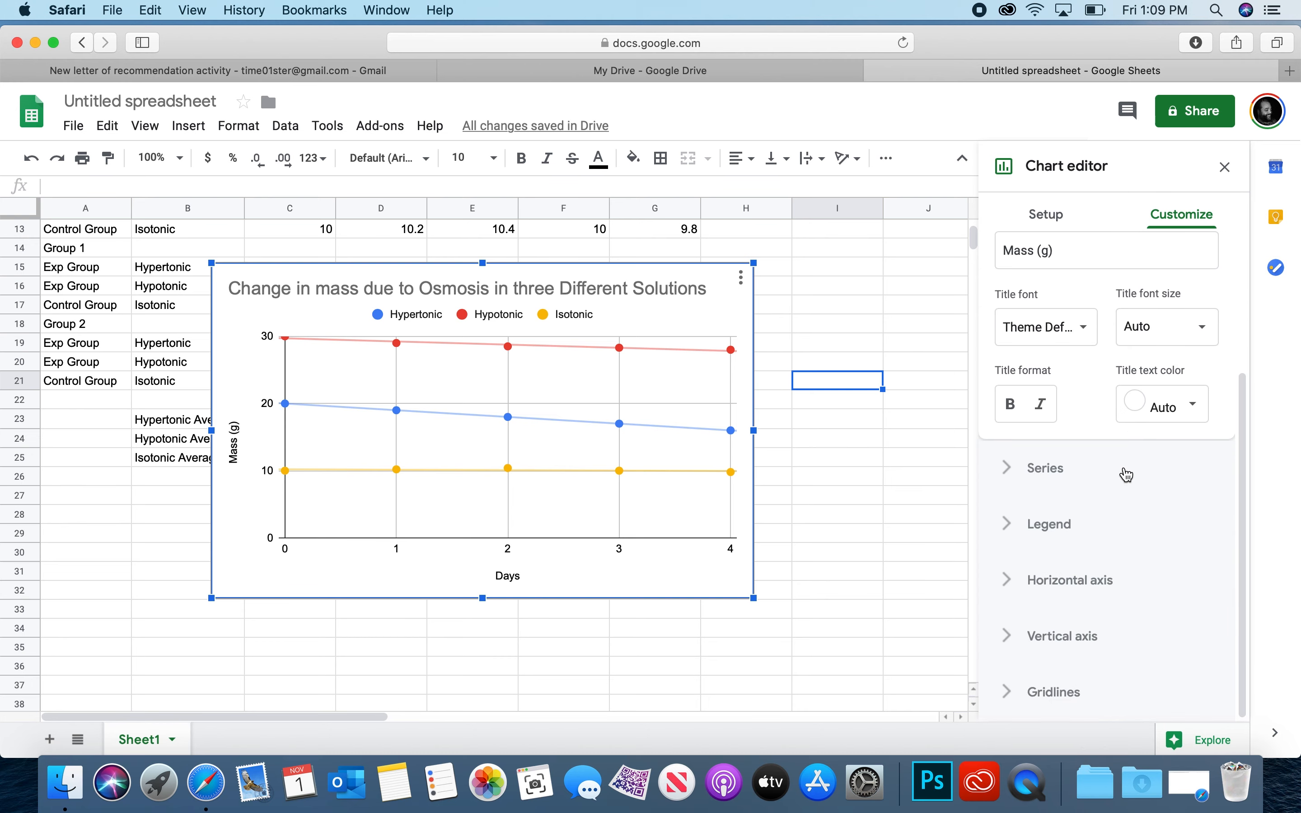
{"action": "scroll", "coordinate": [1040, 470], "scroll_direction": "up", "scroll_amount": 4}
{"action": "left_click", "coordinate": [1008, 317]}
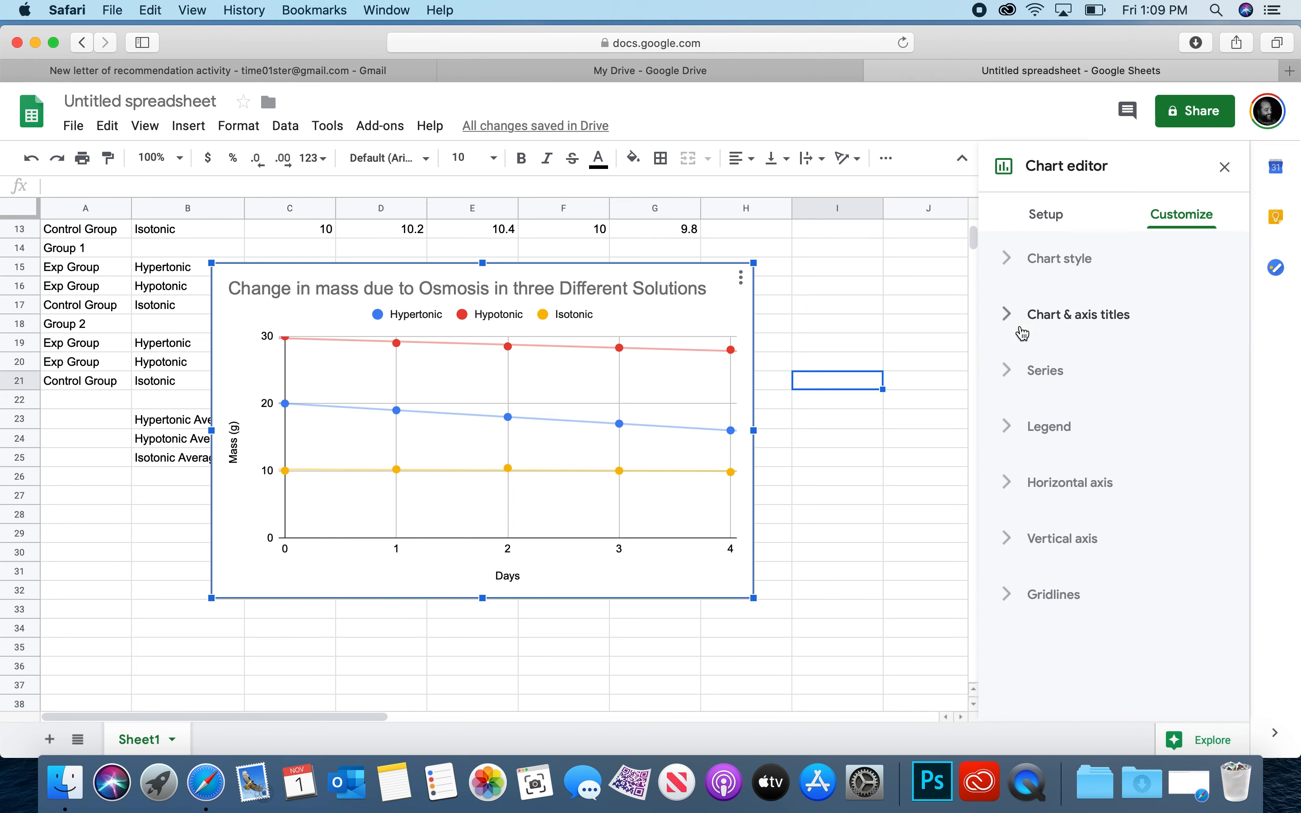
{"action": "left_click", "coordinate": [1003, 263]}
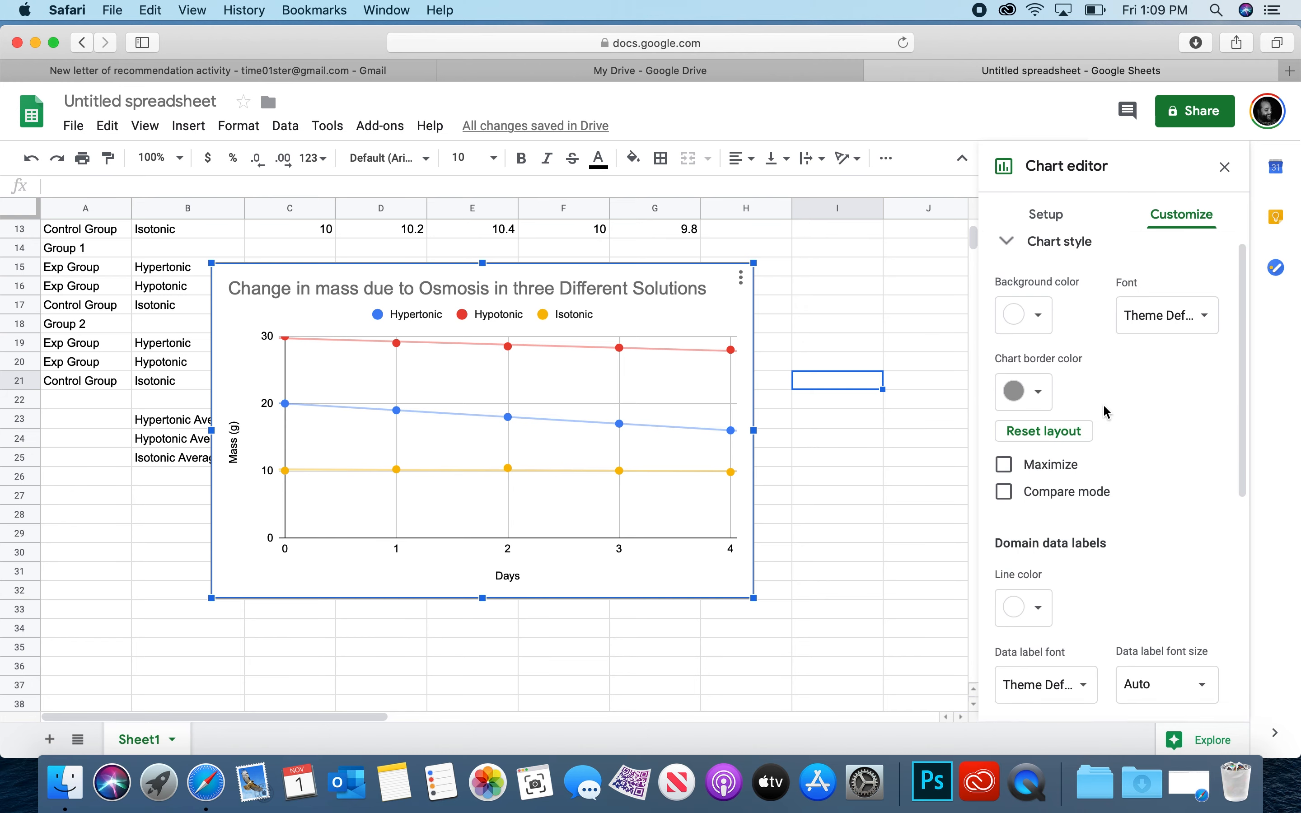
{"action": "scroll", "coordinate": [1105, 410], "scroll_direction": "down", "scroll_amount": 4}
{"action": "scroll", "coordinate": [1106, 411], "scroll_direction": "down", "scroll_amount": 4}
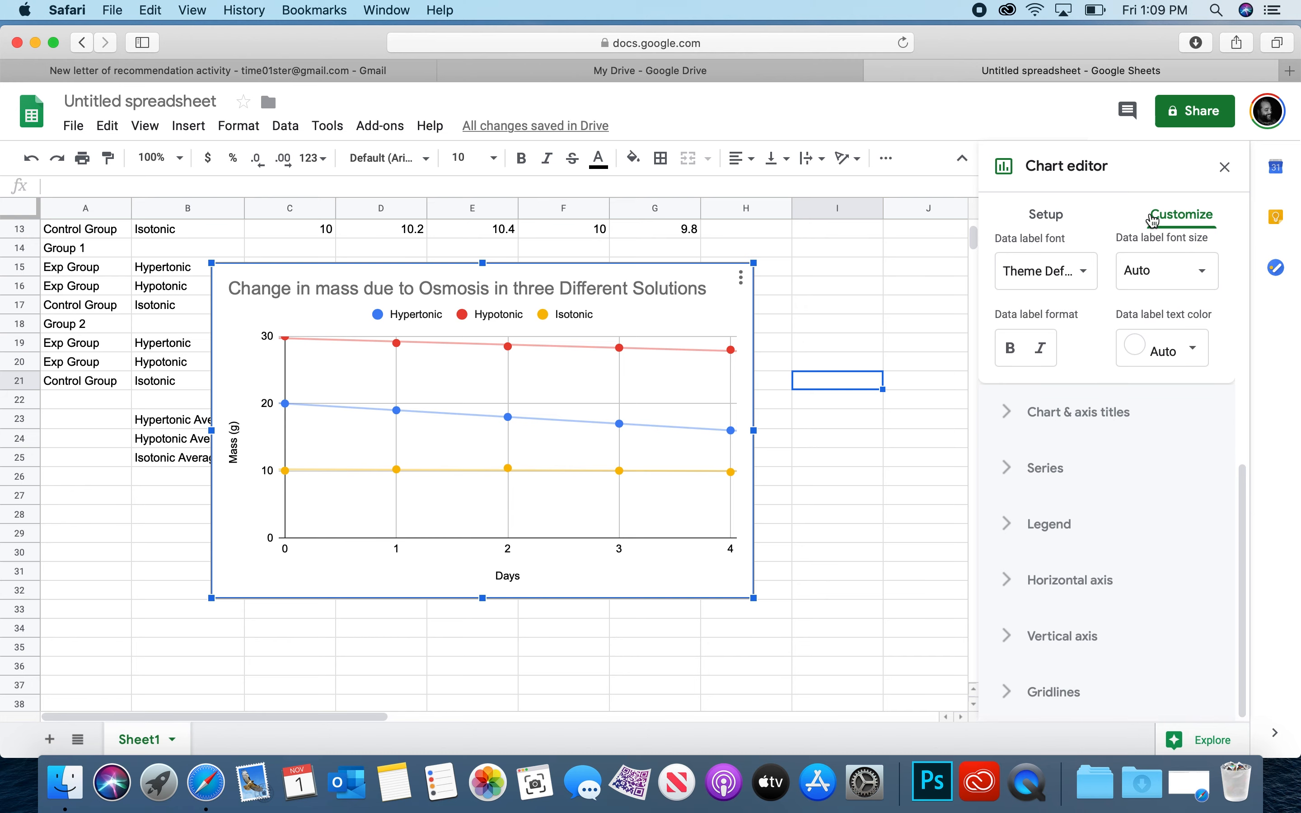
{"action": "left_click", "coordinate": [1057, 222]}
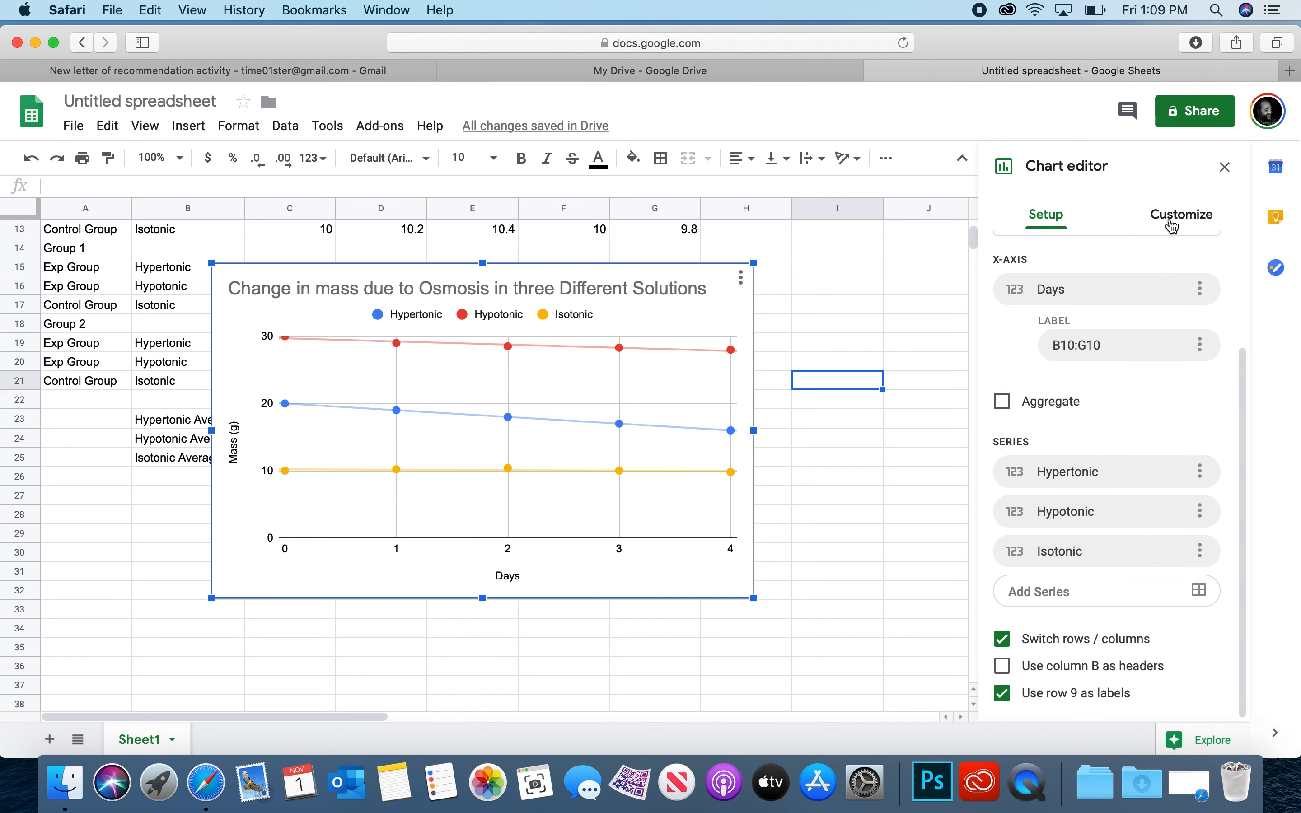
{"action": "left_click", "coordinate": [1173, 226]}
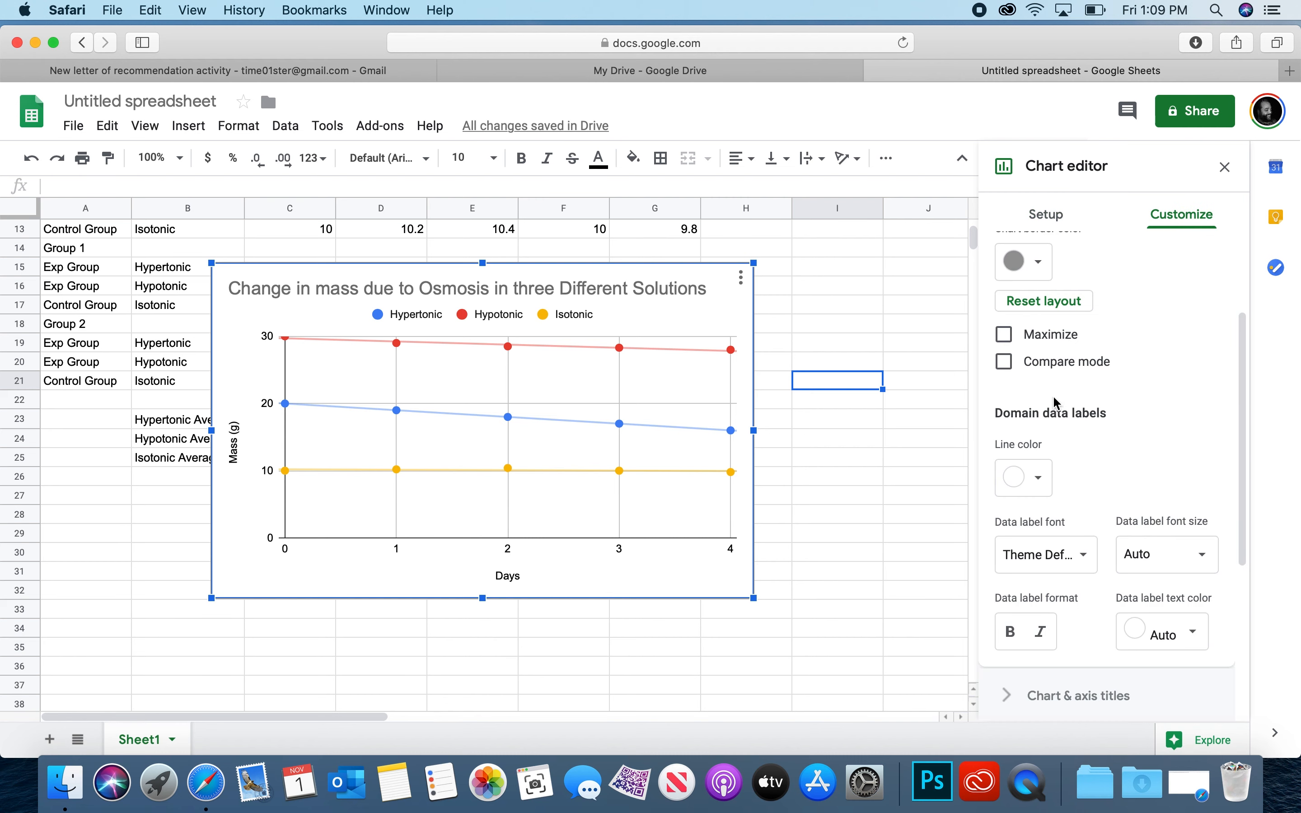
{"action": "scroll", "coordinate": [1079, 430], "scroll_direction": "up", "scroll_amount": 2}
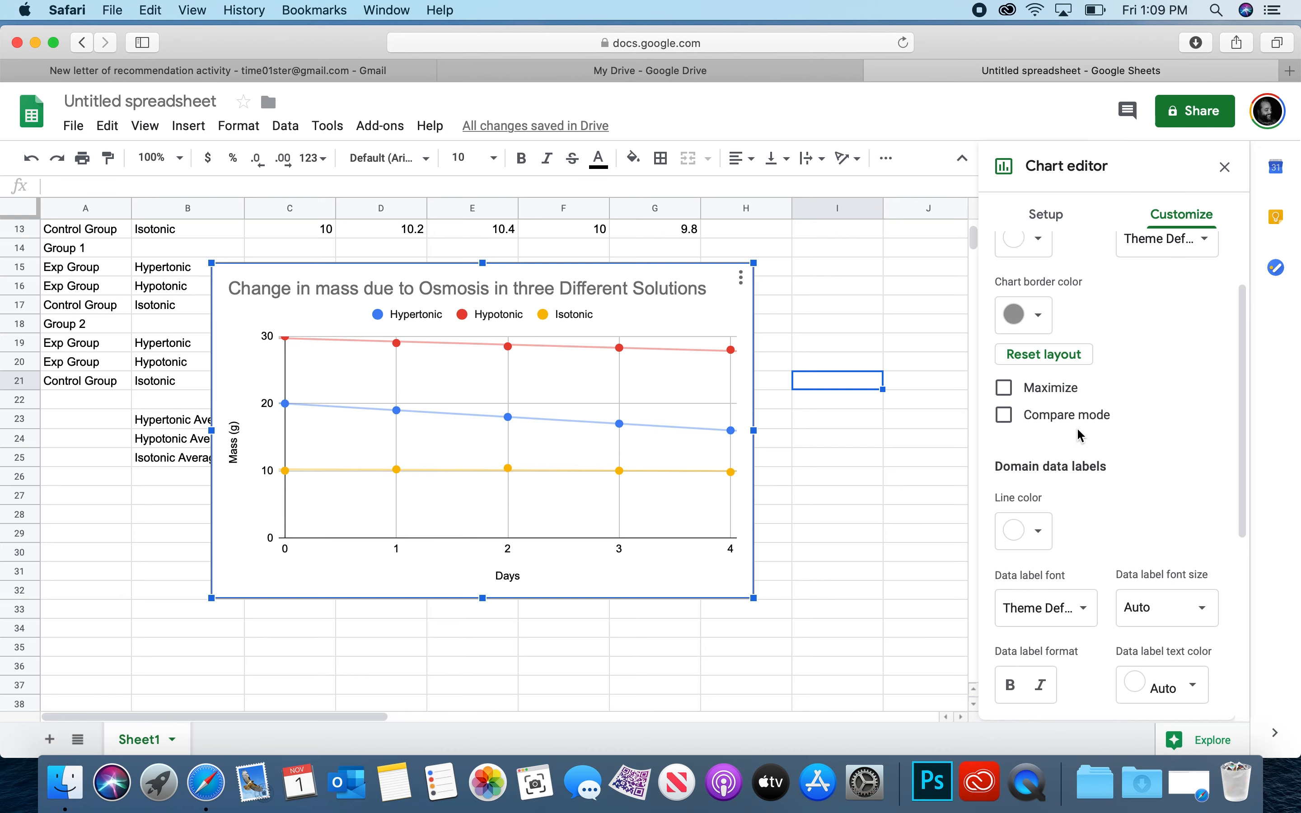
{"action": "scroll", "coordinate": [1080, 435], "scroll_direction": "up", "scroll_amount": 1}
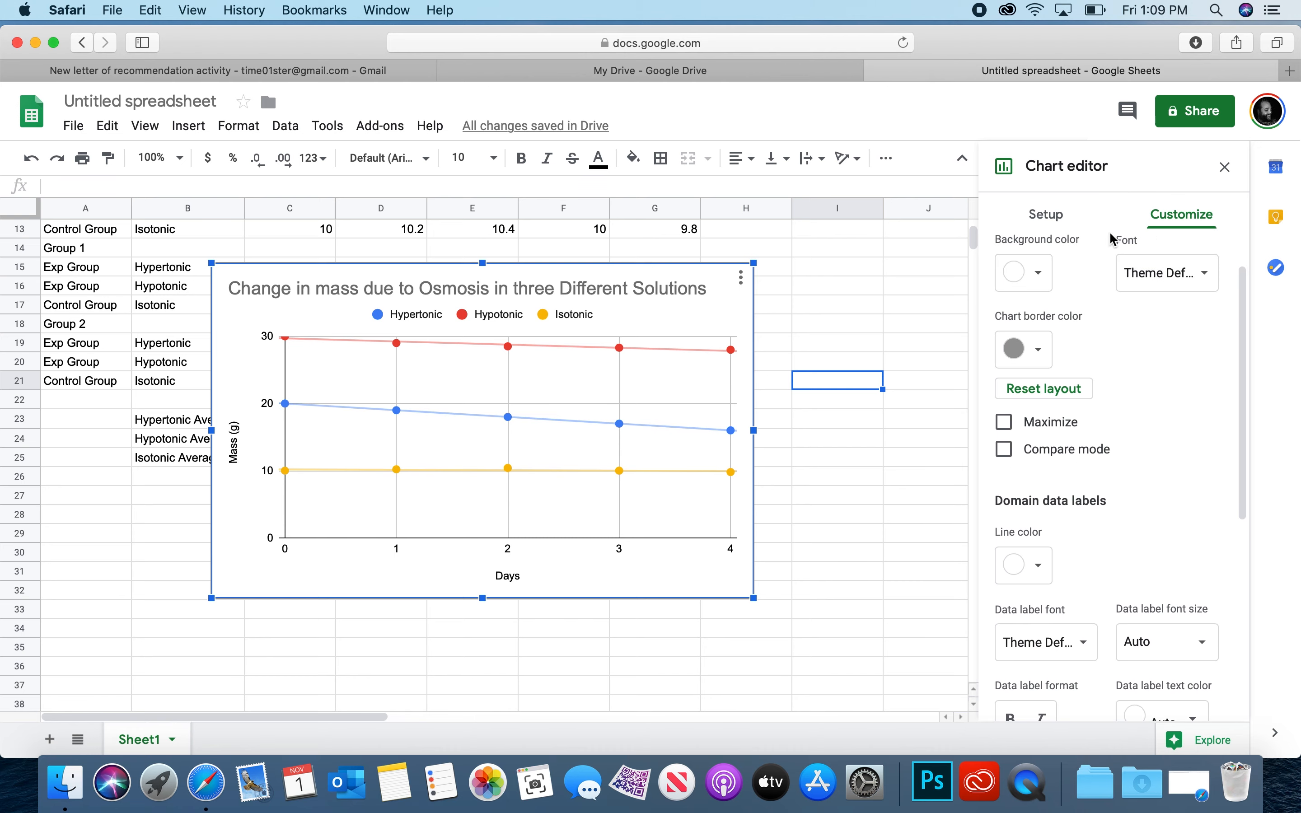
{"action": "scroll", "coordinate": [1120, 321], "scroll_direction": "down", "scroll_amount": 5}
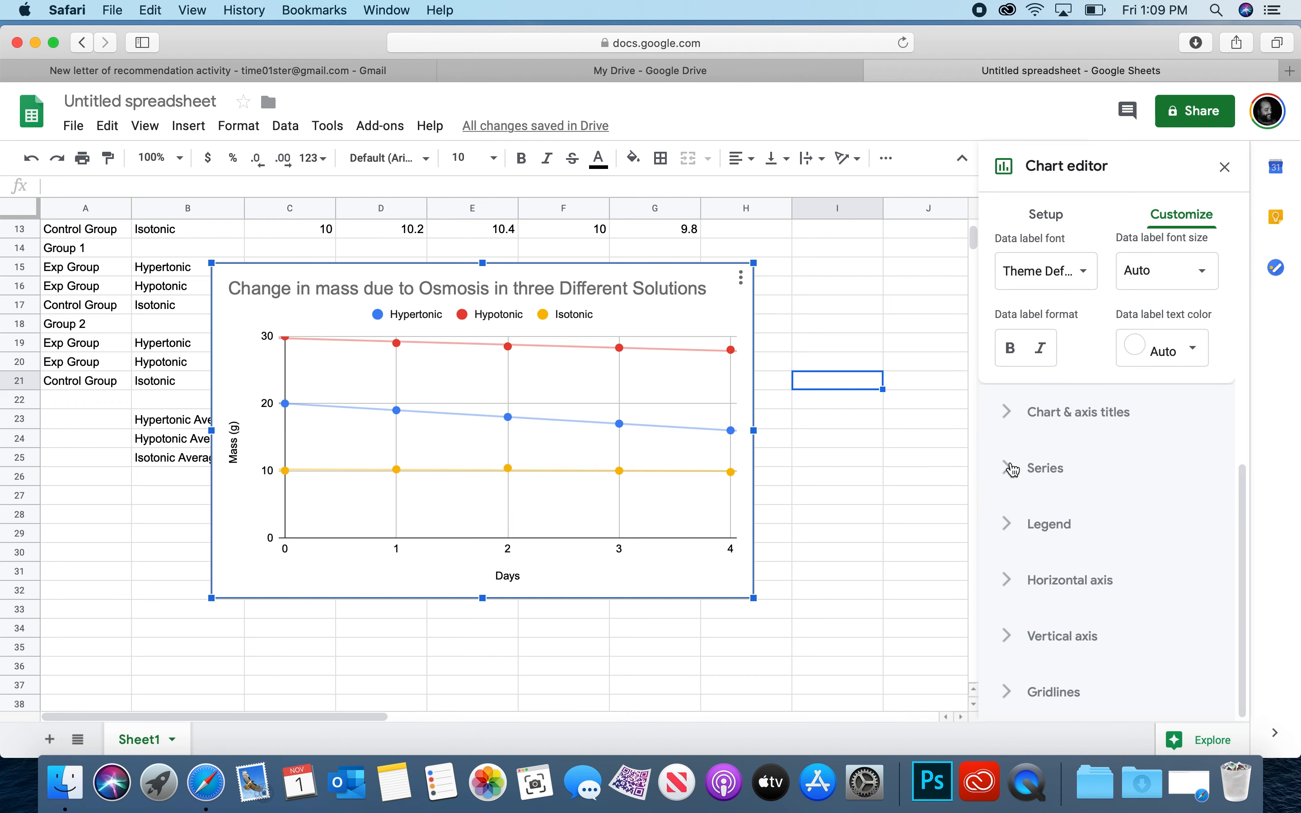
{"action": "left_click", "coordinate": [1004, 463]}
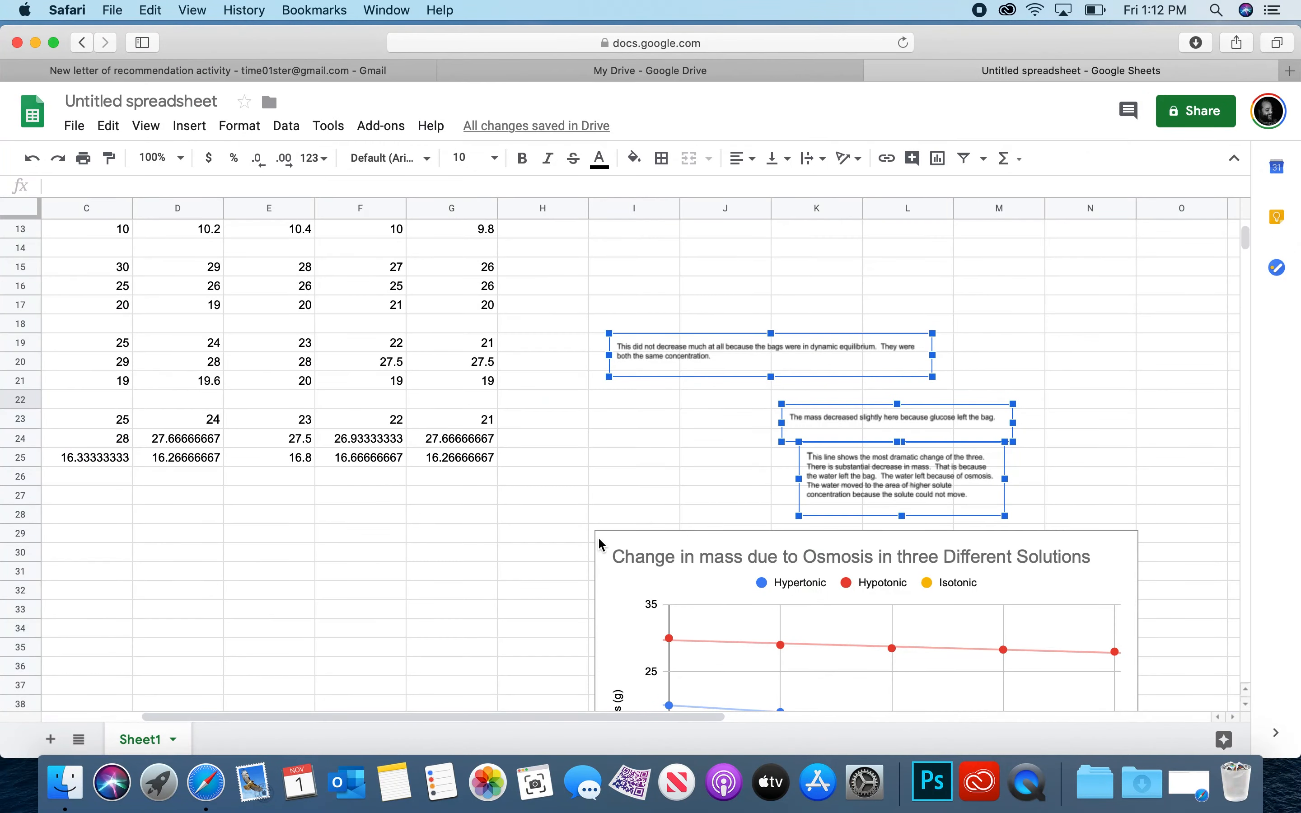
Step: Move the osmosis chart beneath the daily averages rows, starting around column D, row 27, and deselect it
{"action": "scroll", "coordinate": [615, 546], "scroll_direction": "down", "scroll_amount": 5}
{"action": "left_click_drag", "start_coordinate": [838, 425], "coordinate": [371, 381]}
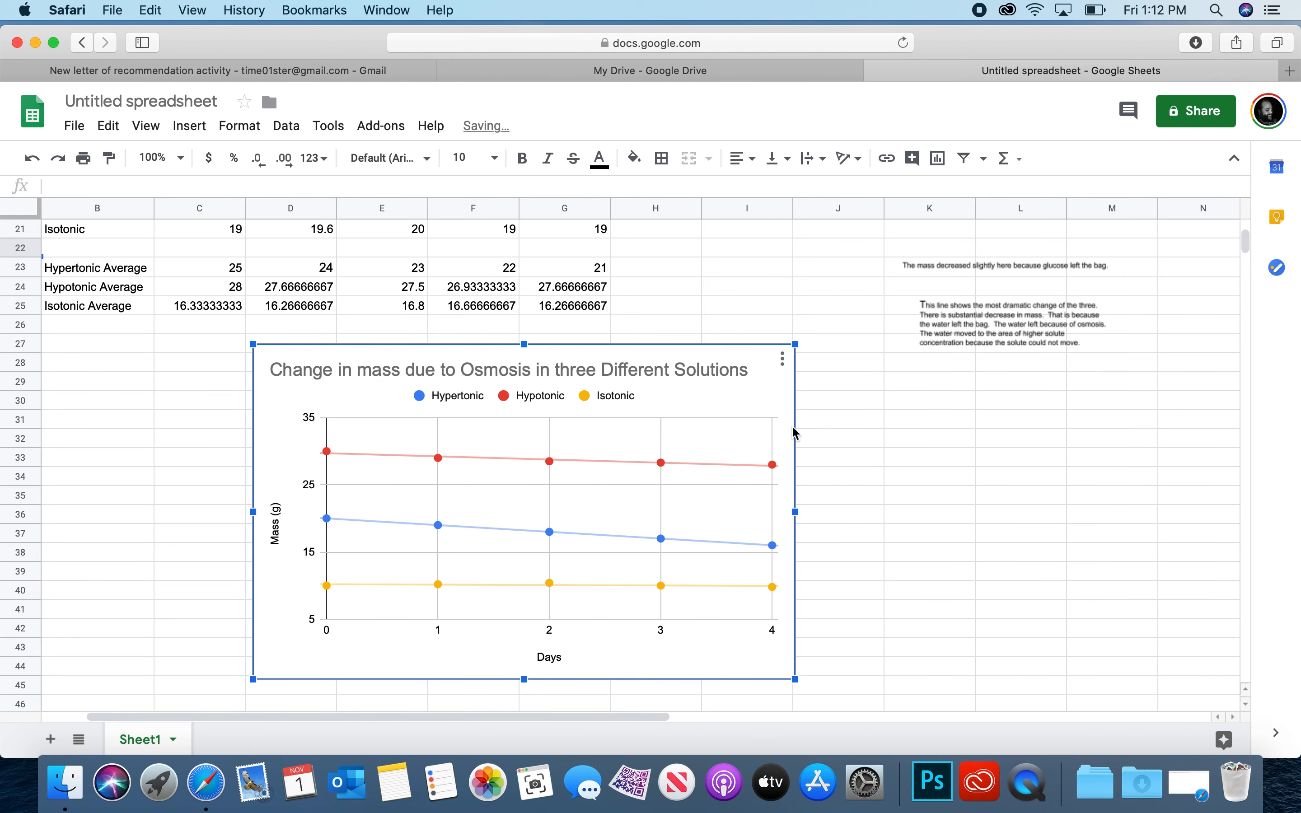
{"action": "left_click", "coordinate": [865, 426]}
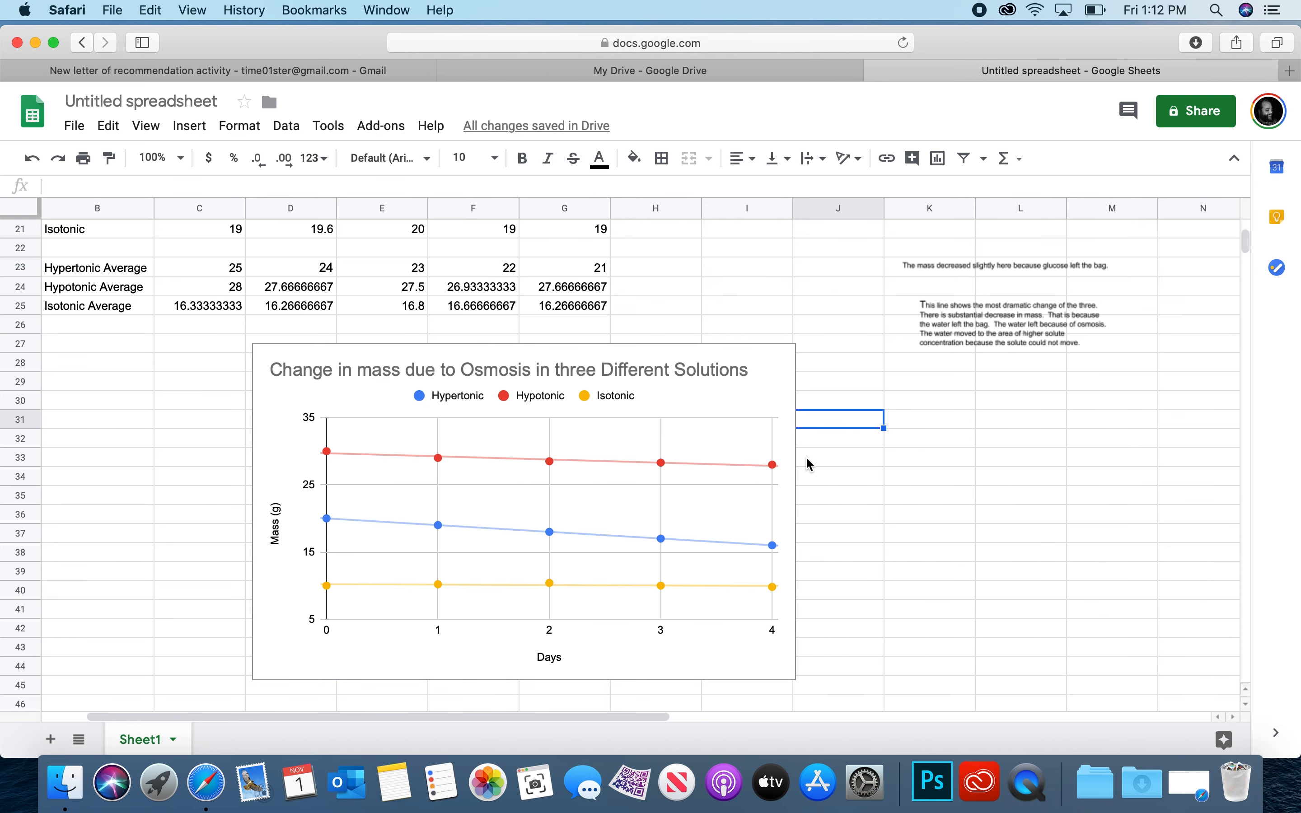
Step: Switch to Google Drive and create a new blank Google Docs document
{"action": "left_click", "coordinate": [500, 80]}
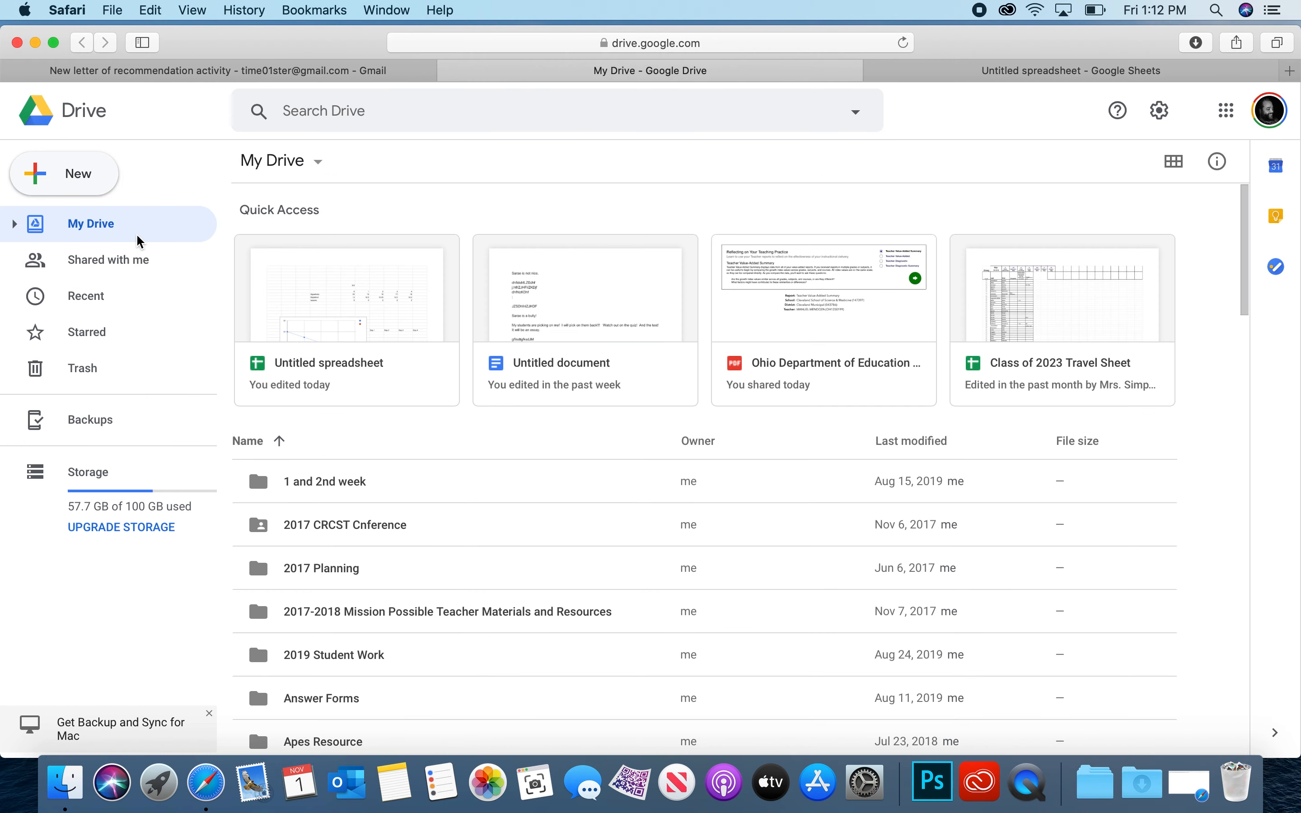
{"action": "left_click", "coordinate": [79, 180]}
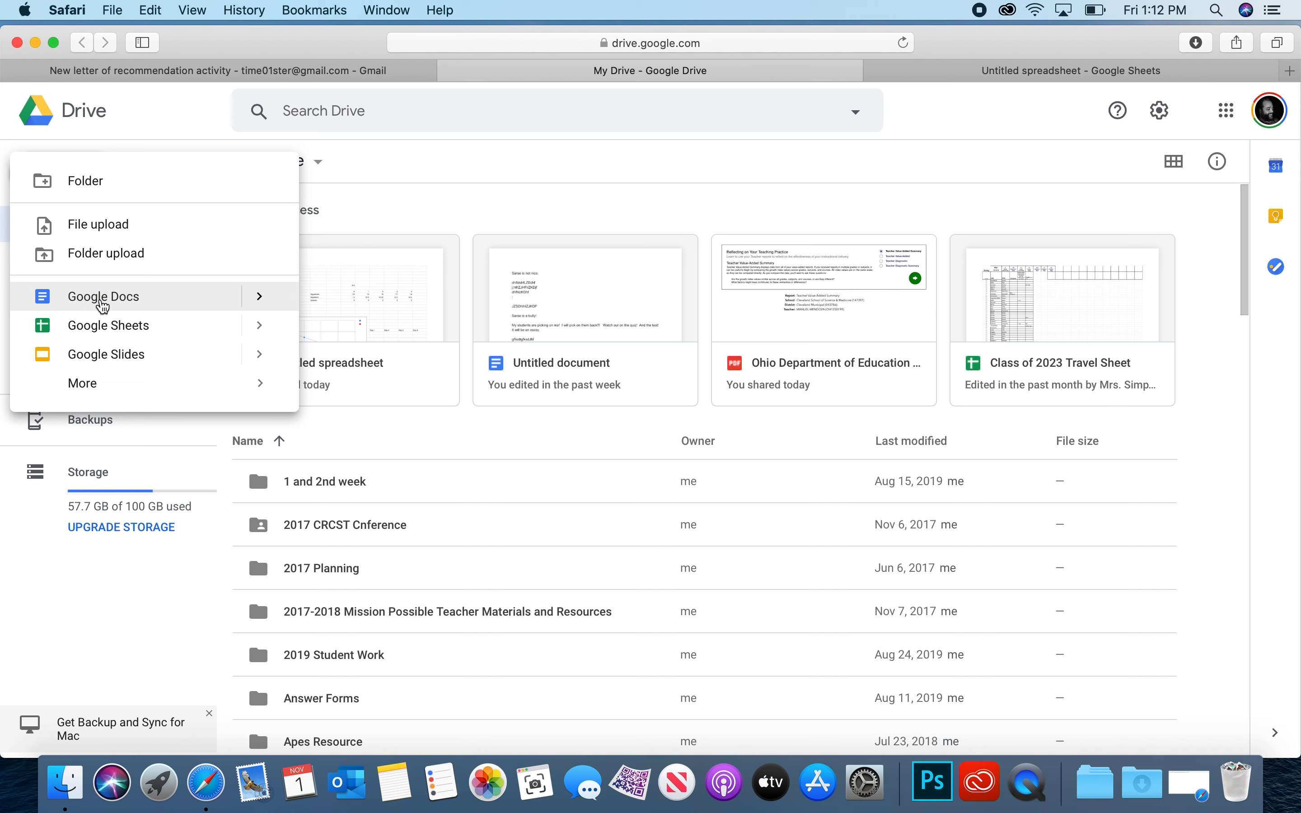
{"action": "left_click", "coordinate": [97, 296]}
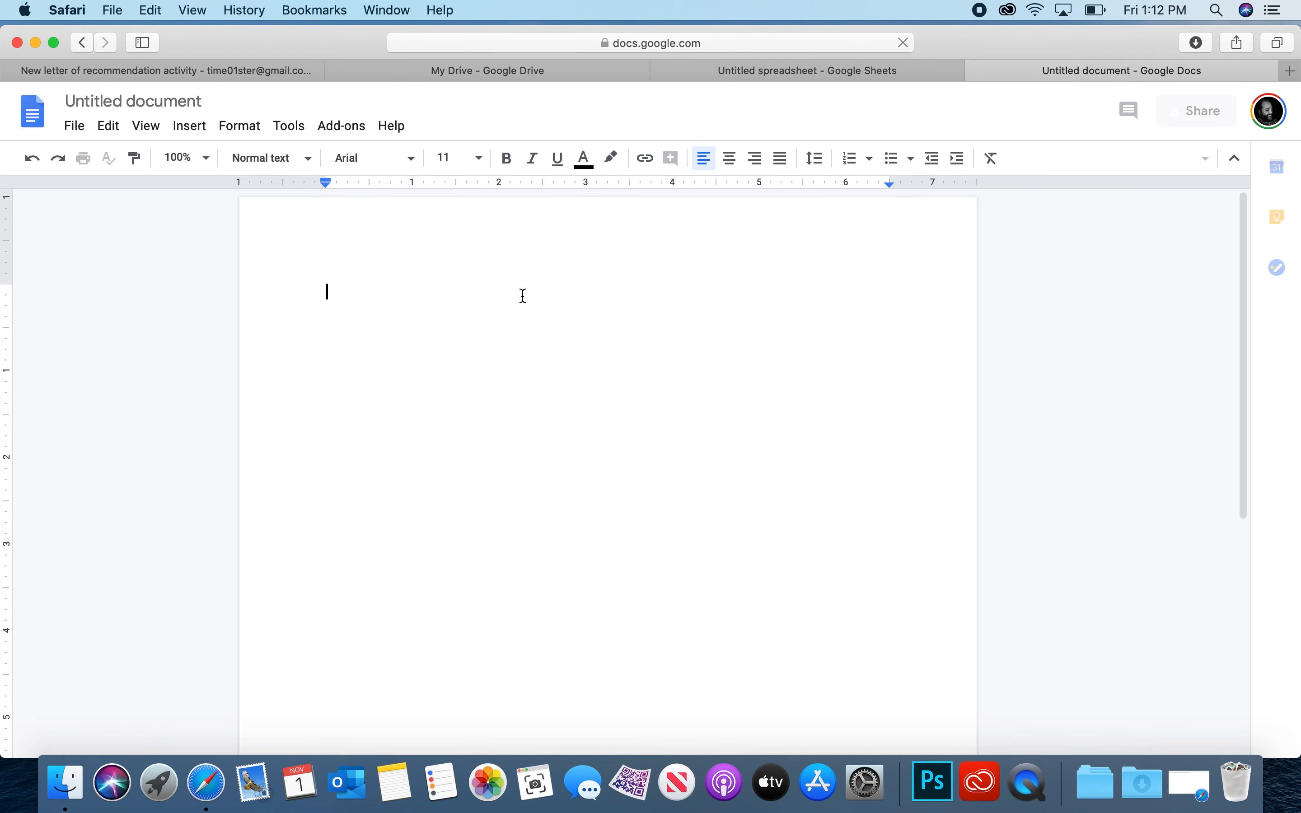
Step: Enter "This is your lab report:" as the document's opening line and start a new paragraph below it
{"action": "type", "text": "This is"}
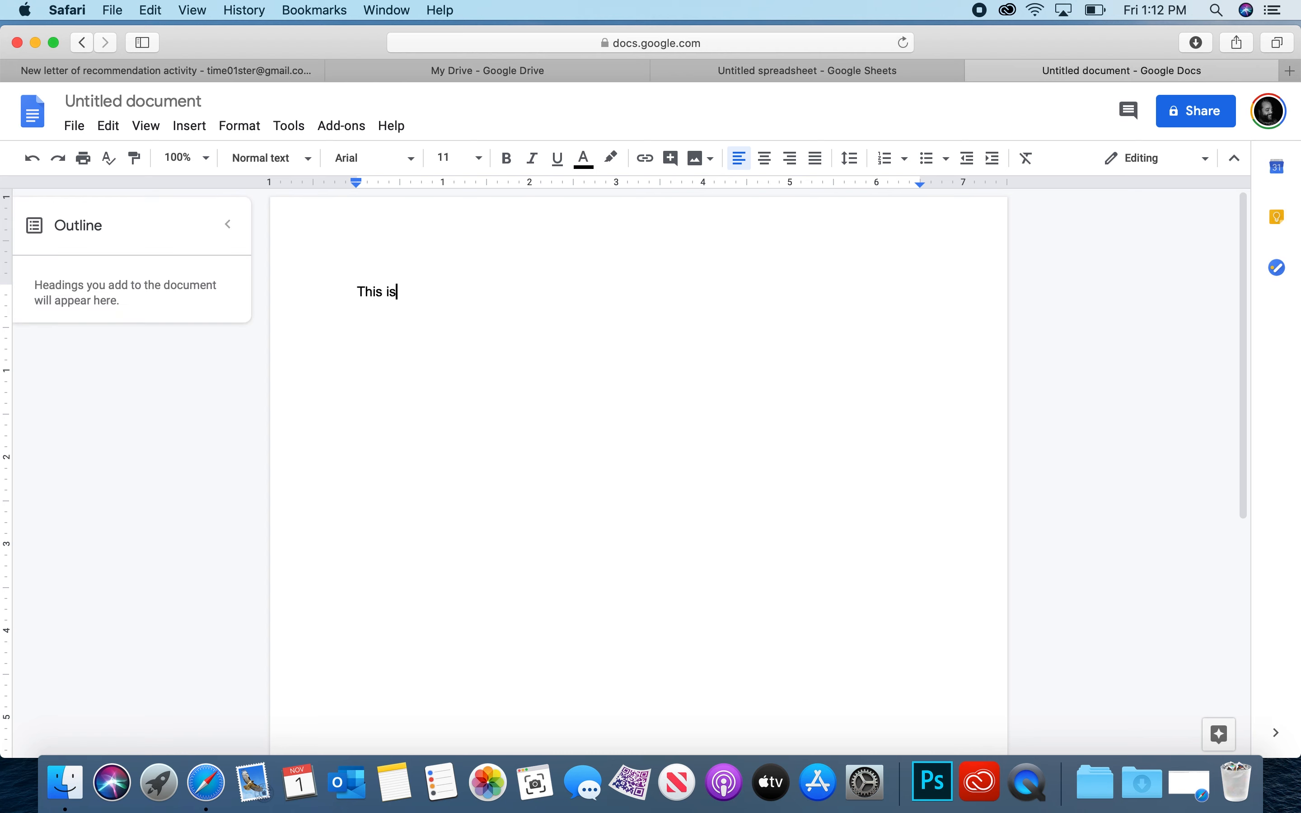
{"action": "type", "text": " your lab report:\\\\"}
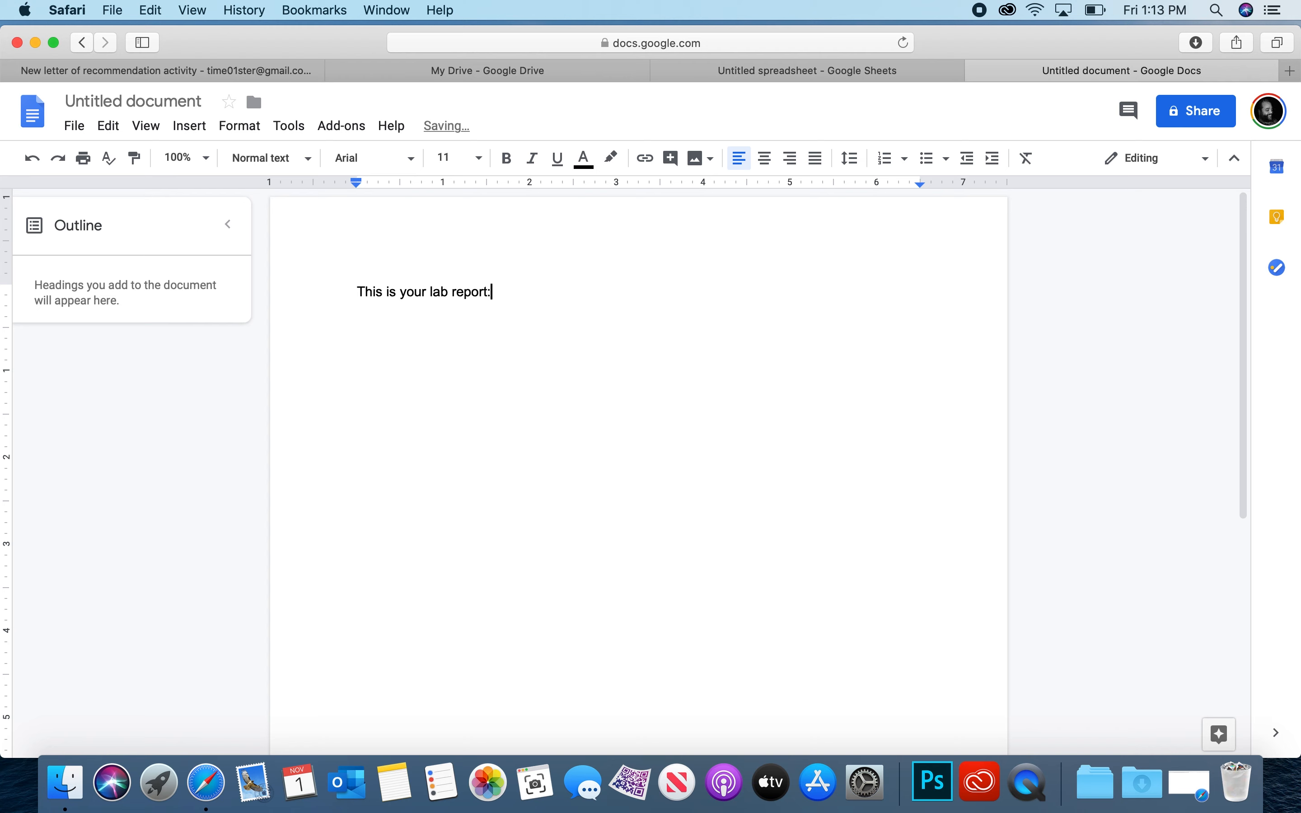
{"action": "key", "text": "BackSpace"}
{"action": "key", "text": "BackSpace"}
{"action": "key", "text": "BackSpace"}
{"action": "type", "text": ":"}
{"action": "key", "text": "Return"}
{"action": "key", "text": "Return"}
Step: Add a "Background:" heading to the lab report with blank lines beneath it
{"action": "type", "text": "Background:"}
{"action": "key", "text": "Return"}
{"action": "key", "text": "Return"}
{"action": "key", "text": "Return"}
{"action": "key", "text": "Return"}
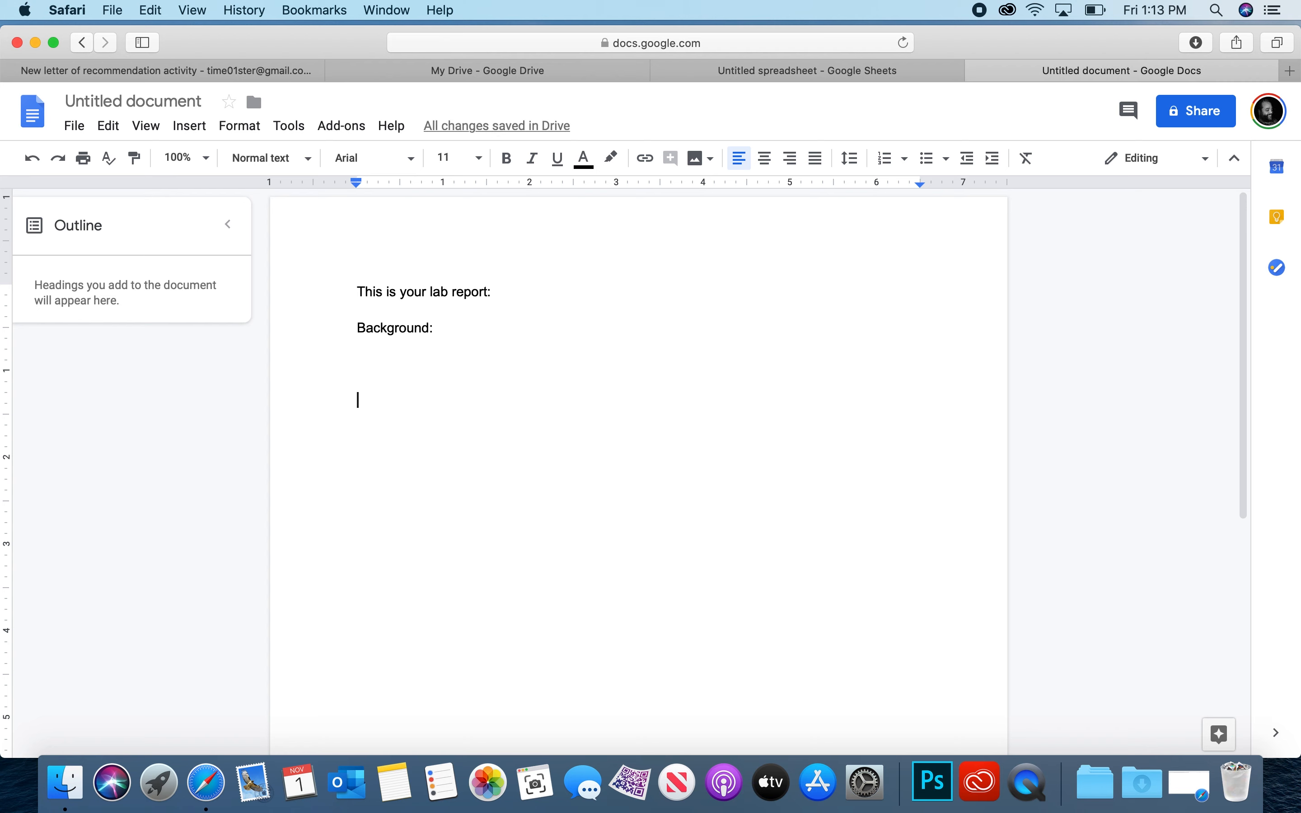
Step: Add "Experimental Design:" and "Hypothesis:" headings below the Background section, leaving blank lines after each
{"action": "type", "text": "E"}
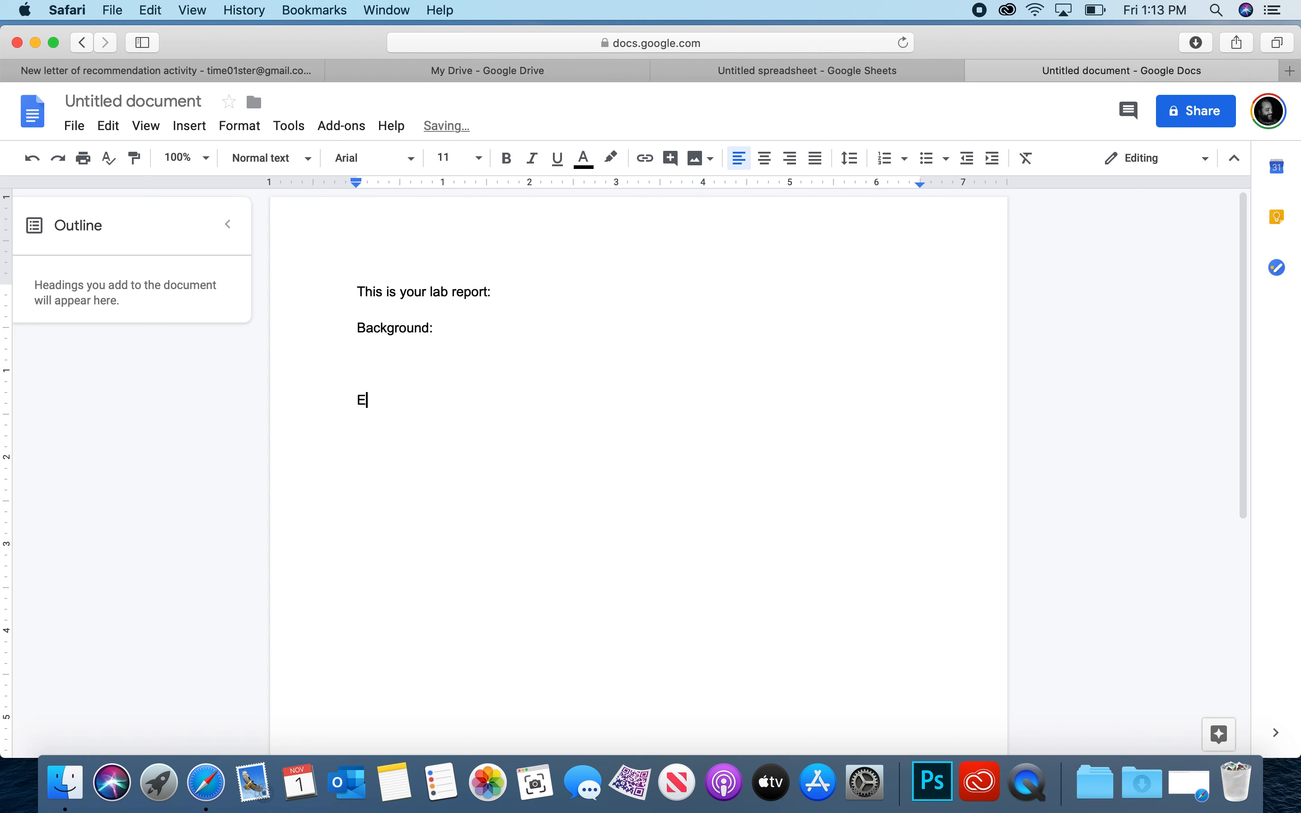
{"action": "type", "text": "xperimental Design"}
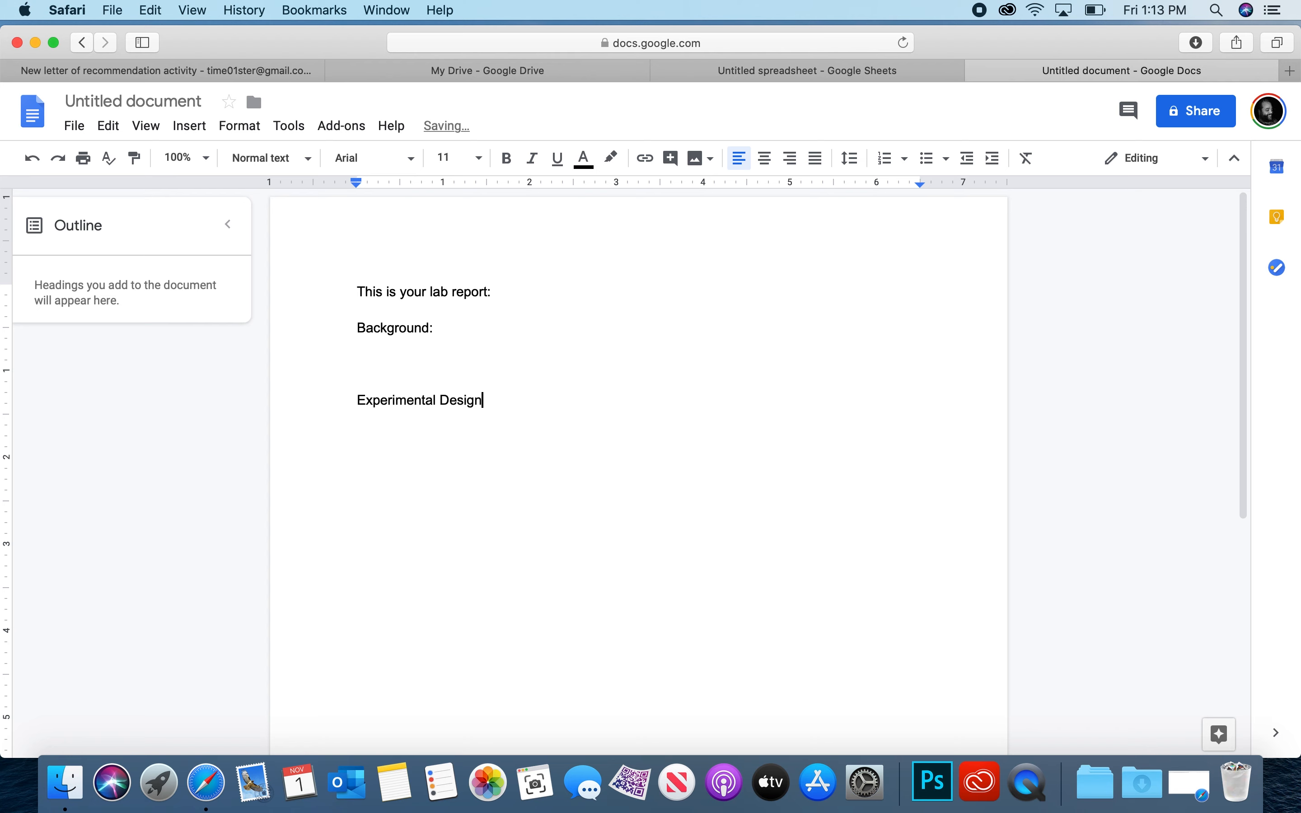
{"action": "type", "text": ":"}
{"action": "key", "text": "Return"}
{"action": "key", "text": "Return"}
{"action": "key", "text": "Return"}
{"action": "type", "text": "Hypothesis:"}
{"action": "key", "text": "Return"}
{"action": "key", "text": "Return"}
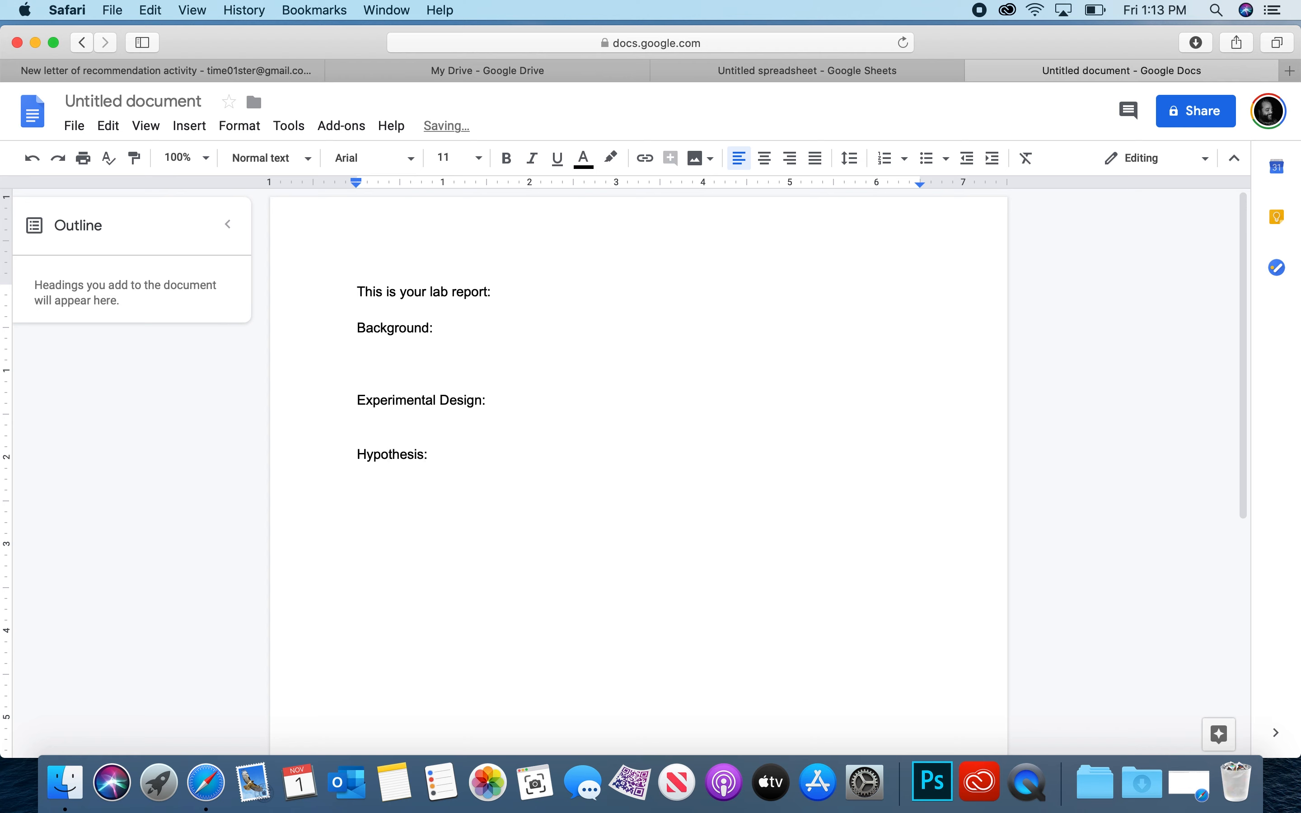
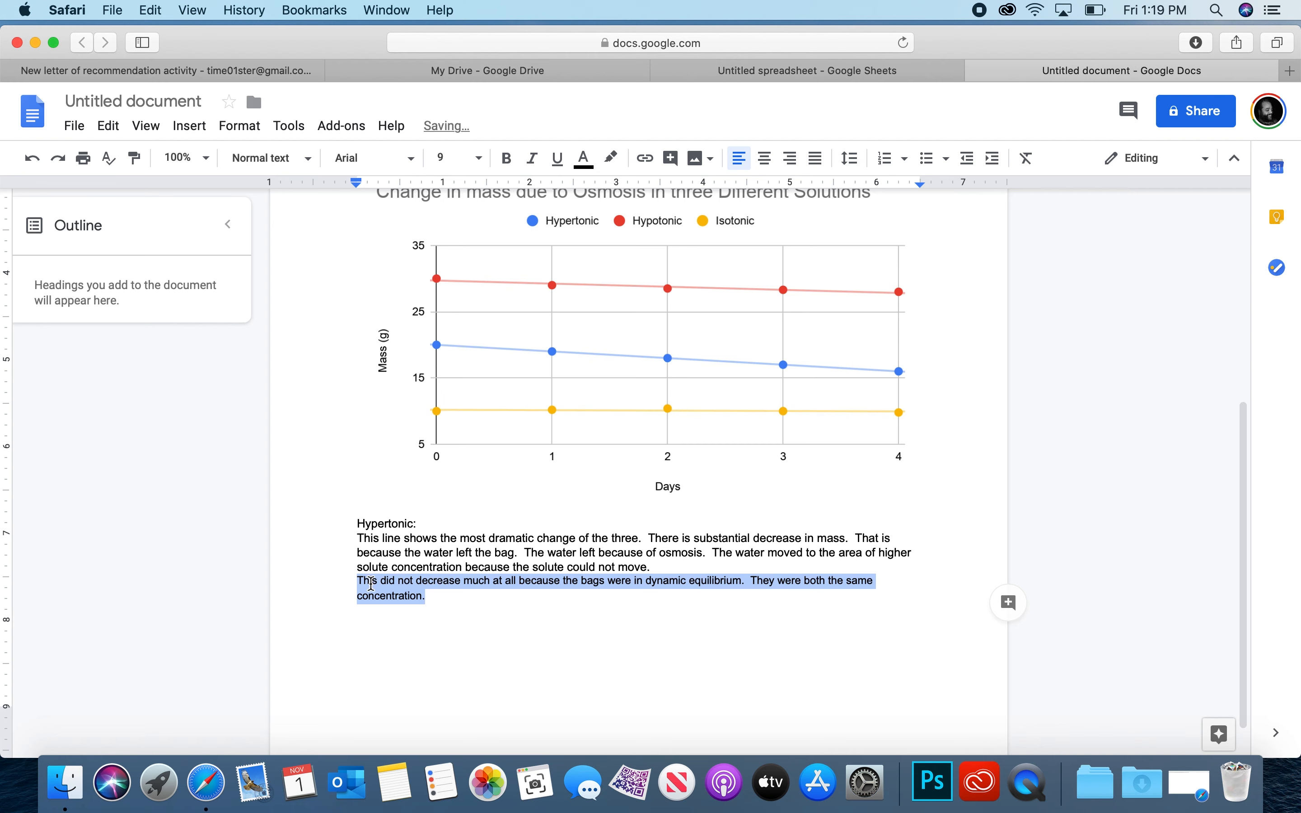
Step: Insert an "Isotonic:" label, set off by a blank line, above the paragraph about dynamic equilibrium
{"action": "left_click", "coordinate": [358, 582]}
{"action": "key", "text": "Return"}
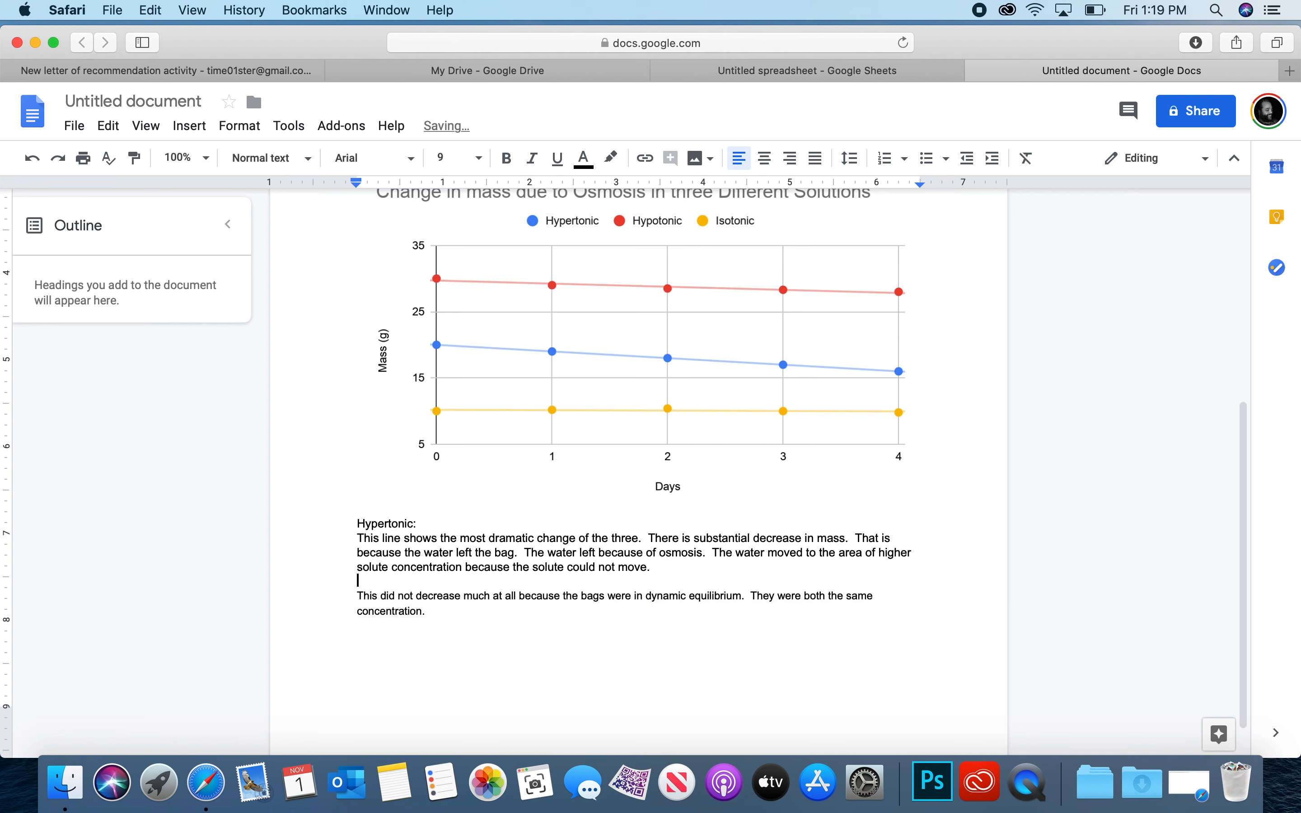
{"action": "type", "text": "Isotonic:"}
{"action": "key", "text": "Return"}
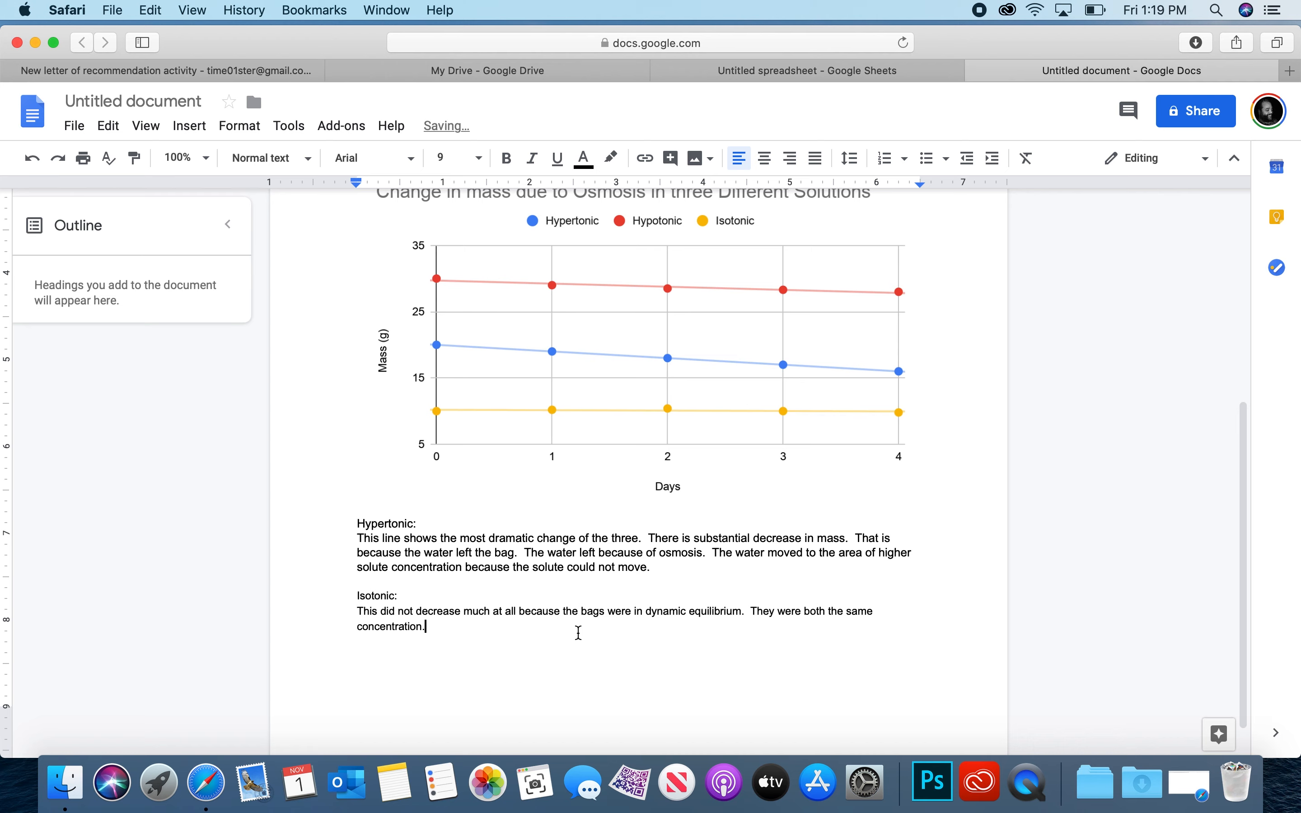
Step: Add a "Hypotionic:" label on its own line between the hypertonic paragraph and the isotonic section
{"action": "key", "text": "Return"}
{"action": "left_click", "coordinate": [665, 573]}
{"action": "key", "text": "Down"}
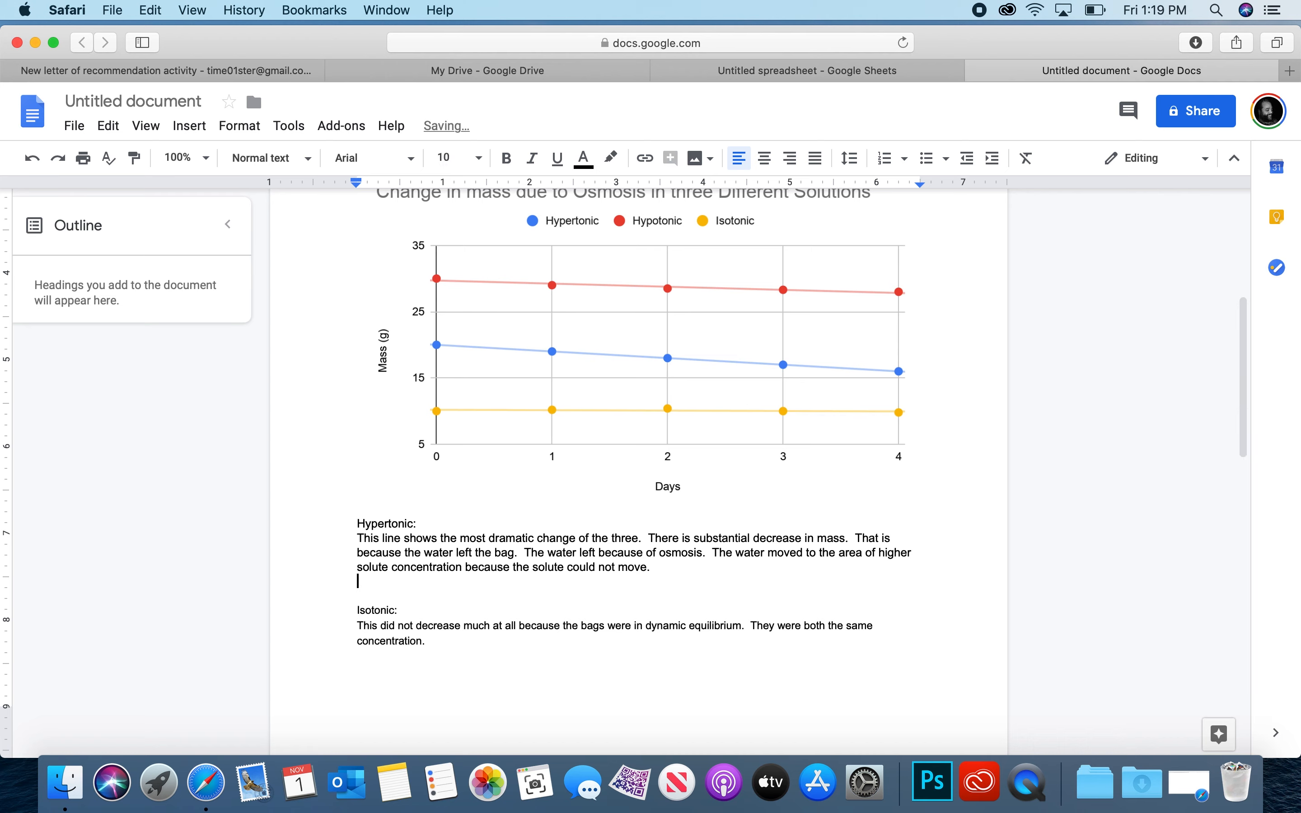
{"action": "key", "text": "Return"}
{"action": "type", "text": "Hypotionic:"}
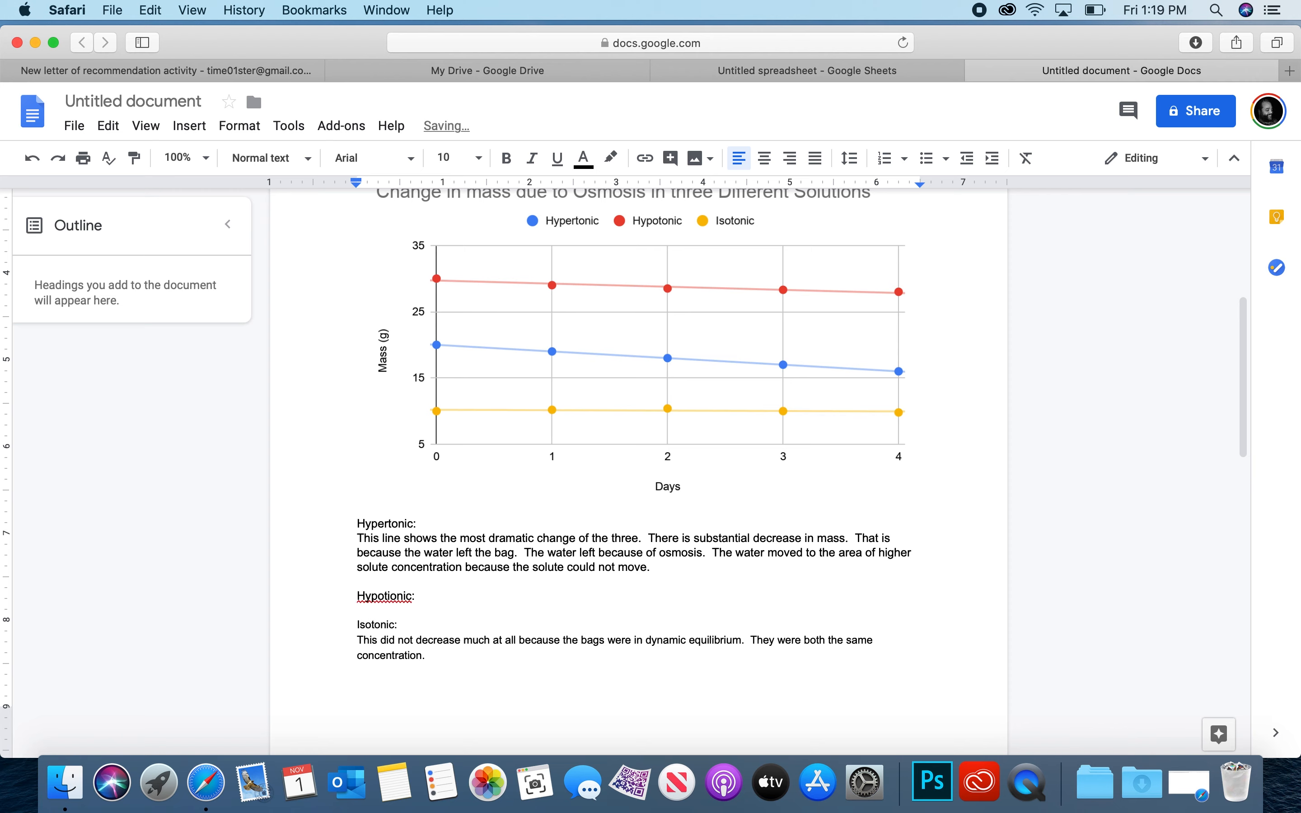
Step: Correct the misspelled label above the isotonic section to "Hypotonic:" and add a blank line beneath it
{"action": "key", "text": "Return"}
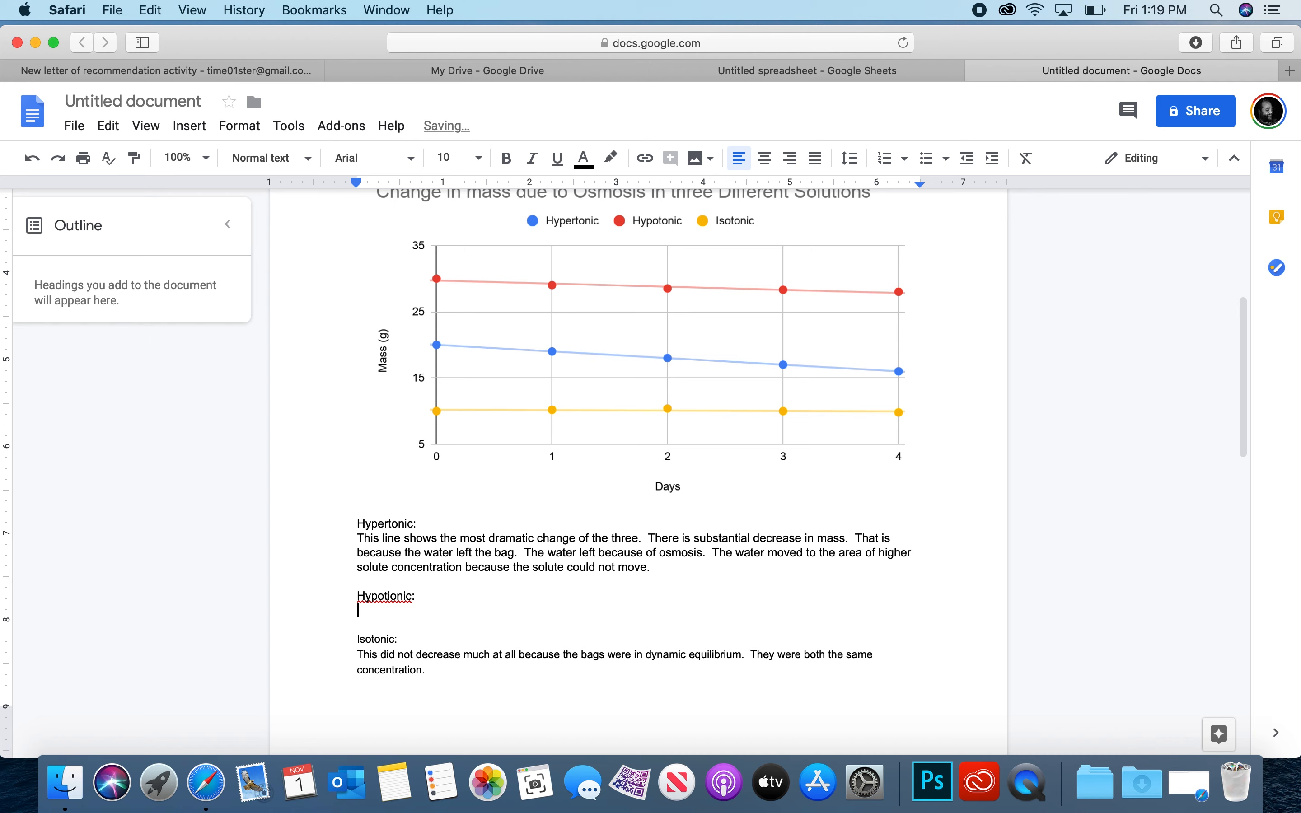
{"action": "right_click", "coordinate": [388, 596]}
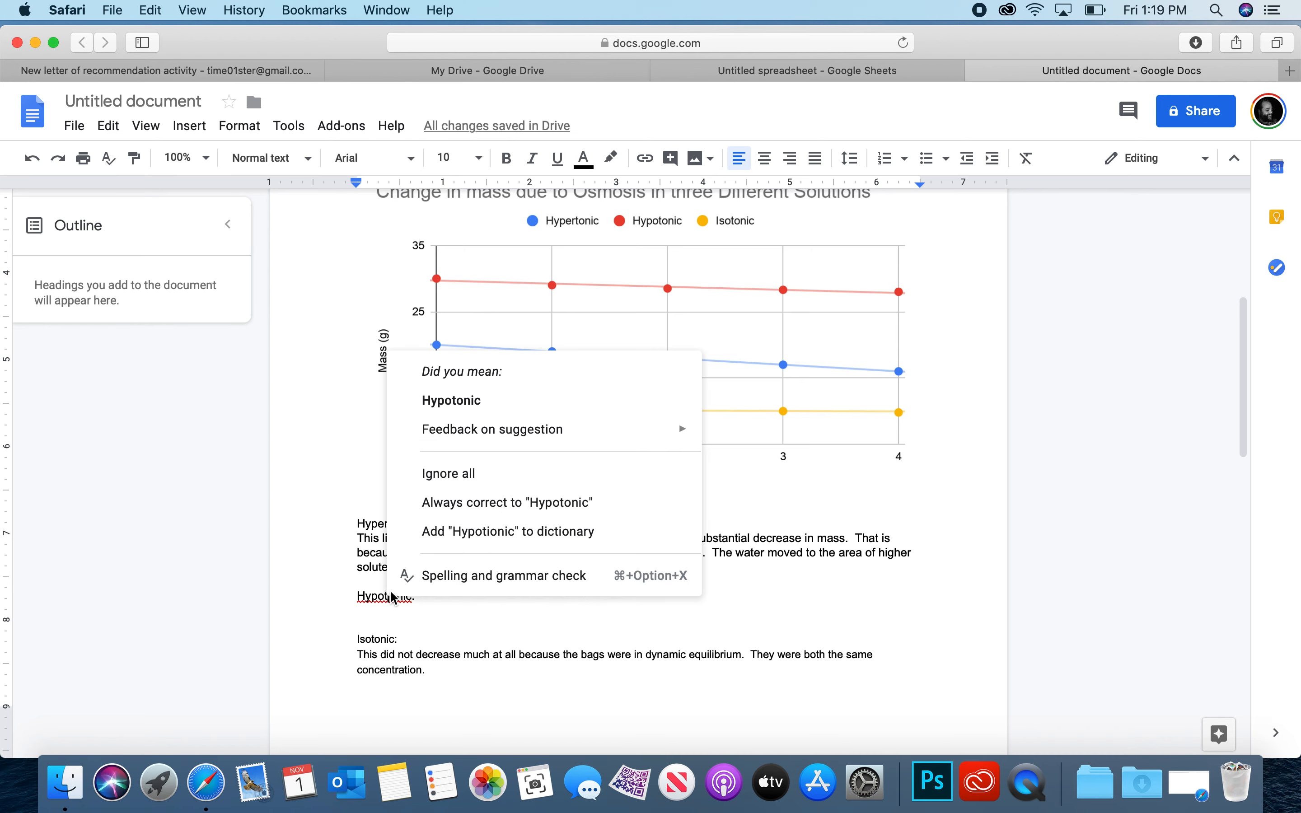
{"action": "left_click", "coordinate": [466, 410]}
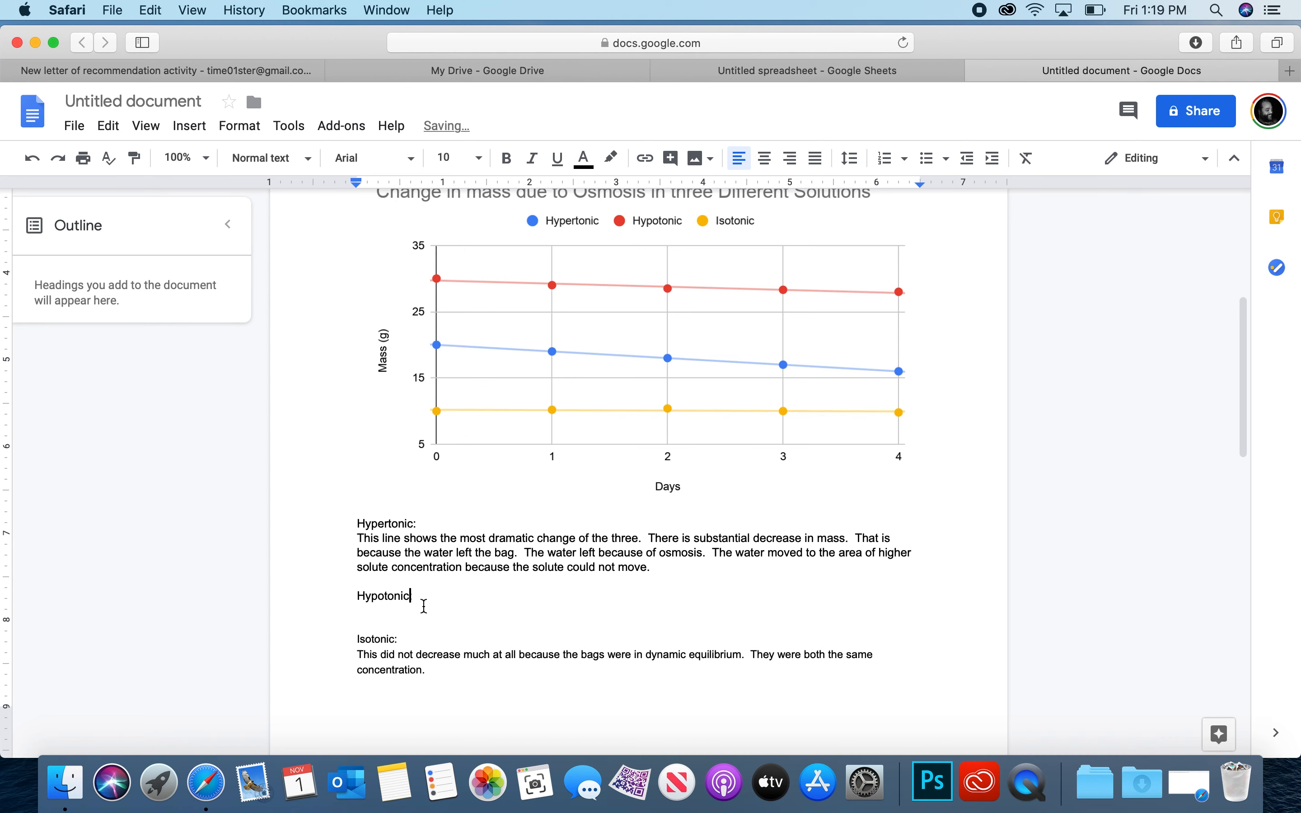
{"action": "left_click", "coordinate": [383, 608]}
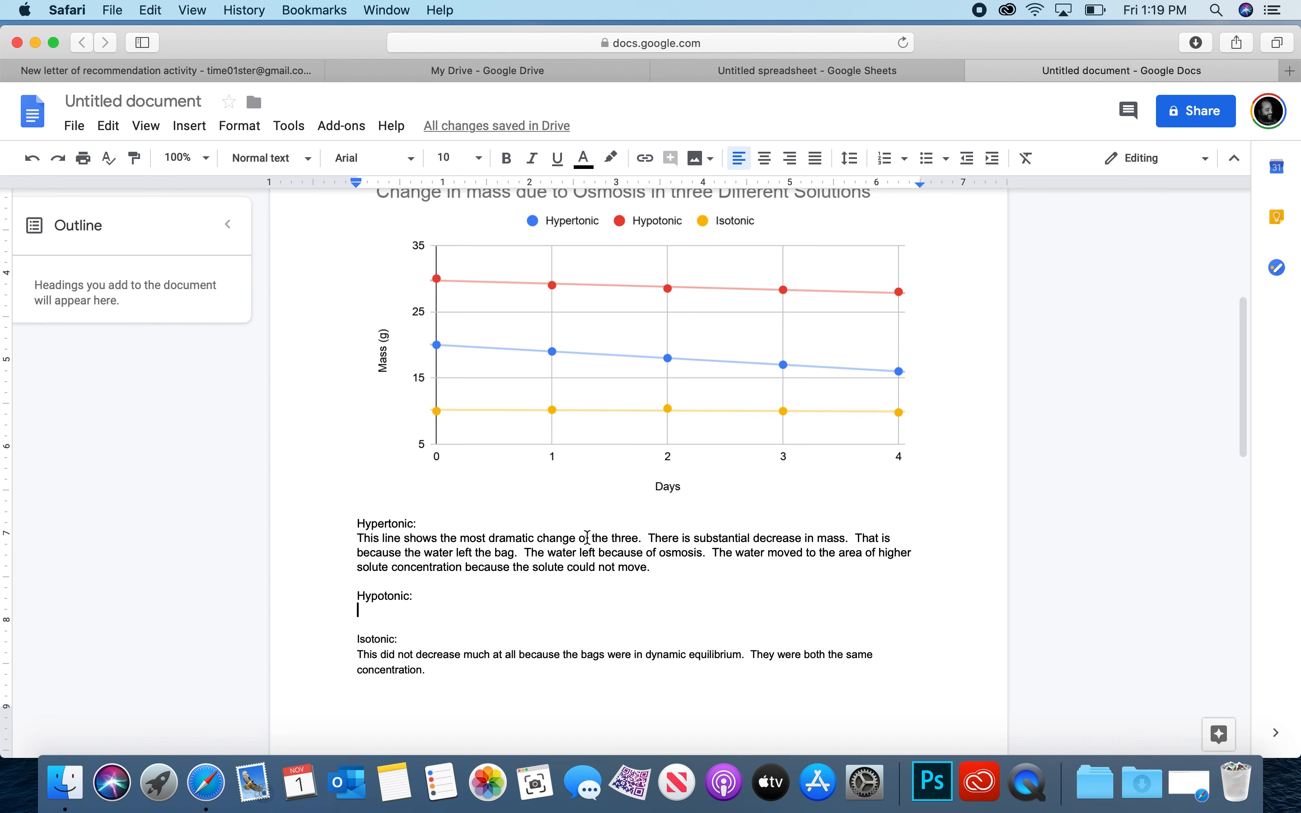
Step: Set the font size of the "Isotonic:" label to 12
{"action": "left_click_drag", "start_coordinate": [405, 641], "coordinate": [357, 622]}
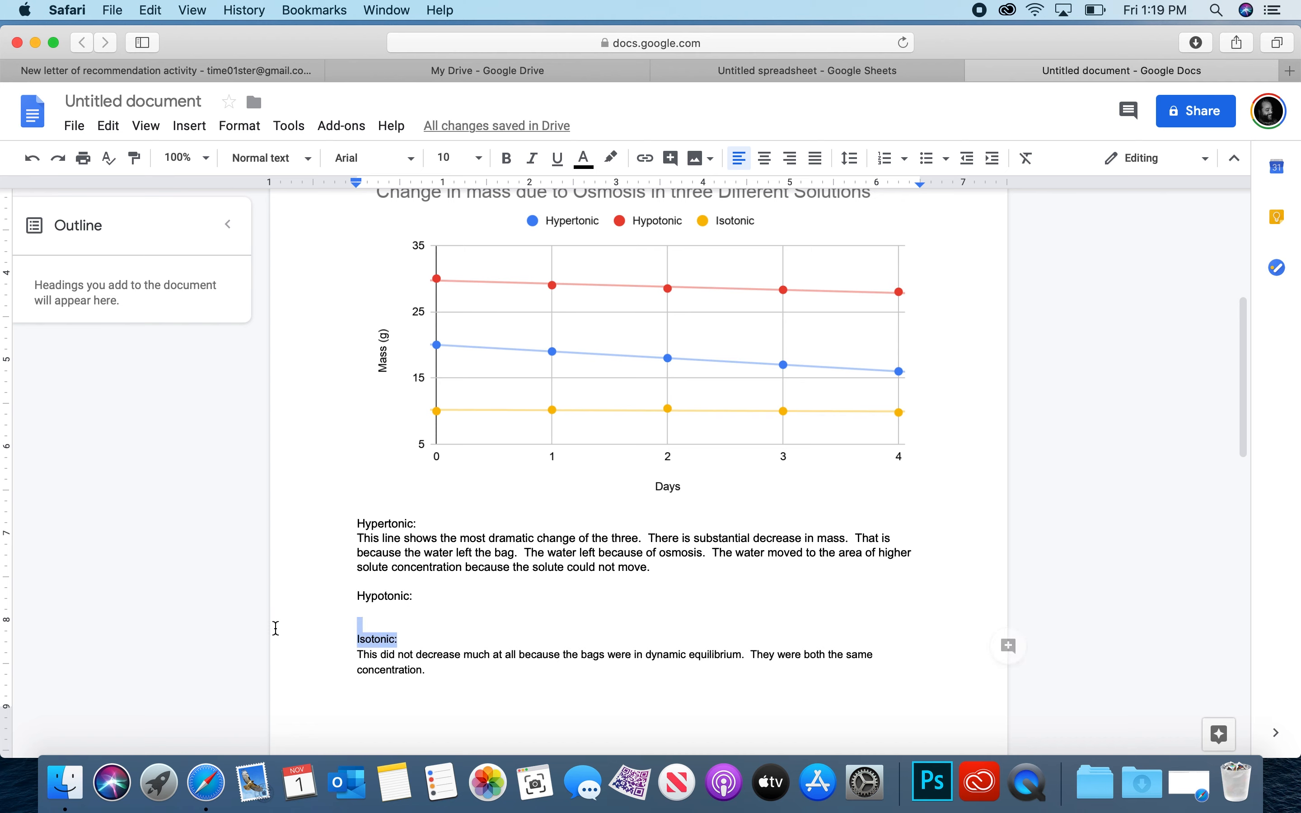
{"action": "left_click", "coordinate": [480, 161]}
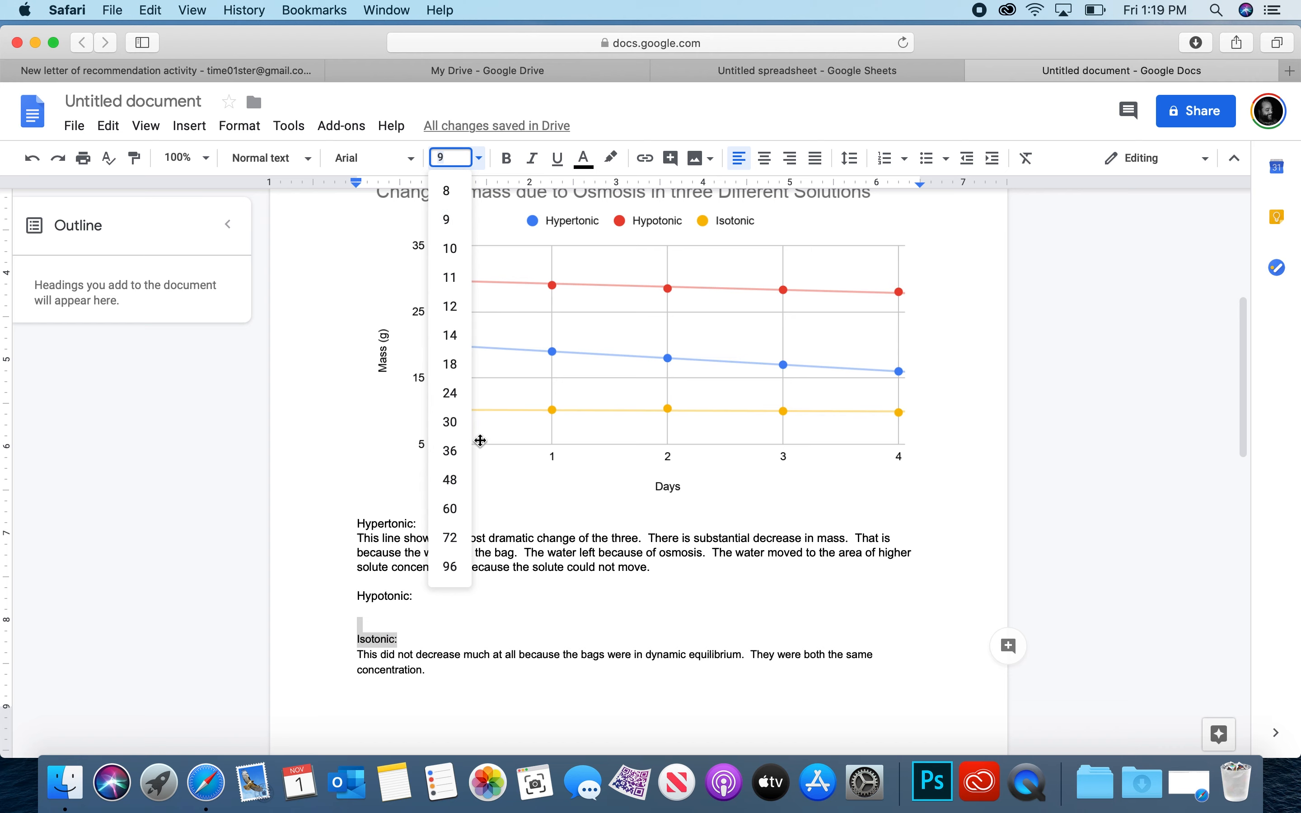
{"action": "left_click", "coordinate": [451, 308]}
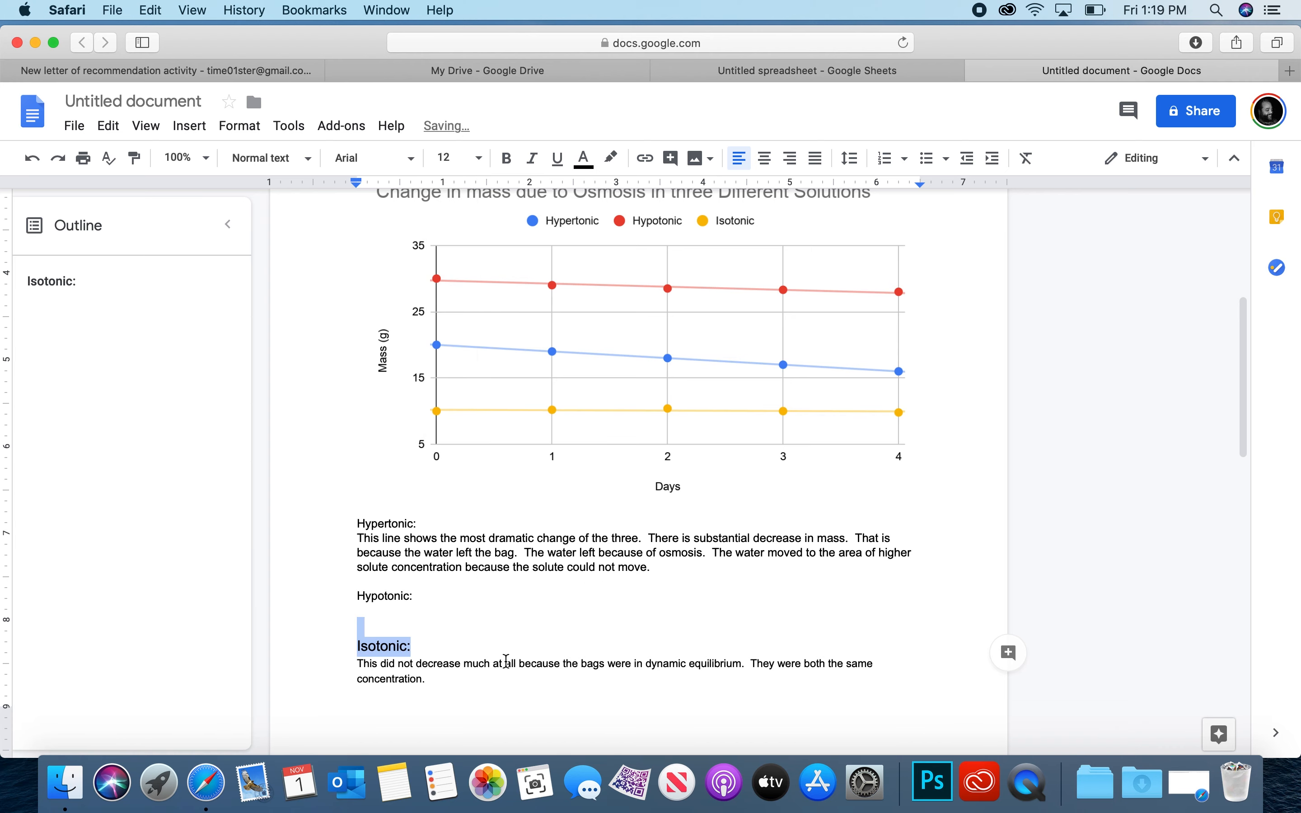
Step: Set all the text from the "Hypertonic:" label through the isotonic paragraph to font size 9
{"action": "left_click_drag", "start_coordinate": [479, 679], "coordinate": [328, 522]}
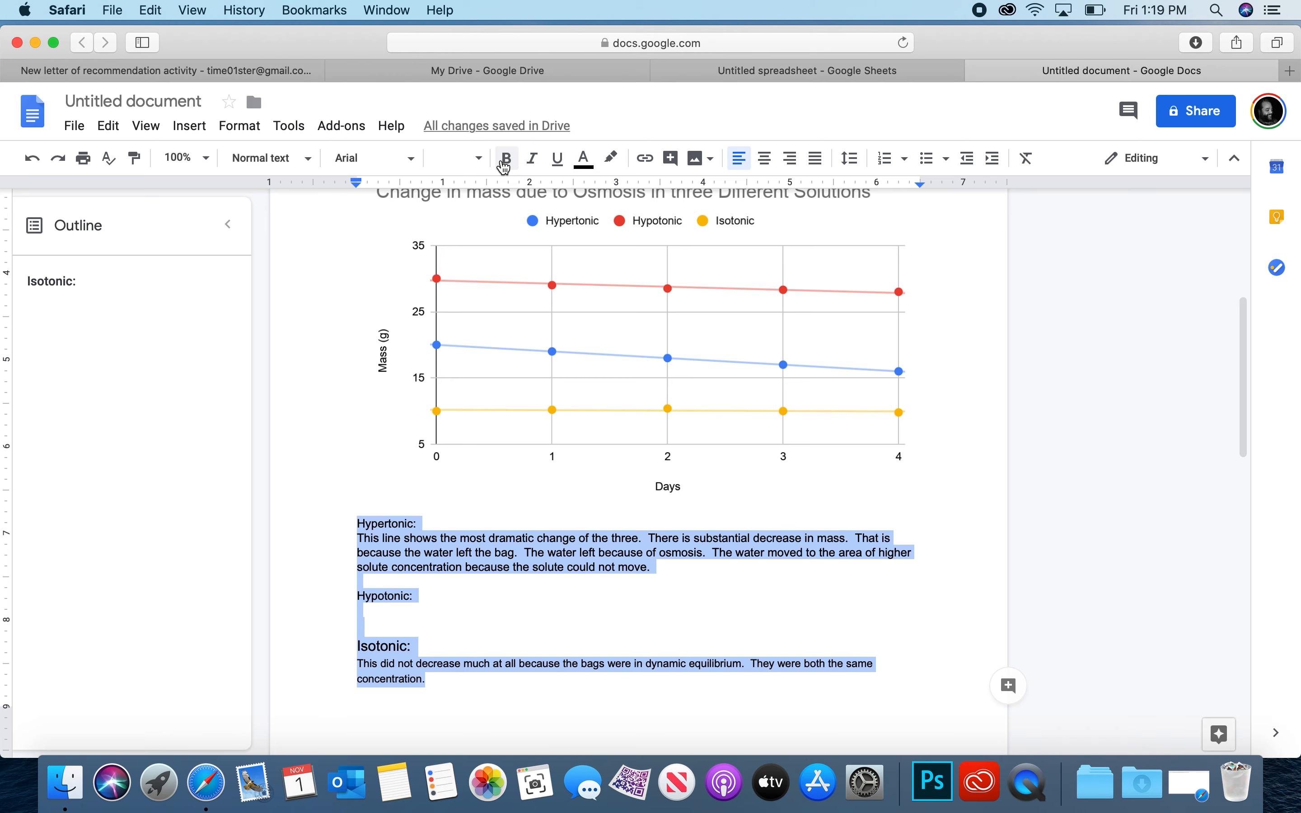
{"action": "left_click", "coordinate": [484, 161]}
{"action": "left_click", "coordinate": [474, 222]}
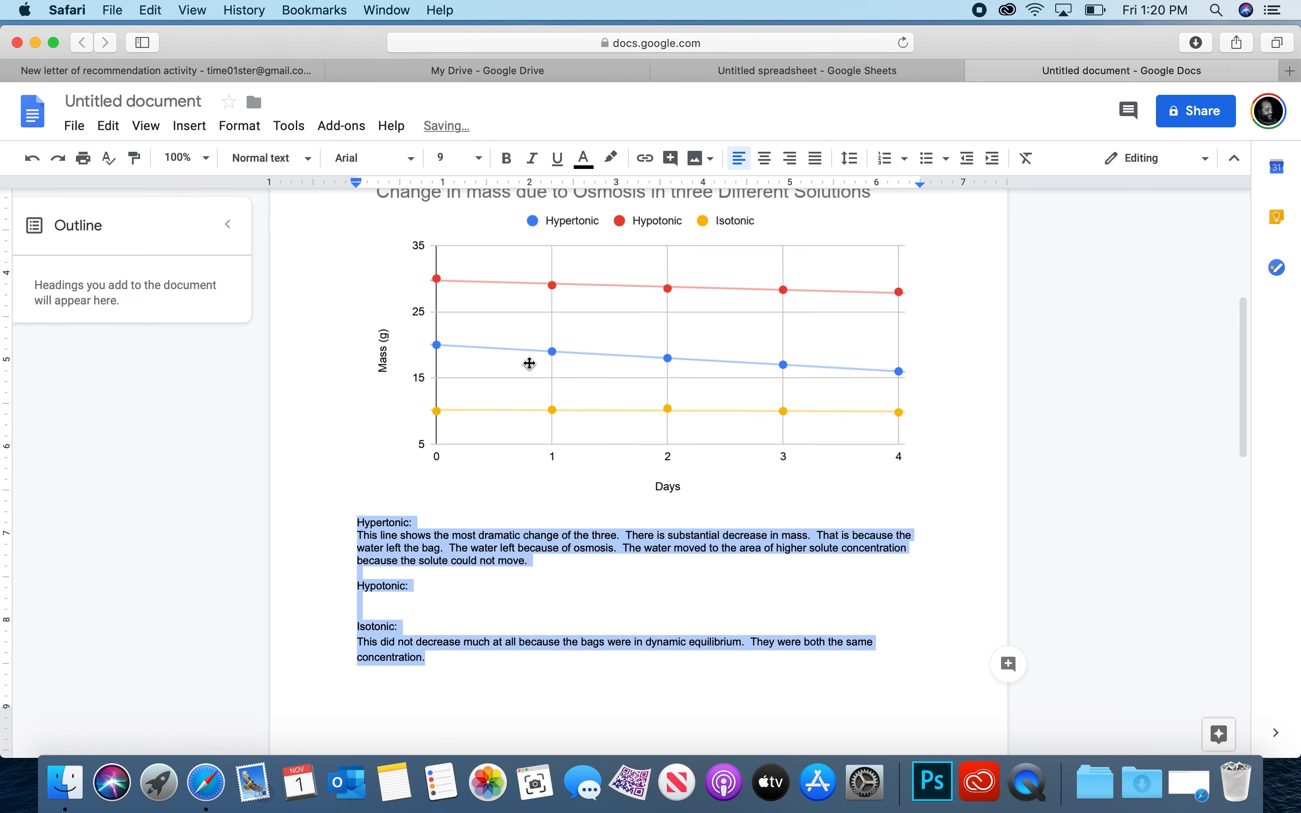
{"action": "left_click", "coordinate": [496, 603]}
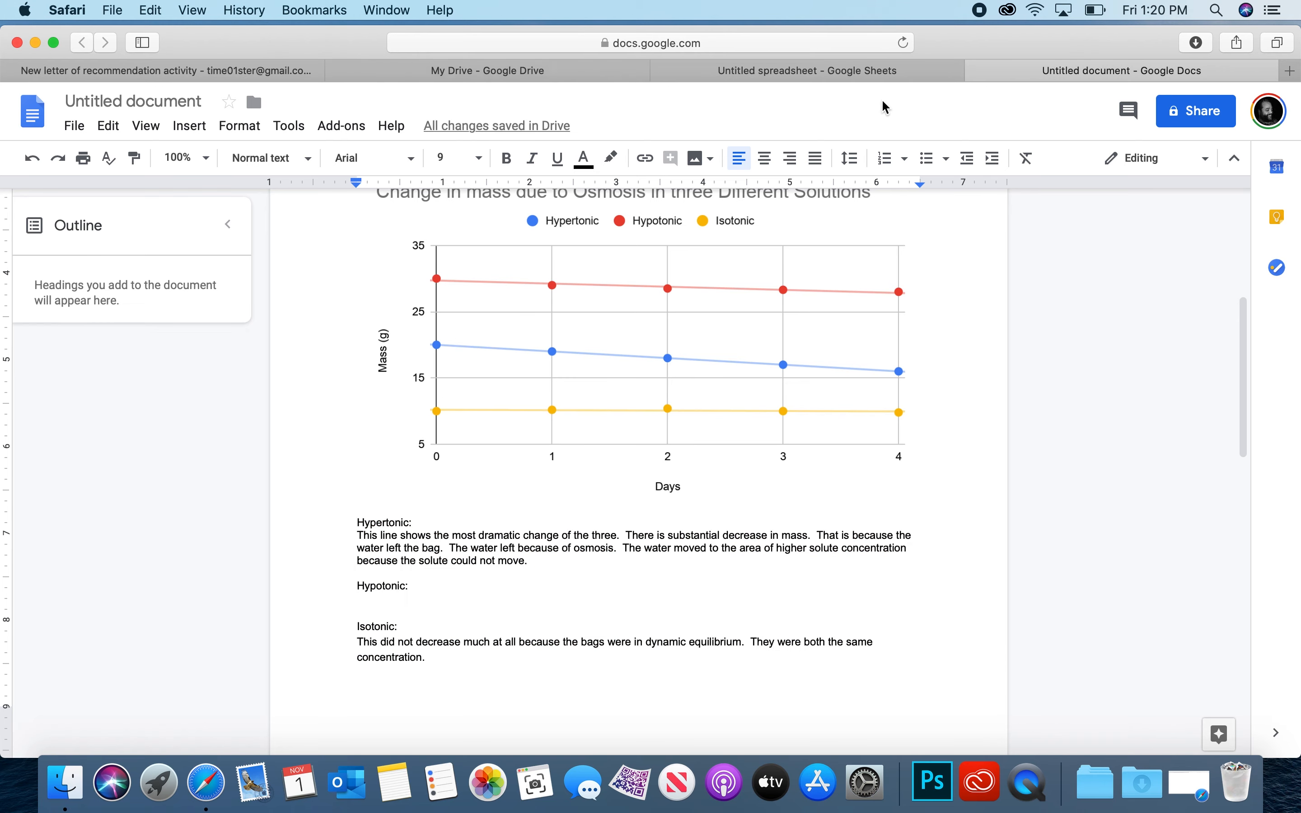
Step: Switch to the Google Sheets spreadsheet and delete the large empty drawing covering the text notes
{"action": "left_click", "coordinate": [910, 76]}
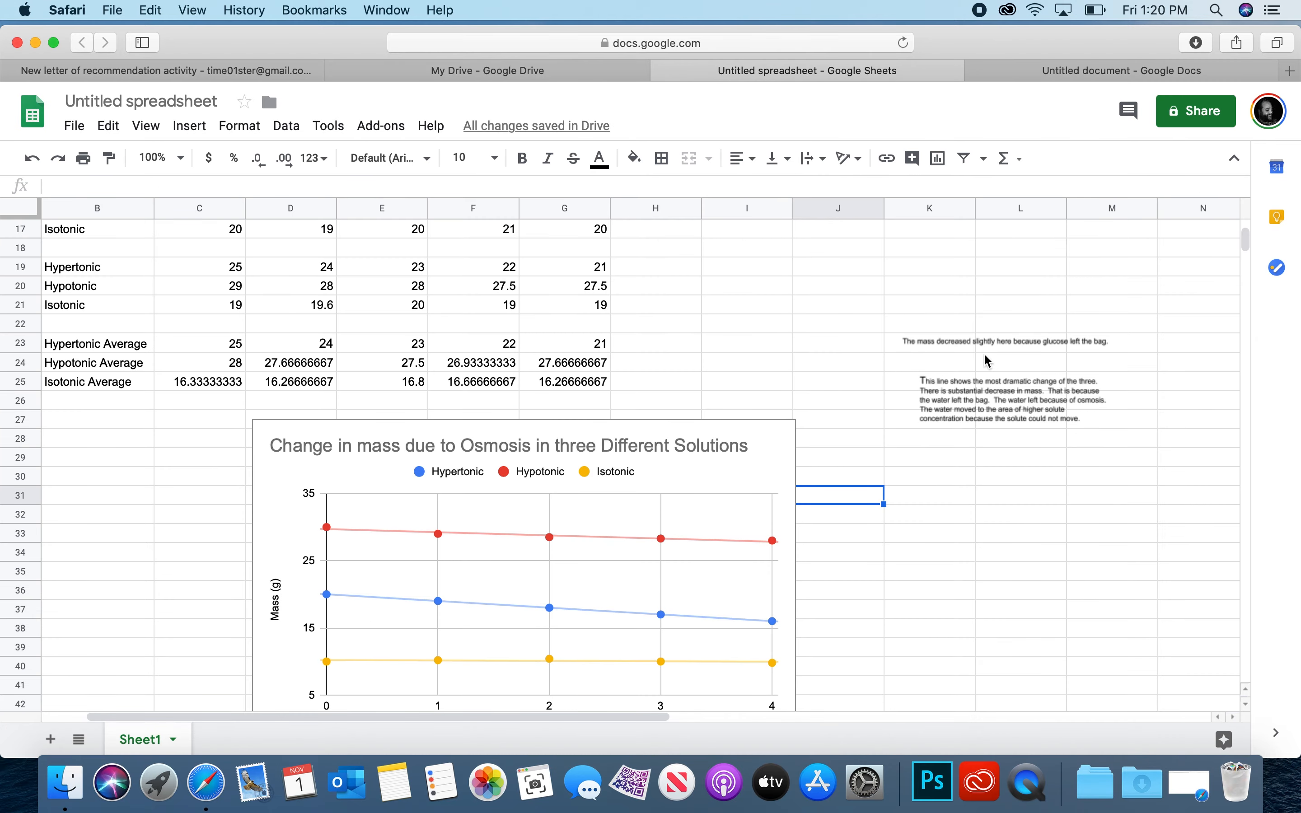
{"action": "left_click", "coordinate": [970, 342]}
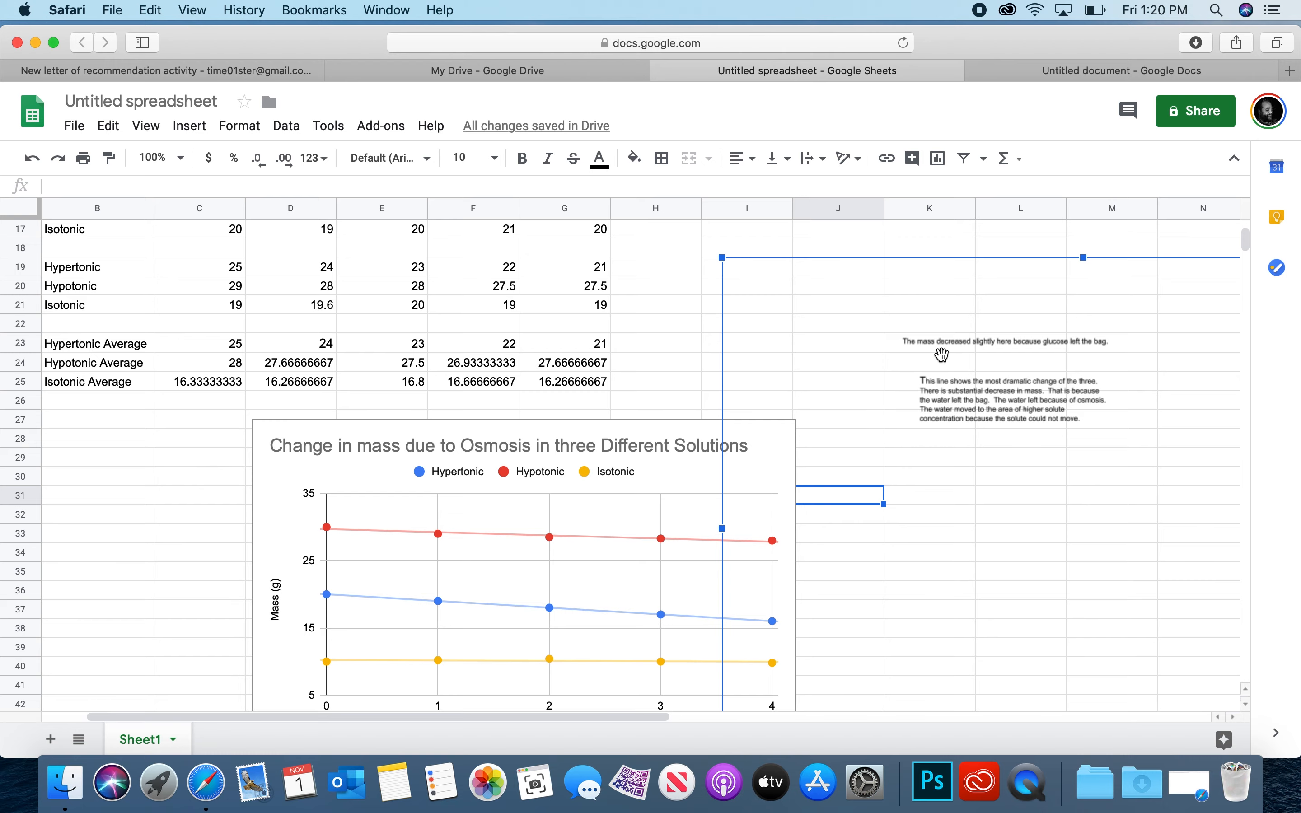
{"action": "double_click", "coordinate": [945, 350]}
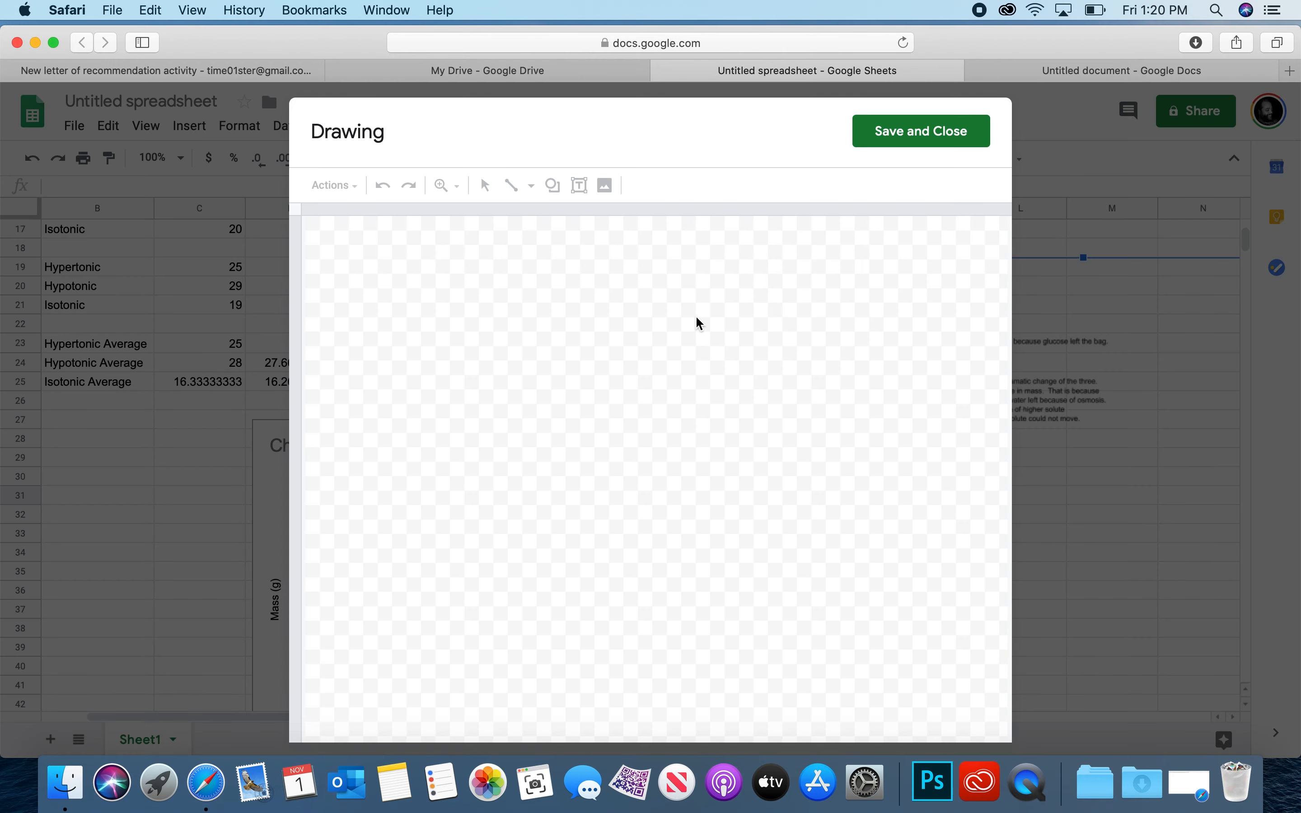
{"action": "left_click", "coordinate": [888, 131]}
{"action": "left_click", "coordinate": [938, 341]}
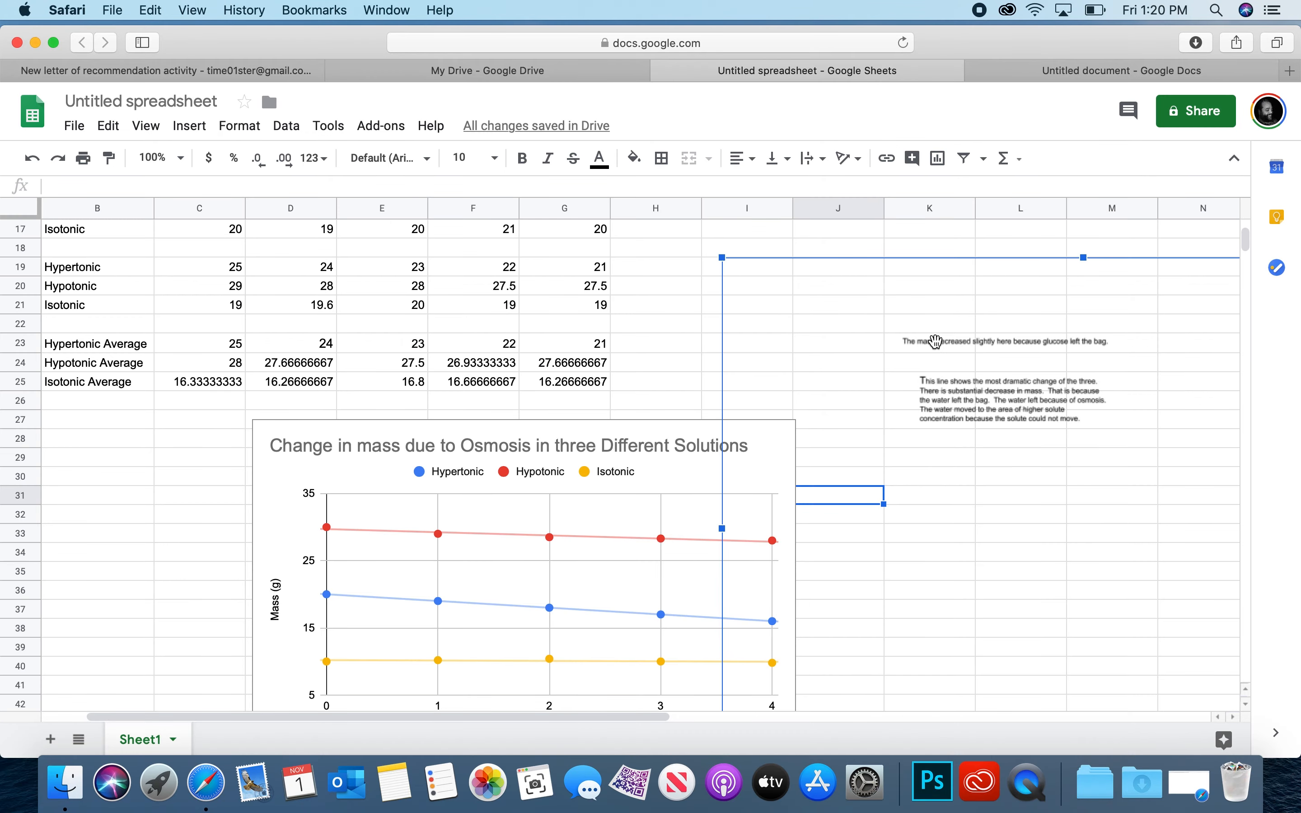
{"action": "mouse_move", "coordinate": [935, 341]}
{"action": "left_mouse_down"}
{"action": "mouse_move", "coordinate": [911, 333]}
{"action": "mouse_move", "coordinate": [392, 443]}
{"action": "left_mouse_up"}
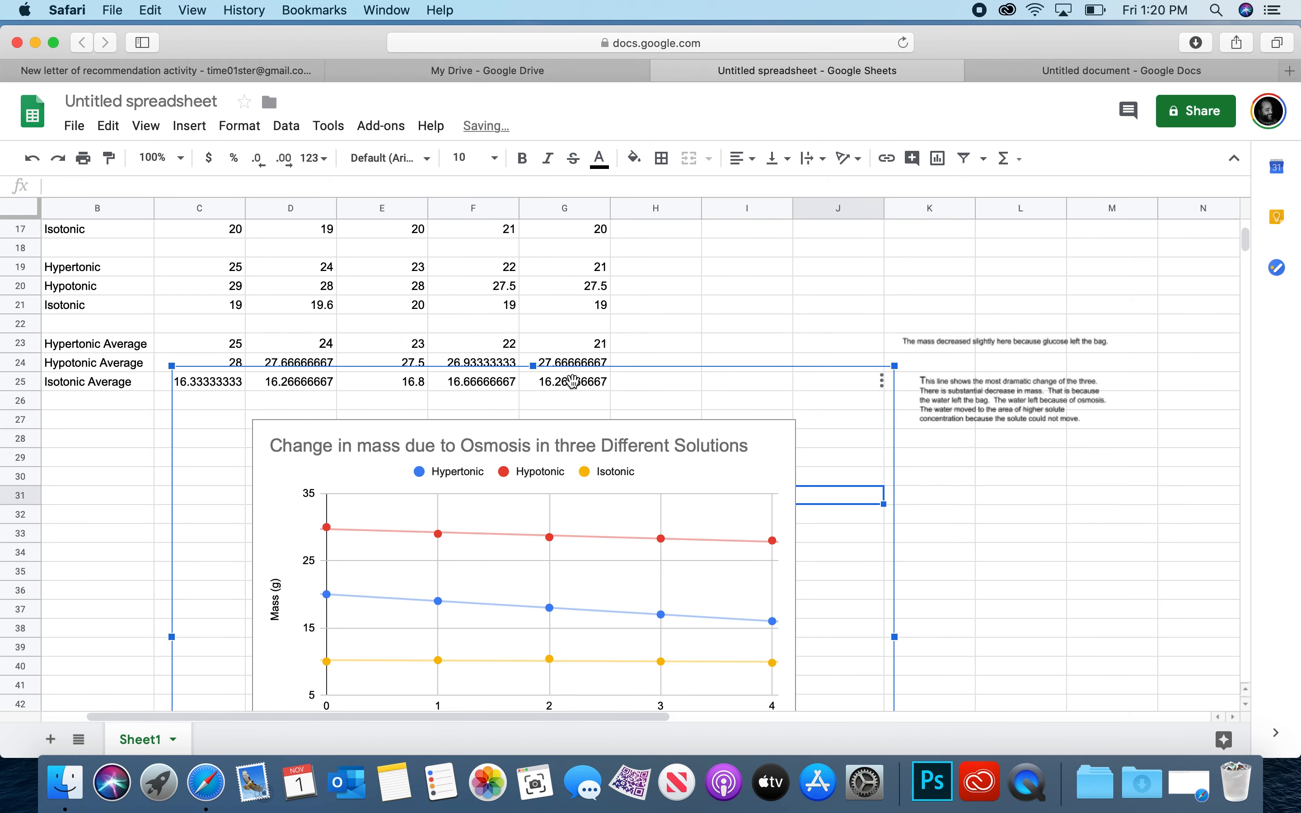
{"action": "key", "text": "BackSpace"}
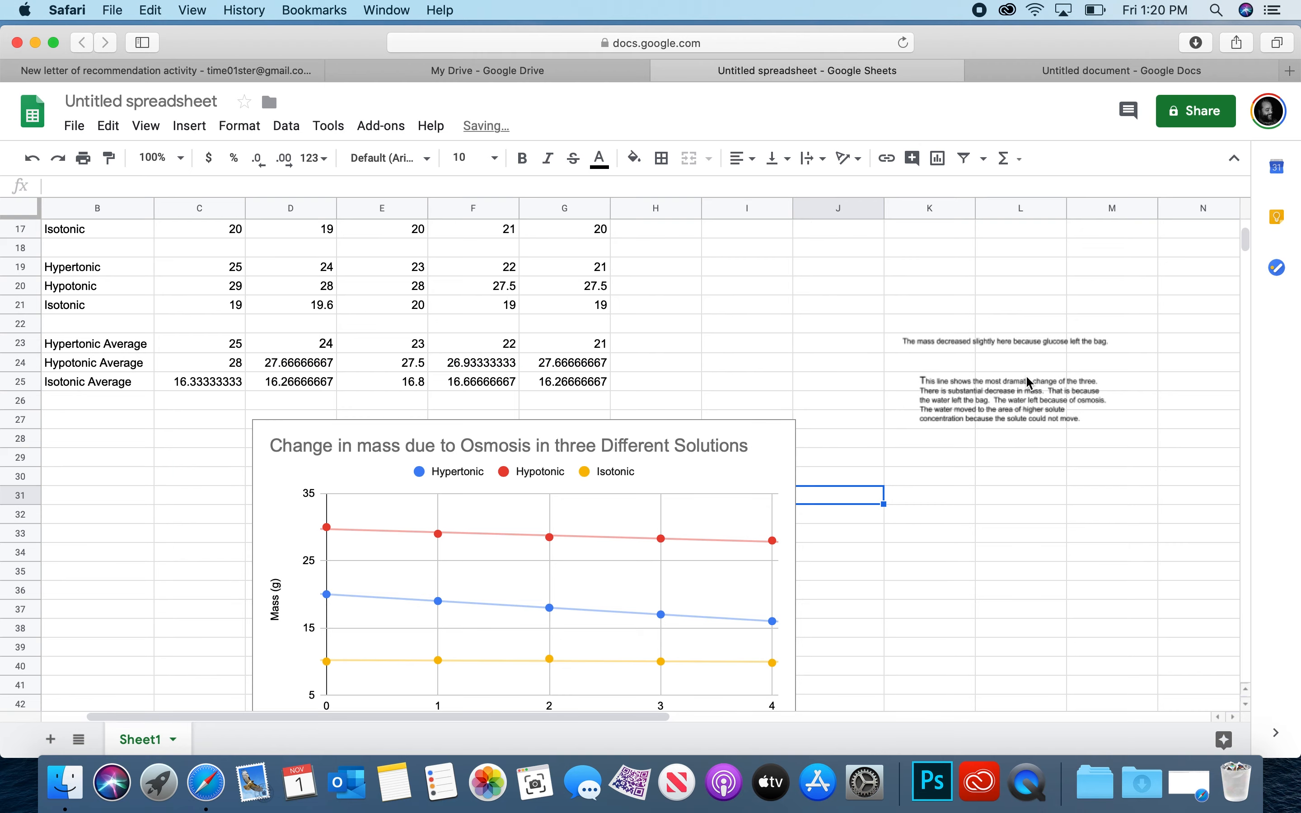
Step: Copy the spreadsheet text box's sentence about glucose leaving the bag and paste it under "Hypotonic:" in the Google Docs report
{"action": "left_click", "coordinate": [965, 344]}
{"action": "double_click", "coordinate": [966, 345]}
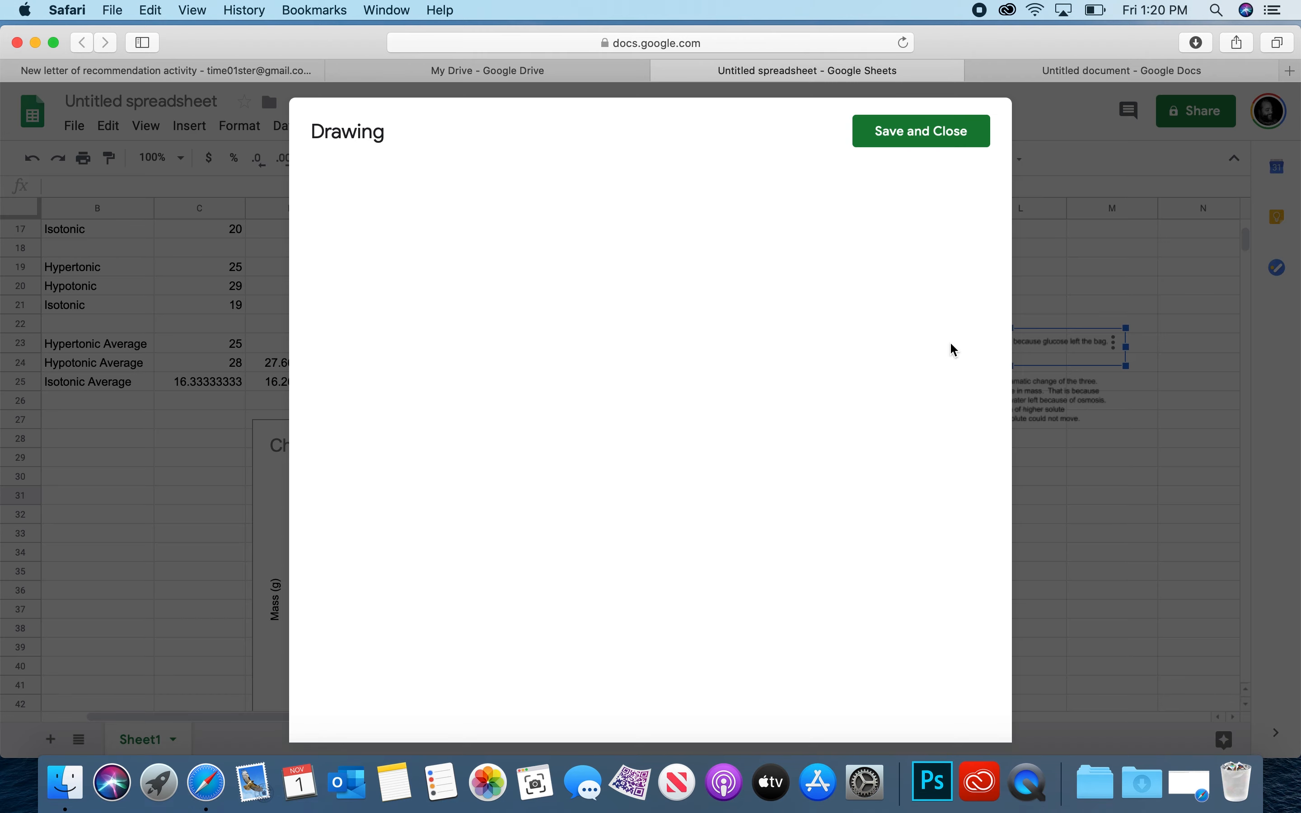
{"action": "left_click", "coordinate": [618, 312]}
{"action": "left_click", "coordinate": [619, 310]}
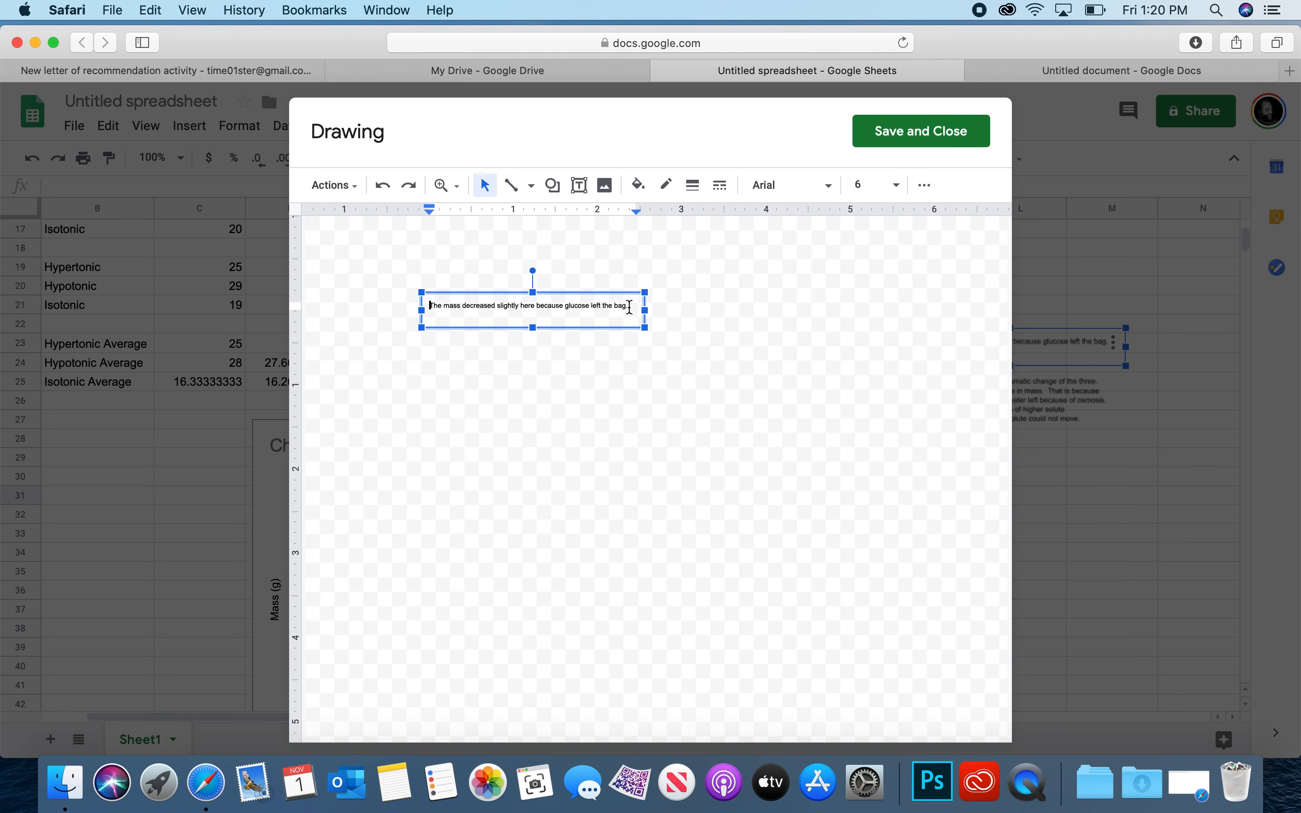
{"action": "left_click_drag", "start_coordinate": [627, 306], "coordinate": [339, 299]}
{"action": "key", "text": "super+c"}
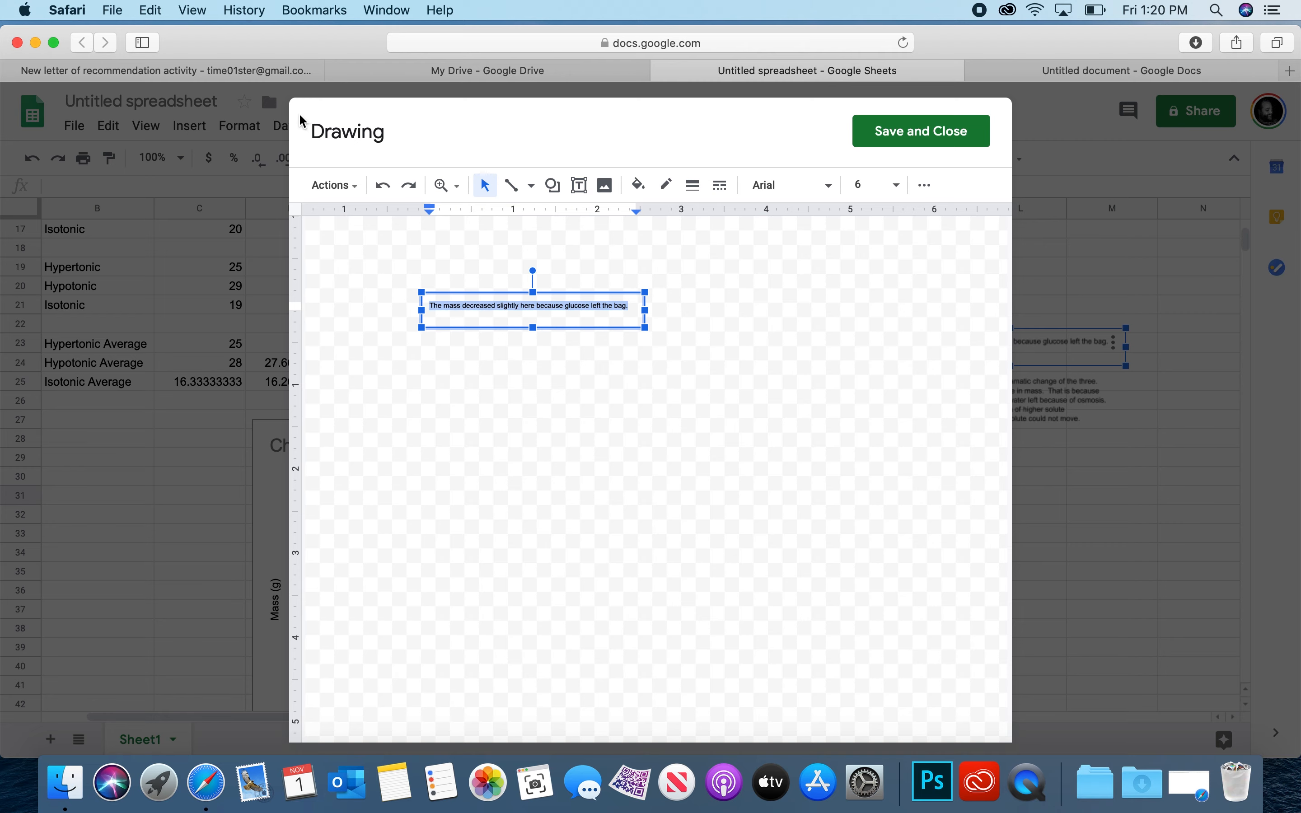
{"action": "left_click", "coordinate": [902, 136]}
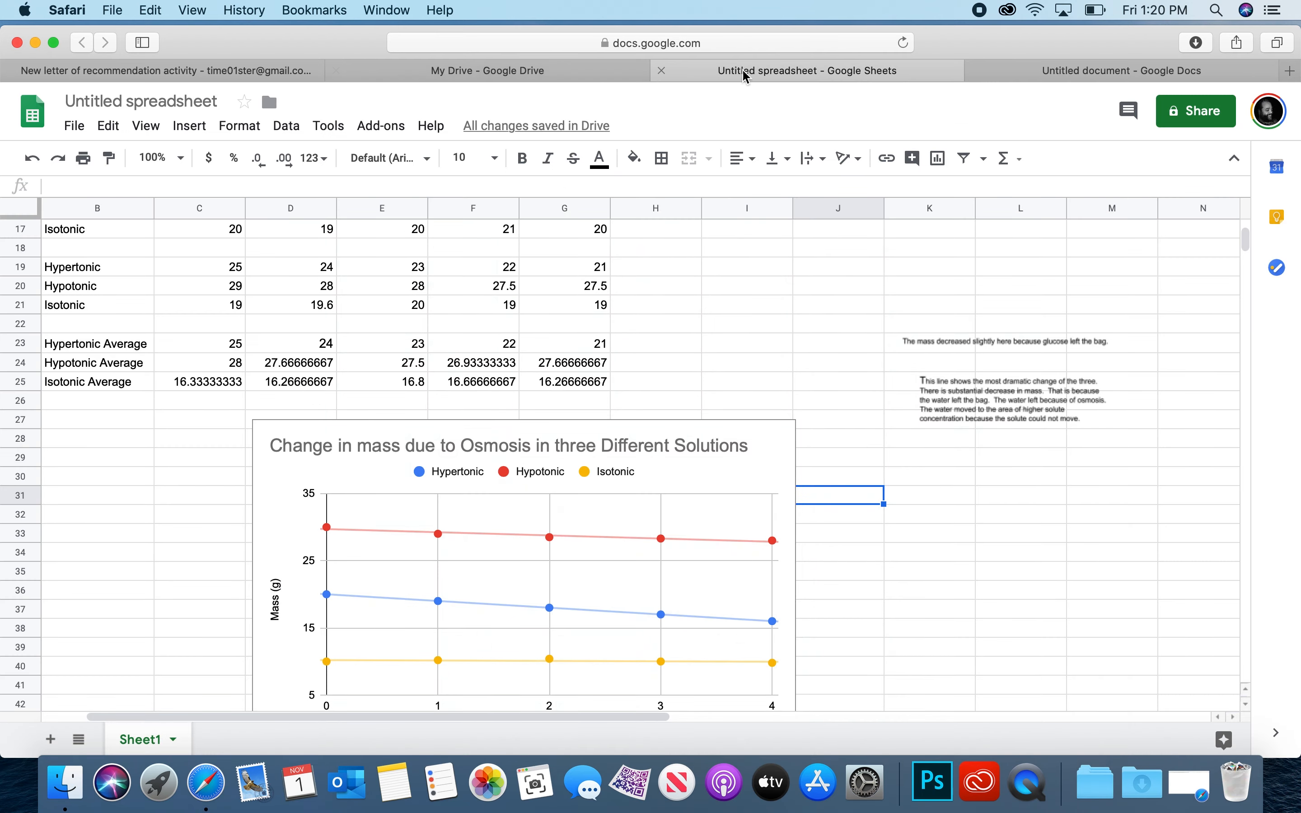
{"action": "left_click", "coordinate": [1045, 68]}
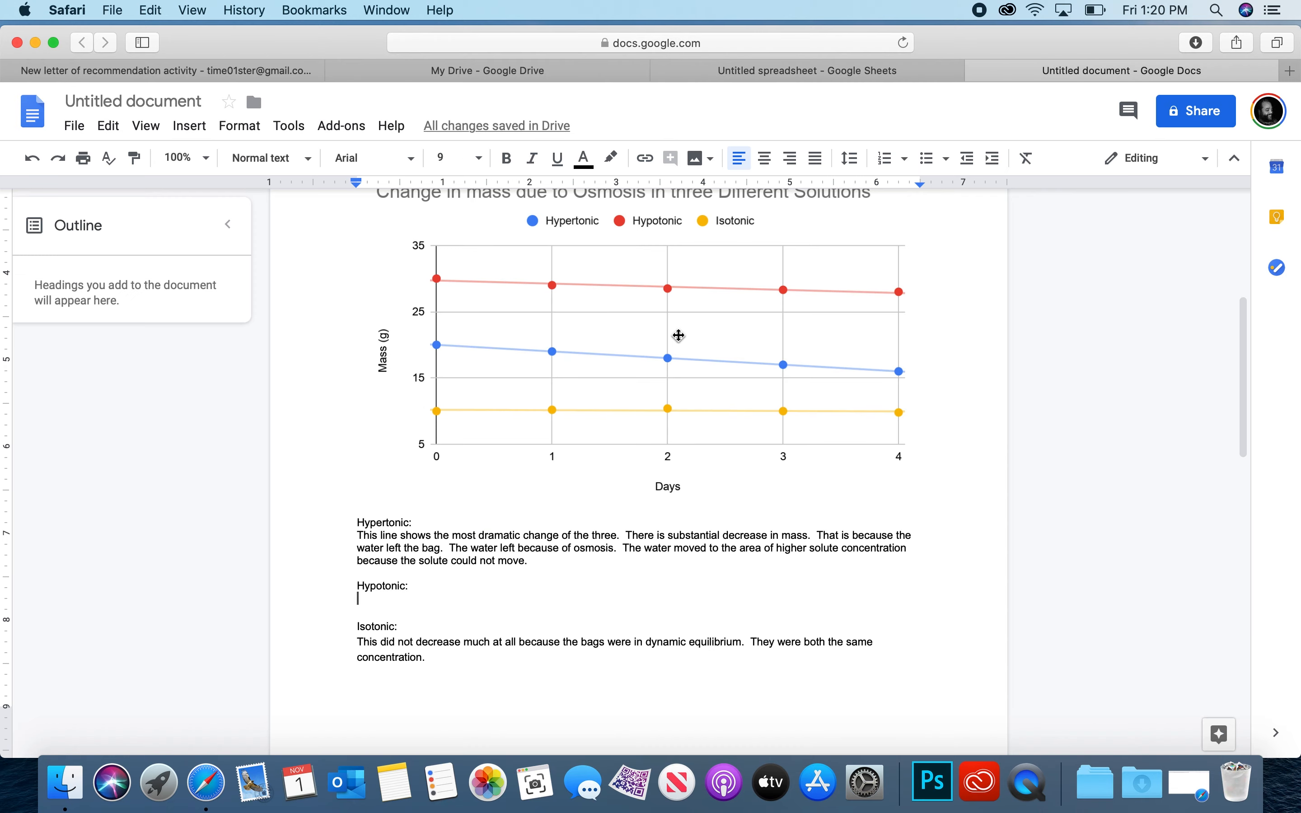
{"action": "key", "text": "super+v"}
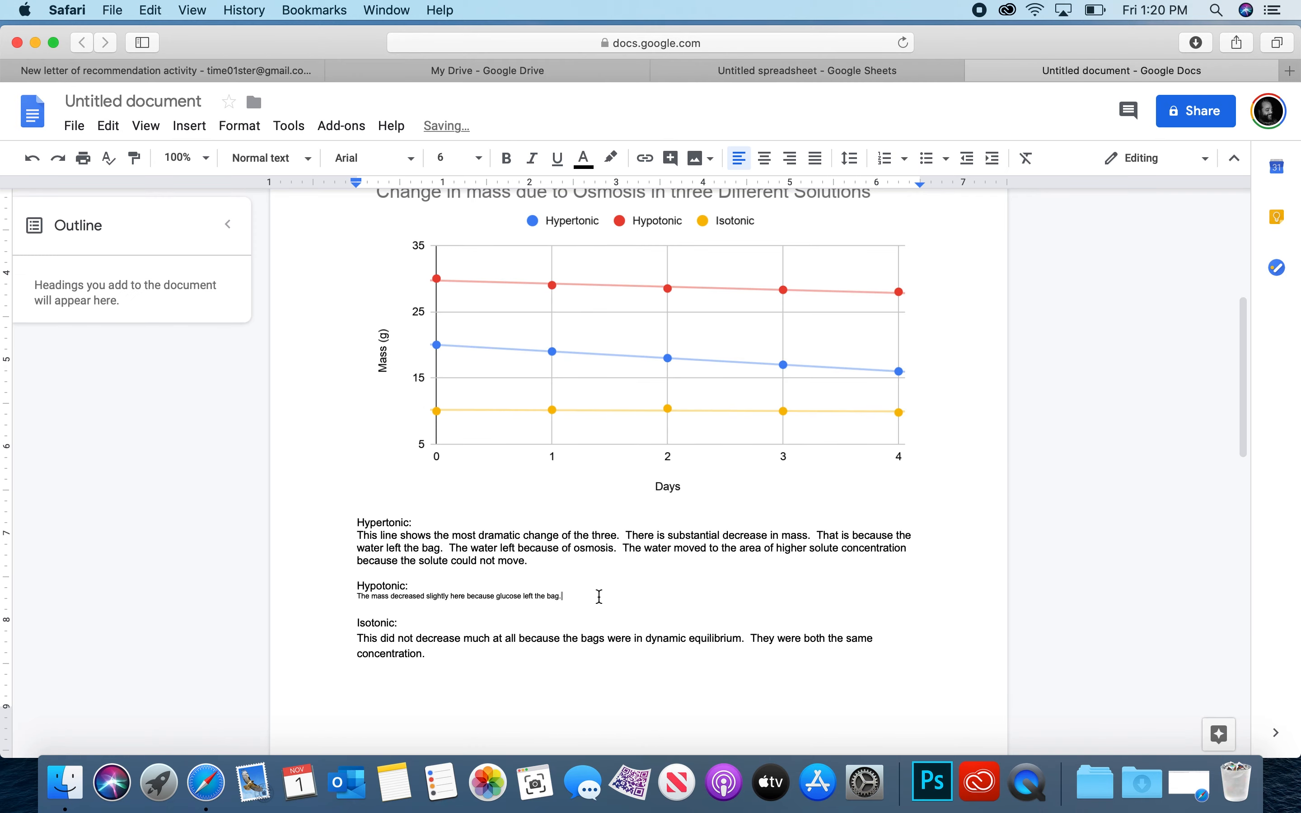
Step: Set the pasted hypotonic sentence to font size 9
{"action": "mouse_move", "coordinate": [302, 607]}
{"action": "left_mouse_down"}
{"action": "mouse_move", "coordinate": [311, 578]}
{"action": "mouse_move", "coordinate": [305, 598]}
{"action": "left_mouse_up"}
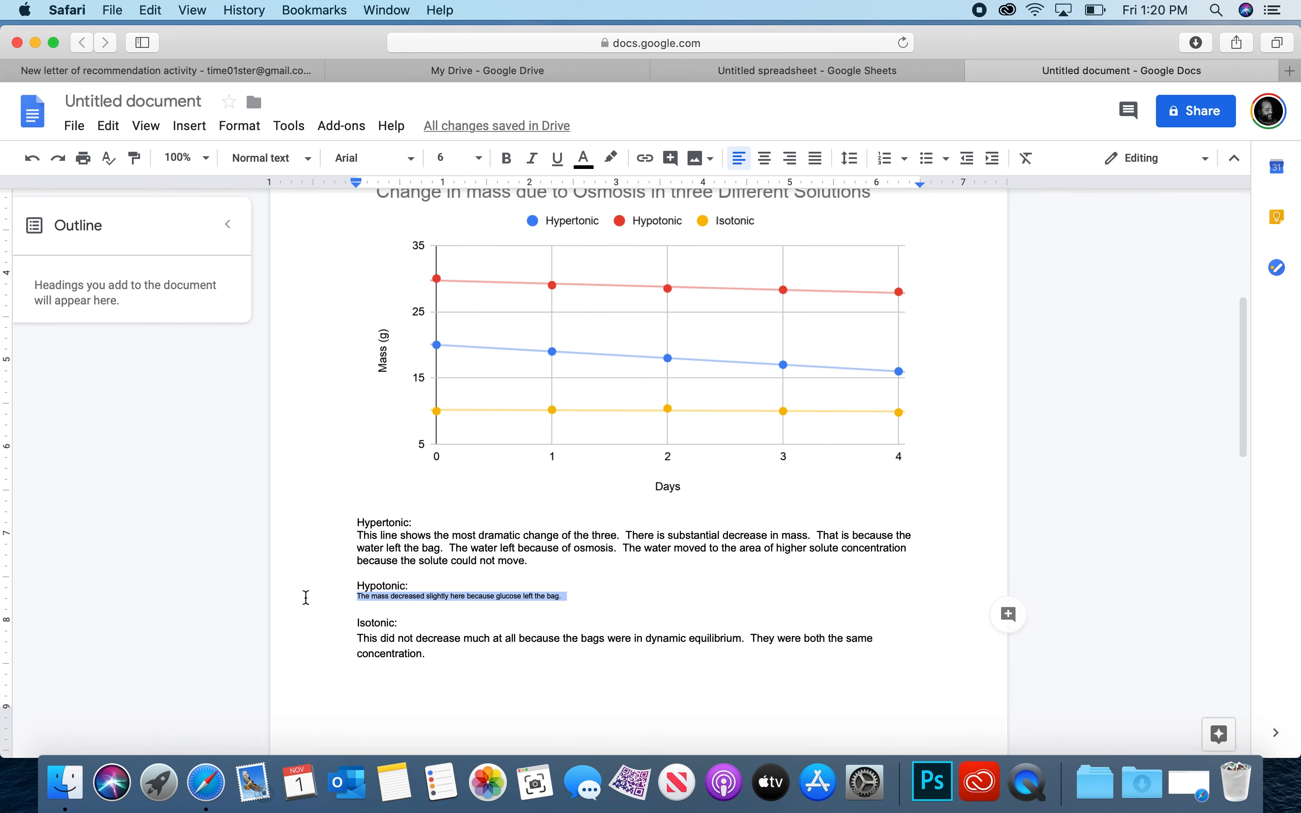
{"action": "left_click", "coordinate": [465, 158]}
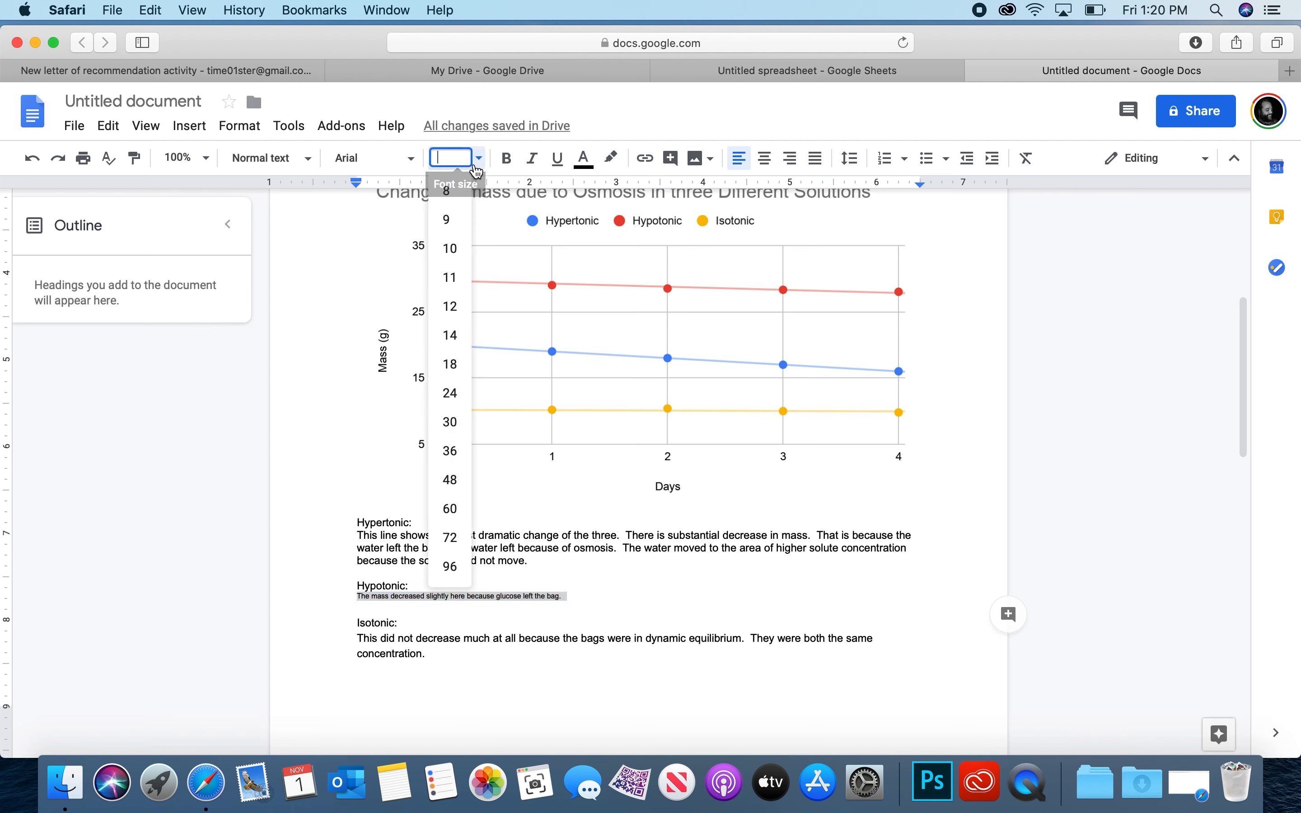
{"action": "left_click", "coordinate": [449, 221]}
Step: Remove the blank lines before the "Isotonic:" and "Hypotonic:" labels
{"action": "left_click", "coordinate": [440, 614]}
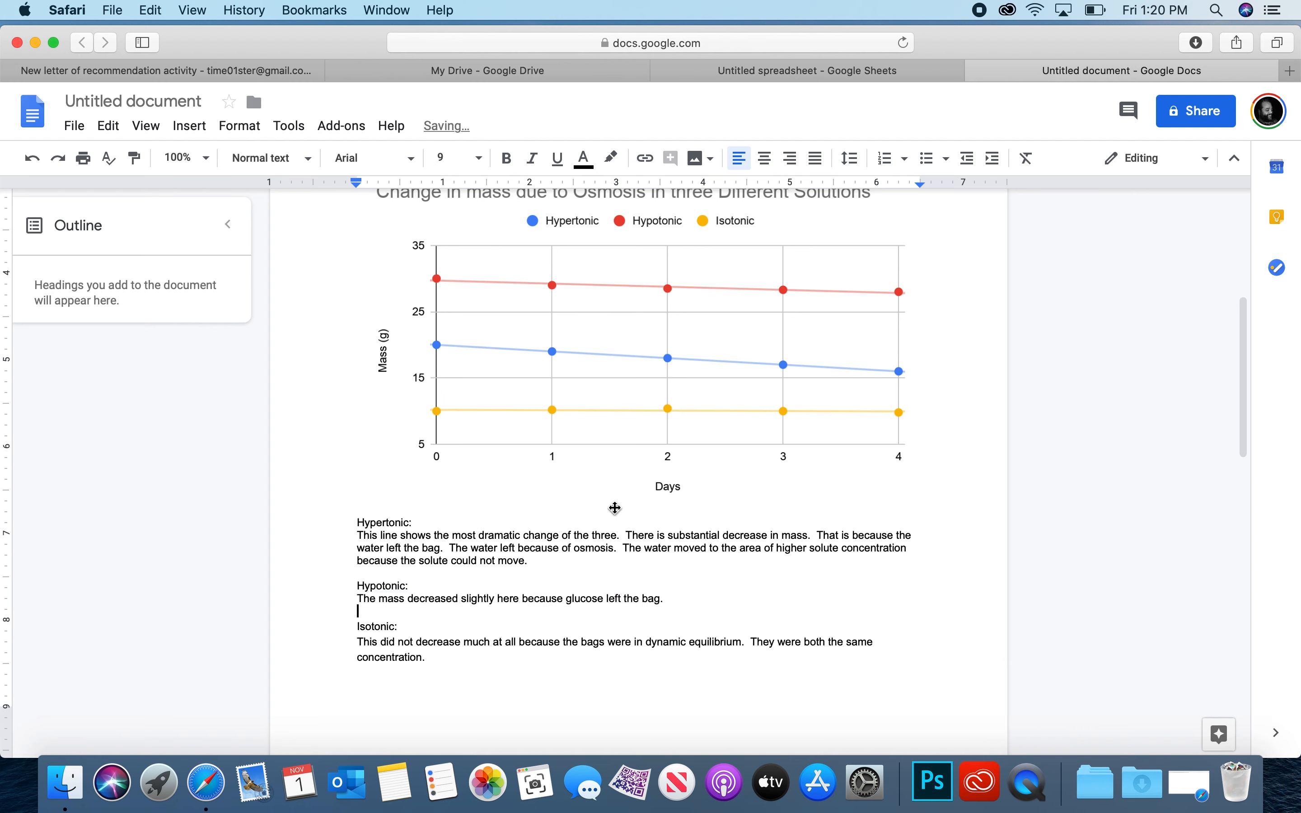
{"action": "key", "text": "BackSpace"}
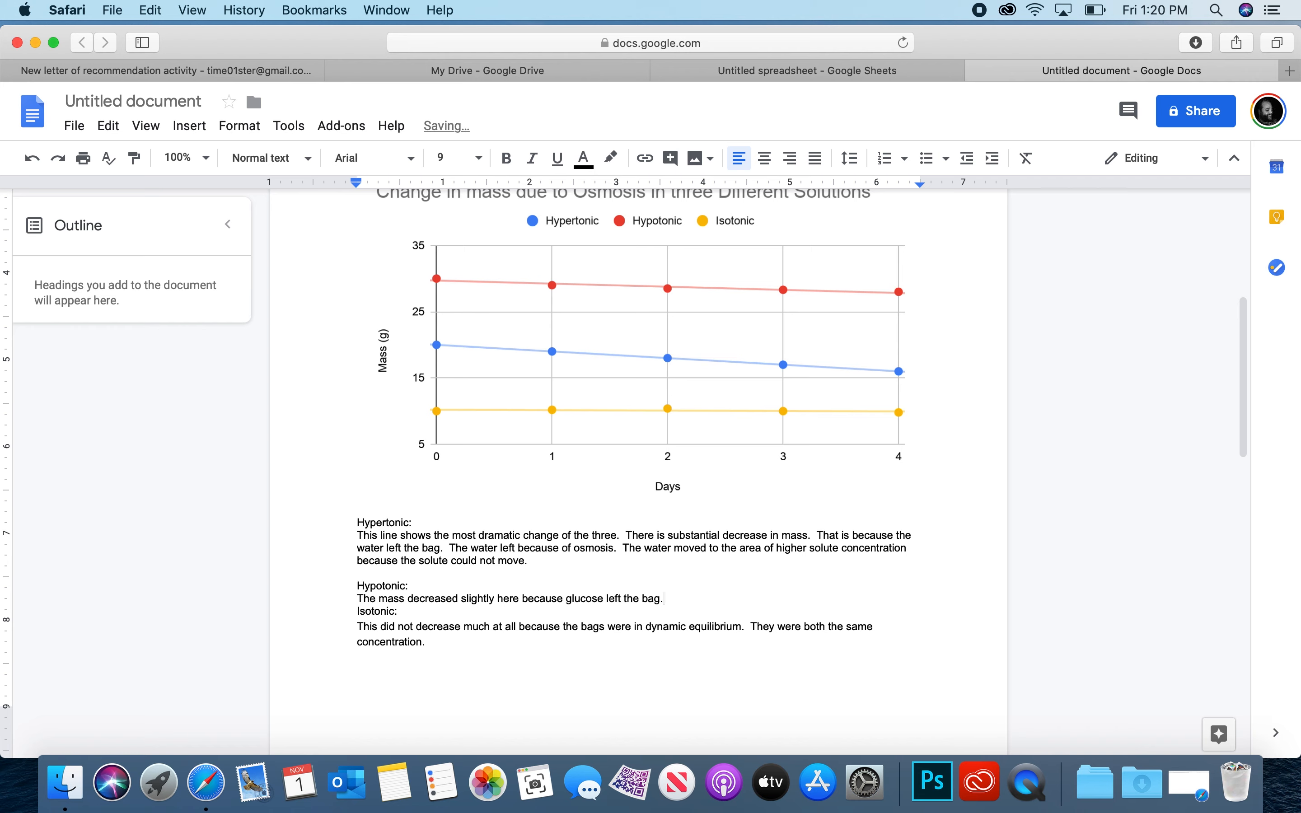
{"action": "key", "text": "Up"}
{"action": "key", "text": "BackSpace"}
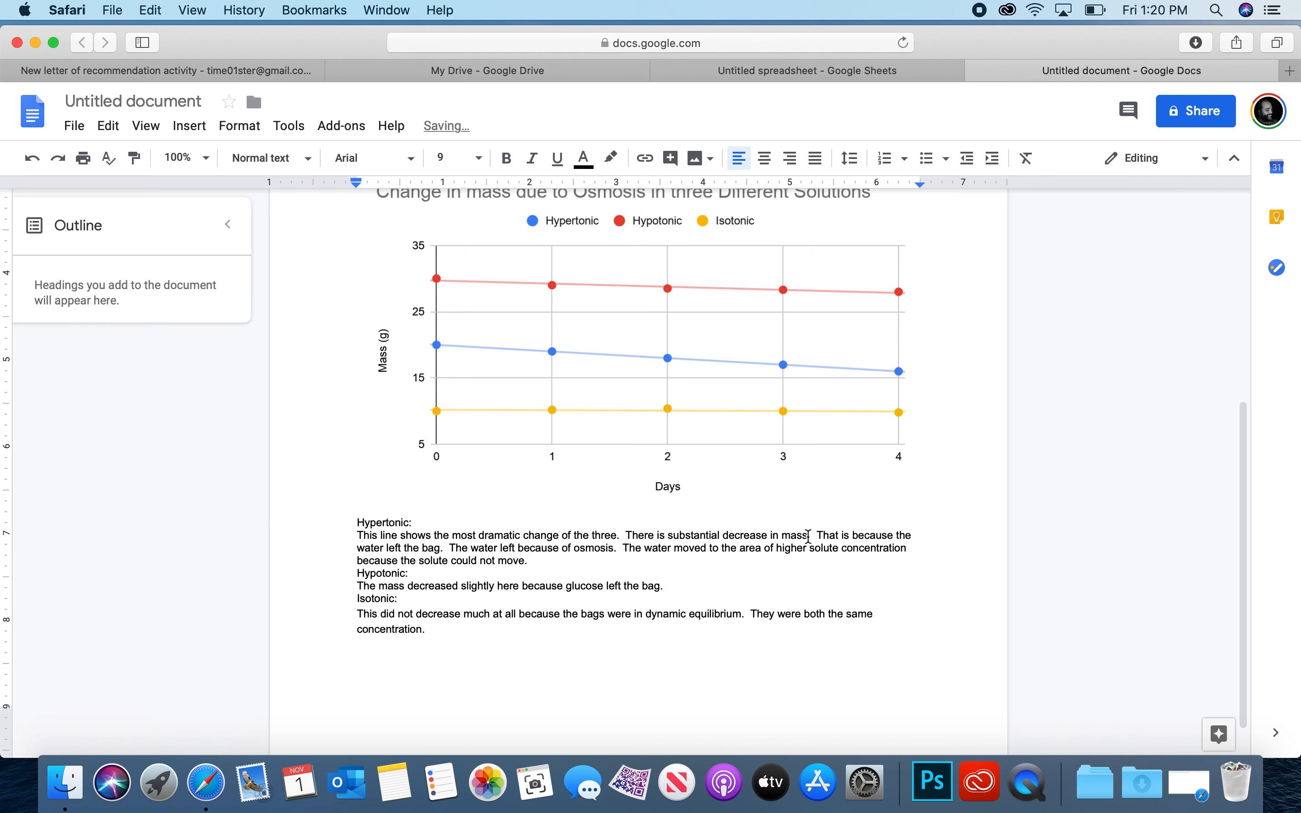
Step: Add blank lines after the isotonic paragraph and insert a page break to start a new page
{"action": "left_click", "coordinate": [718, 638]}
{"action": "key", "text": "Return"}
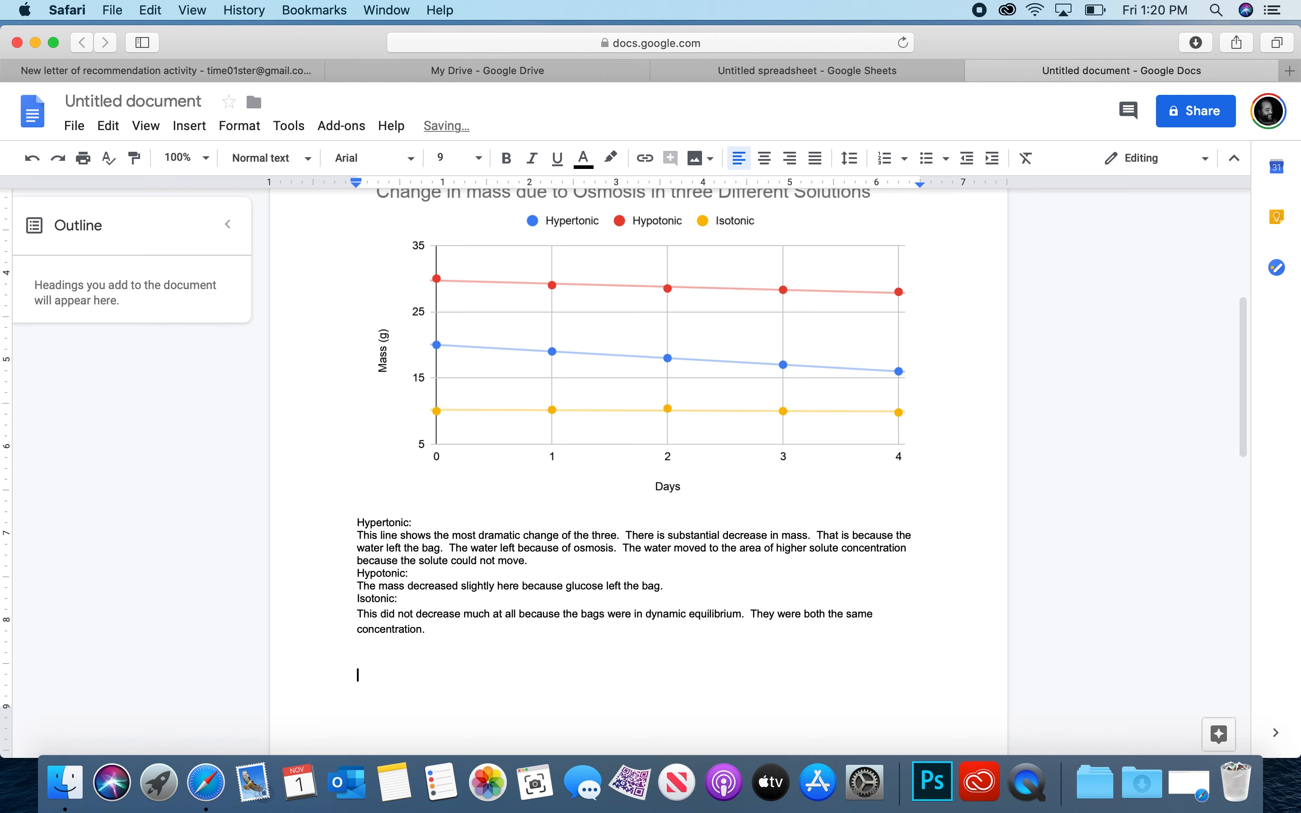
{"action": "scroll", "coordinate": [495, 402], "scroll_direction": "up", "scroll_amount": 4}
{"action": "scroll", "coordinate": [495, 402], "scroll_direction": "down", "scroll_amount": 7}
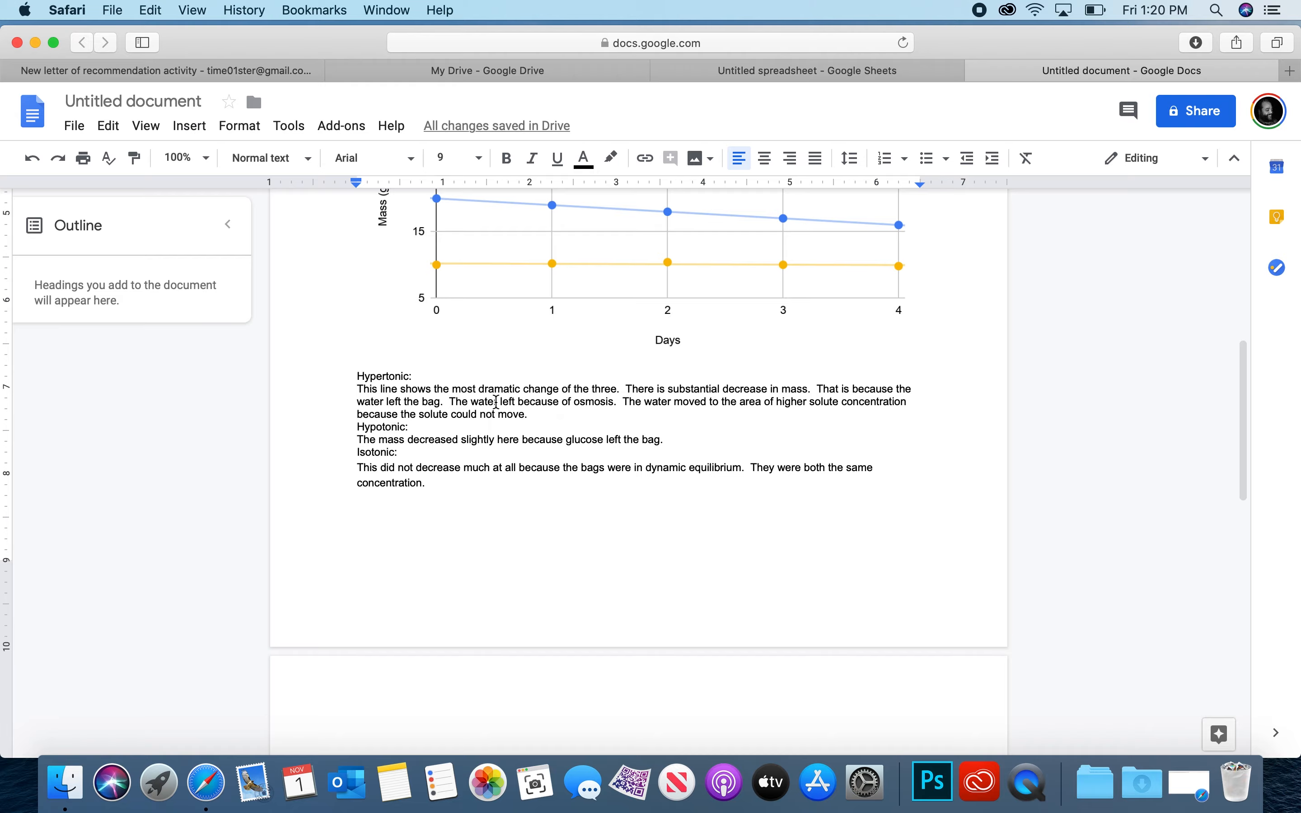
{"action": "key", "text": "super+Return"}
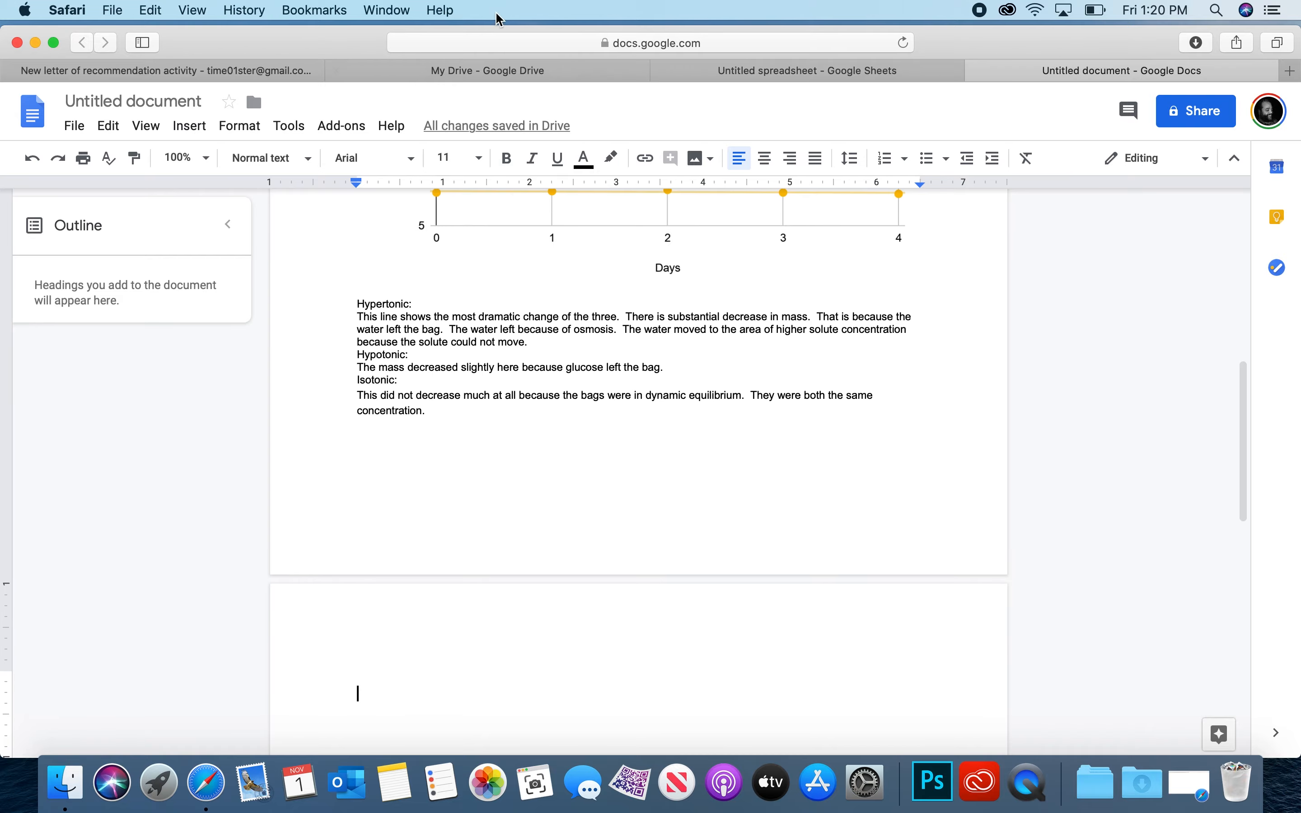
Step: Switch to the Google Sheets spreadsheet and insert an empty row above the Days row 22
{"action": "left_click", "coordinate": [788, 76]}
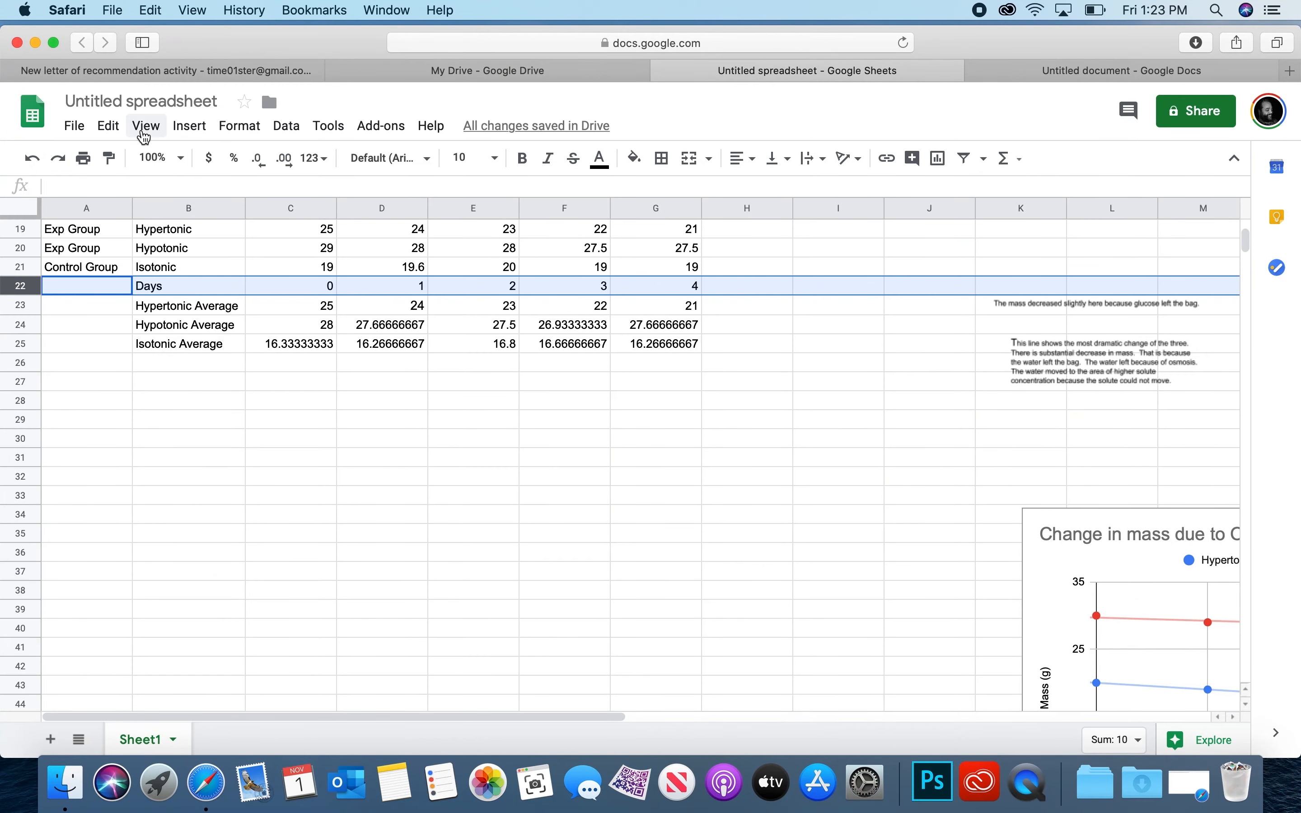
{"action": "left_click", "coordinate": [189, 126]}
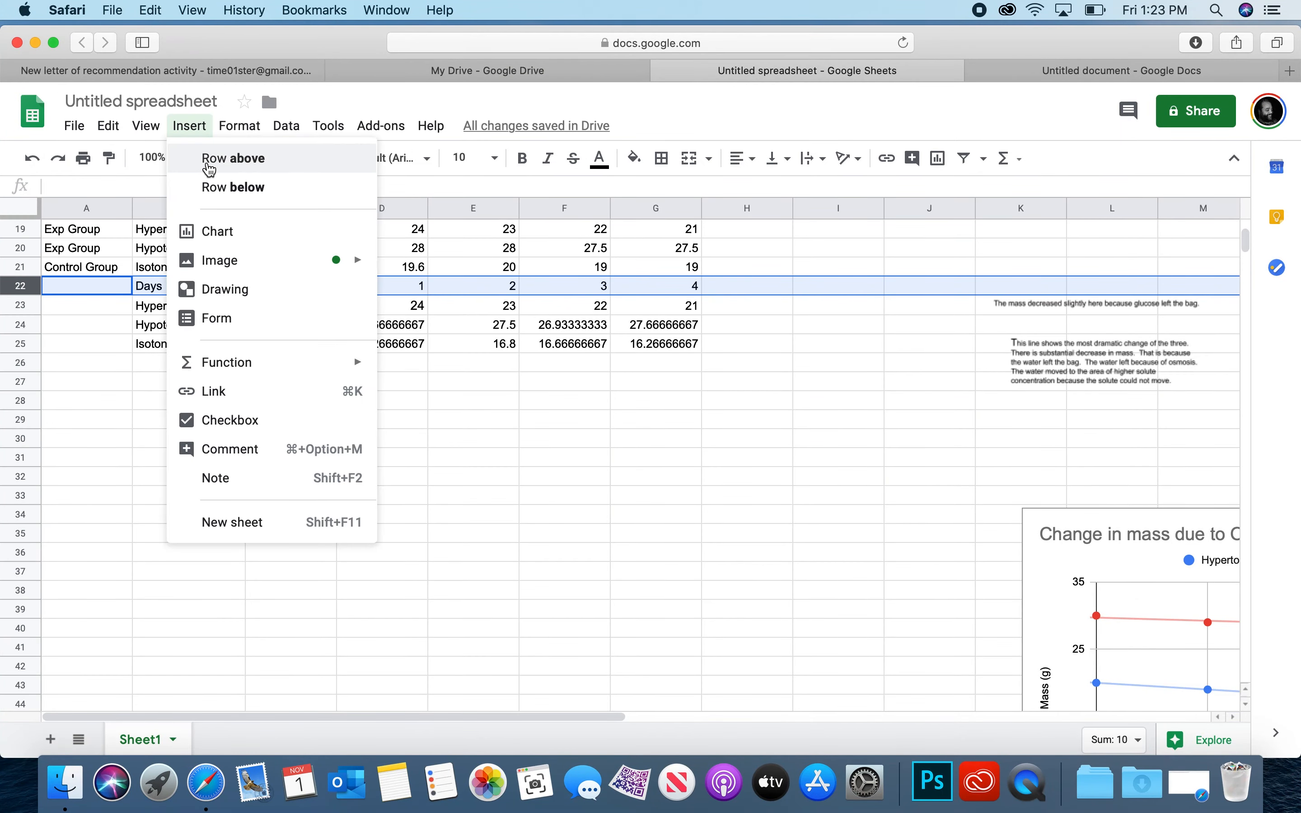
{"action": "left_click", "coordinate": [209, 169]}
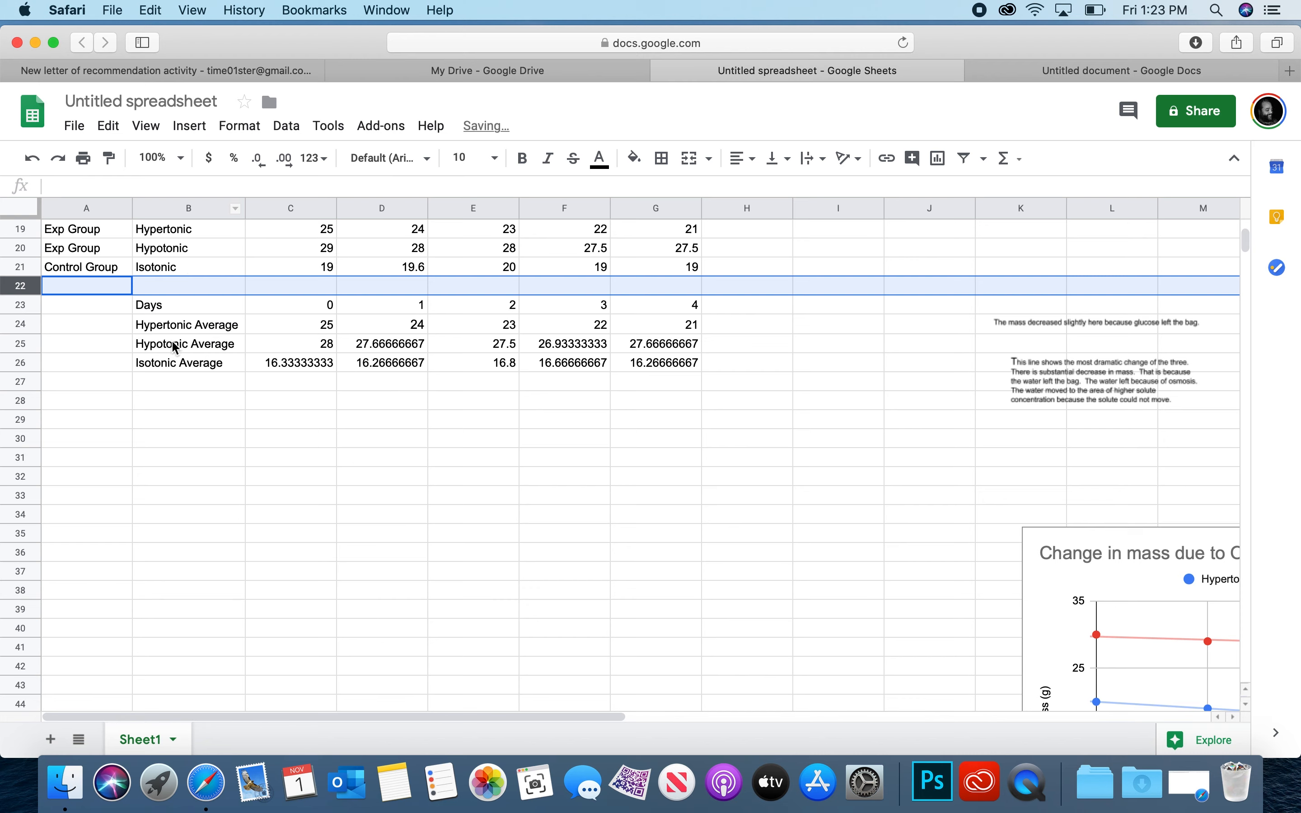
Step: Insert a scatter chart of the Days and Hypertonic Average rows, using range B23:G24
{"action": "left_click_drag", "start_coordinate": [149, 310], "coordinate": [634, 335]}
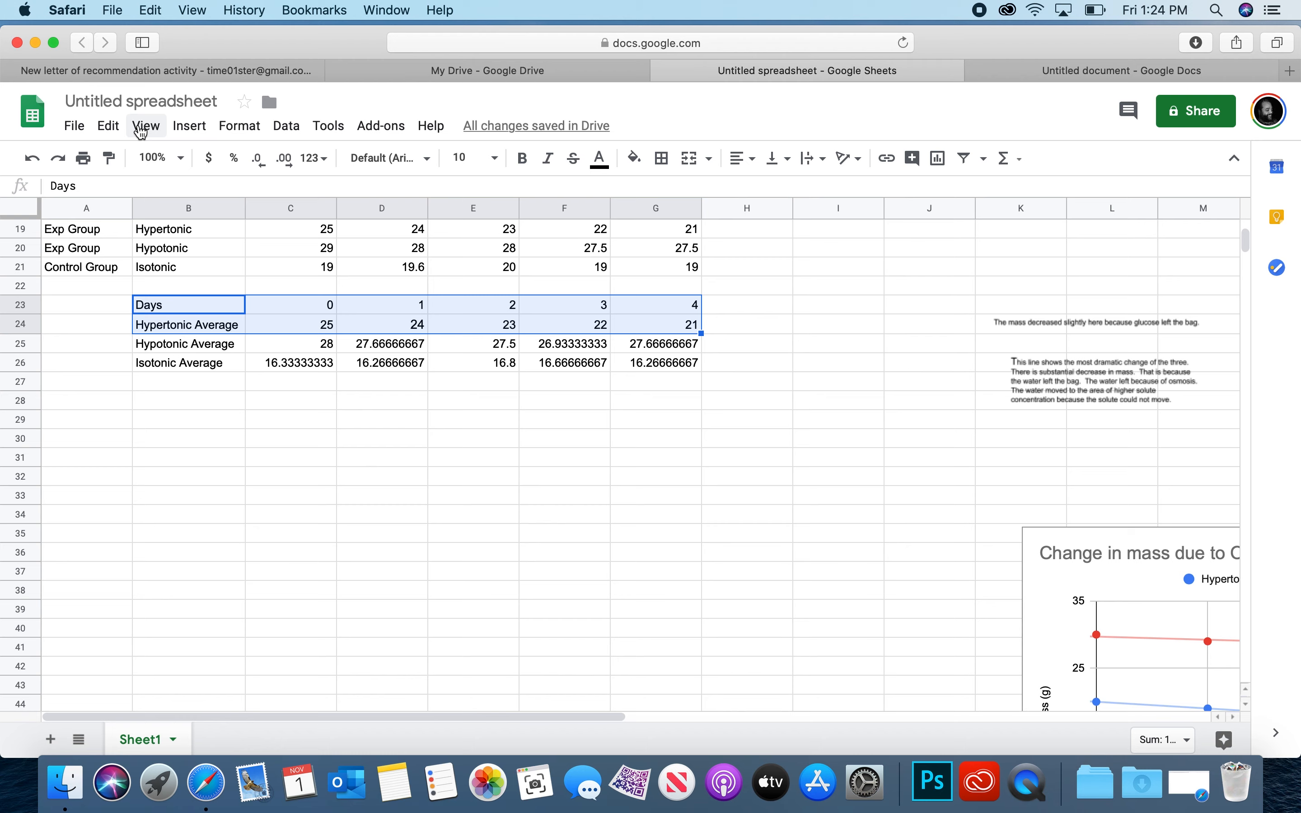
{"action": "left_click", "coordinate": [188, 126]}
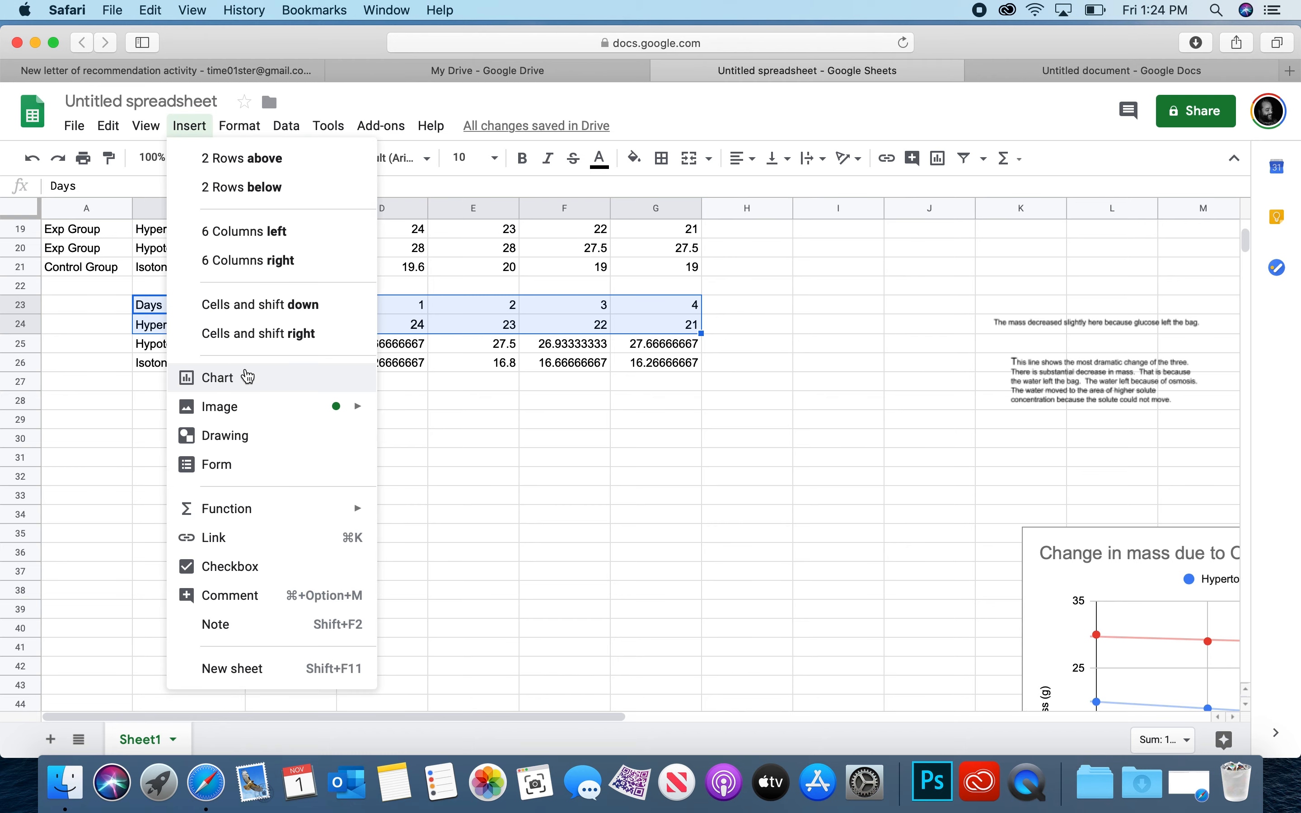
{"action": "left_click", "coordinate": [249, 377]}
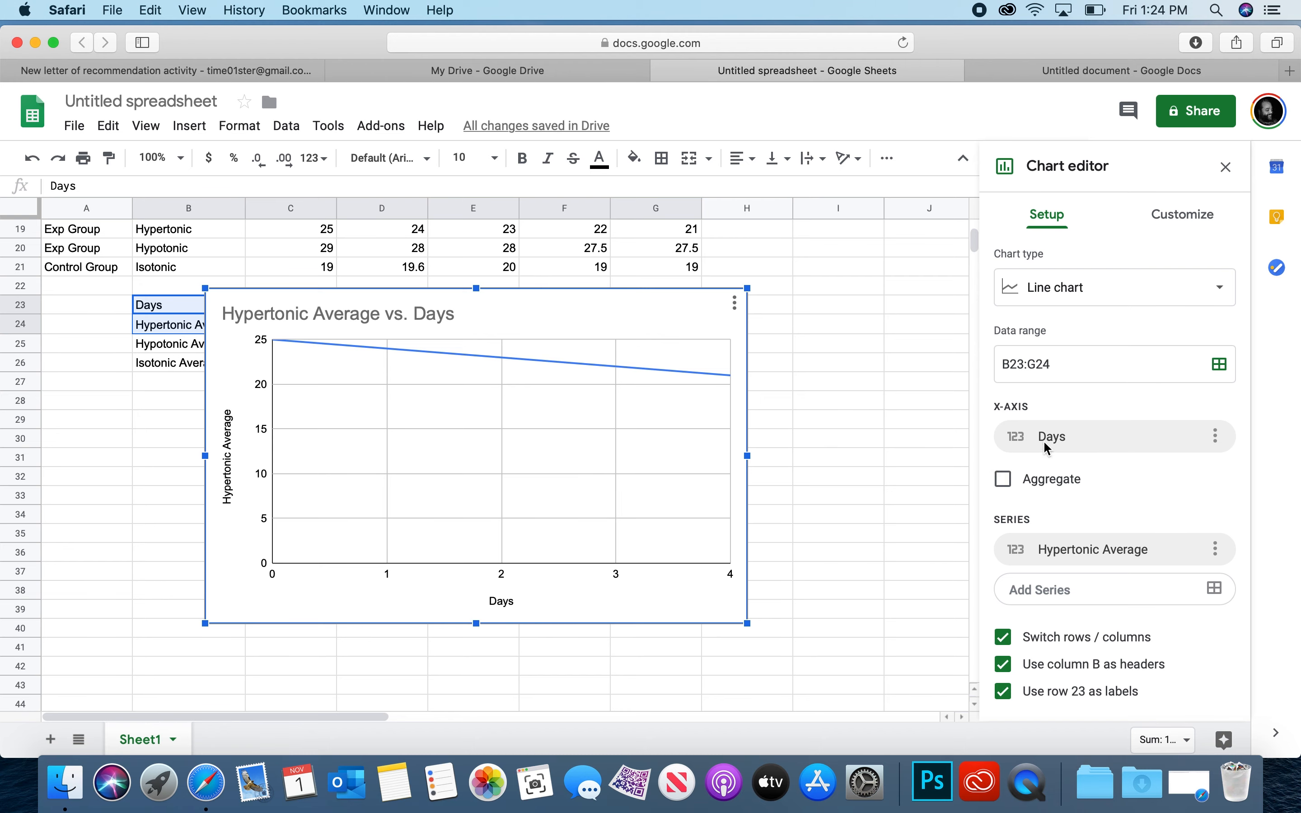
{"action": "left_click", "coordinate": [1097, 301]}
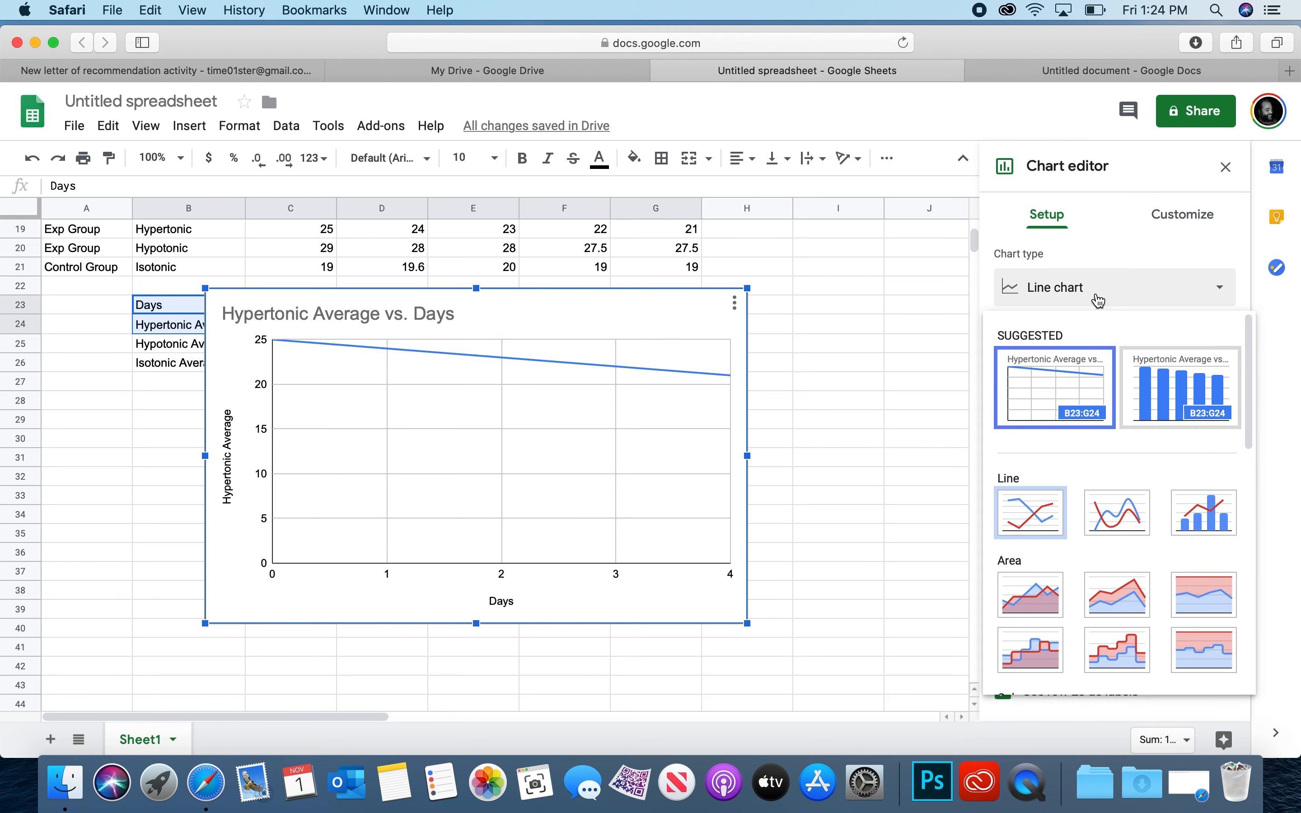
{"action": "scroll", "coordinate": [1055, 522], "scroll_direction": "down", "scroll_amount": 10}
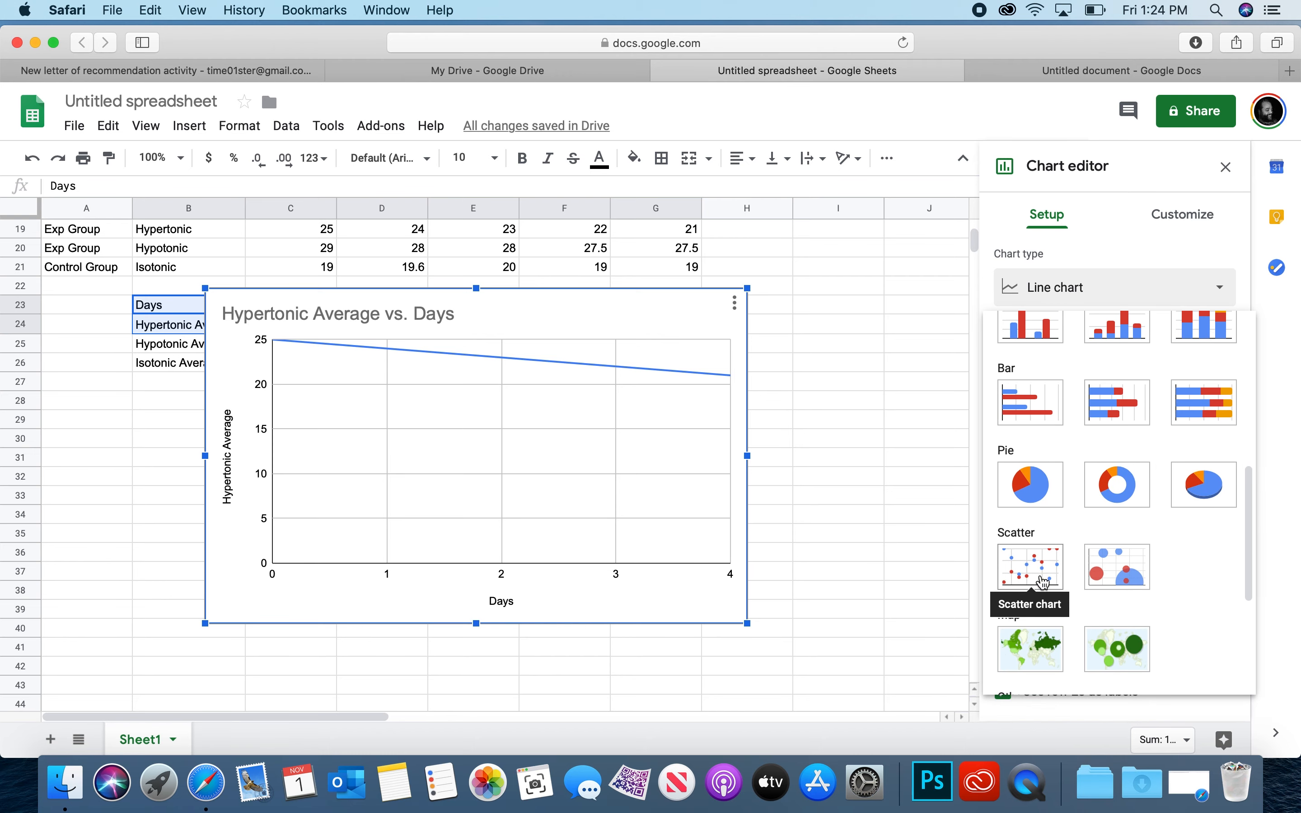
{"action": "left_click", "coordinate": [1038, 579]}
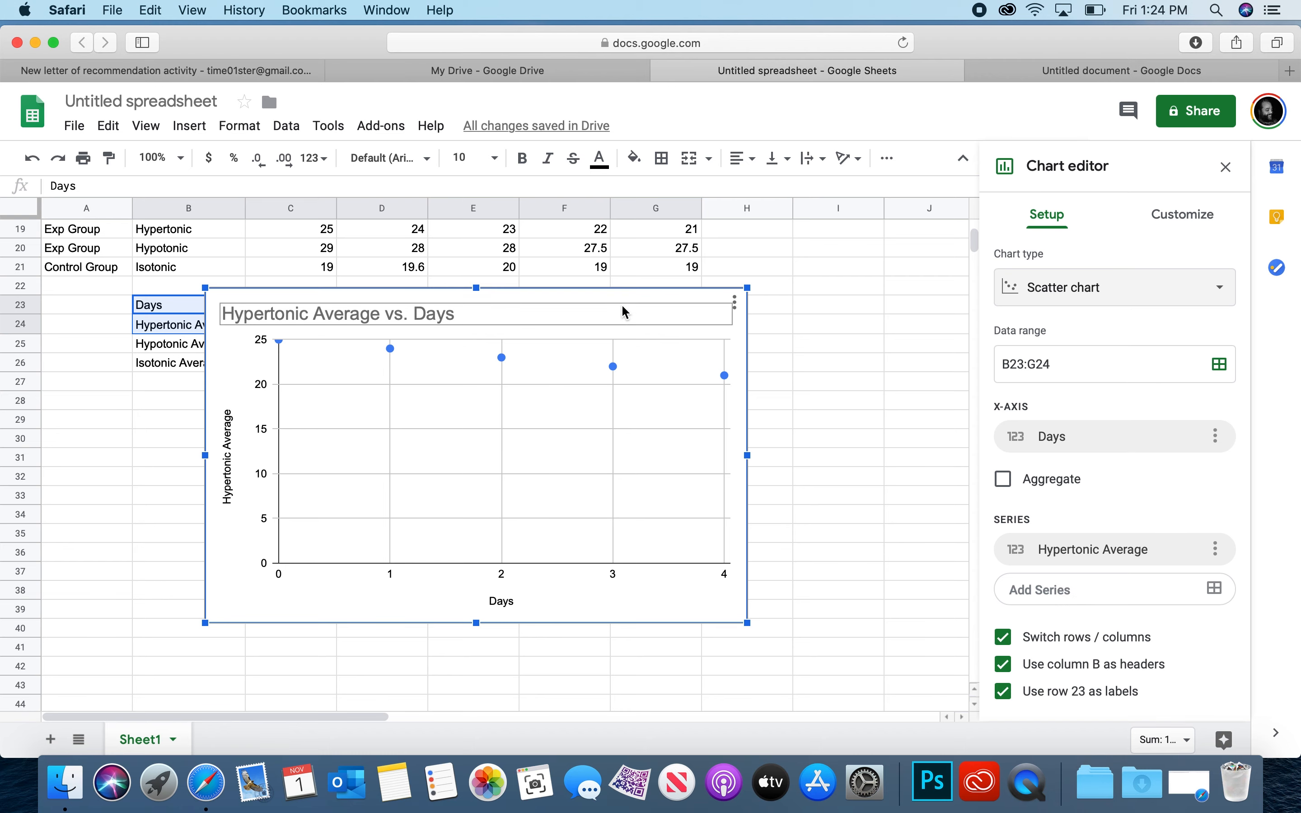
{"action": "left_click", "coordinate": [625, 311]}
{"action": "key", "text": "Escape"}
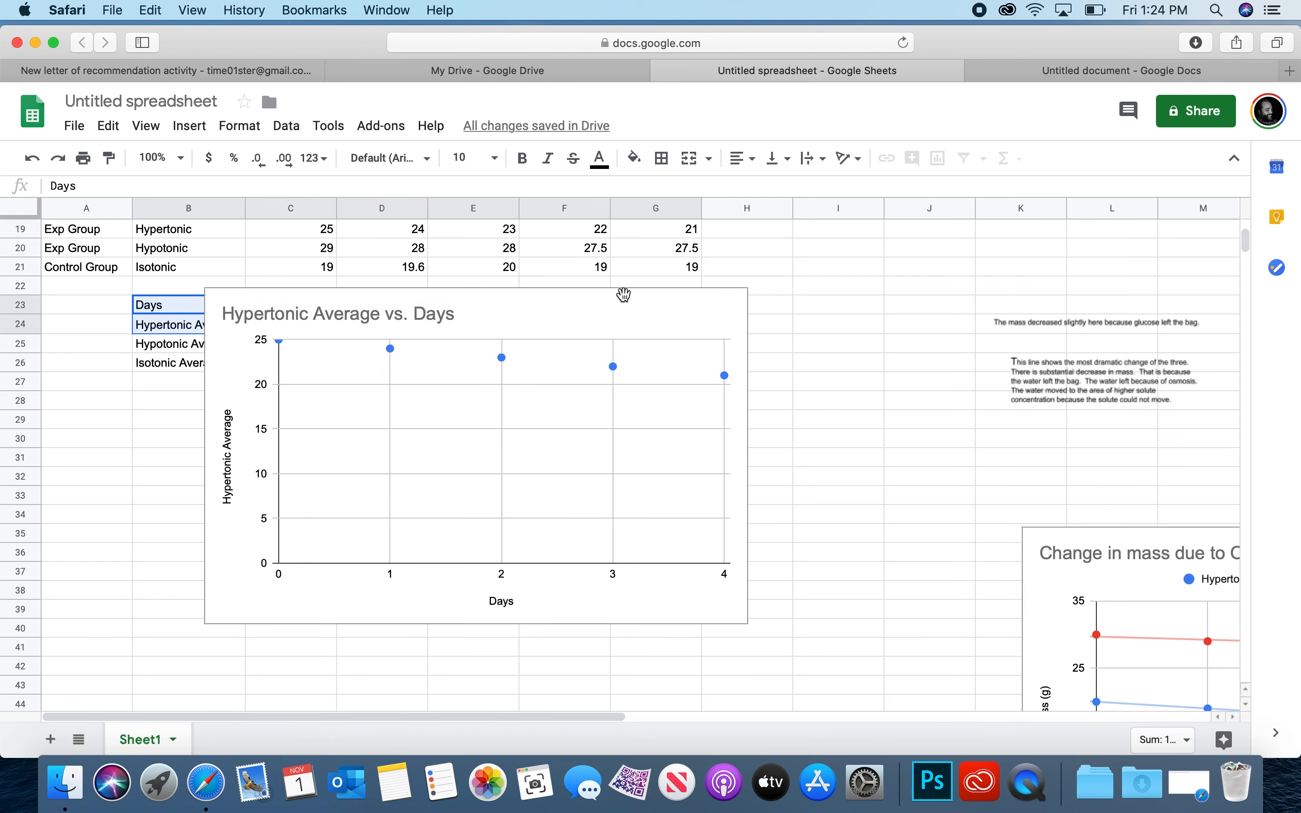
{"action": "left_click", "coordinate": [732, 412]}
{"action": "left_click_drag", "start_coordinate": [674, 294], "coordinate": [669, 324]}
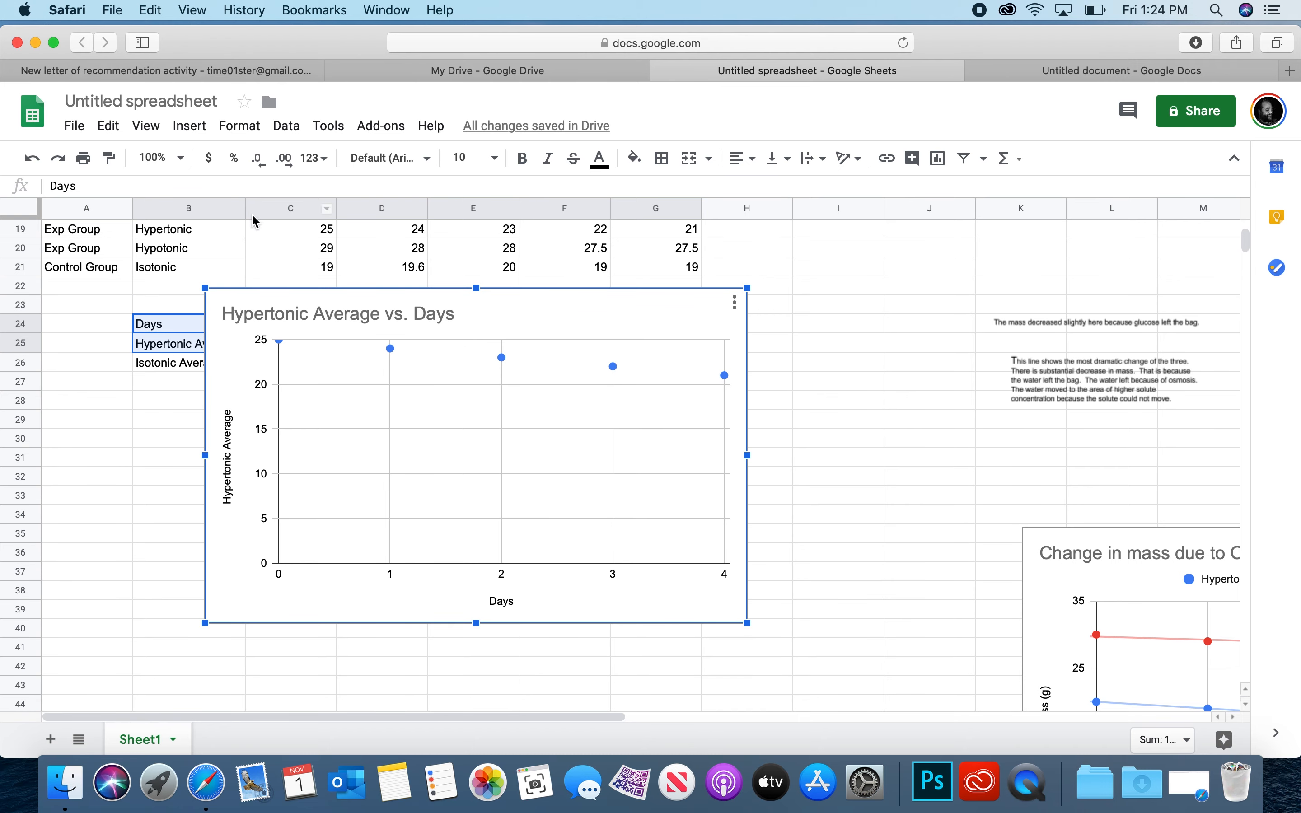
{"action": "left_click", "coordinate": [108, 126]}
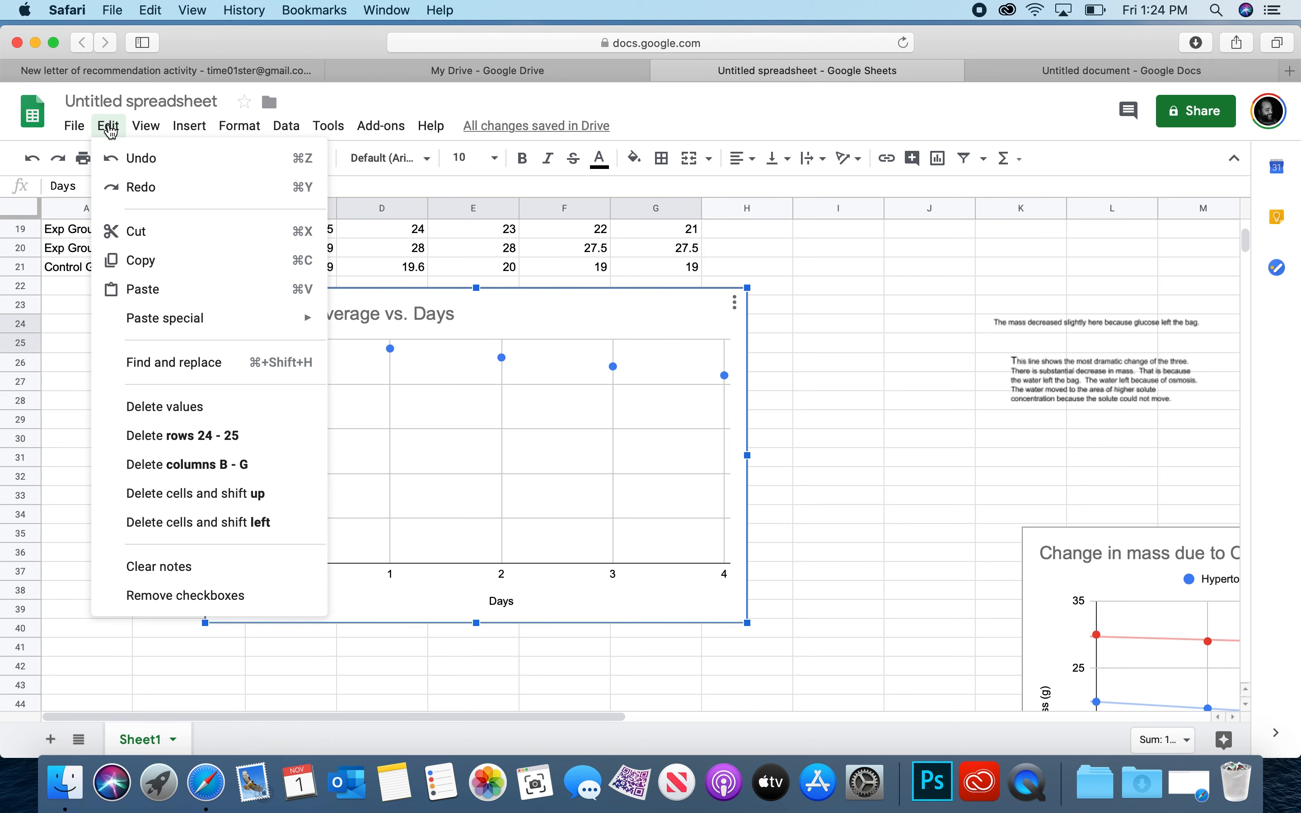
{"action": "left_click", "coordinate": [121, 161]}
Step: Move the scatter chart below the averages table, starting around row 29, and reopen its chart editor
{"action": "left_click_drag", "start_coordinate": [532, 308], "coordinate": [532, 440]}
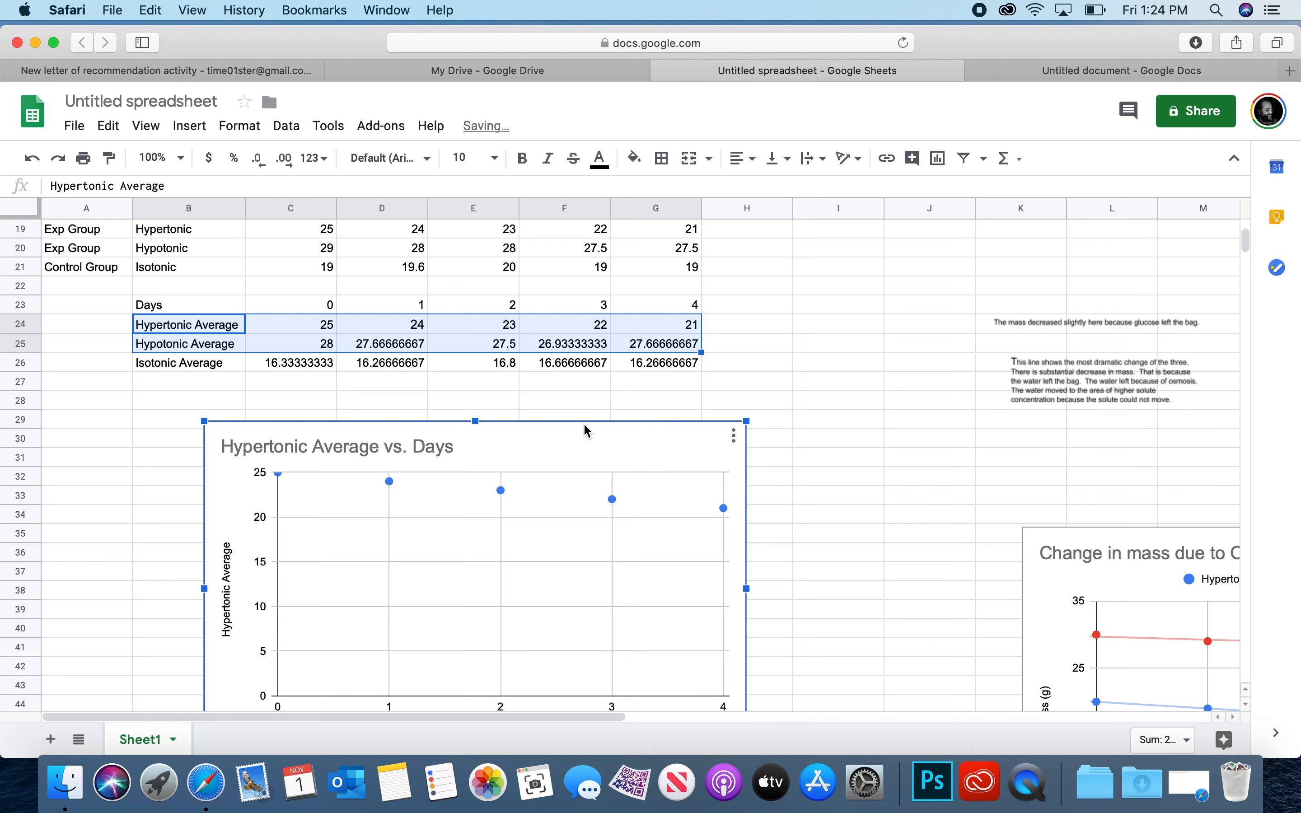
{"action": "double_click", "coordinate": [657, 446]}
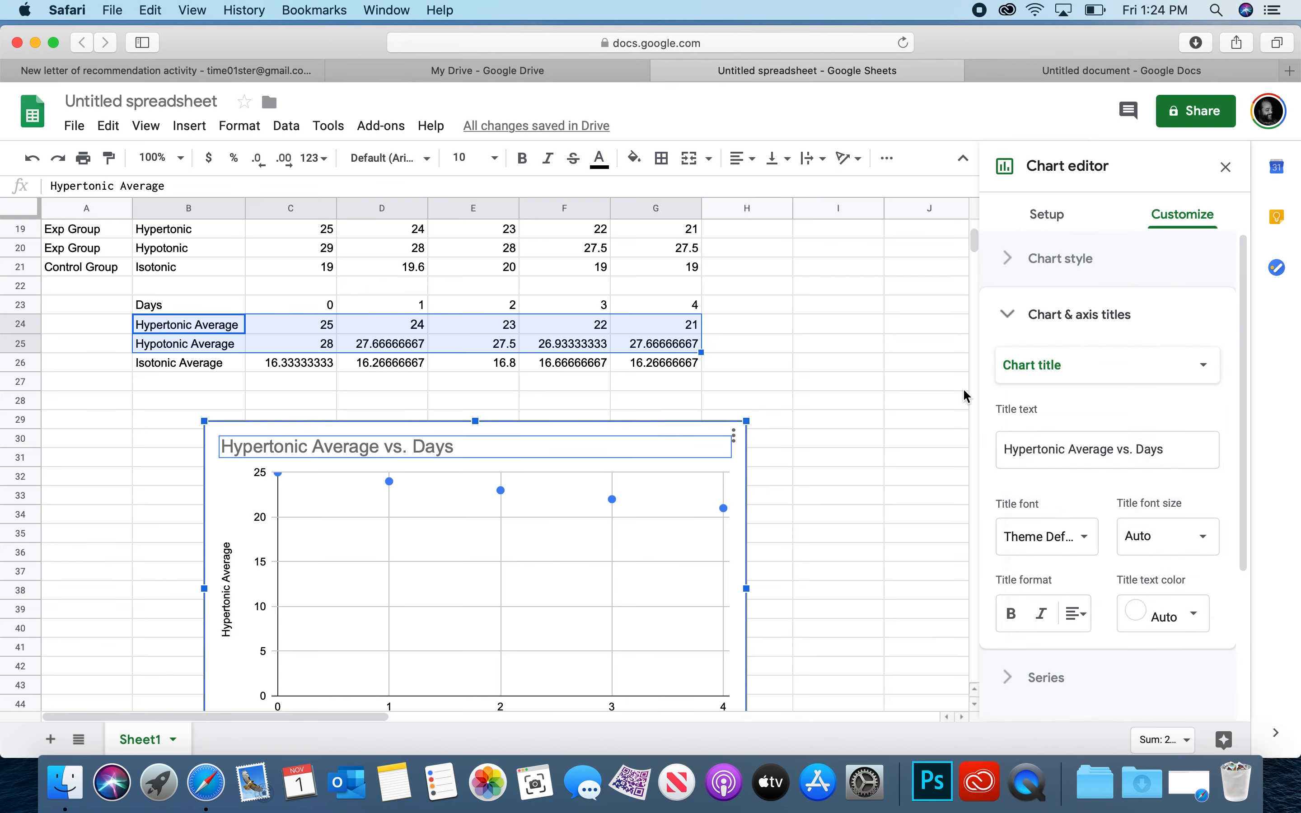
{"action": "scroll", "coordinate": [966, 396], "scroll_direction": "down", "scroll_amount": 3}
{"action": "scroll", "coordinate": [1111, 489], "scroll_direction": "down", "scroll_amount": 2}
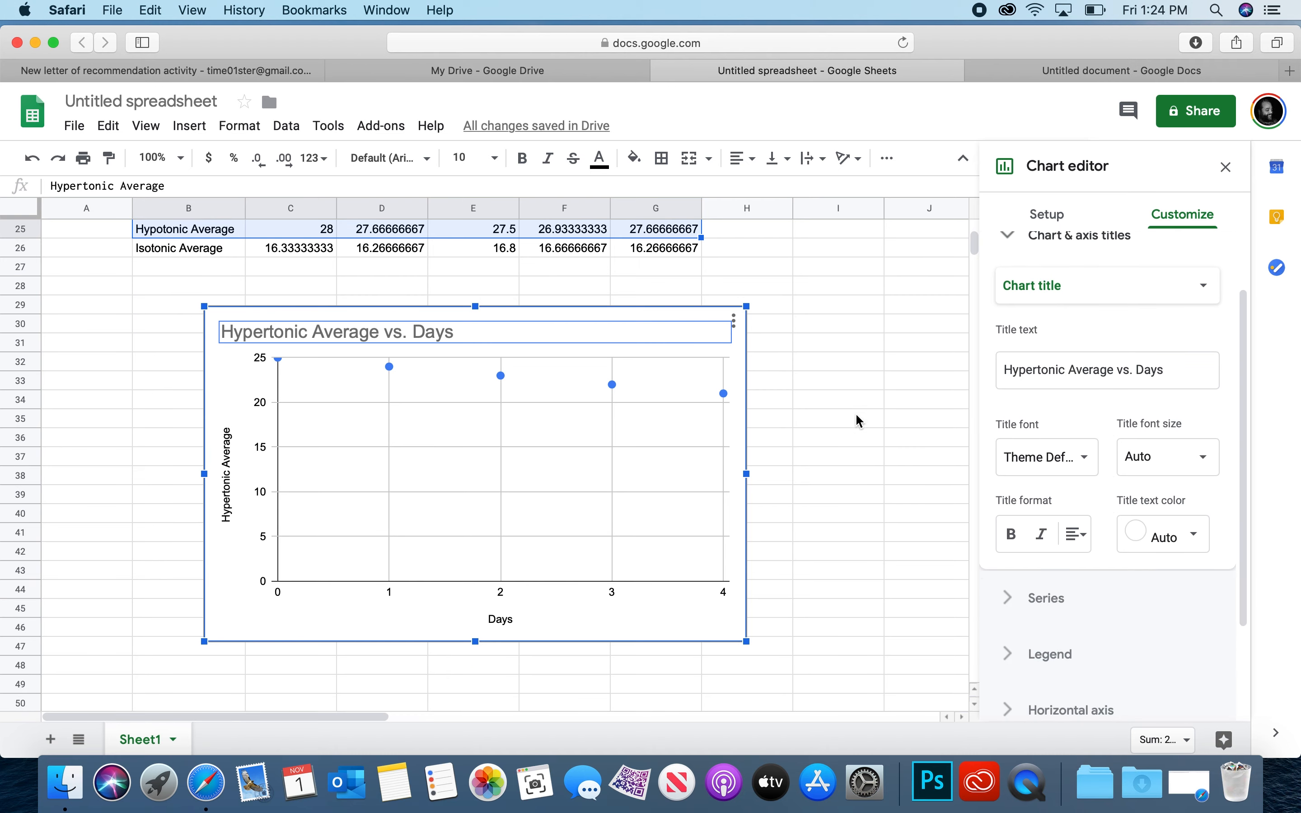
{"action": "scroll", "coordinate": [862, 423], "scroll_direction": "up", "scroll_amount": 2}
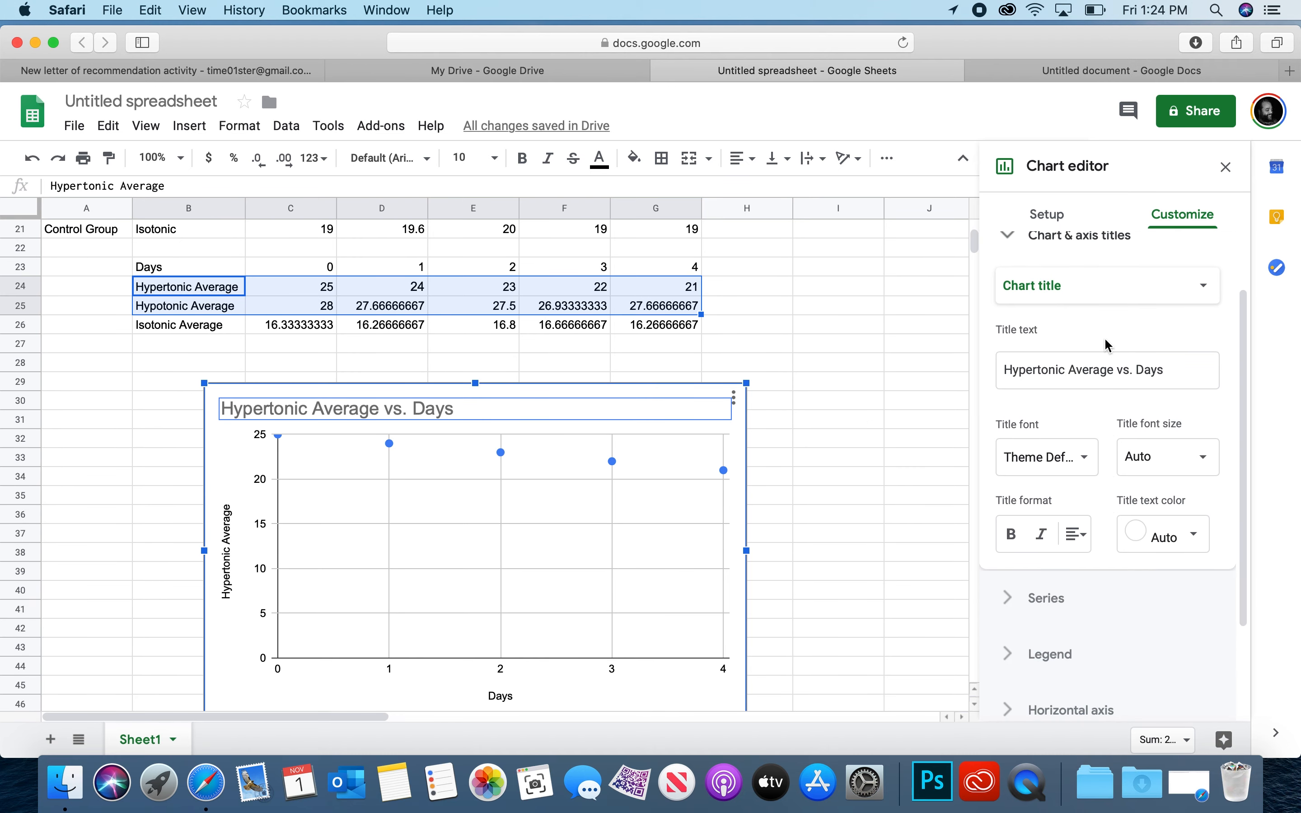
Step: Add the Hypotonic Average row, B25:G25, as a second series of the scatter chart
{"action": "left_click", "coordinate": [1007, 237]}
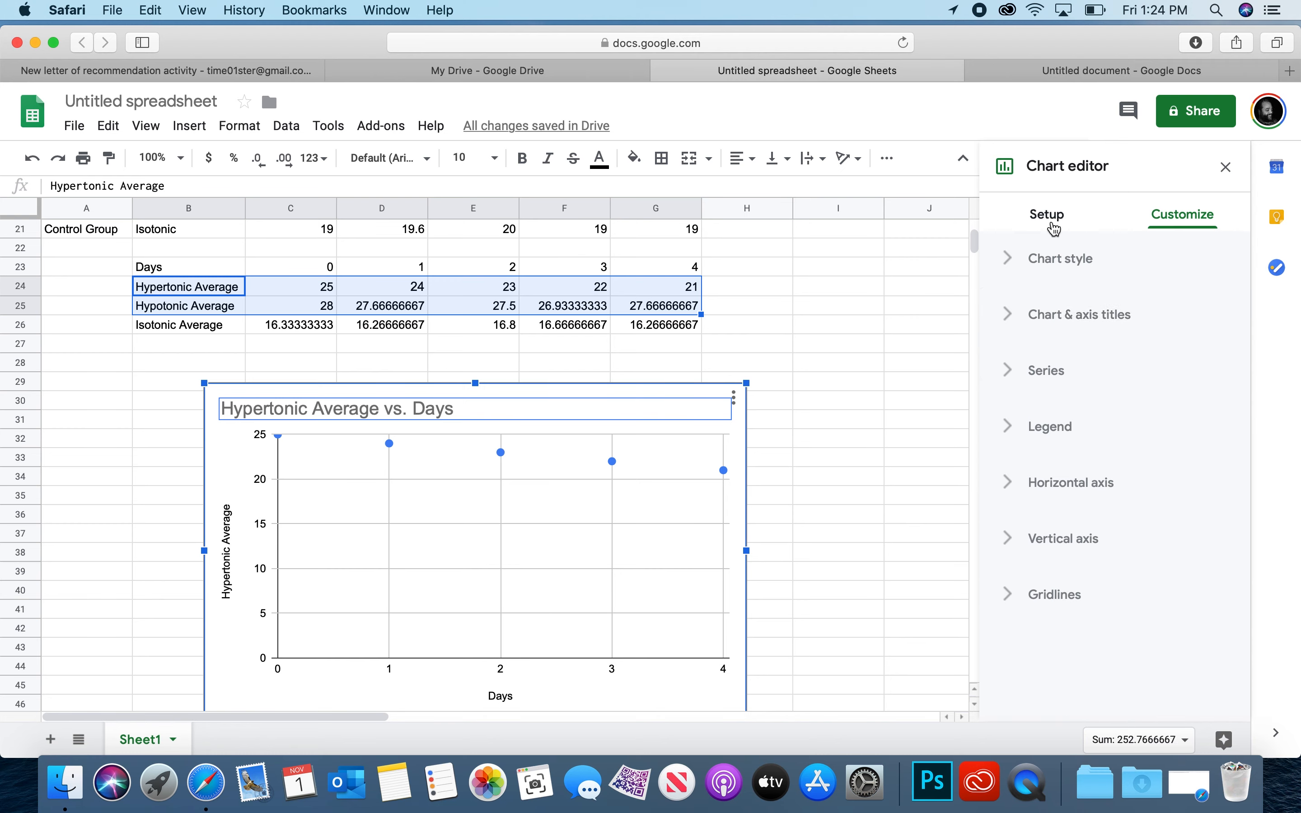
{"action": "left_click", "coordinate": [1054, 217]}
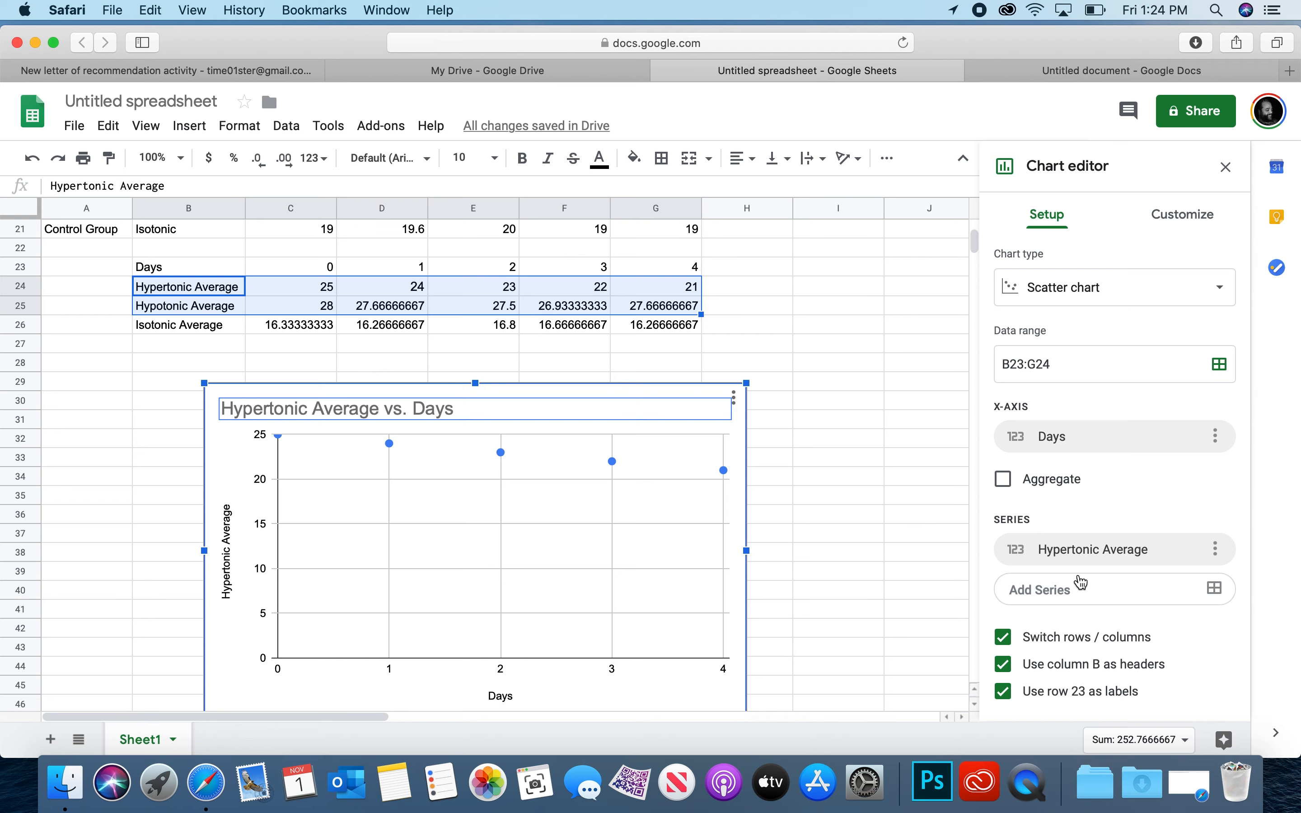
{"action": "left_click", "coordinate": [1078, 592]}
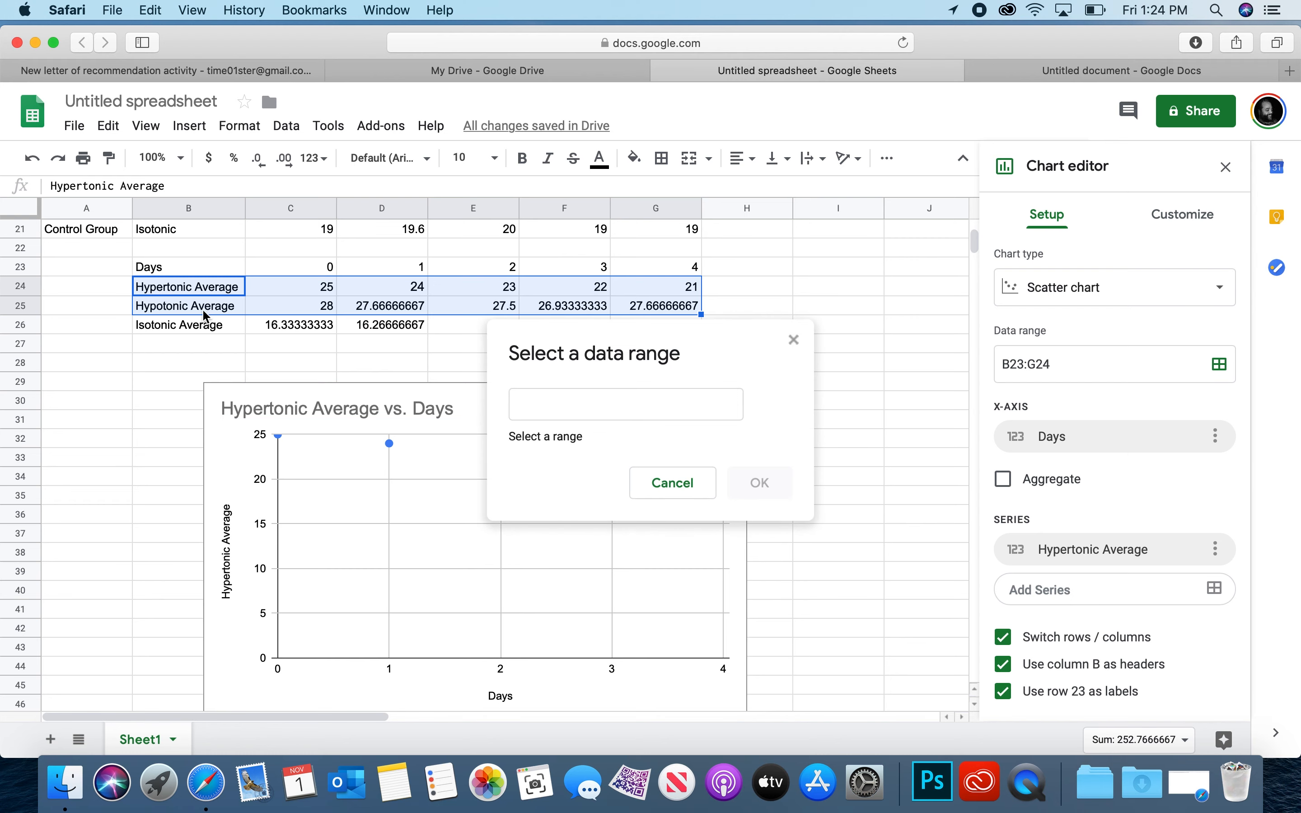
{"action": "left_click", "coordinate": [191, 316]}
{"action": "left_click_drag", "start_coordinate": [187, 313], "coordinate": [640, 311]}
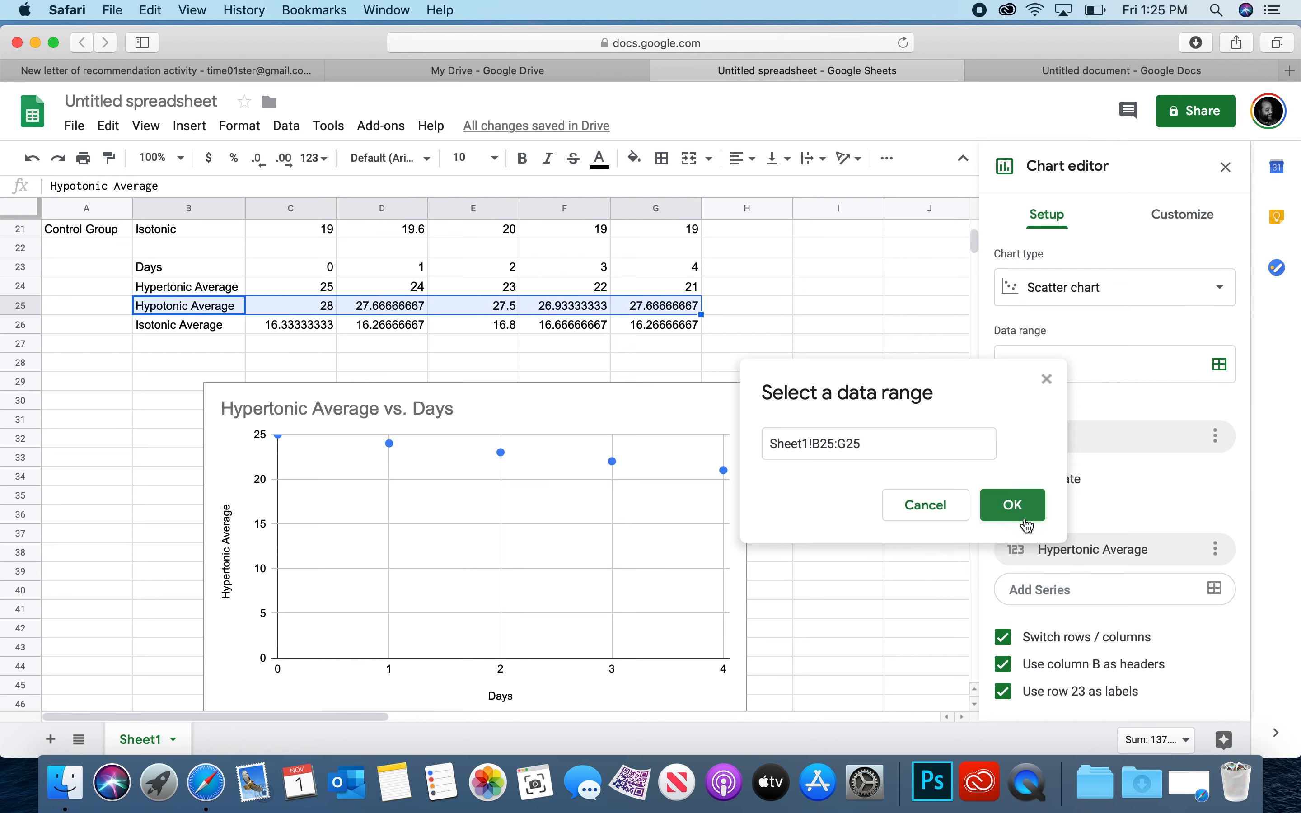
{"action": "left_click", "coordinate": [1016, 510]}
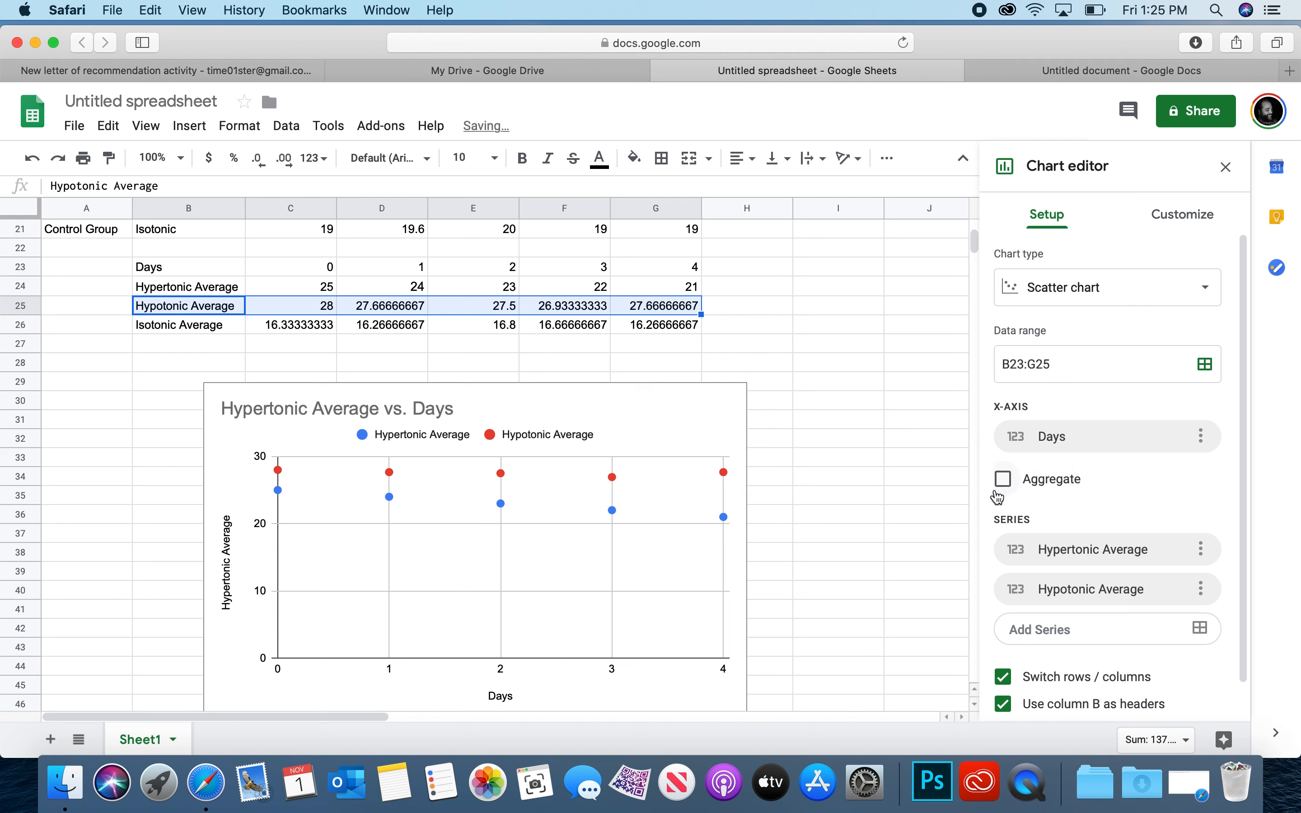
Step: Add the Isotonic Average row, B26:G26, as a third series of the scatter chart
{"action": "left_click", "coordinate": [1091, 632]}
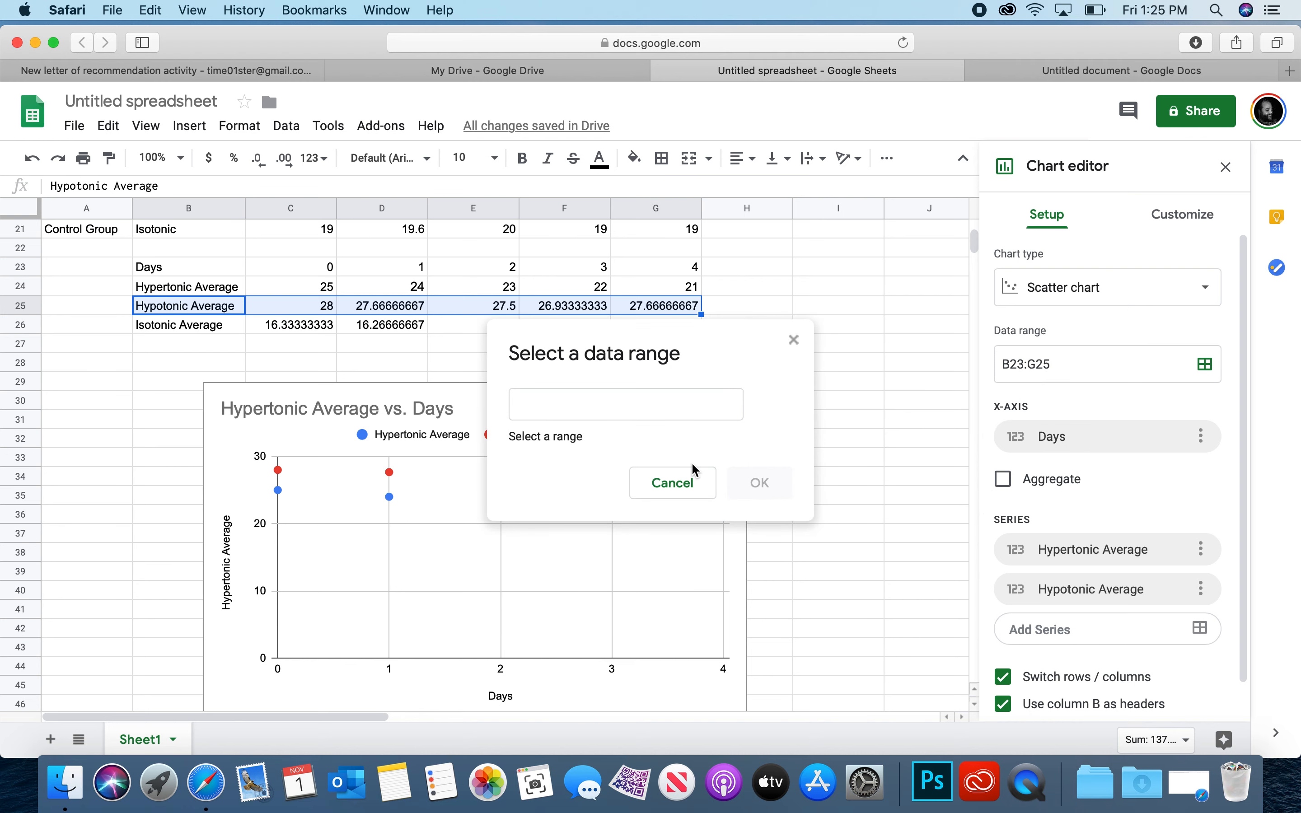
{"action": "left_click_drag", "start_coordinate": [555, 334], "coordinate": [929, 341]}
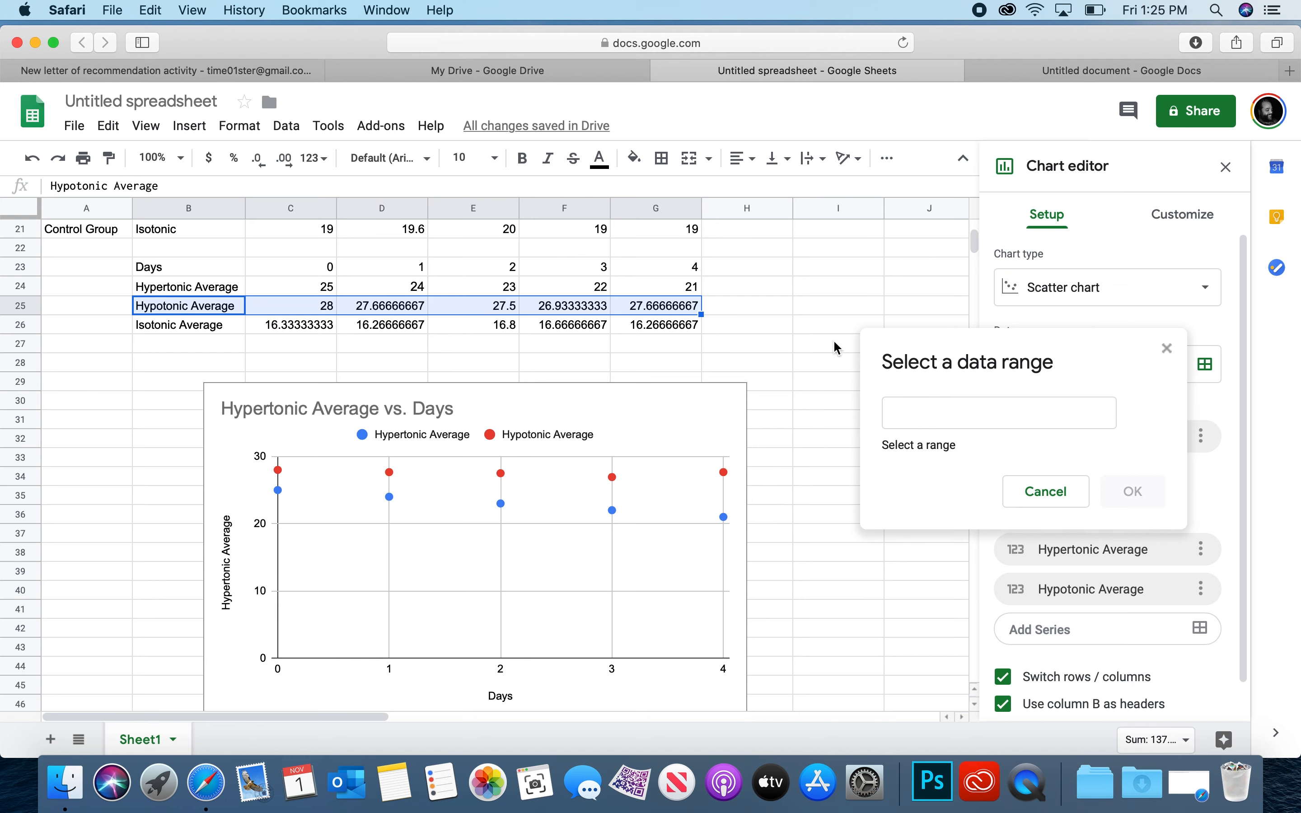
{"action": "left_click", "coordinate": [190, 325]}
{"action": "left_click_drag", "start_coordinate": [190, 326], "coordinate": [633, 339]}
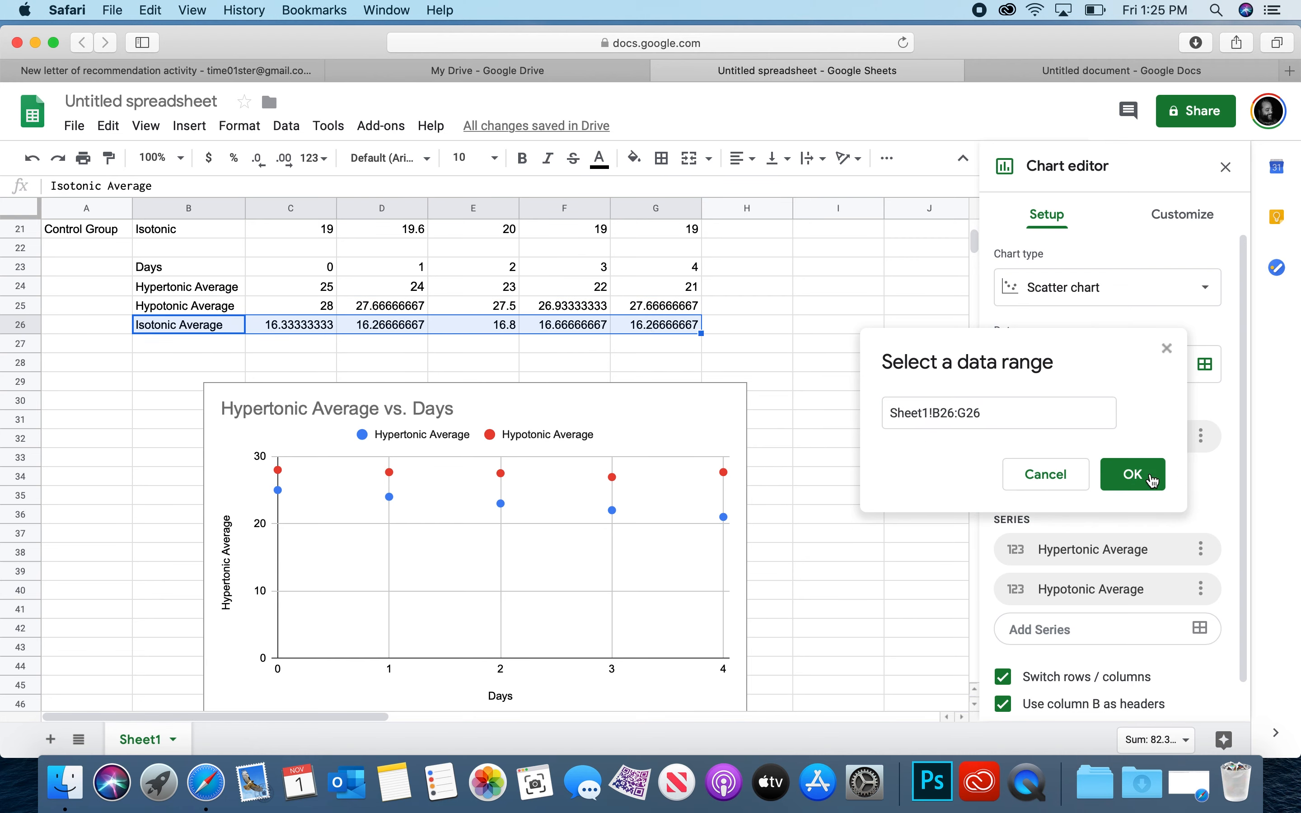
{"action": "left_click", "coordinate": [1150, 477]}
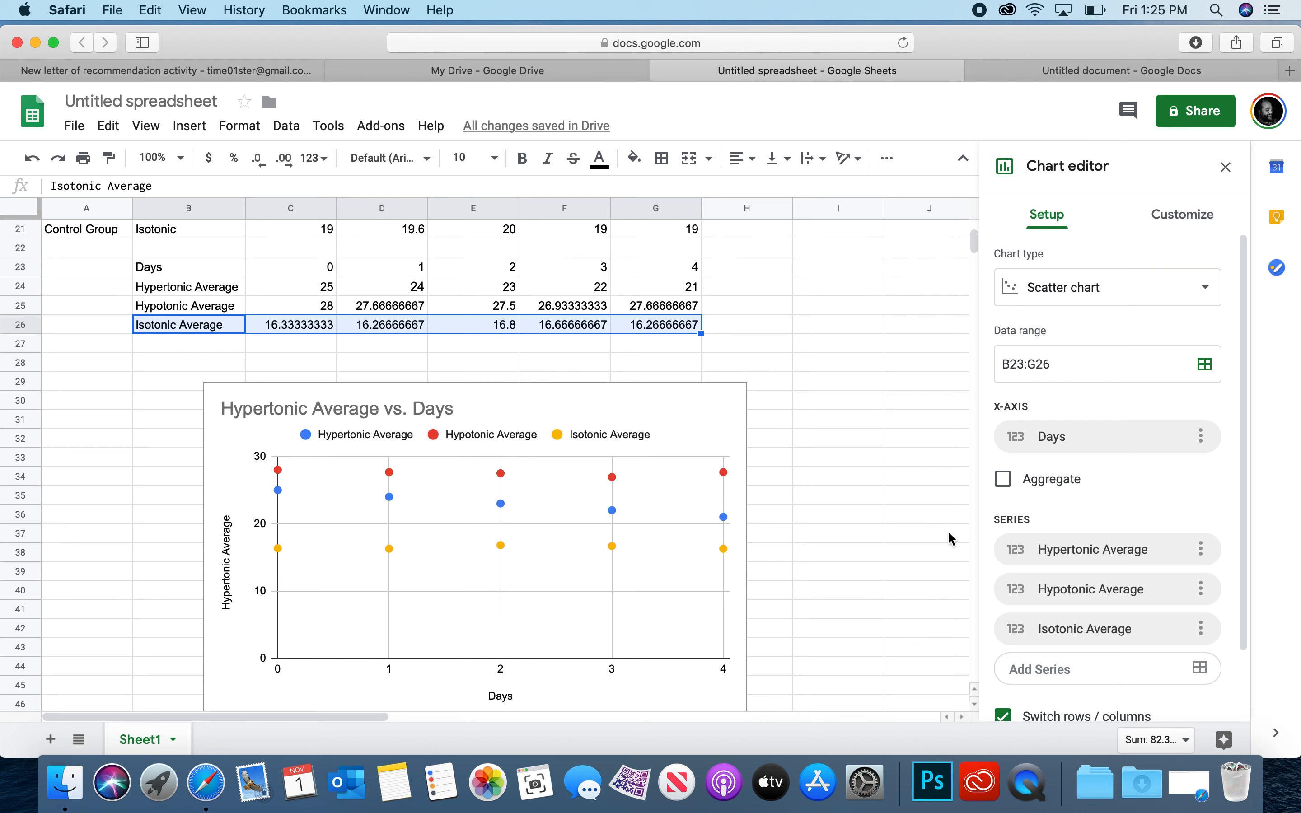
Step: Turn on linear trendlines for all series of the averages scatter chart
{"action": "scroll", "coordinate": [1096, 562], "scroll_direction": "down", "scroll_amount": 3}
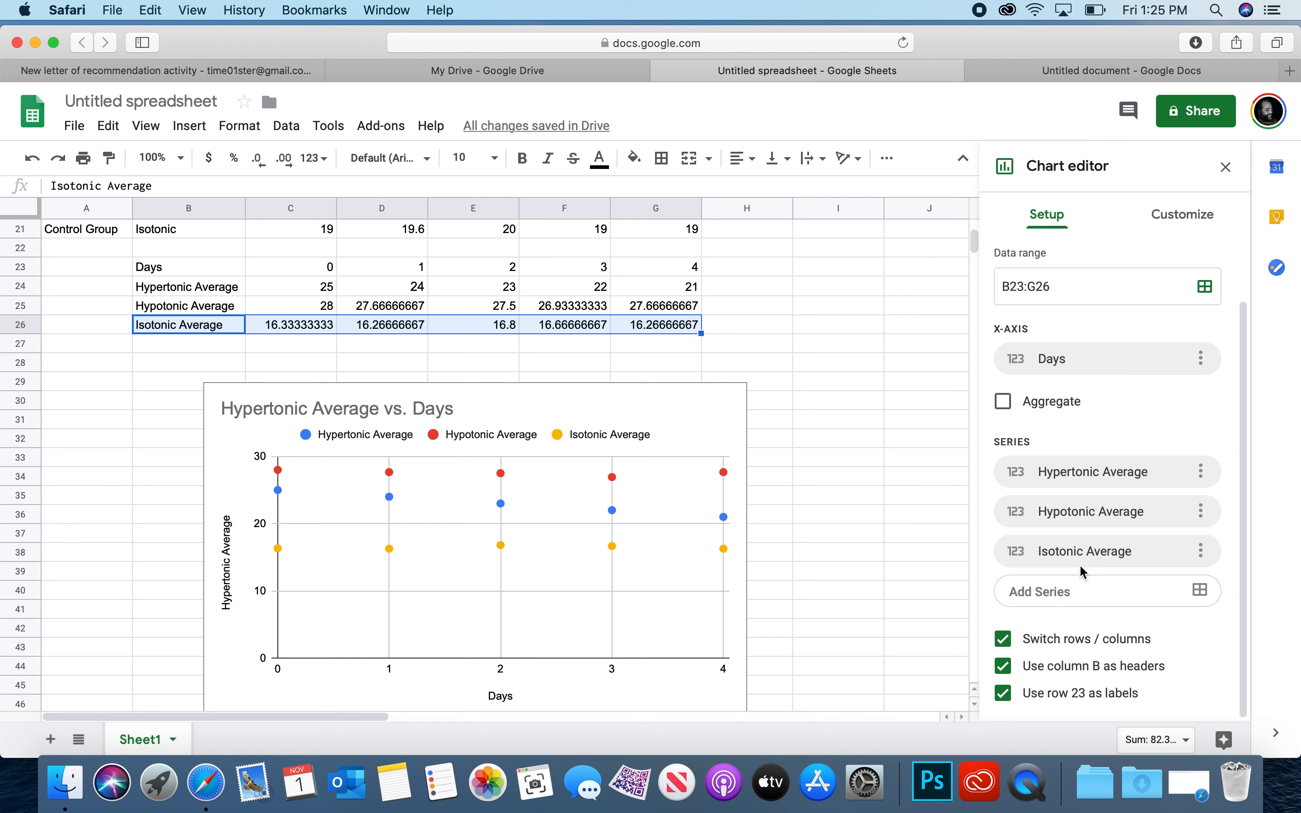
{"action": "scroll", "coordinate": [1072, 556], "scroll_direction": "up", "scroll_amount": 3}
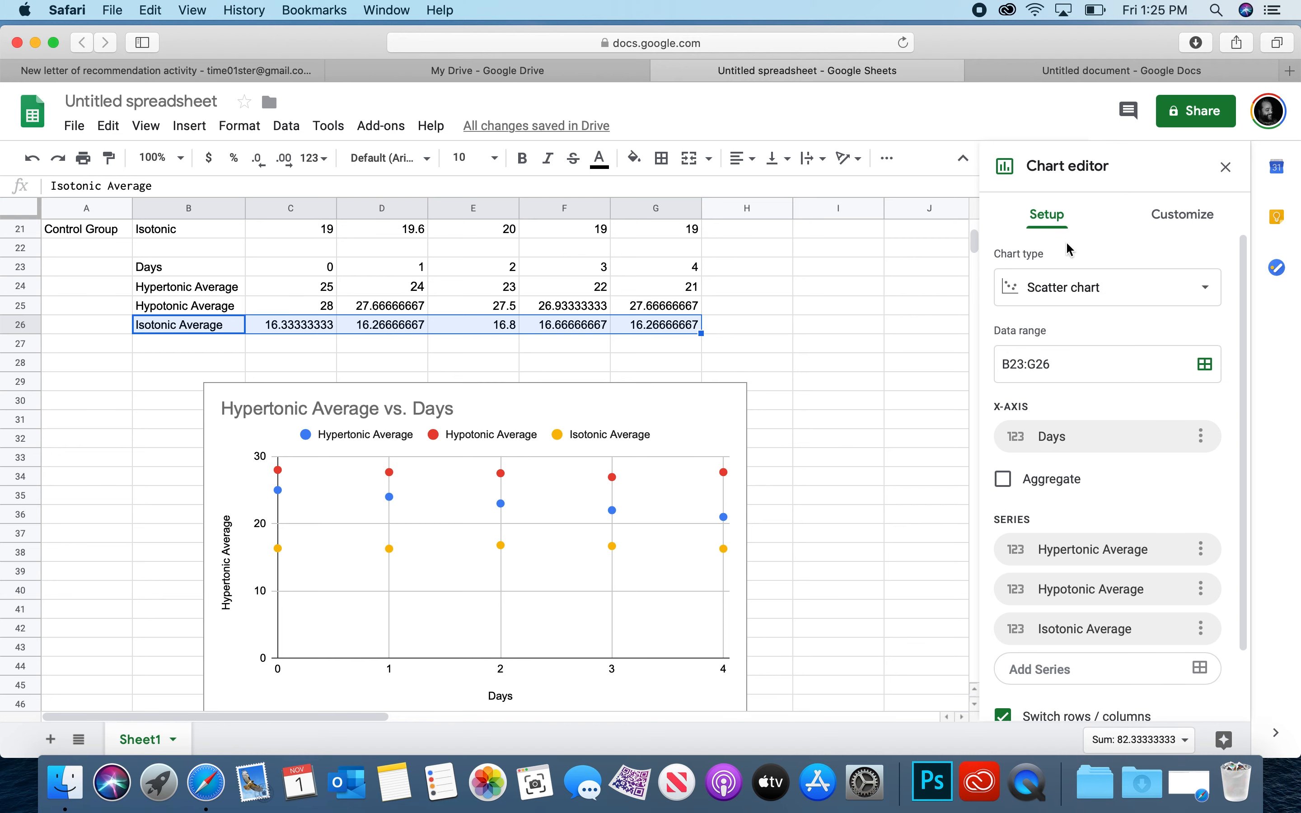
{"action": "left_click", "coordinate": [1204, 223]}
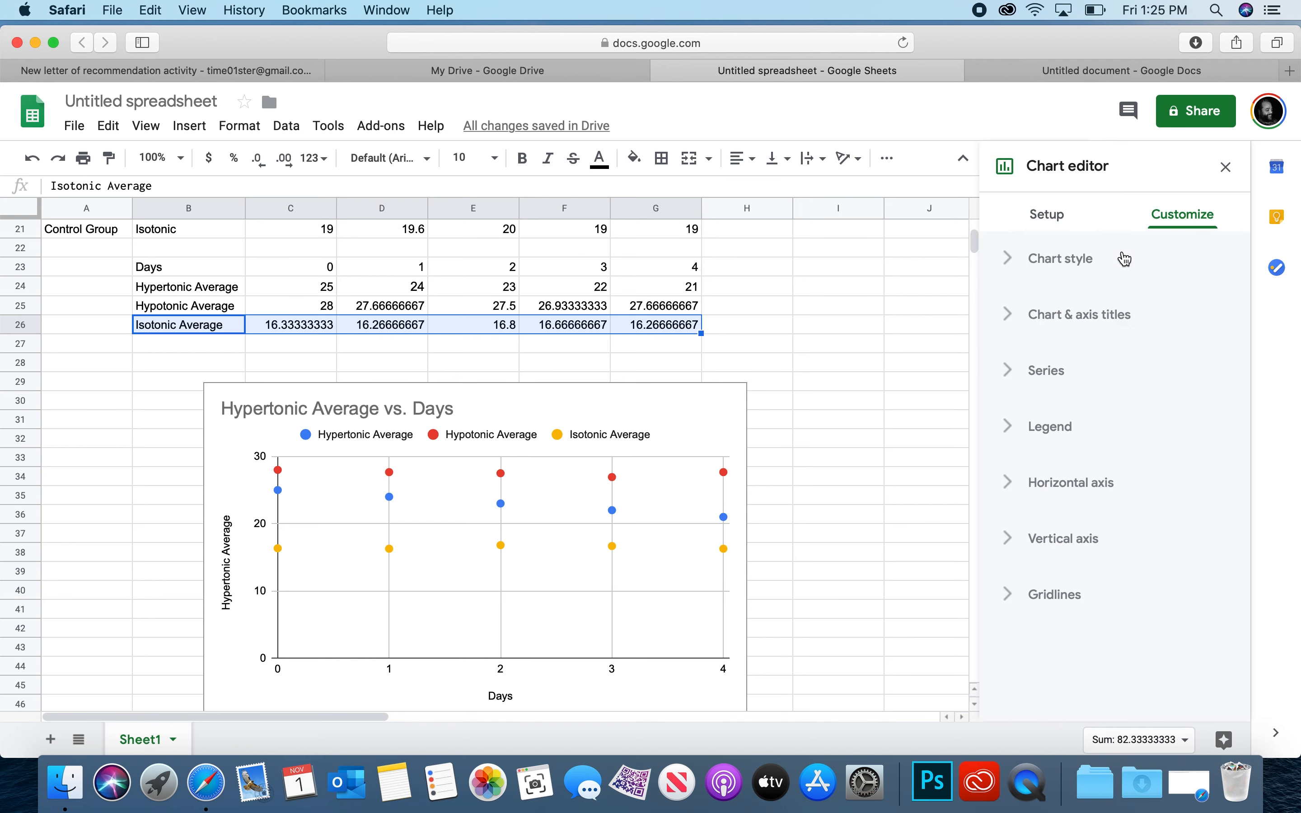
{"action": "left_click", "coordinate": [1010, 371]}
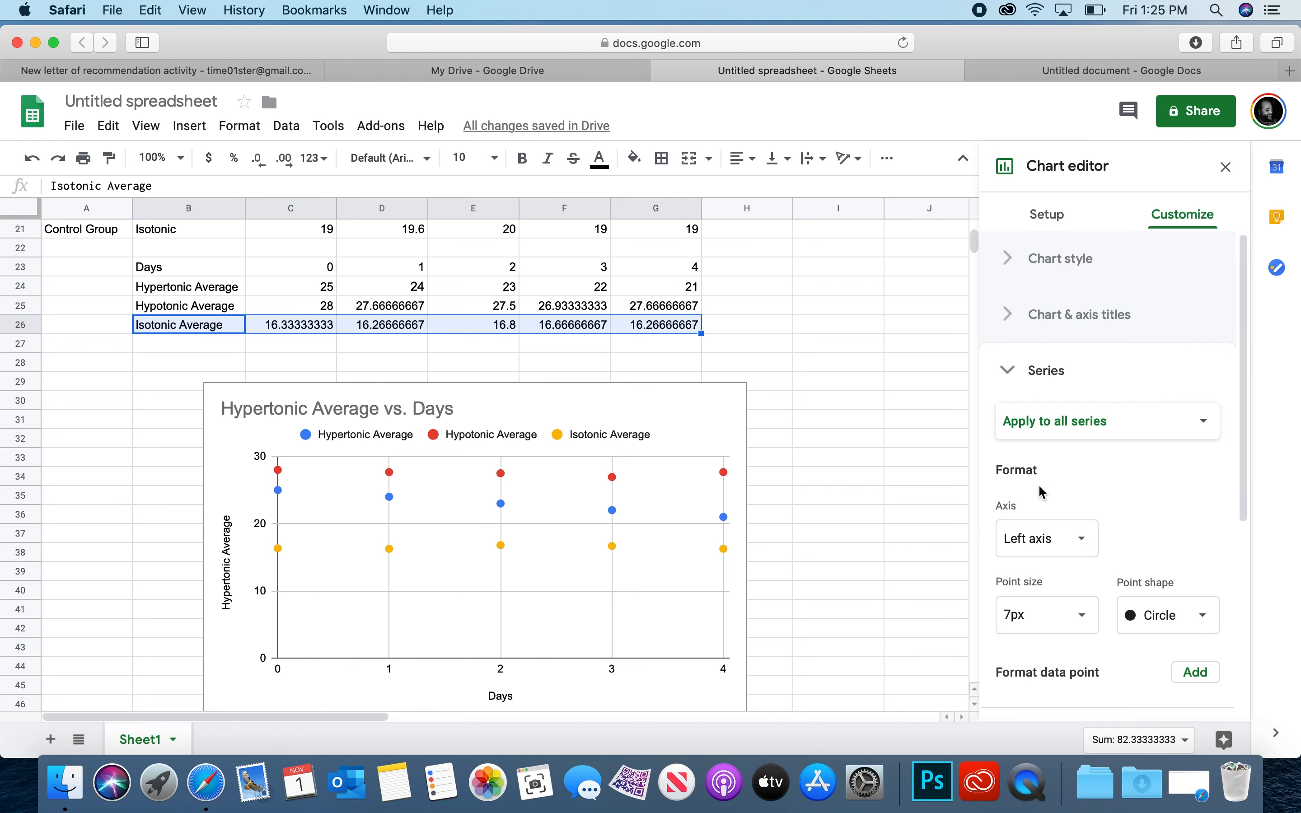
{"action": "scroll", "coordinate": [1039, 488], "scroll_direction": "down", "scroll_amount": 5}
{"action": "left_click", "coordinate": [1005, 610]}
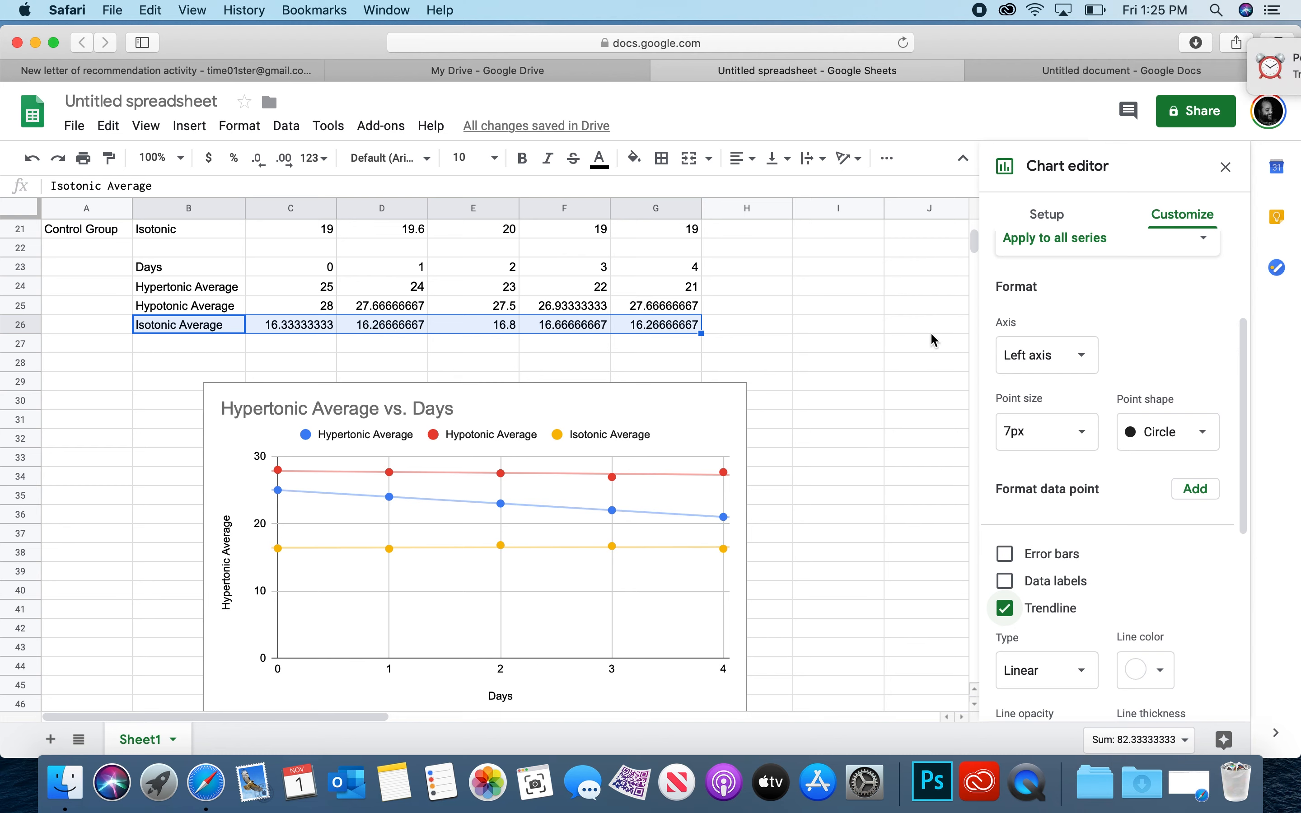
{"action": "left_click", "coordinate": [1250, 52]}
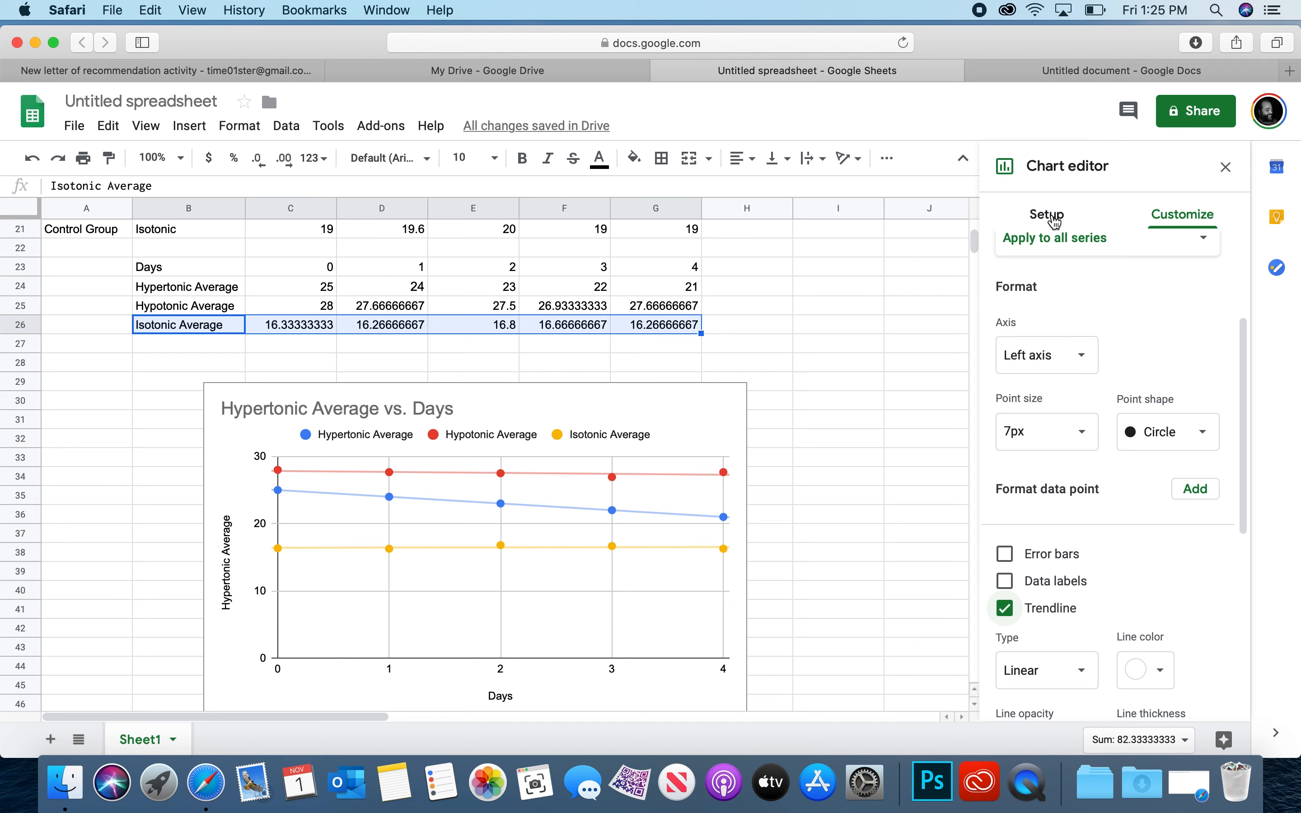
{"action": "left_click", "coordinate": [1051, 217]}
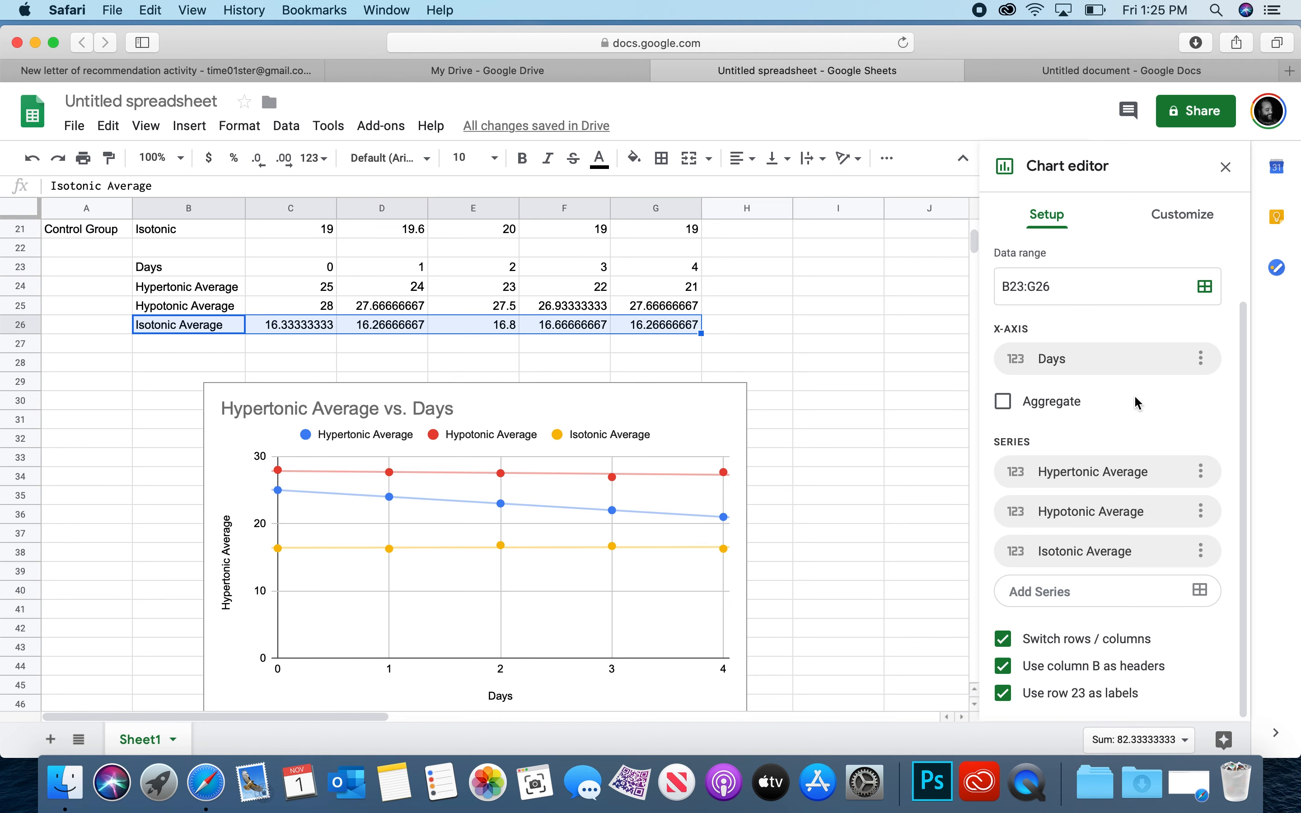
{"action": "left_click", "coordinate": [1164, 218]}
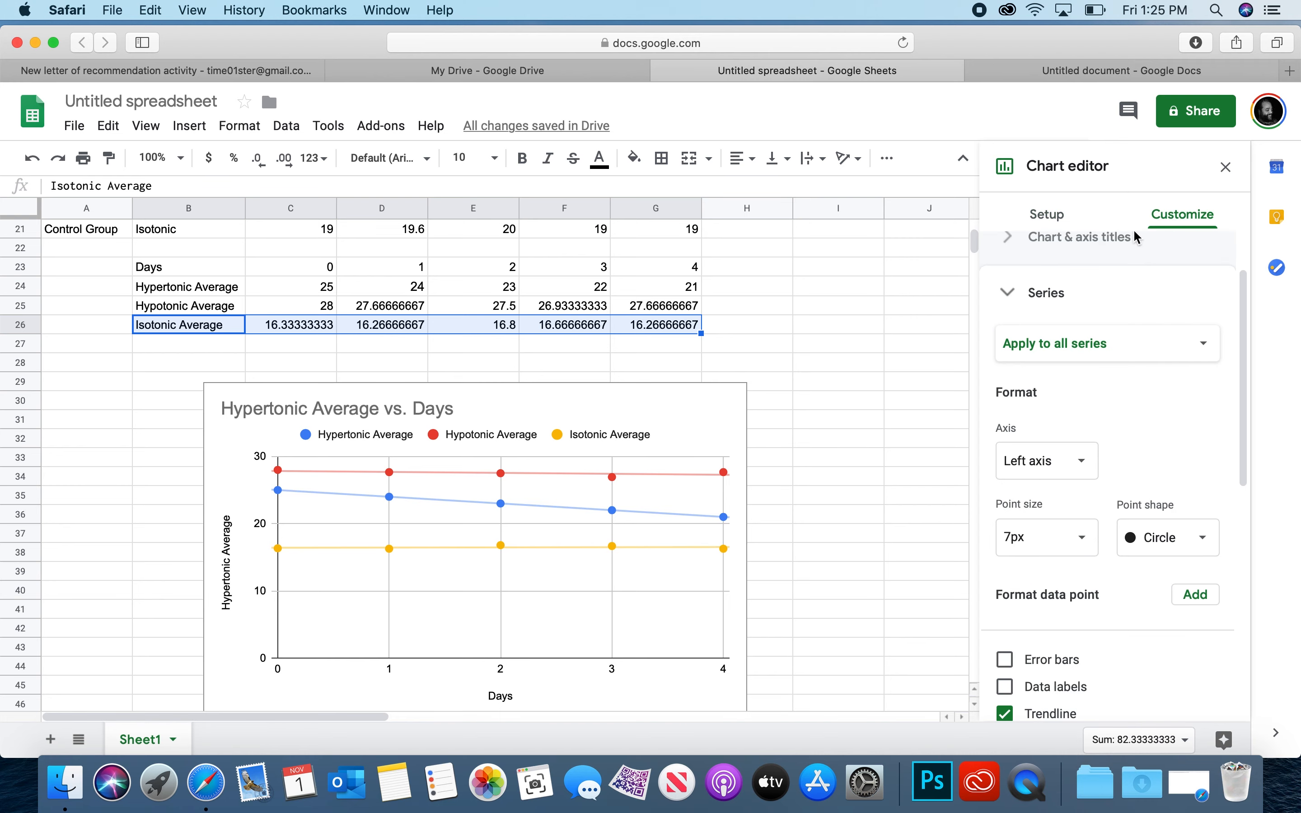
{"action": "left_click", "coordinate": [1009, 295]}
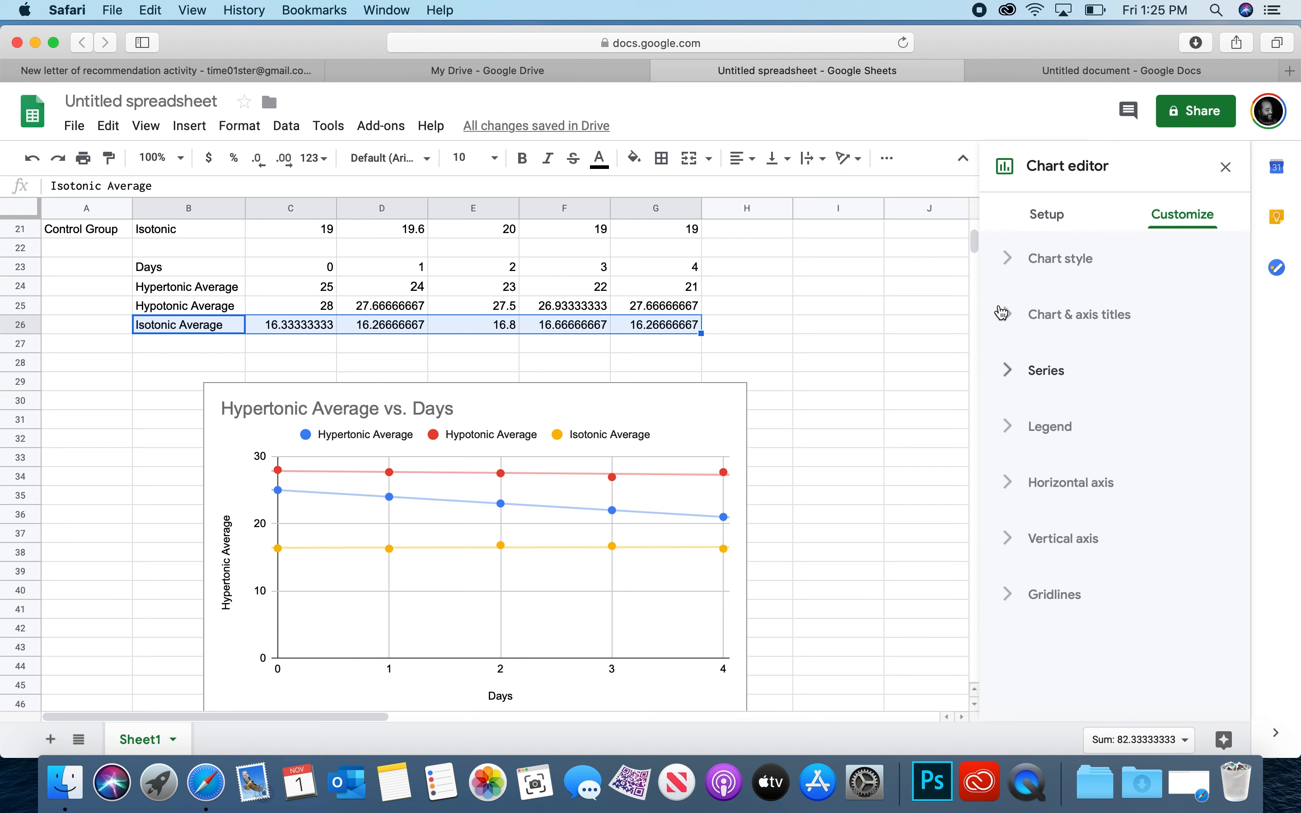
{"action": "left_click", "coordinate": [1003, 314]}
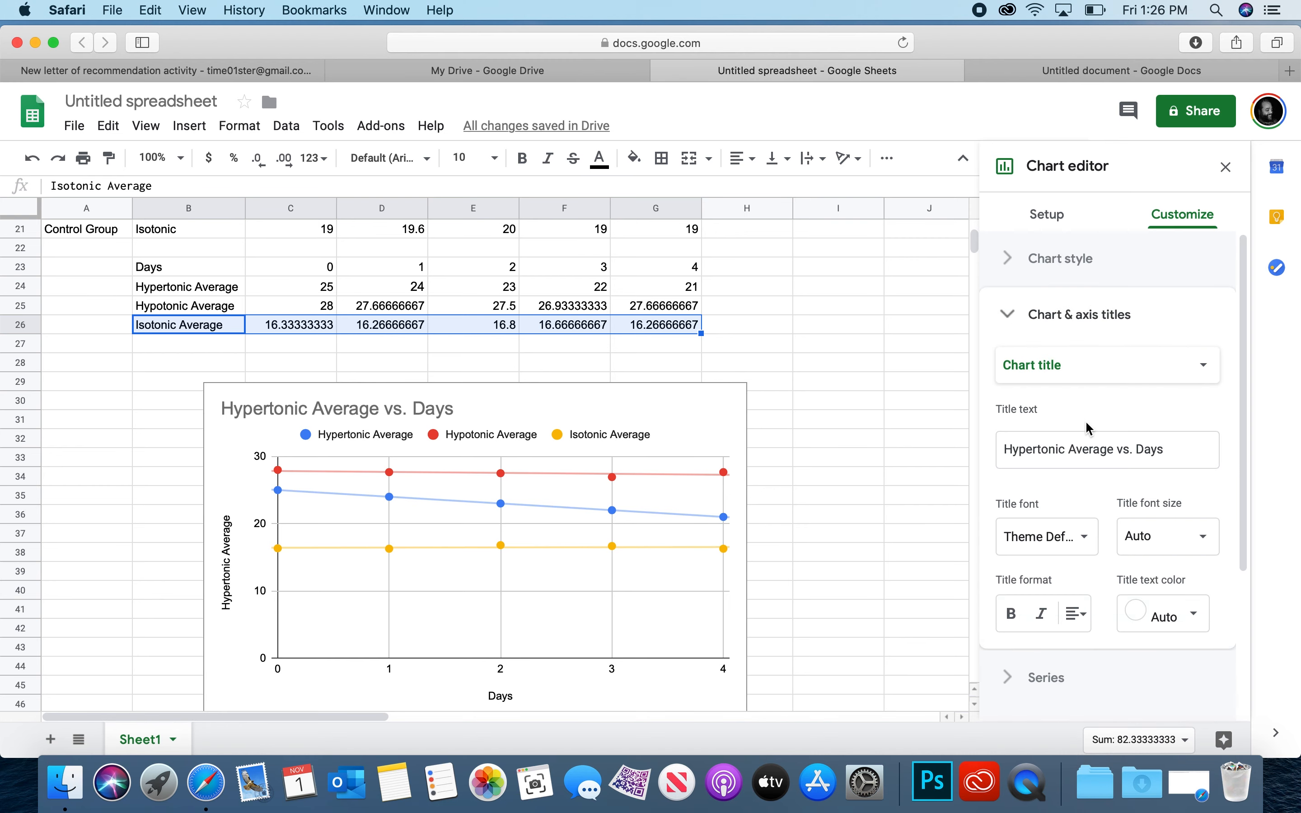
{"action": "scroll", "coordinate": [1088, 428], "scroll_direction": "down", "scroll_amount": 5}
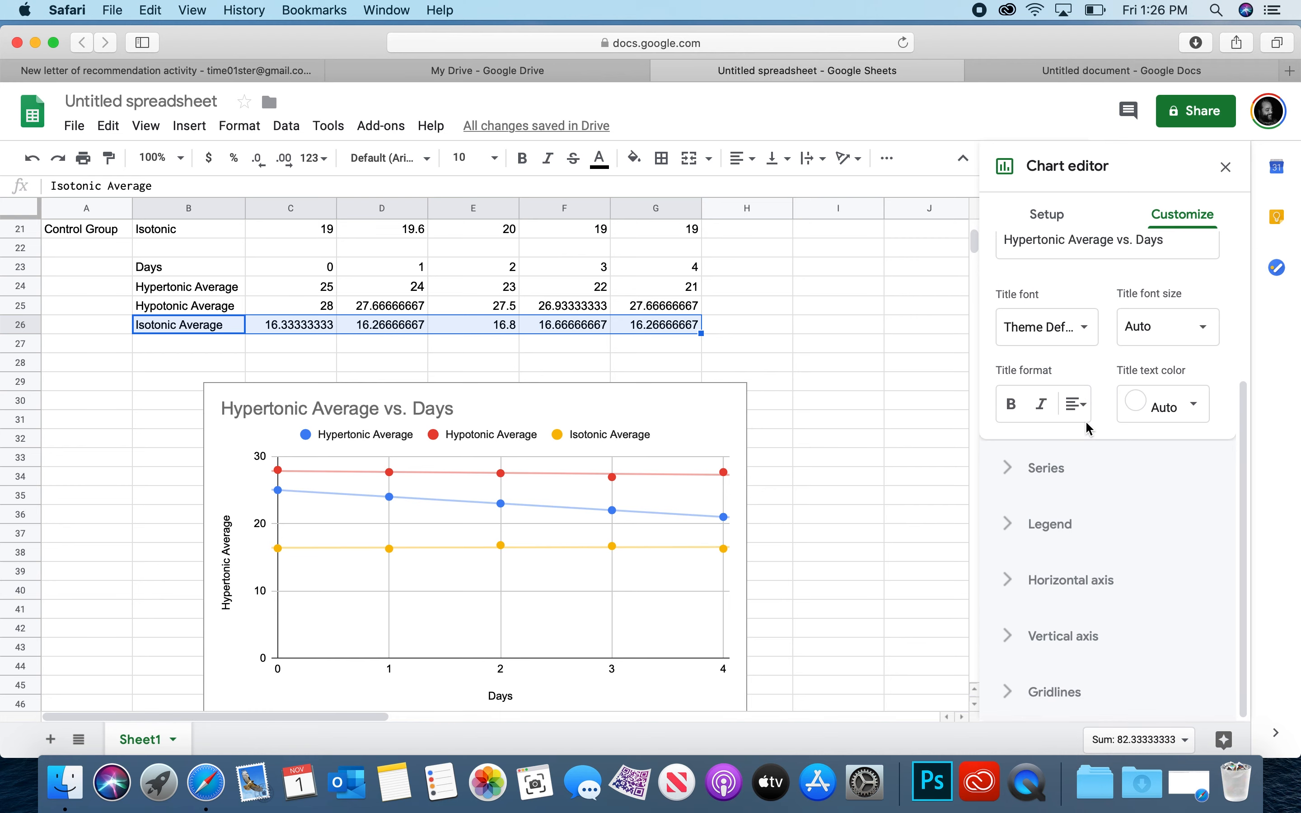
{"action": "left_click", "coordinate": [1010, 579]}
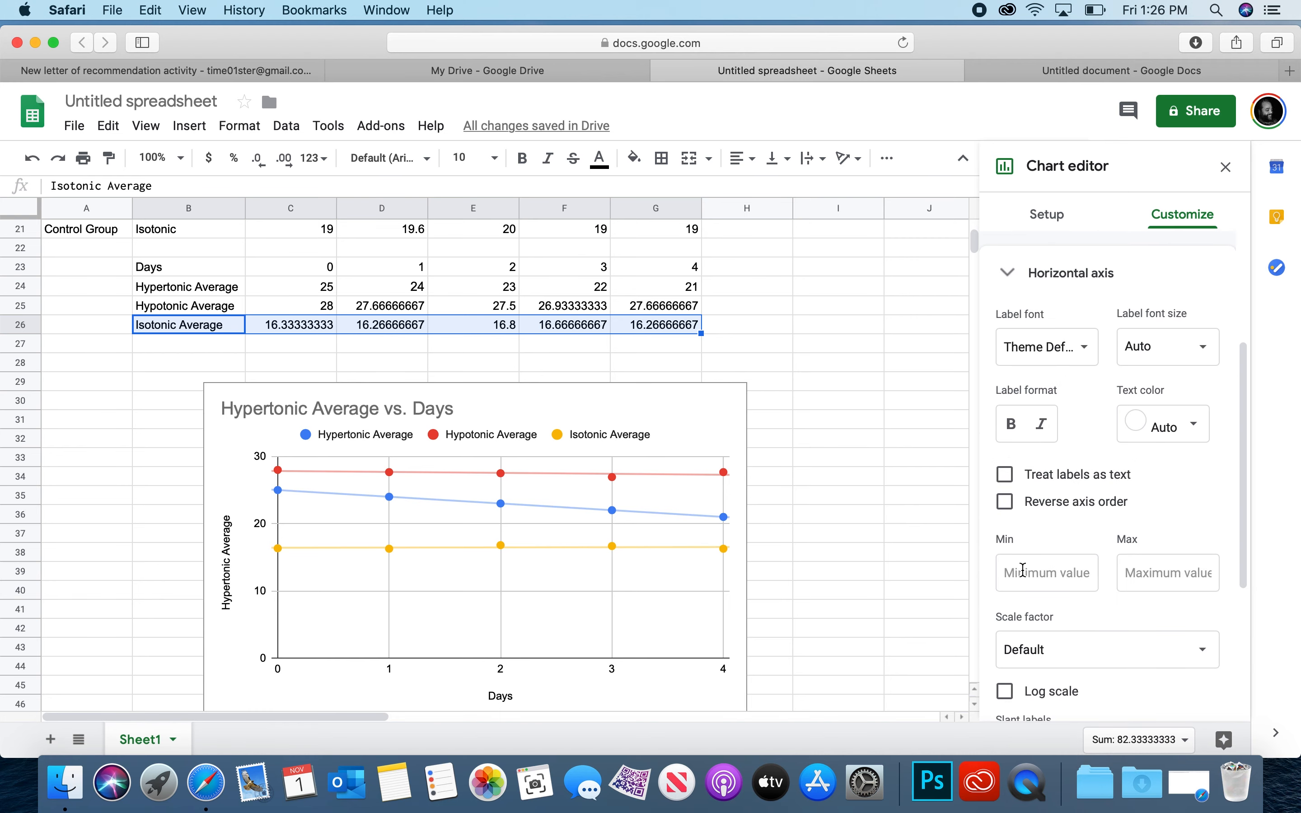
{"action": "left_click", "coordinate": [1035, 573]}
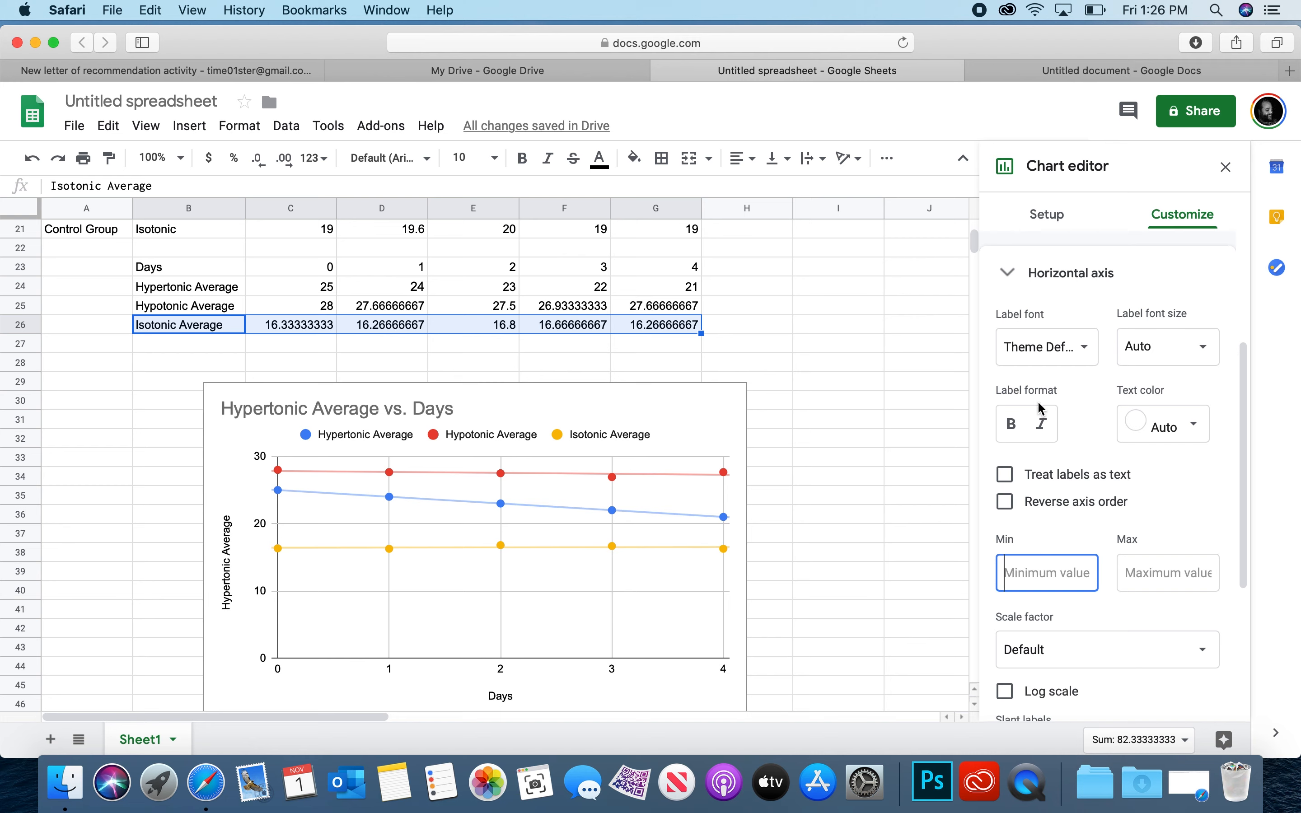
{"action": "left_click", "coordinate": [1013, 277]}
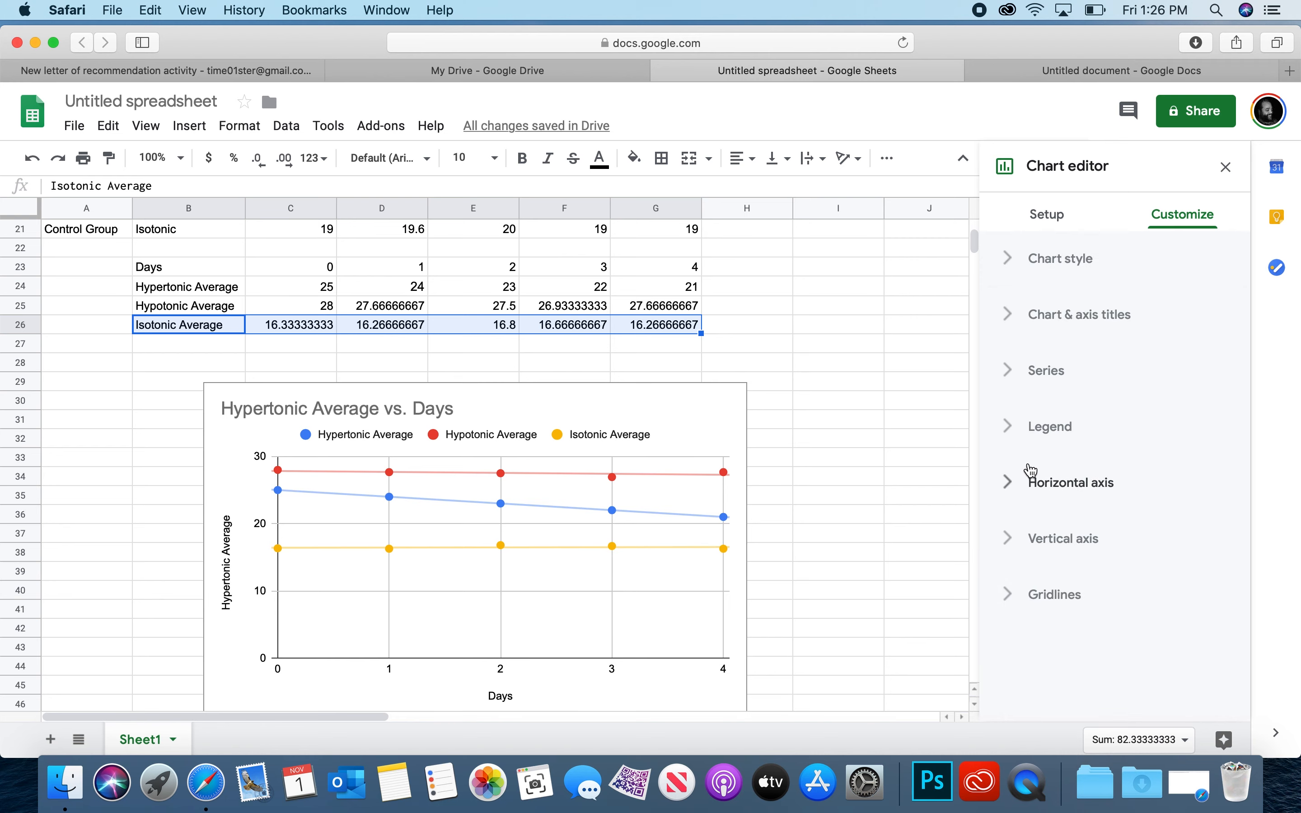
Step: Set the vertical axis minimum of the averages scatter chart to 10
{"action": "left_click", "coordinate": [1013, 539]}
{"action": "scroll", "coordinate": [1016, 580], "scroll_direction": "down", "scroll_amount": 4}
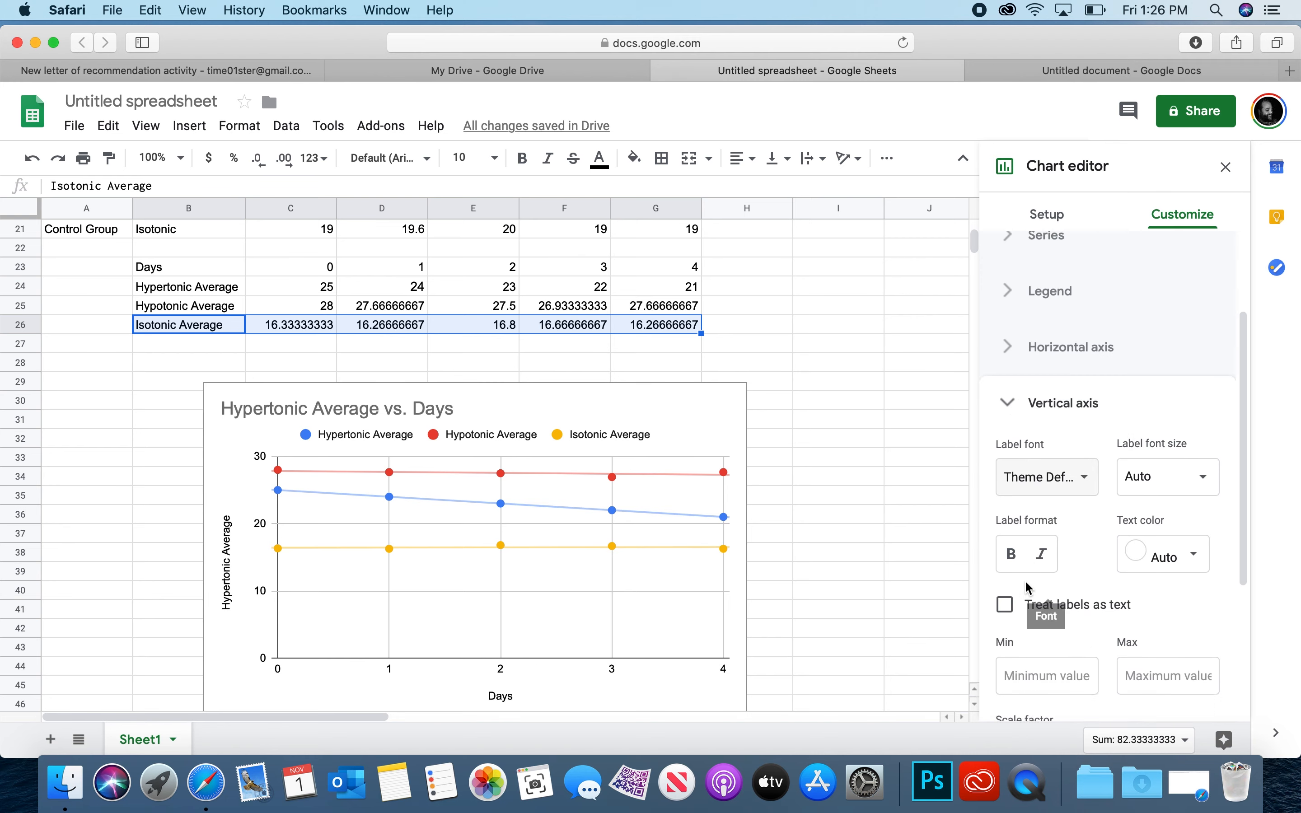
{"action": "left_click", "coordinate": [1023, 619]}
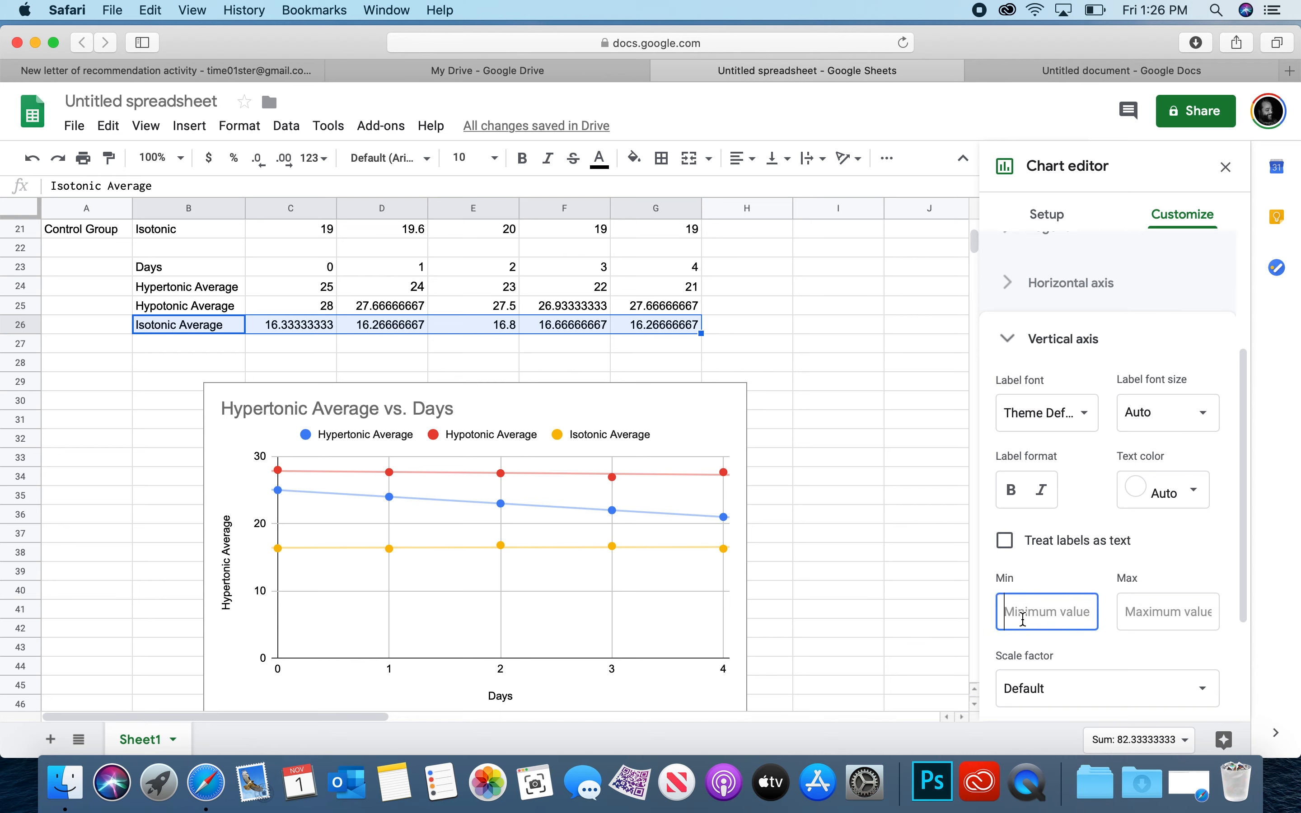
{"action": "type", "text": "10"}
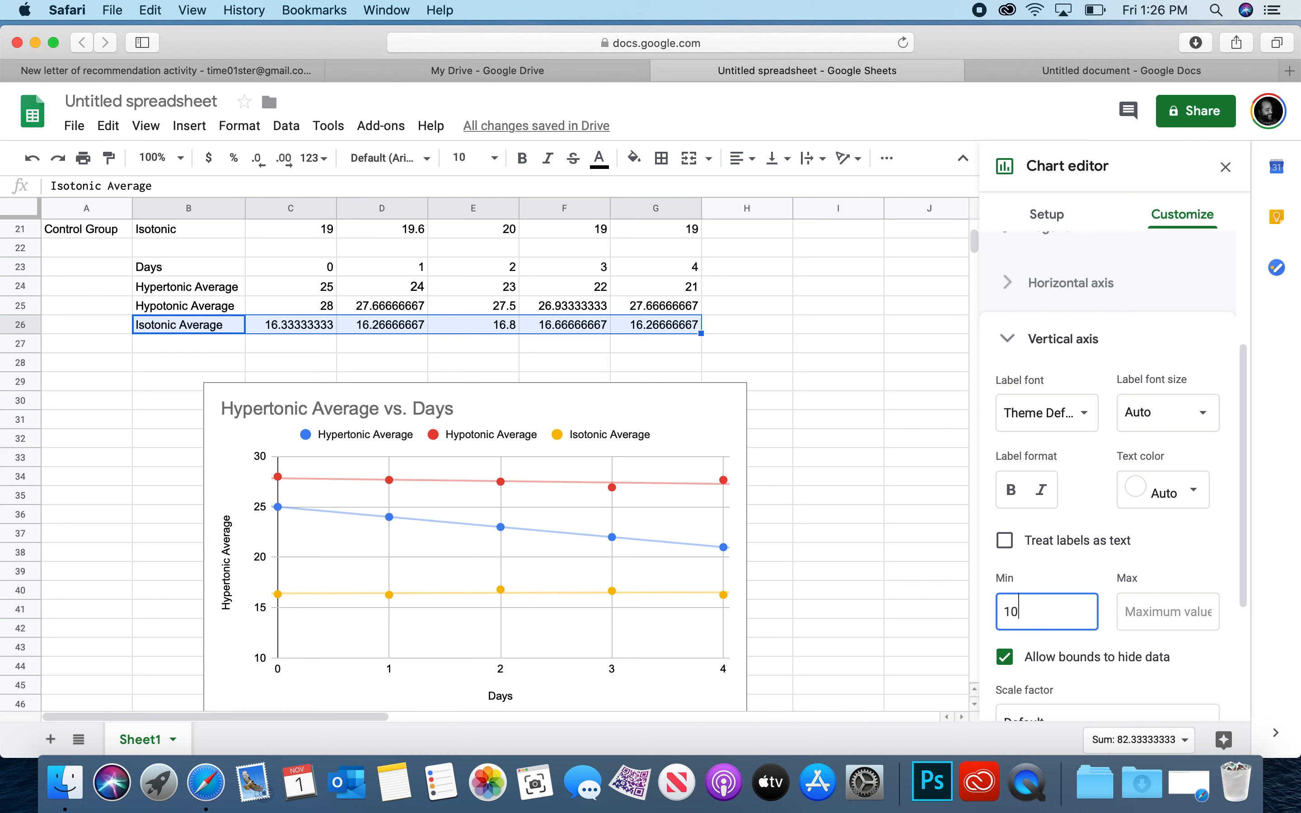
{"action": "left_click", "coordinate": [1182, 624]}
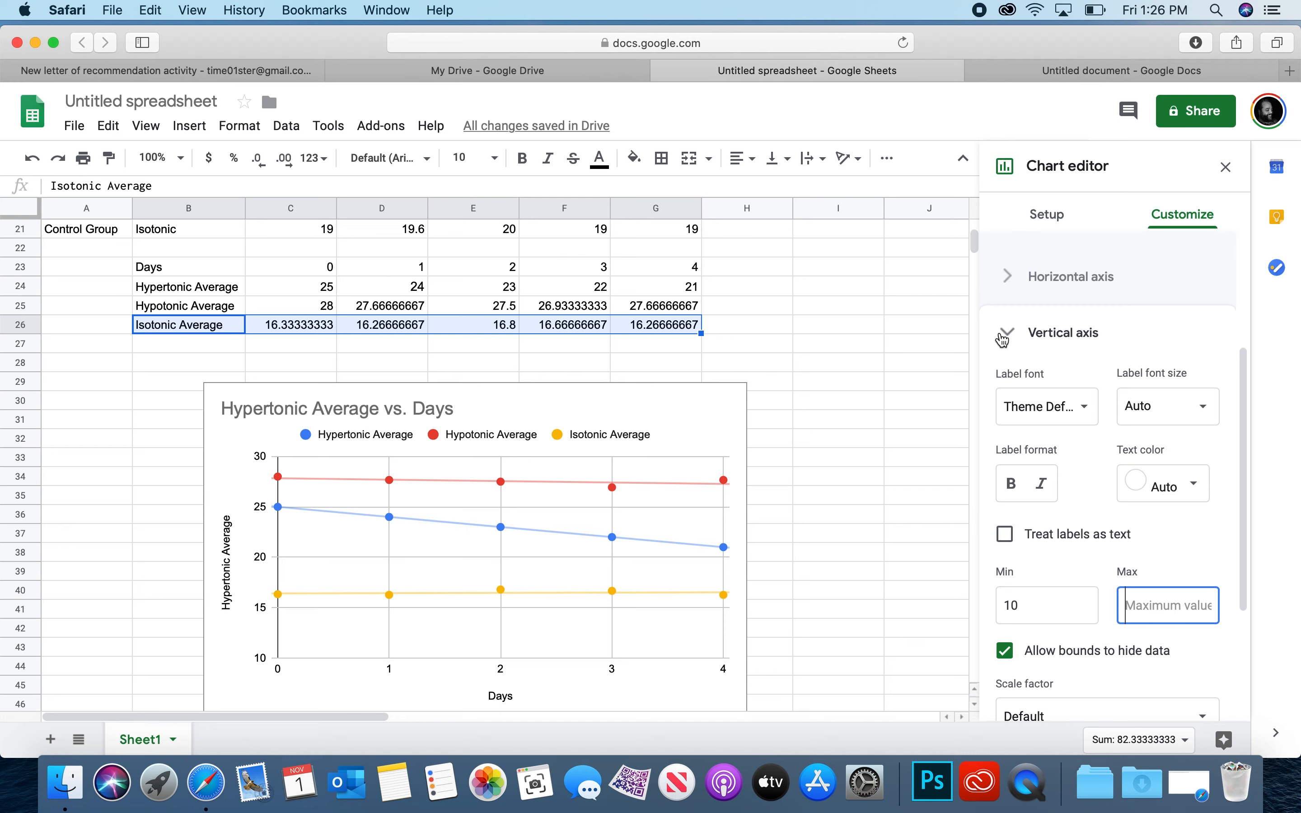
{"action": "left_click", "coordinate": [1004, 334]}
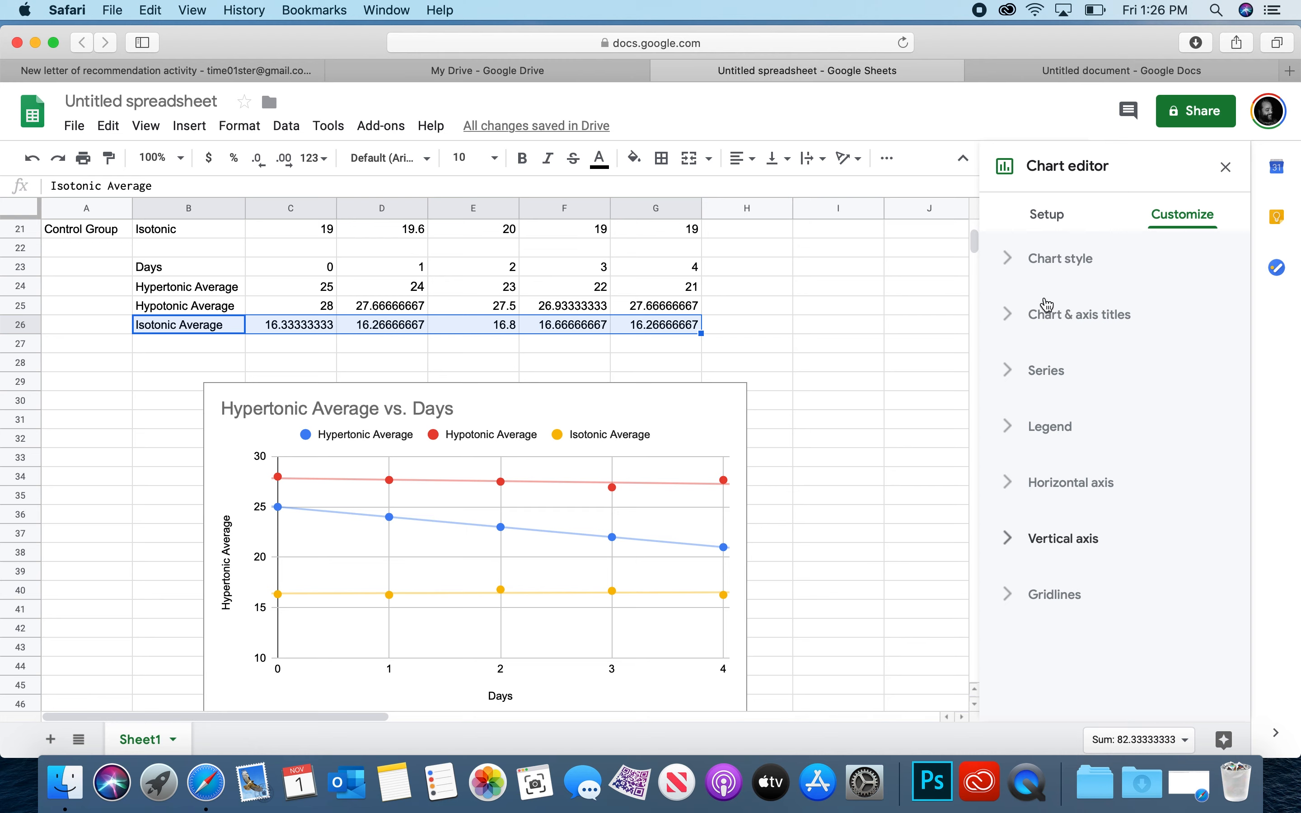
Step: Change the averages chart's title to "Average Mass Change vs. Days"
{"action": "left_click", "coordinate": [1017, 321]}
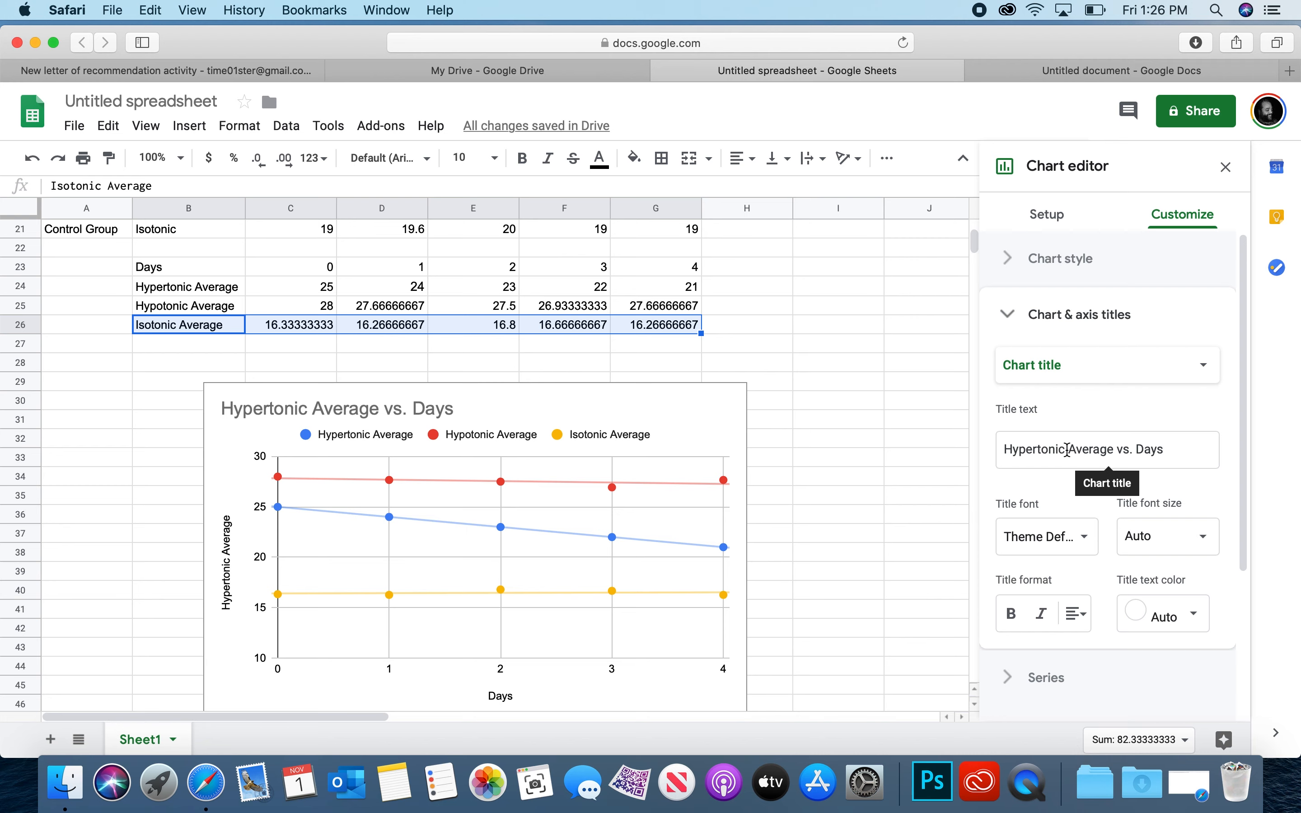
{"action": "left_click_drag", "start_coordinate": [1068, 449], "coordinate": [966, 444]}
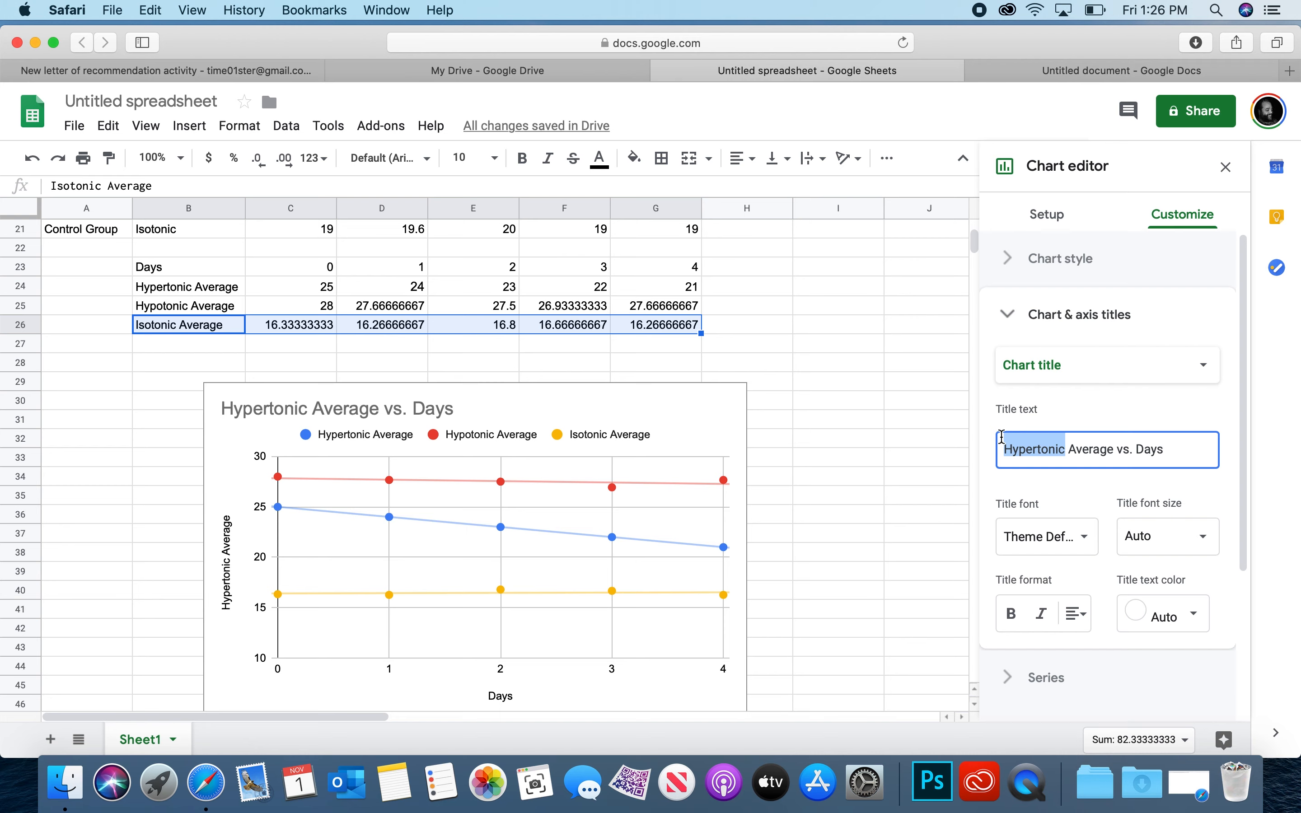
{"action": "key", "text": "BackSpace"}
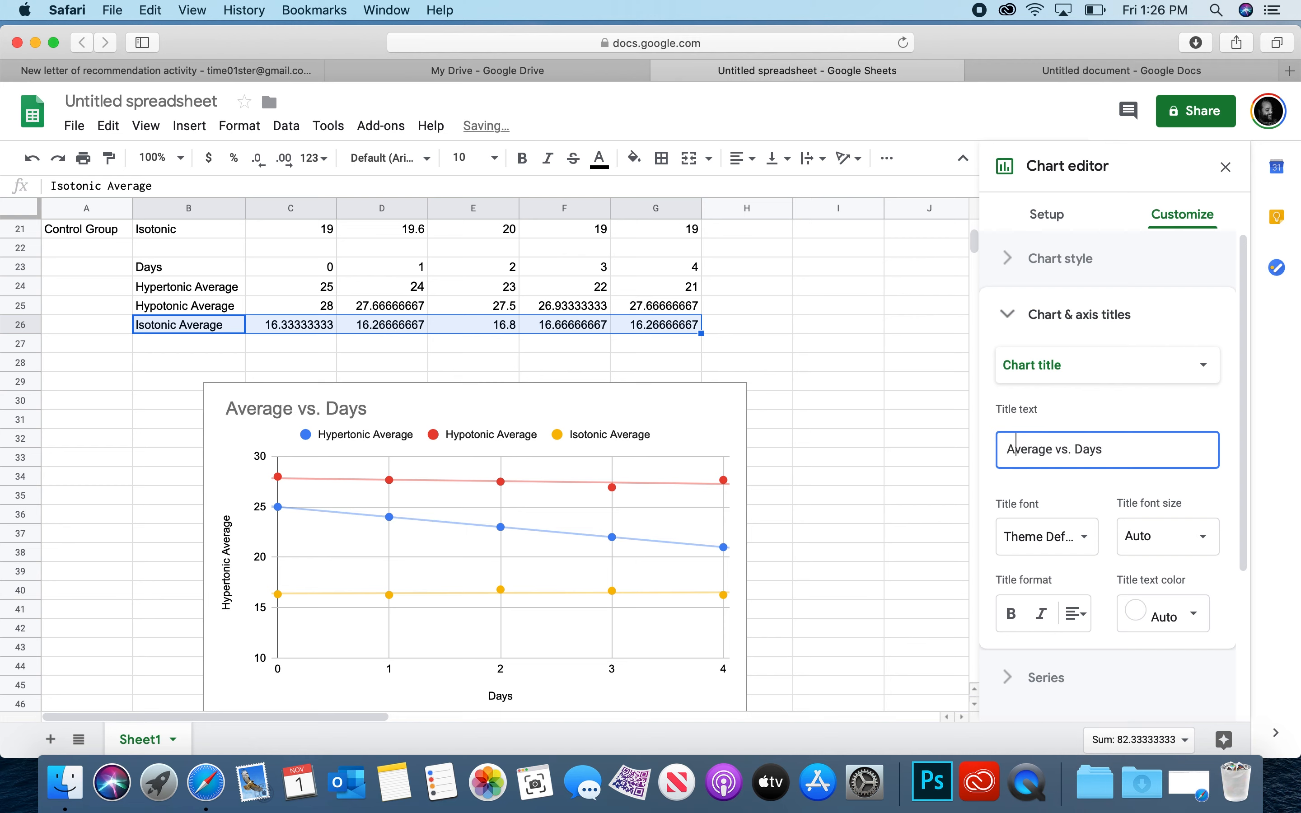
{"action": "left_click", "coordinate": [1052, 449]}
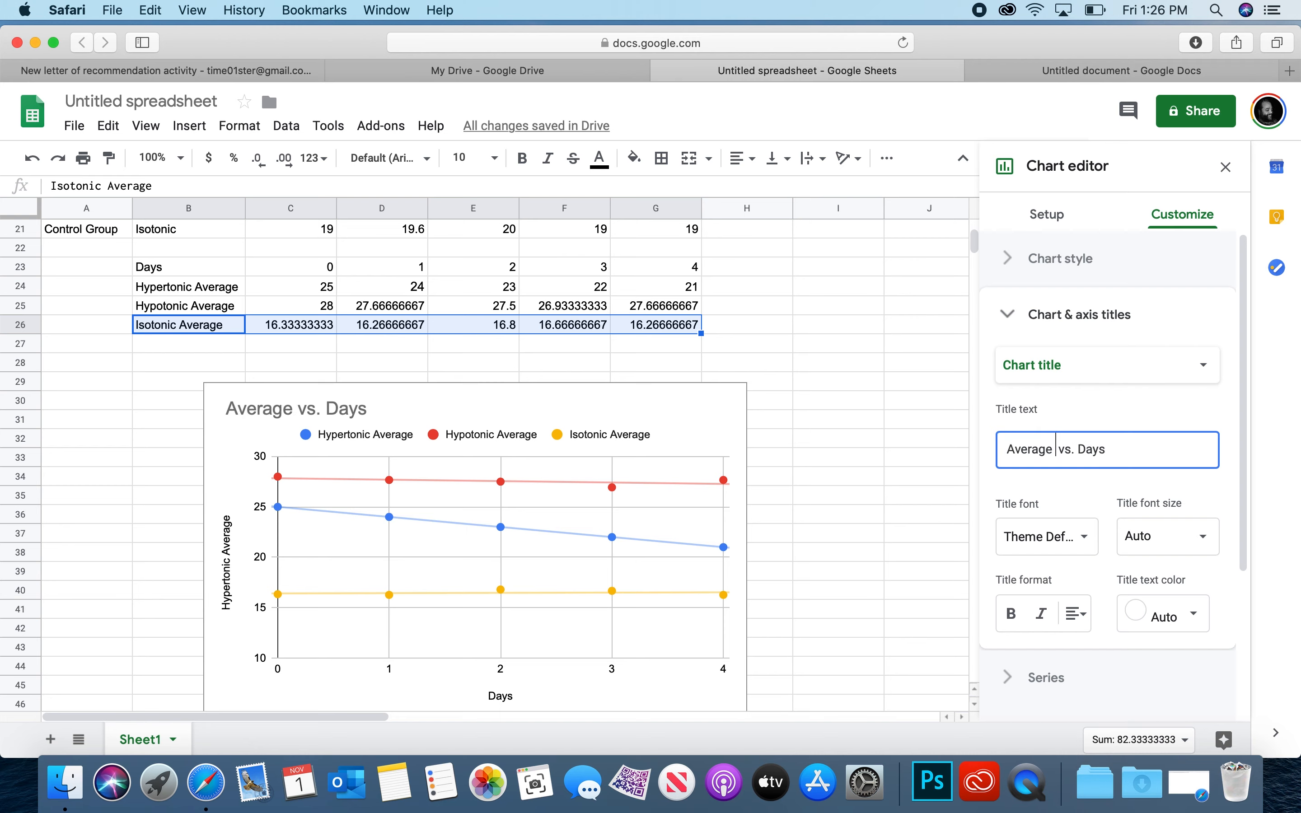
{"action": "type", "text": "Mass  Change"}
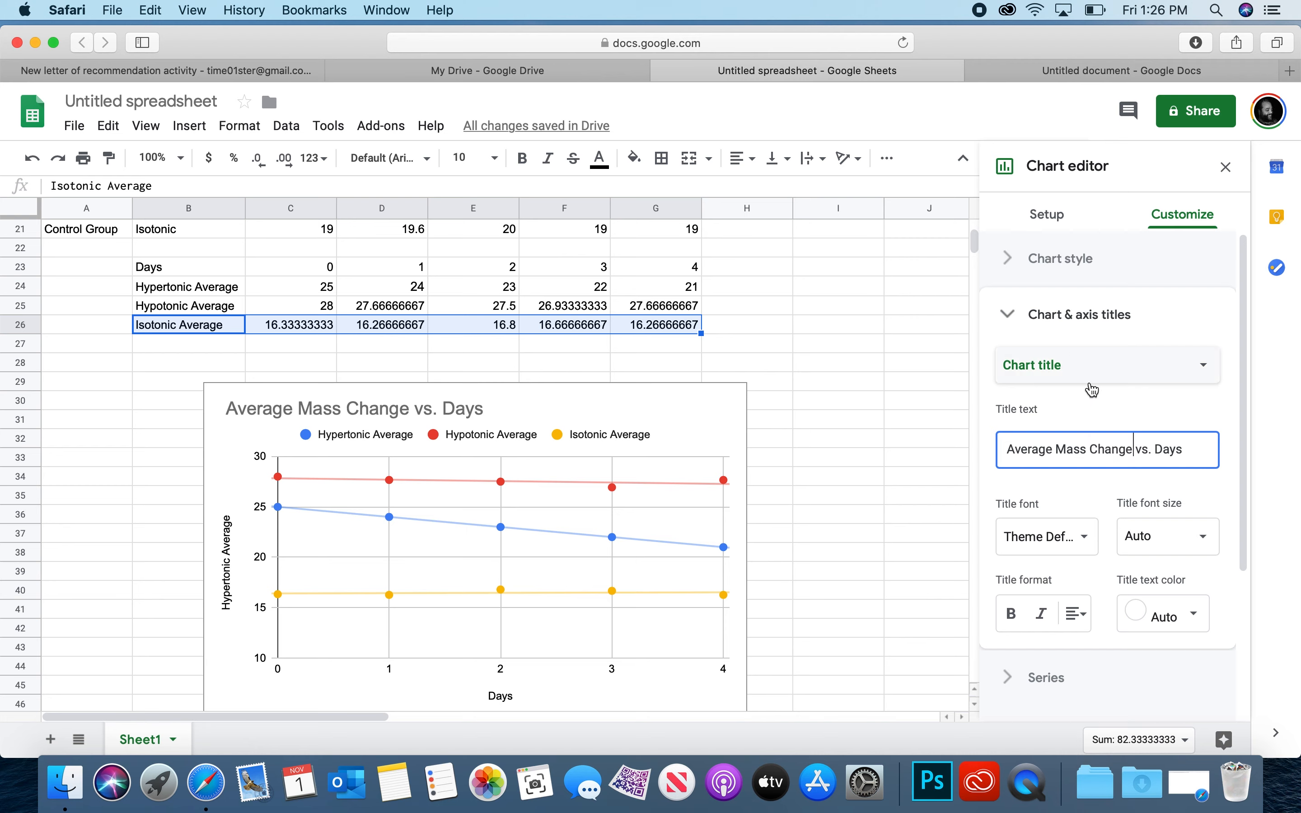
Step: Set the averages chart's vertical axis title to "Average Mass (g)"
{"action": "left_click", "coordinate": [1094, 375]}
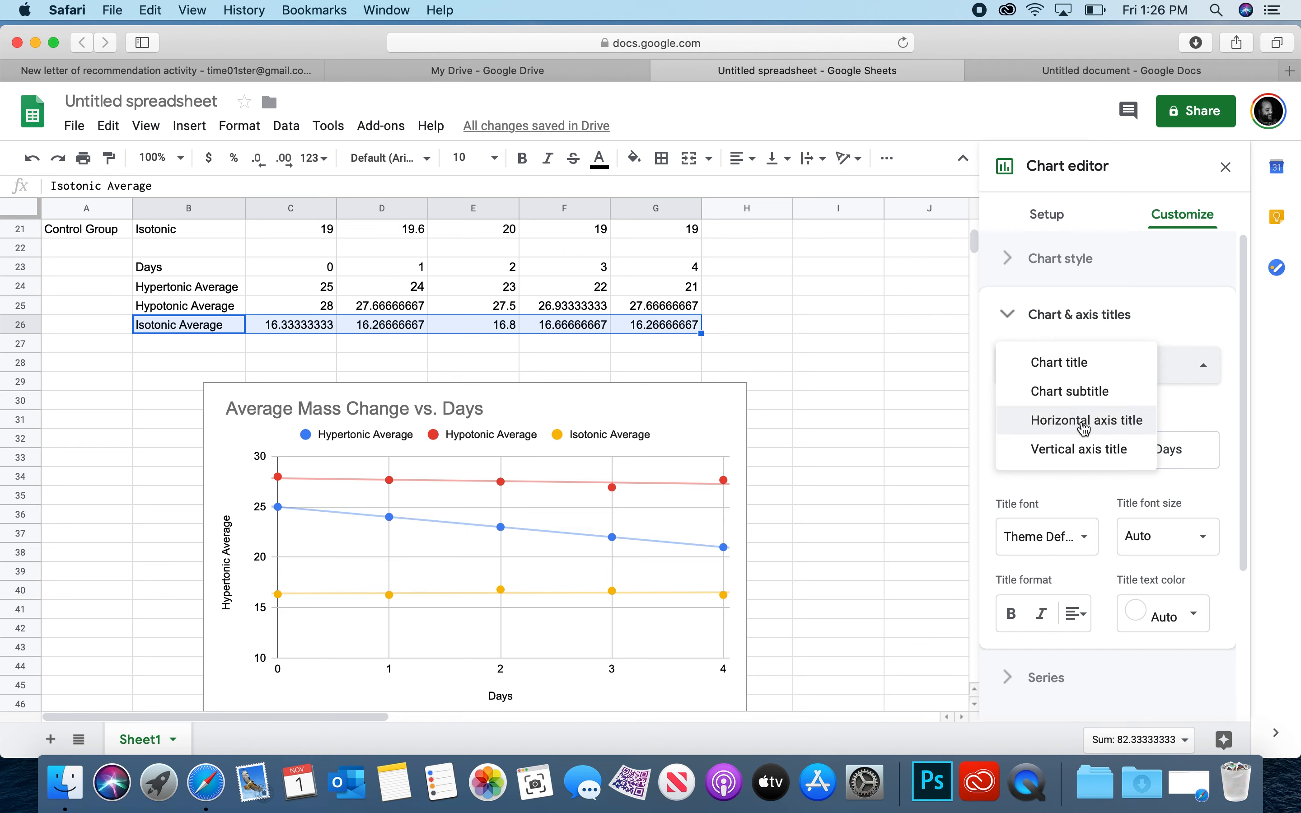
{"action": "left_click", "coordinate": [1084, 421]}
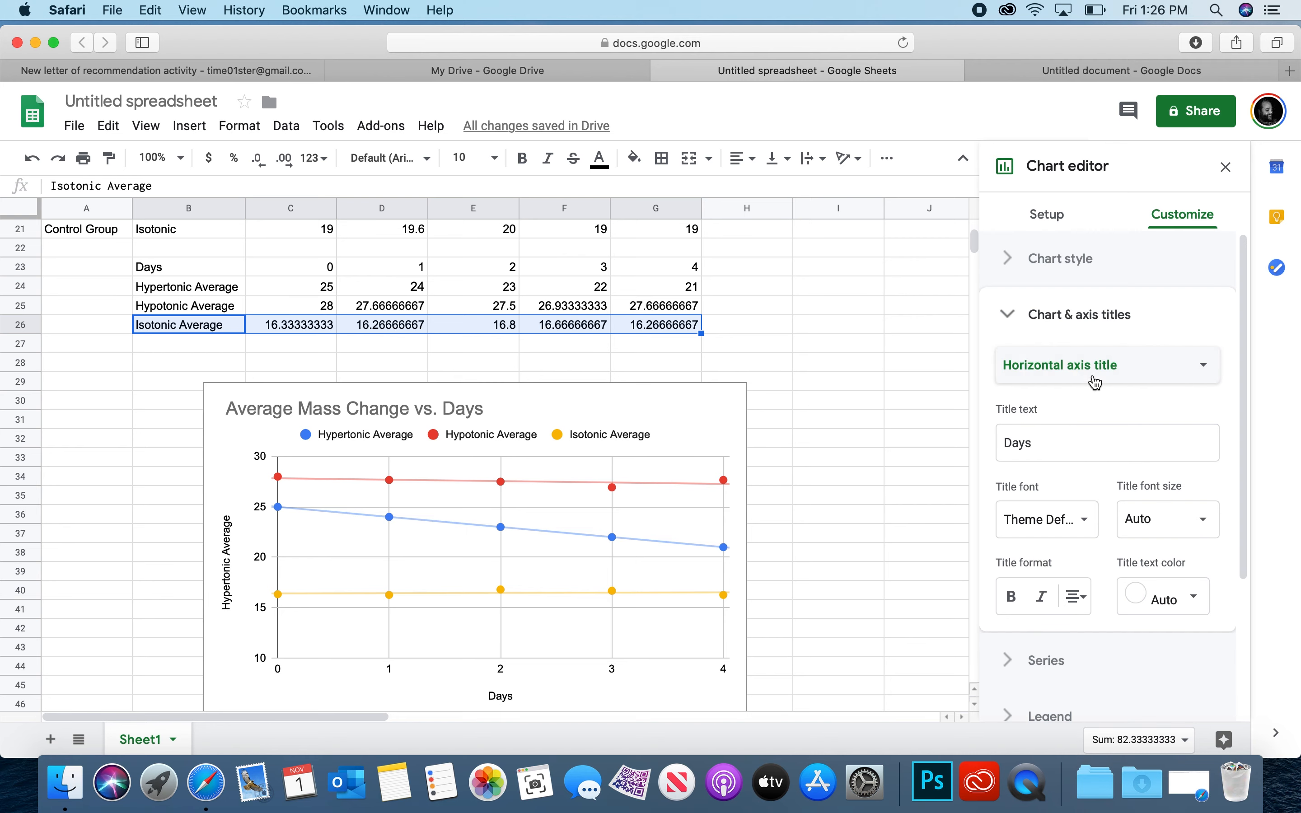
{"action": "left_click", "coordinate": [1094, 379]}
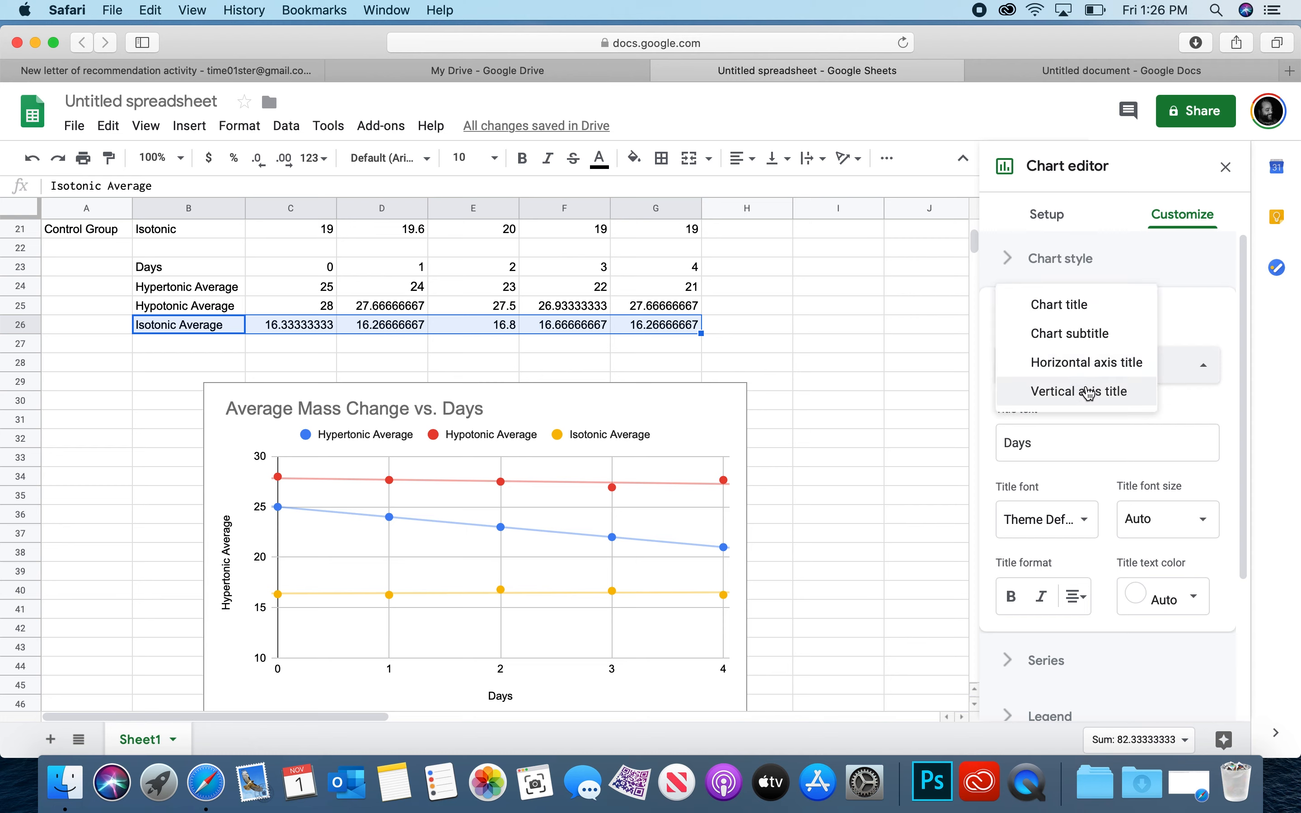
{"action": "left_click", "coordinate": [1078, 392]}
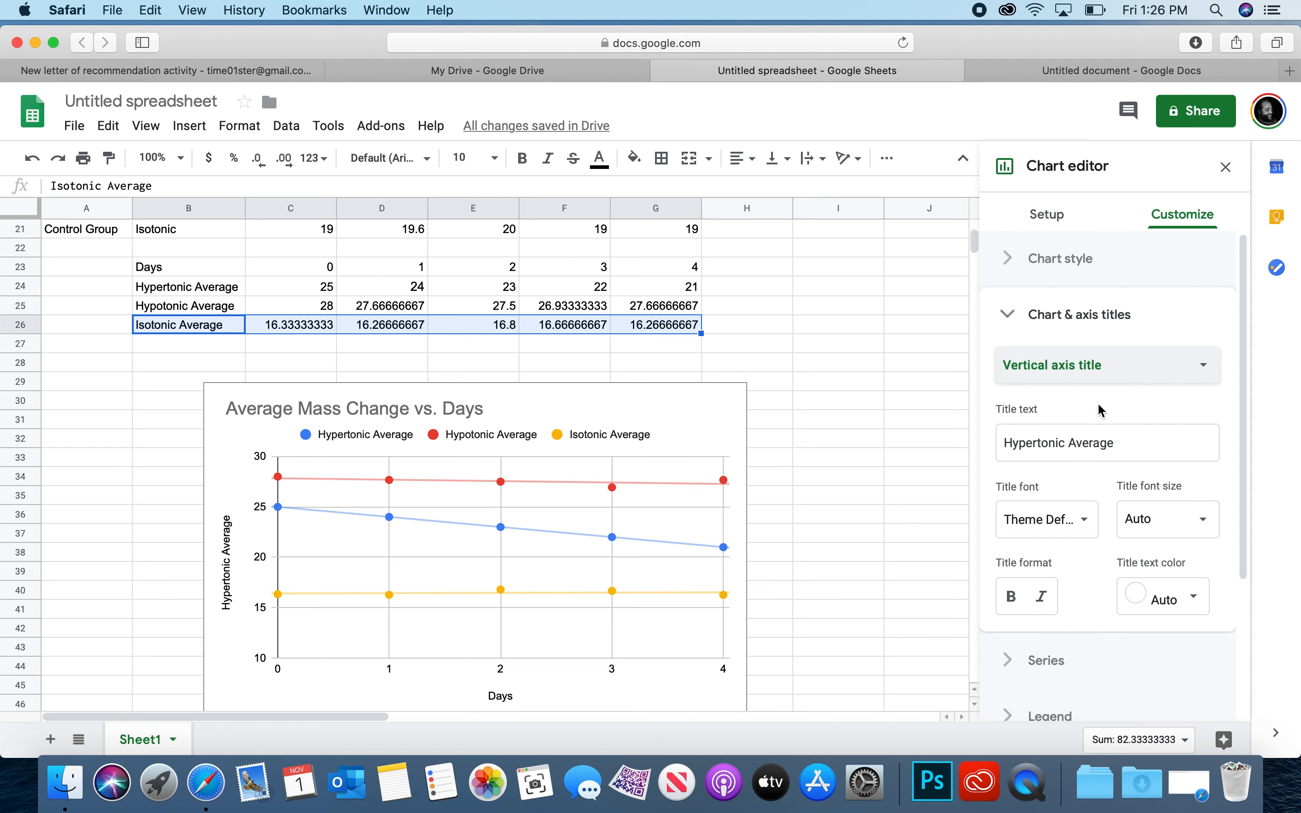
{"action": "left_click", "coordinate": [1126, 443]}
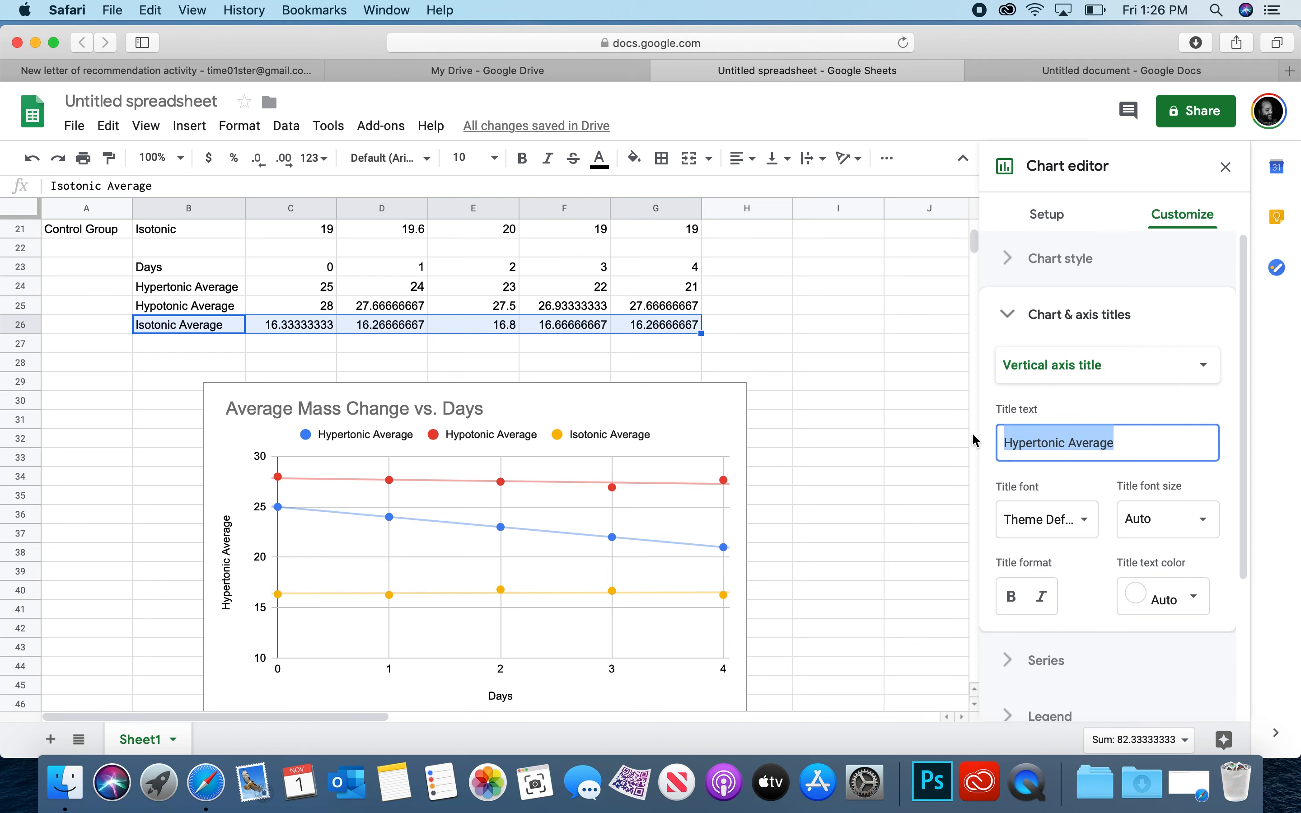
{"action": "type", "text": "Aver"}
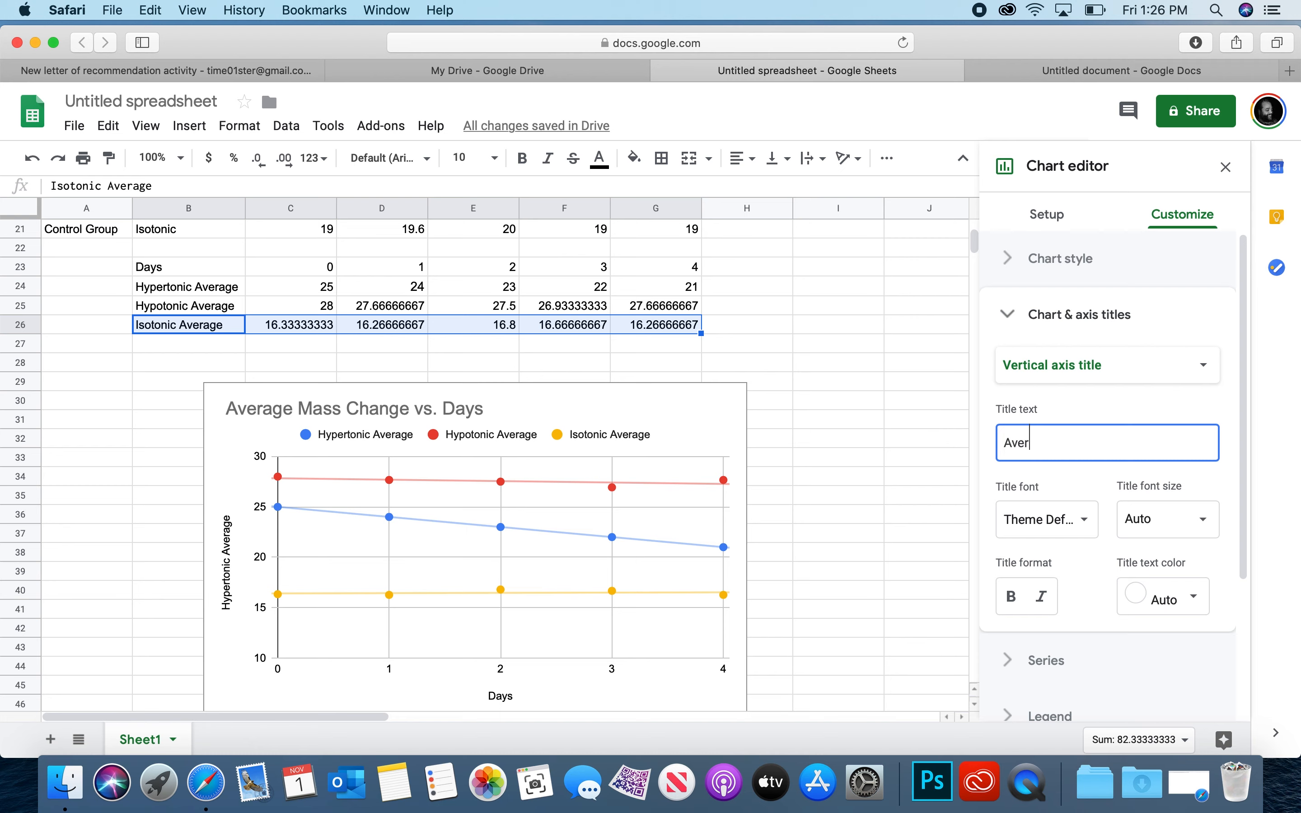
{"action": "type", "text": "age Mass (g)"}
{"action": "left_click", "coordinate": [1014, 315]}
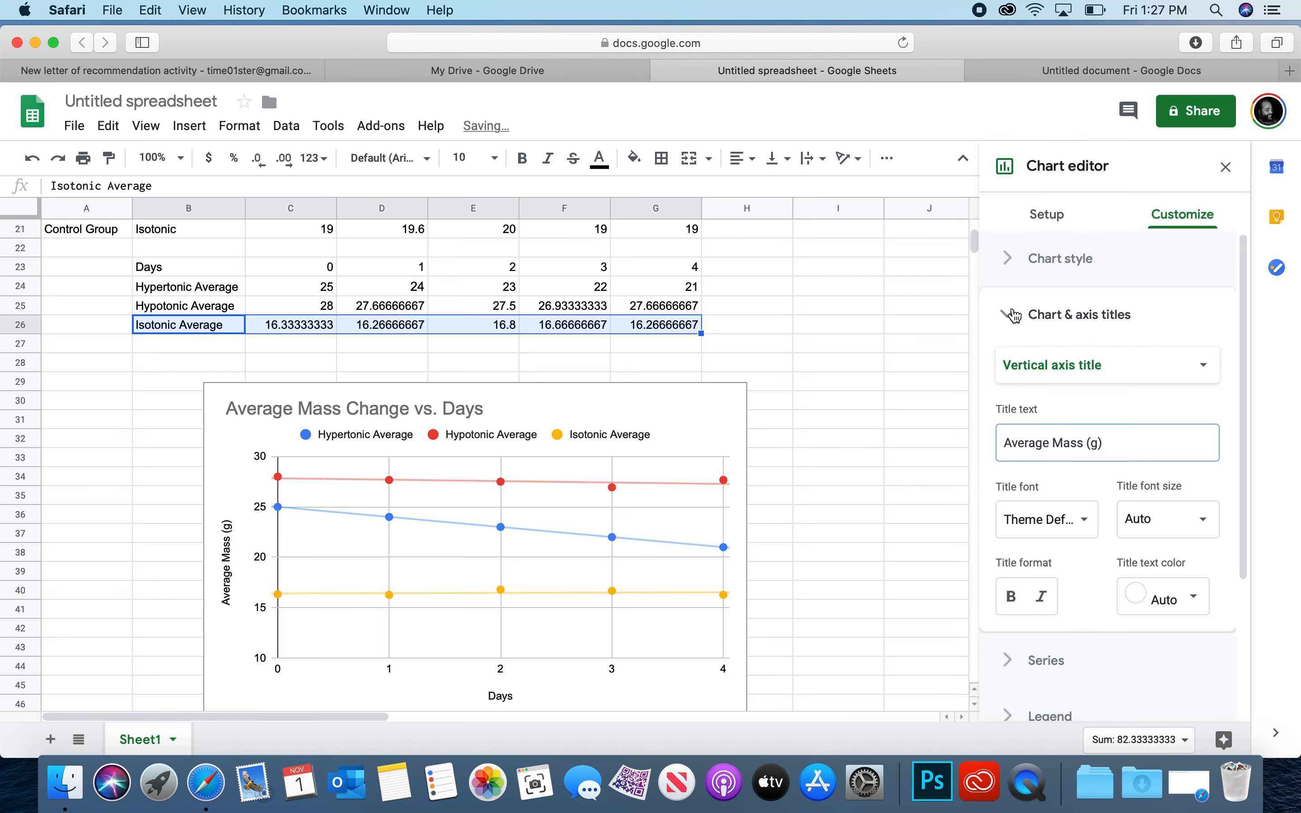
Step: Look over the averages chart together with its data table and close the chart editor
{"action": "scroll", "coordinate": [922, 398], "scroll_direction": "down", "scroll_amount": 8}
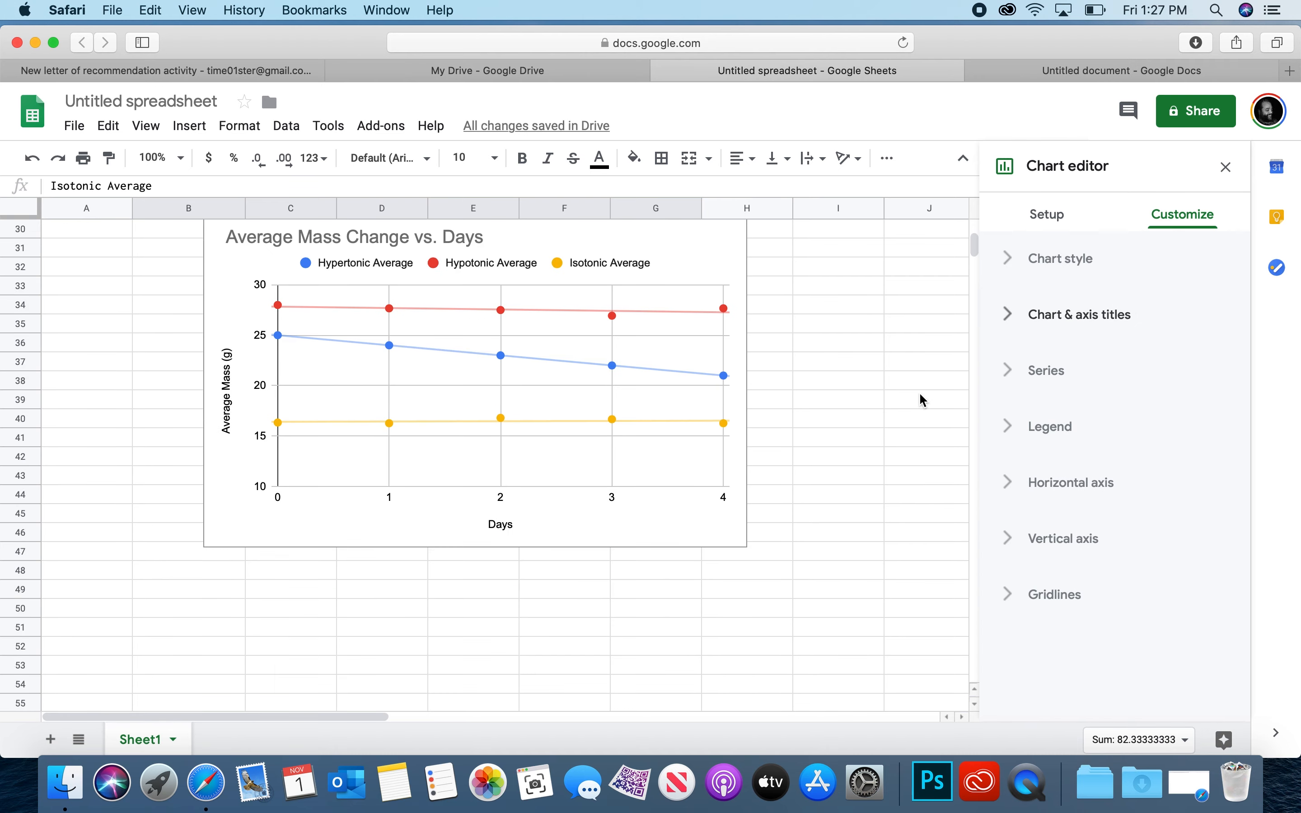
{"action": "scroll", "coordinate": [922, 399], "scroll_direction": "up", "scroll_amount": 5}
{"action": "scroll", "coordinate": [922, 399], "scroll_direction": "up", "scroll_amount": 4}
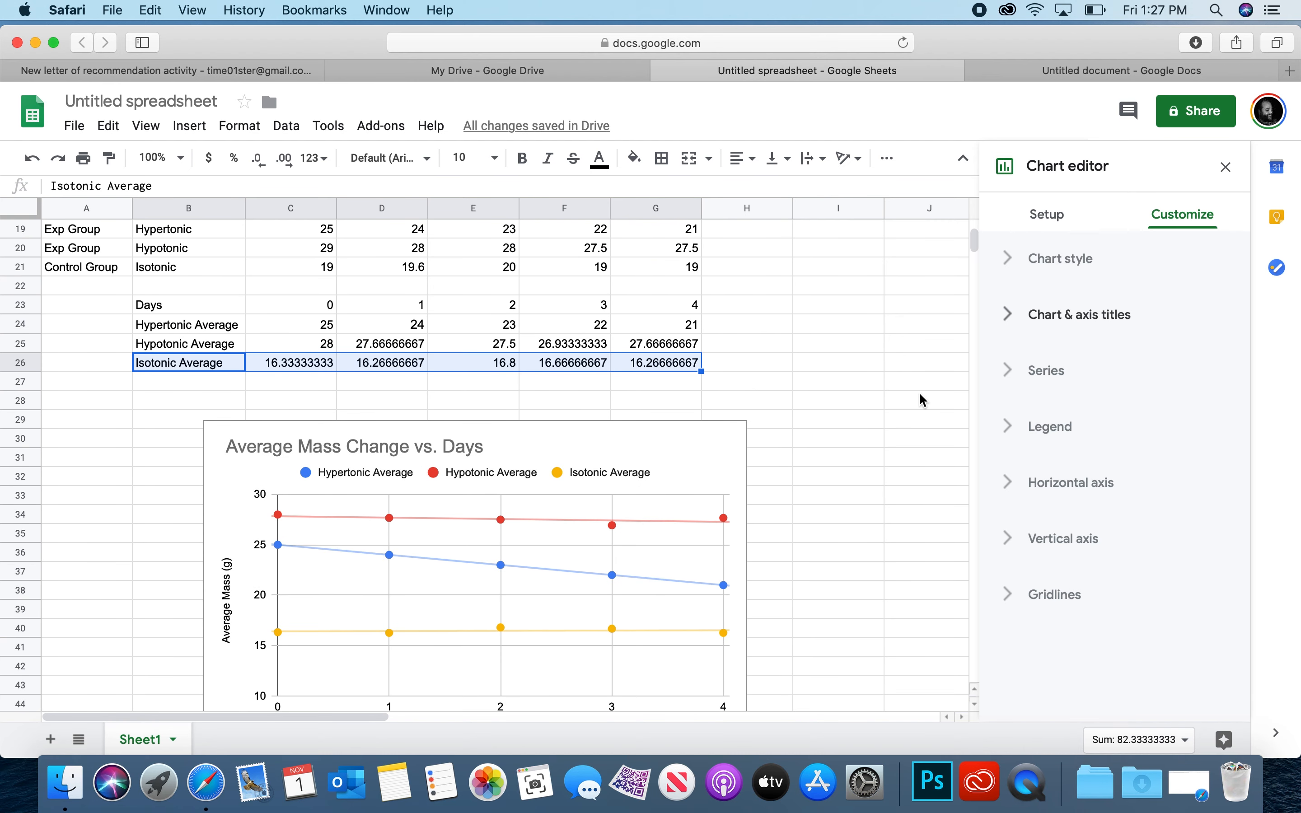
{"action": "scroll", "coordinate": [922, 399], "scroll_direction": "down", "scroll_amount": 2}
{"action": "left_click", "coordinate": [921, 386]}
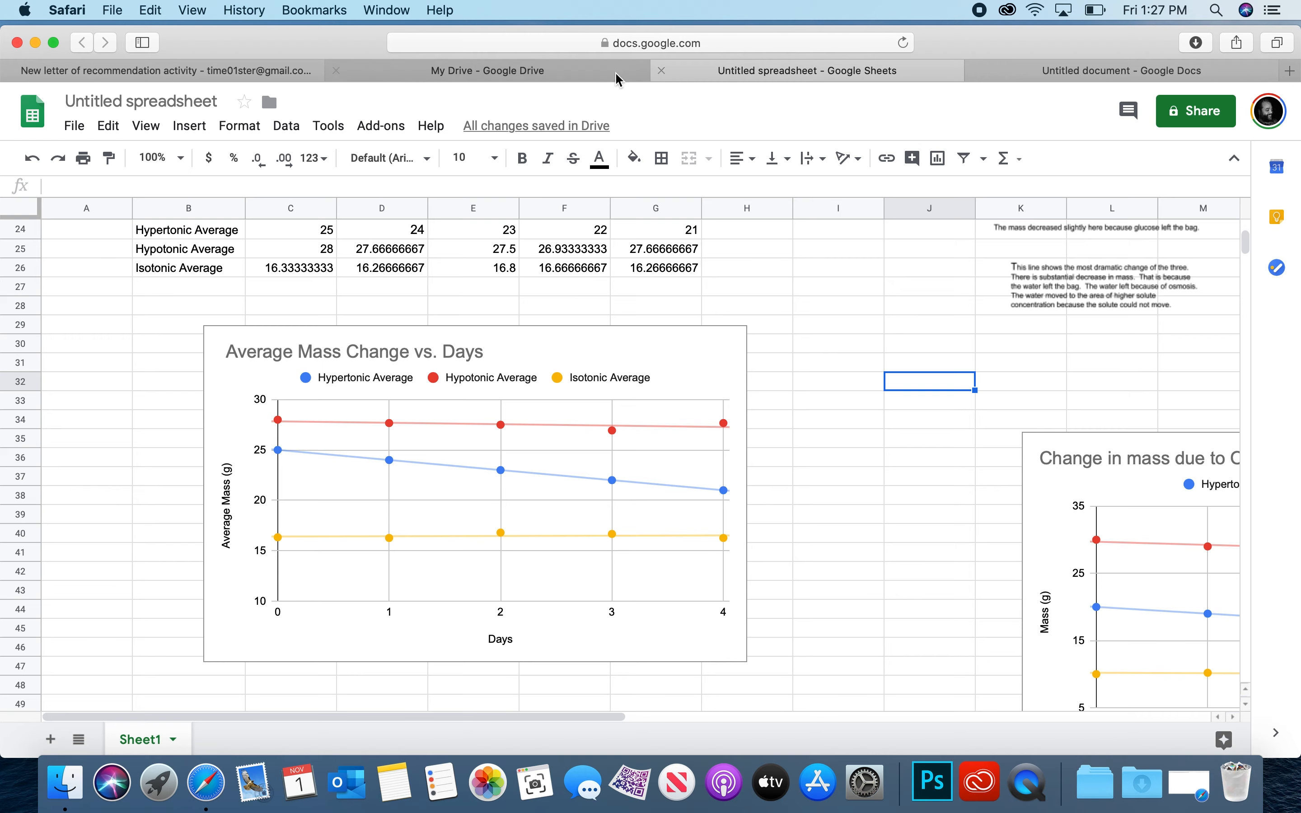
Step: Switch to the Google Docs report and import the linked "Average Mass Change vs. Days" chart from Sheets onto the page after the Isotonic explanation
{"action": "left_click", "coordinate": [594, 76]}
{"action": "left_click", "coordinate": [805, 81]}
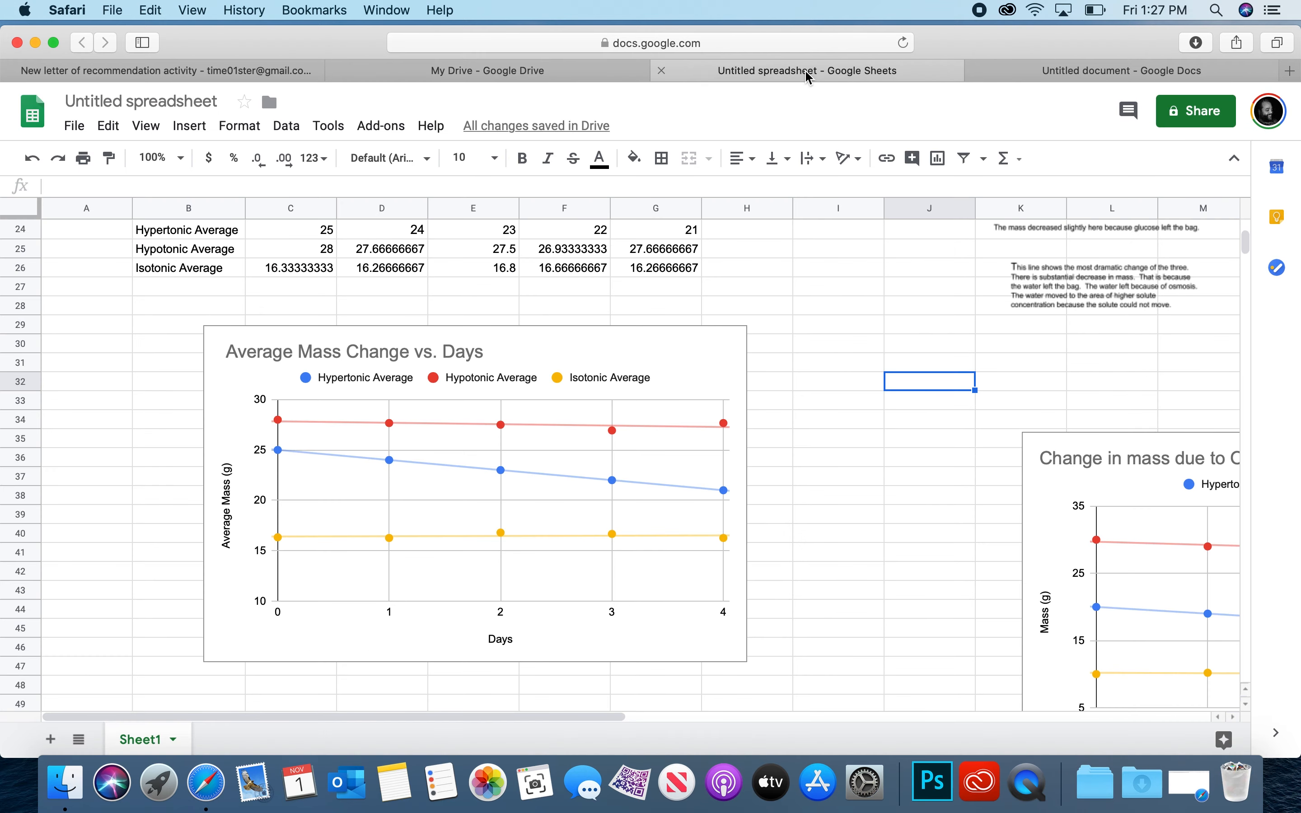
{"action": "left_click", "coordinate": [1040, 79]}
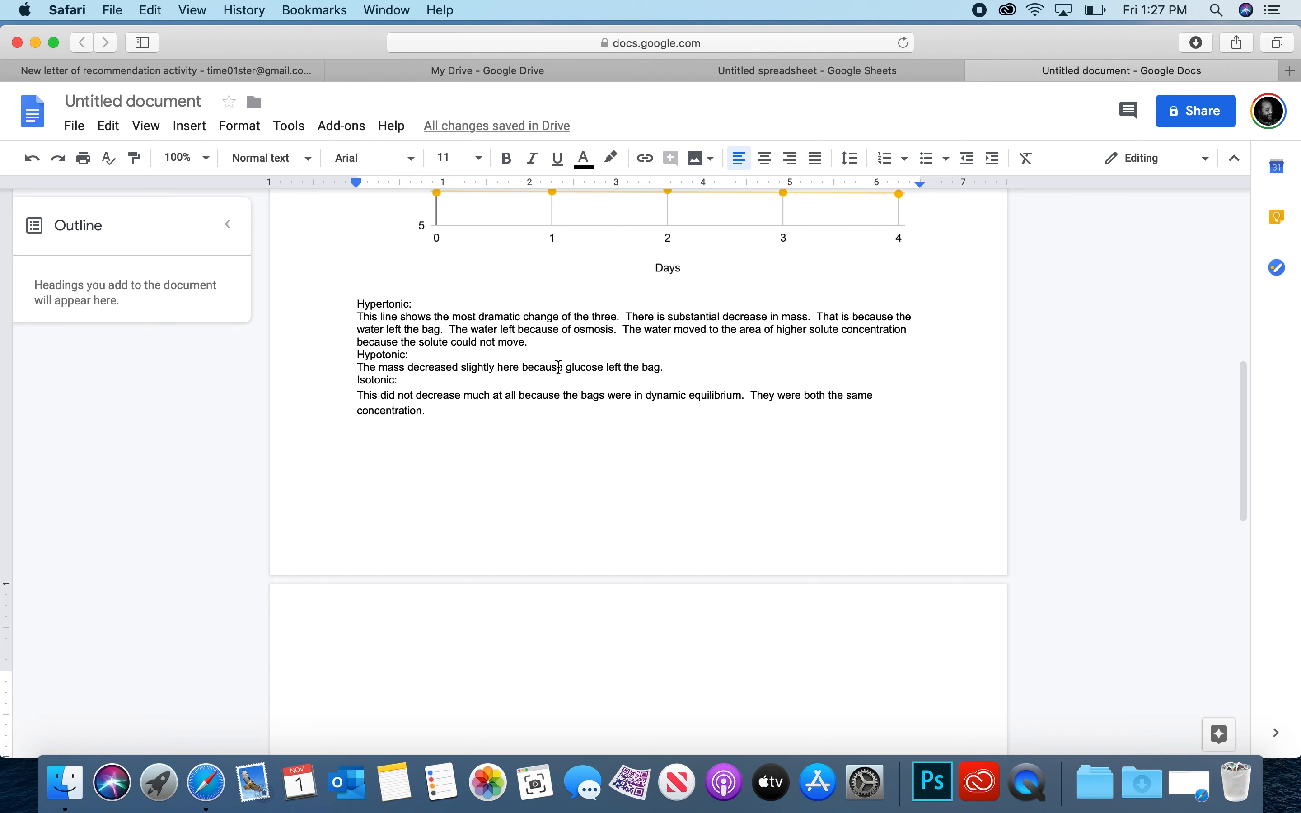
{"action": "scroll", "coordinate": [565, 404], "scroll_direction": "down", "scroll_amount": 3}
{"action": "left_click", "coordinate": [190, 126]}
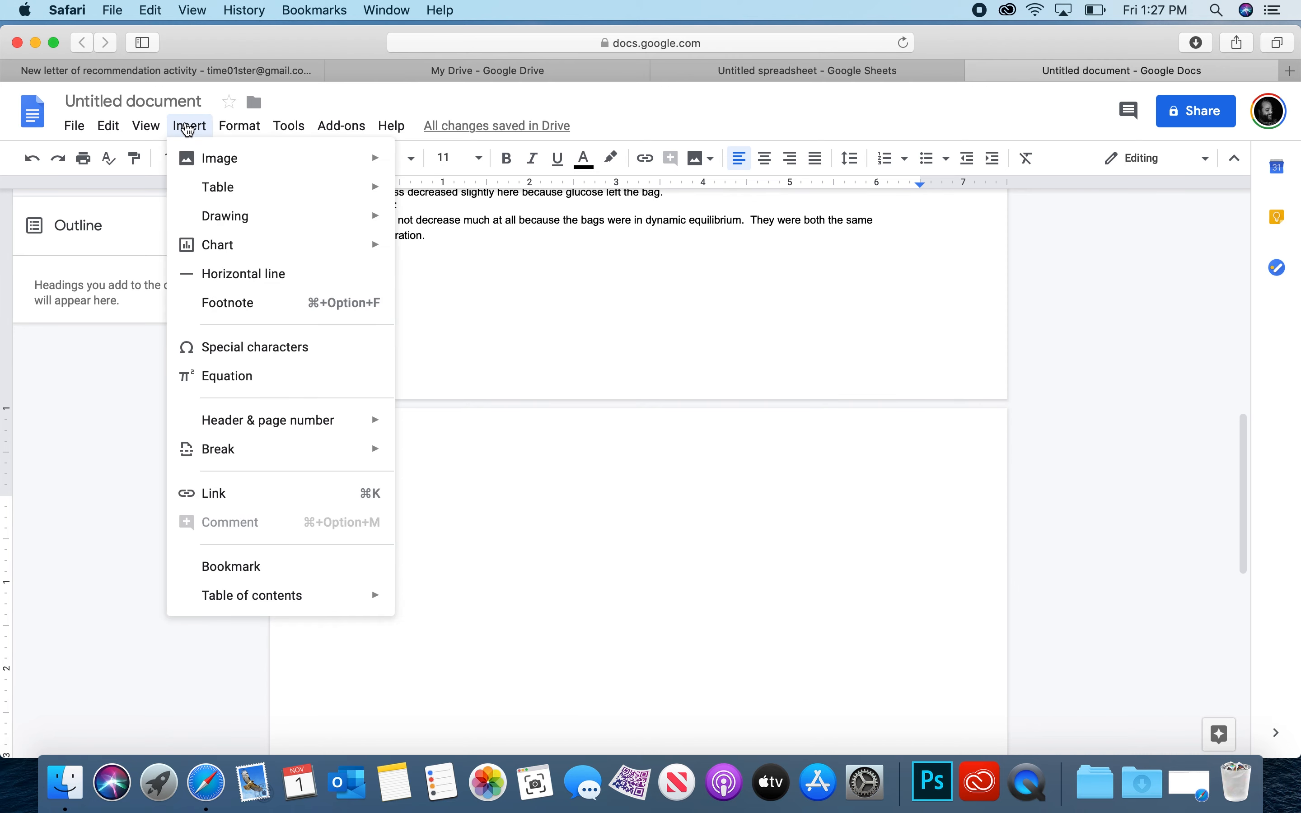
{"action": "mouse_move", "coordinate": [221, 243]}
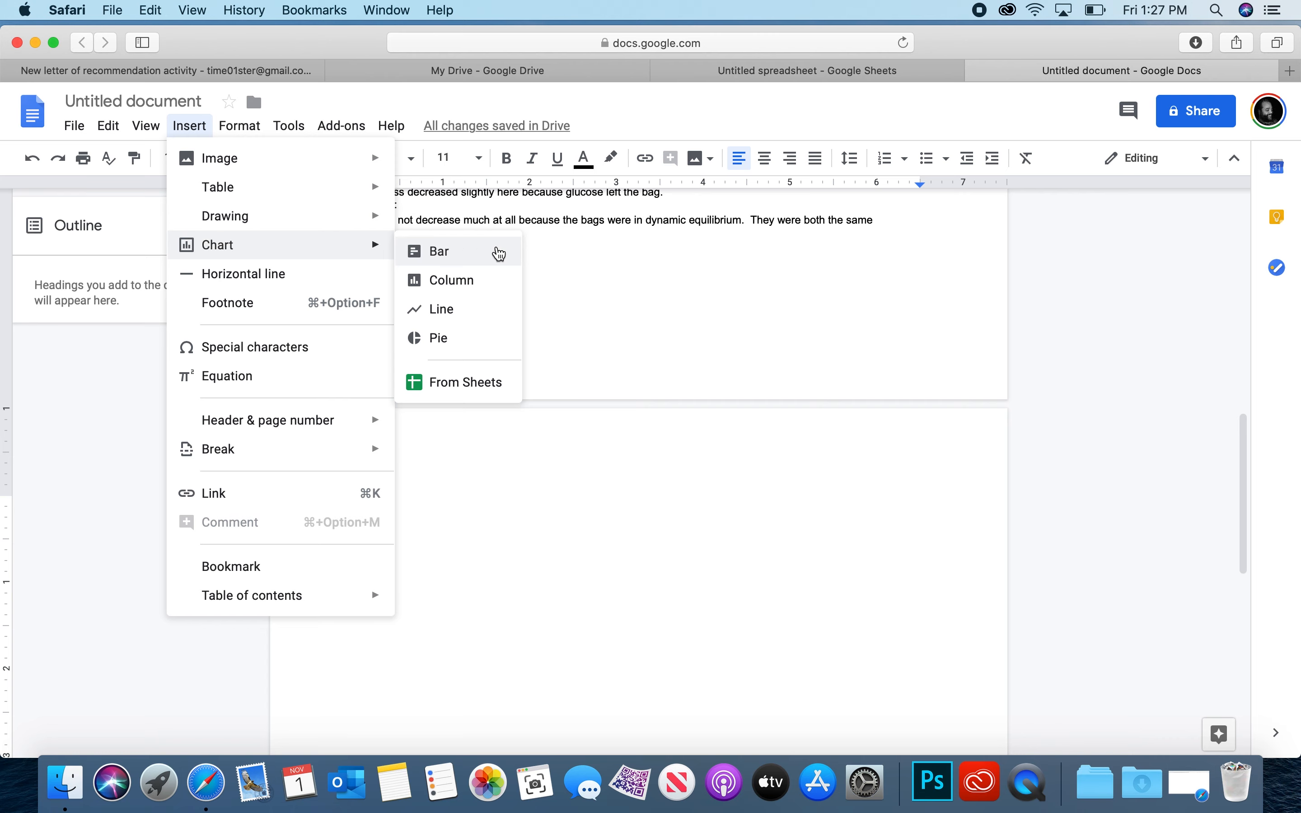
{"action": "left_click", "coordinate": [471, 381]}
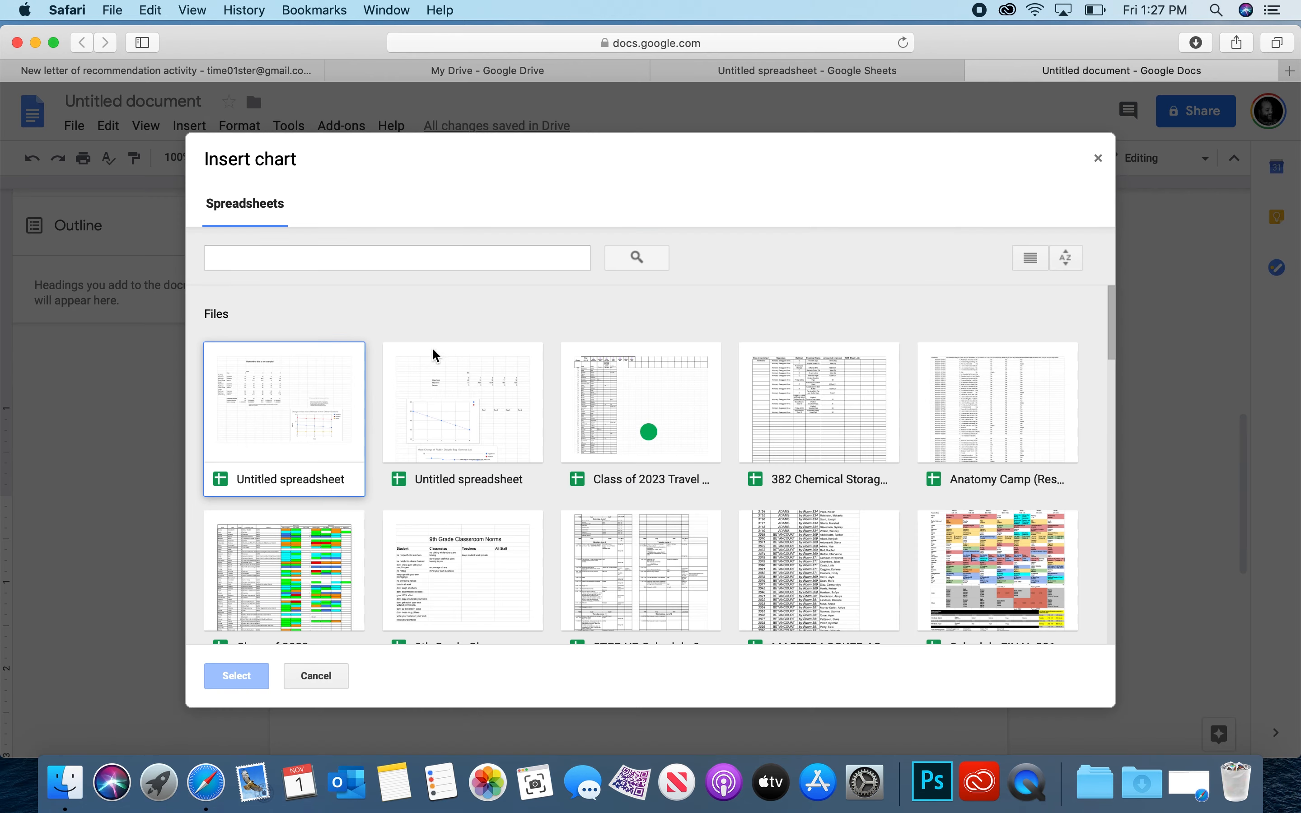
{"action": "left_click", "coordinate": [305, 370]}
{"action": "double_click", "coordinate": [305, 370]}
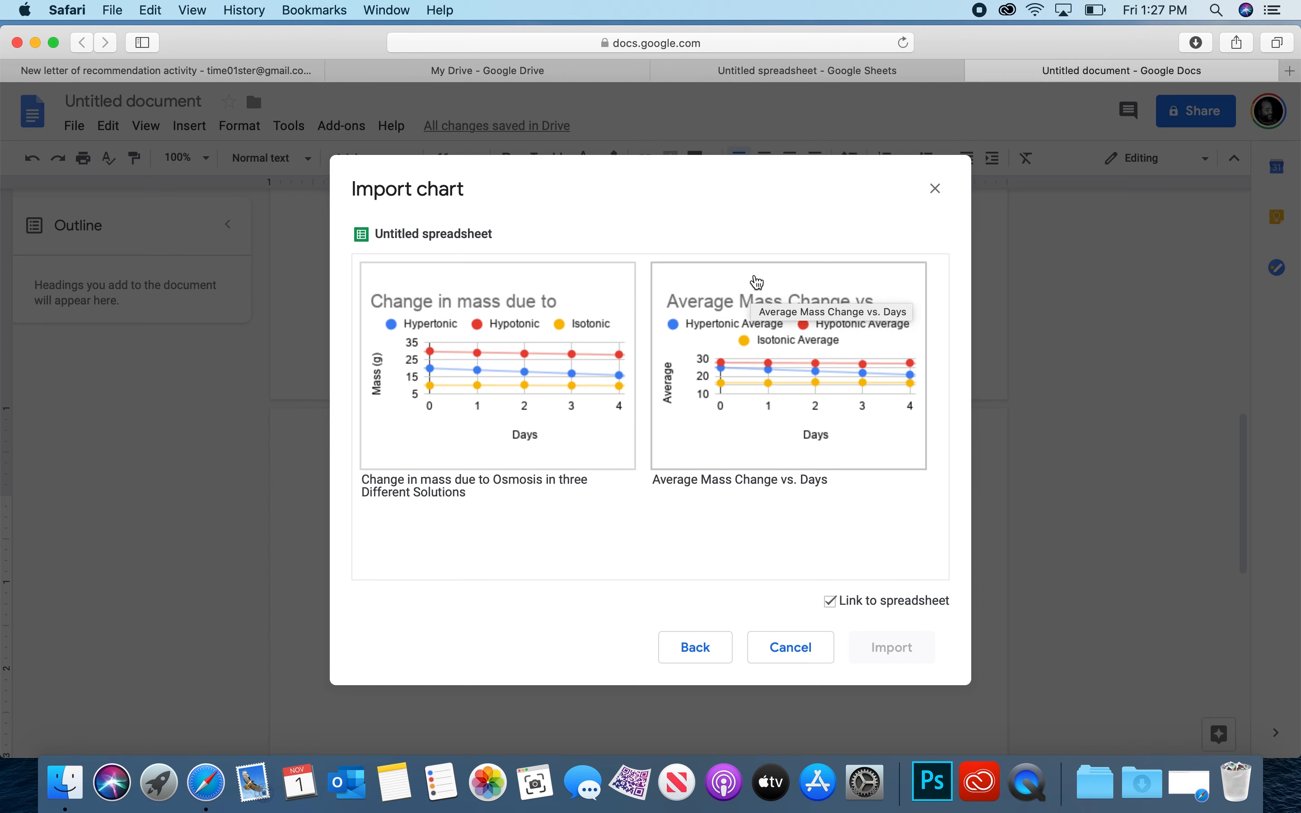
{"action": "left_click", "coordinate": [721, 298]}
{"action": "left_click", "coordinate": [903, 647]}
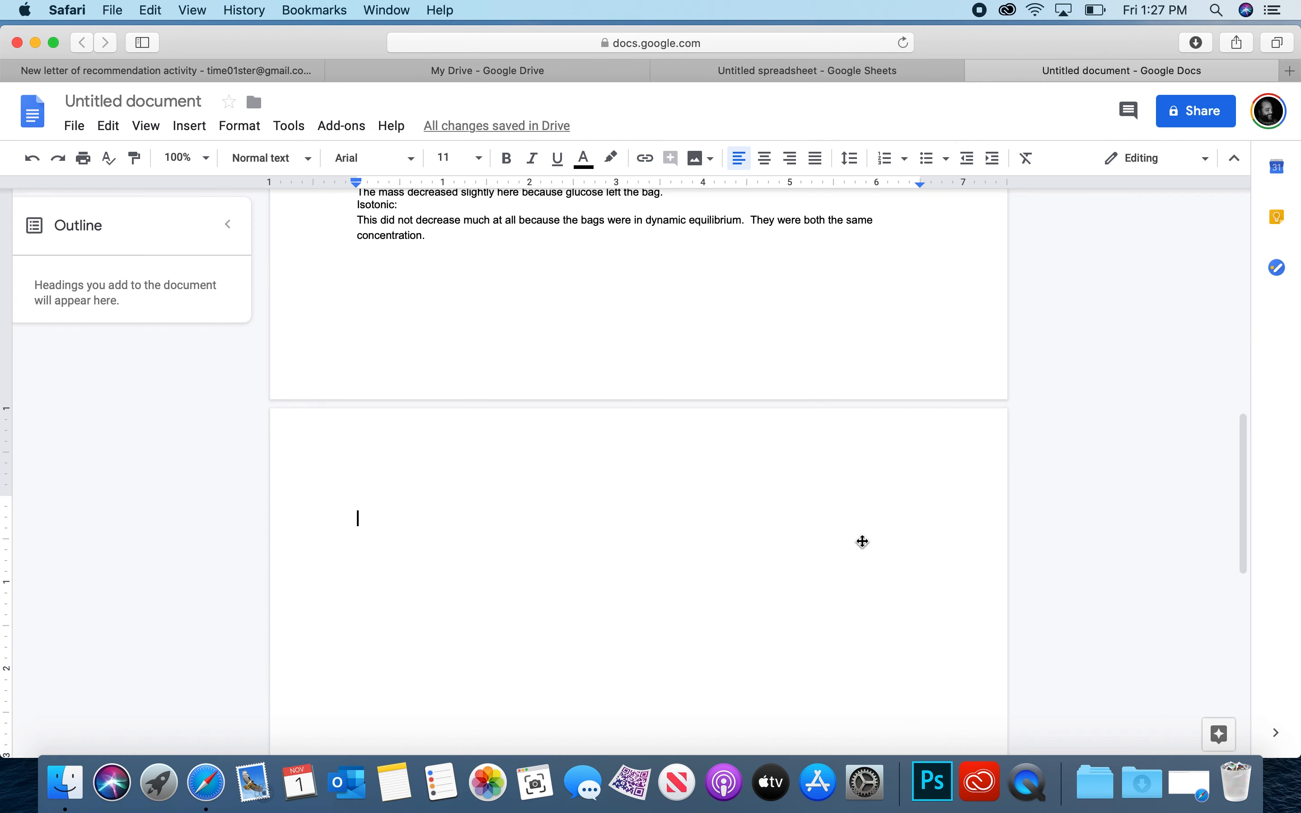
Step: Add the label "Annotations:" on the line below the "Average Mass Change vs. Days" chart
{"action": "scroll", "coordinate": [809, 488], "scroll_direction": "down", "scroll_amount": 5}
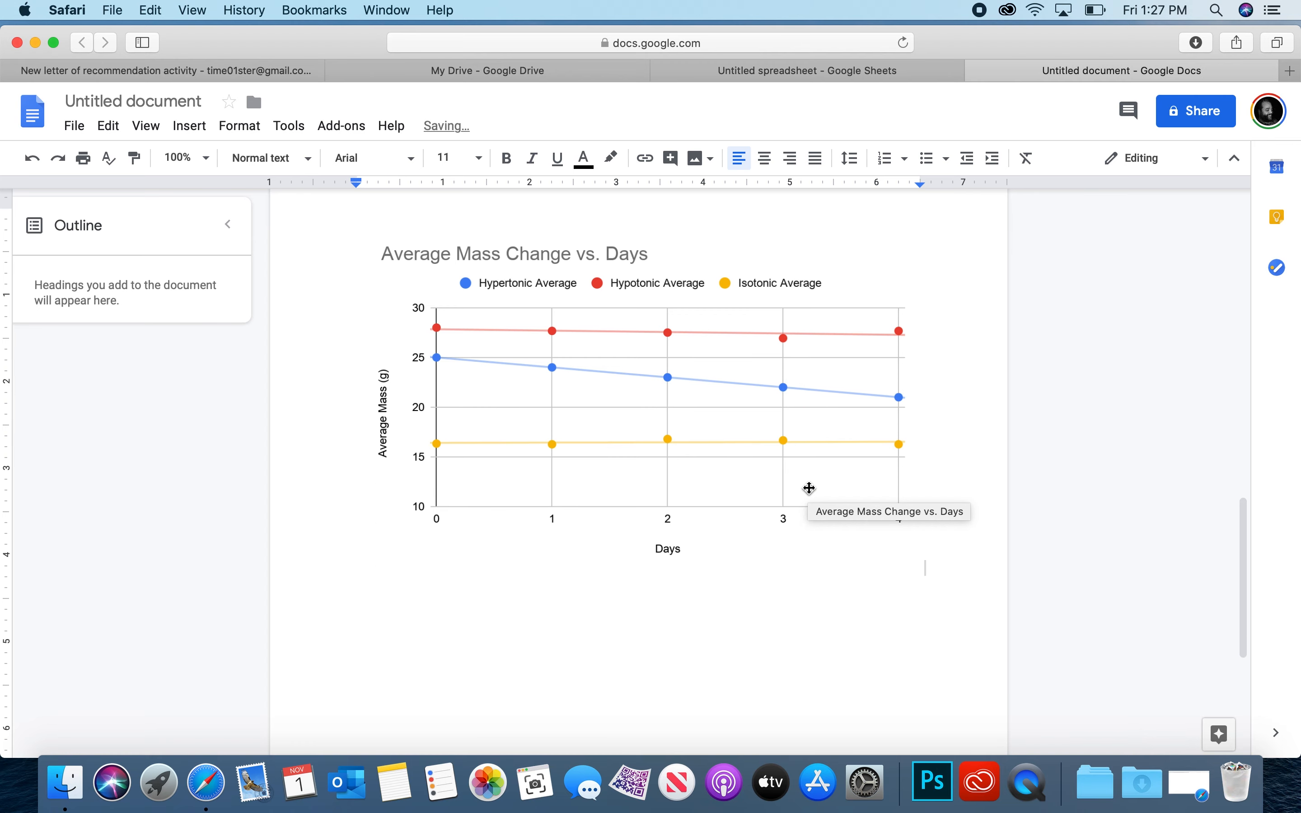
{"action": "left_click", "coordinate": [510, 599]}
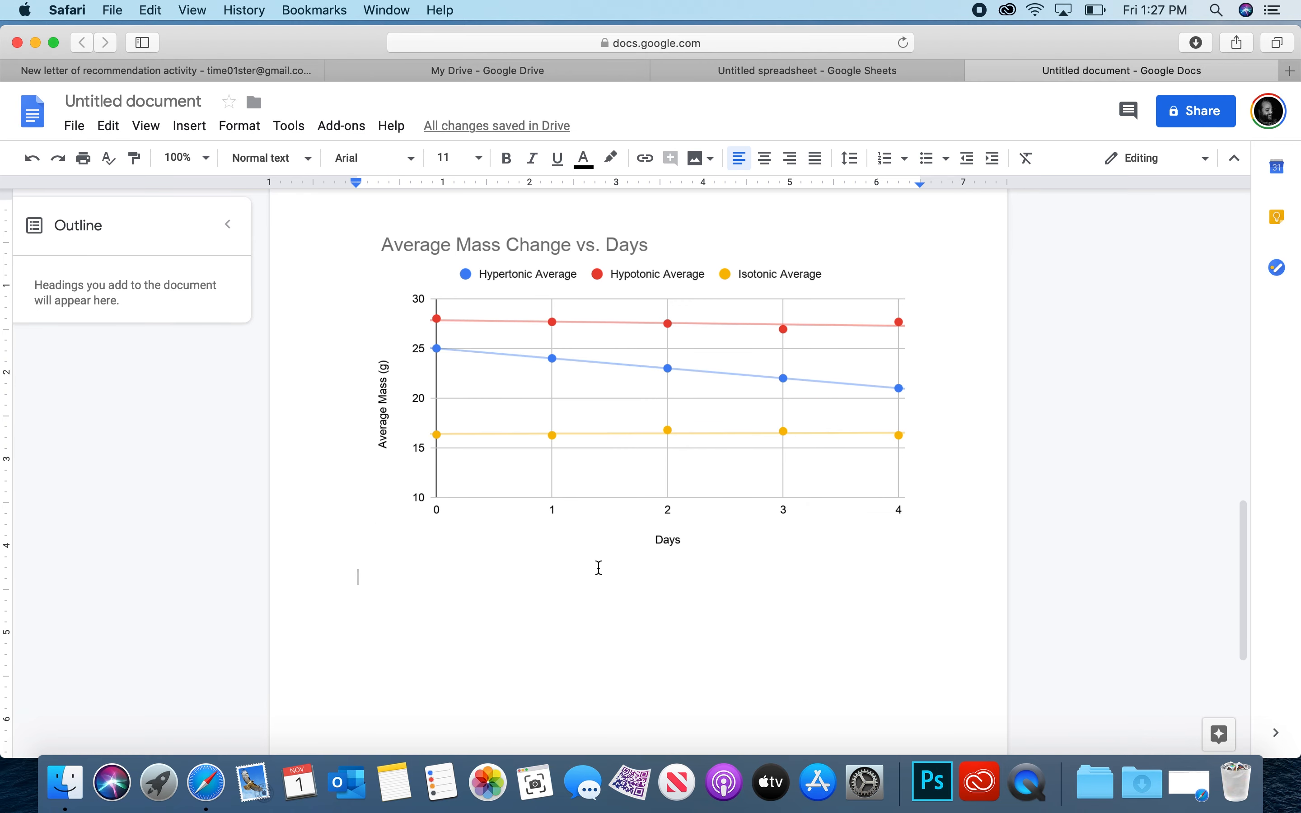
{"action": "type", "text": "Annotations:"}
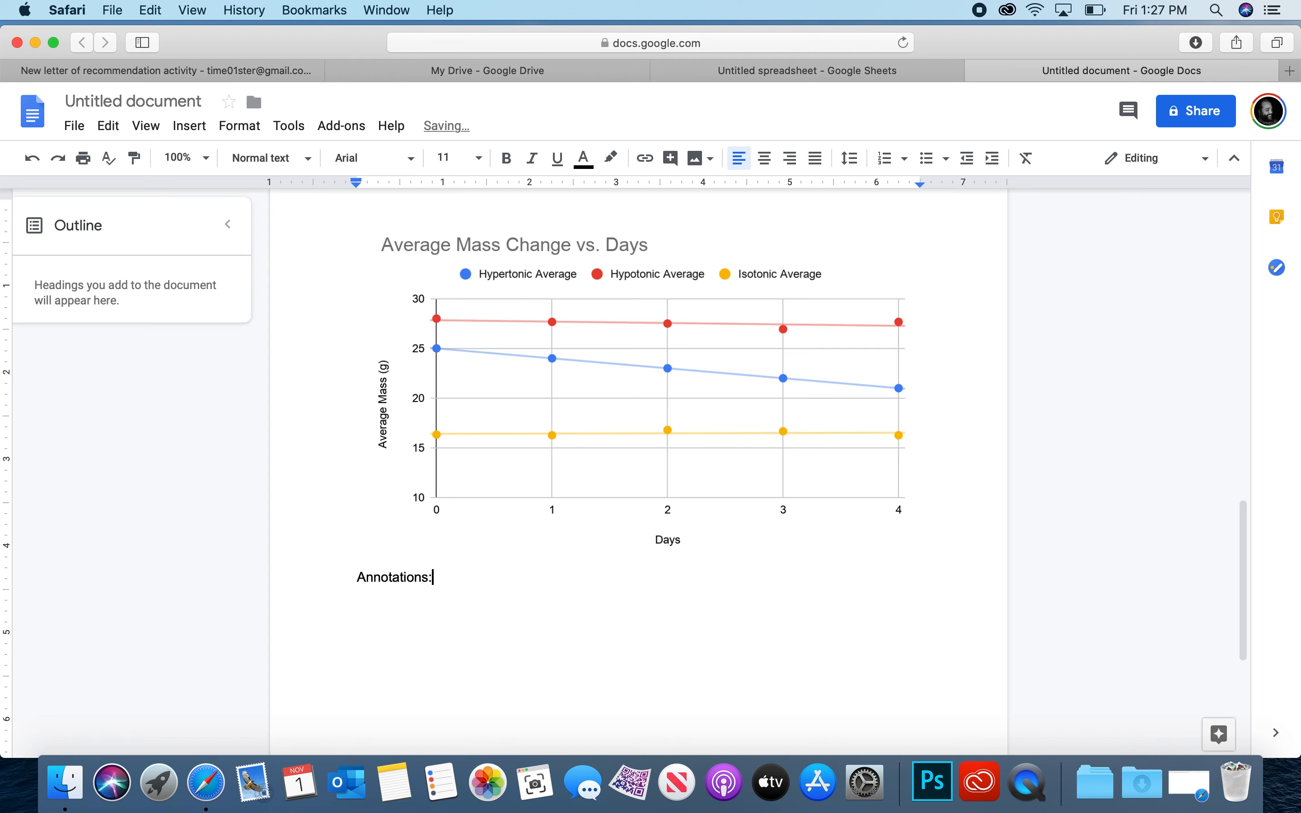
Step: Start the annotation on a new line under "Annotations:" with the words "The average change in", correcting the spelling of "change"
{"action": "key", "text": "Return"}
{"action": "type", "text": "The"}
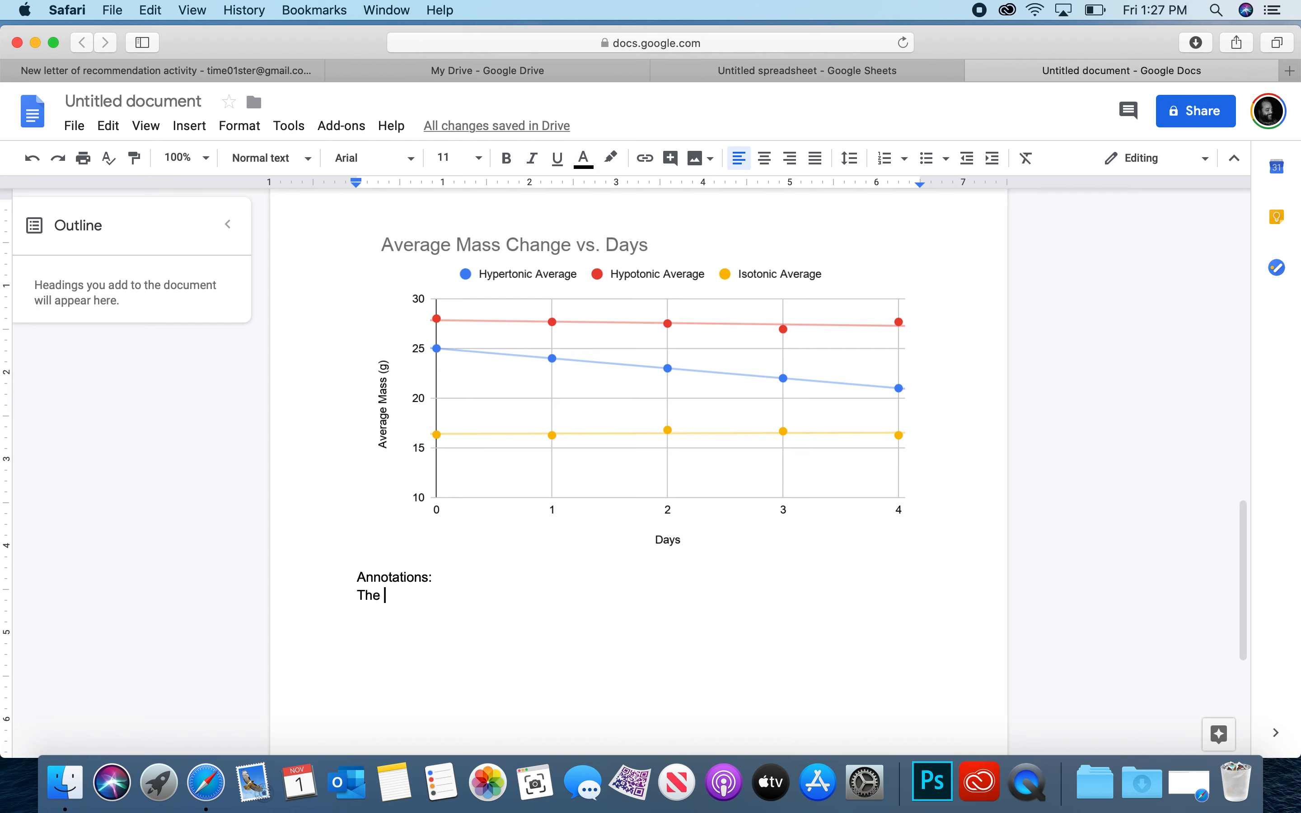
{"action": "type", "text": " h"}
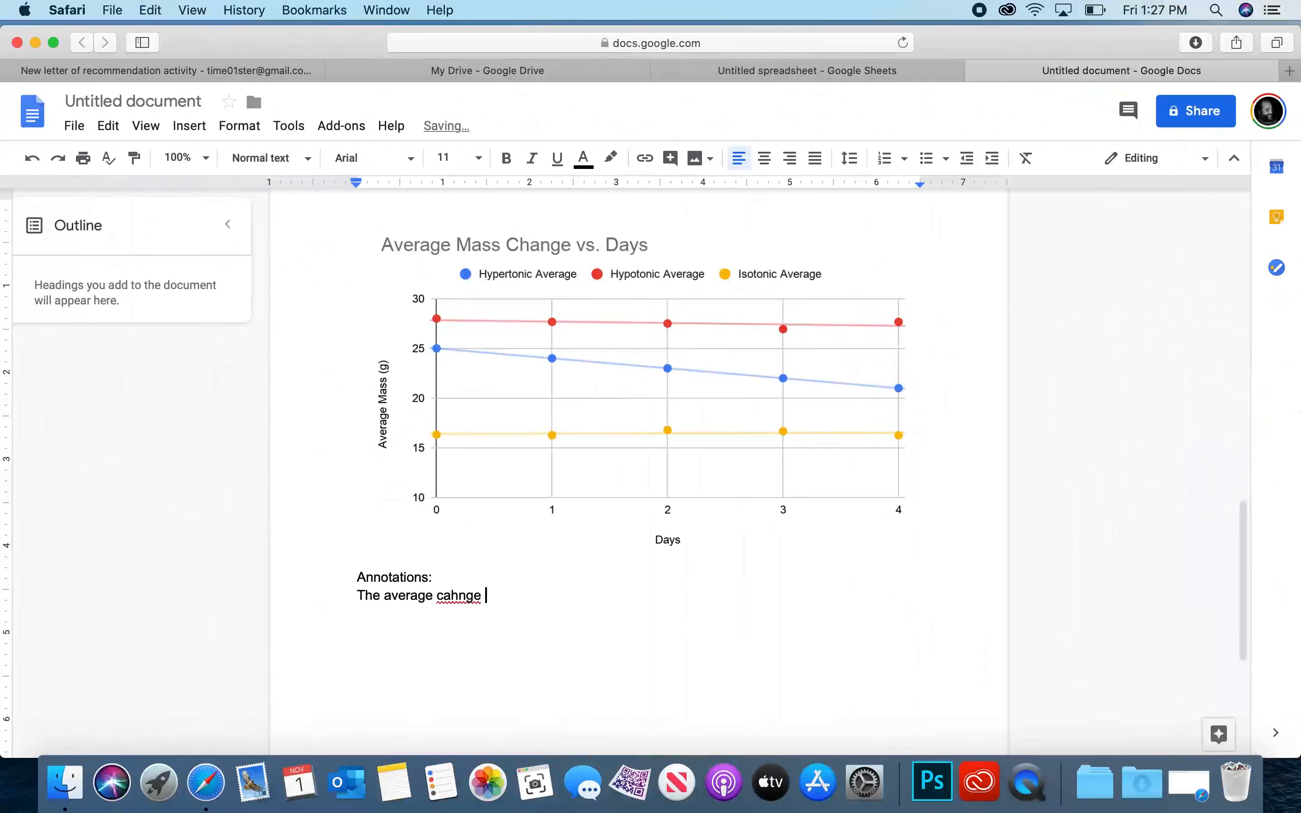
{"action": "key", "text": "BackSpace"}
{"action": "key", "text": "BackSpace"}
{"action": "key", "text": "BackSpace"}
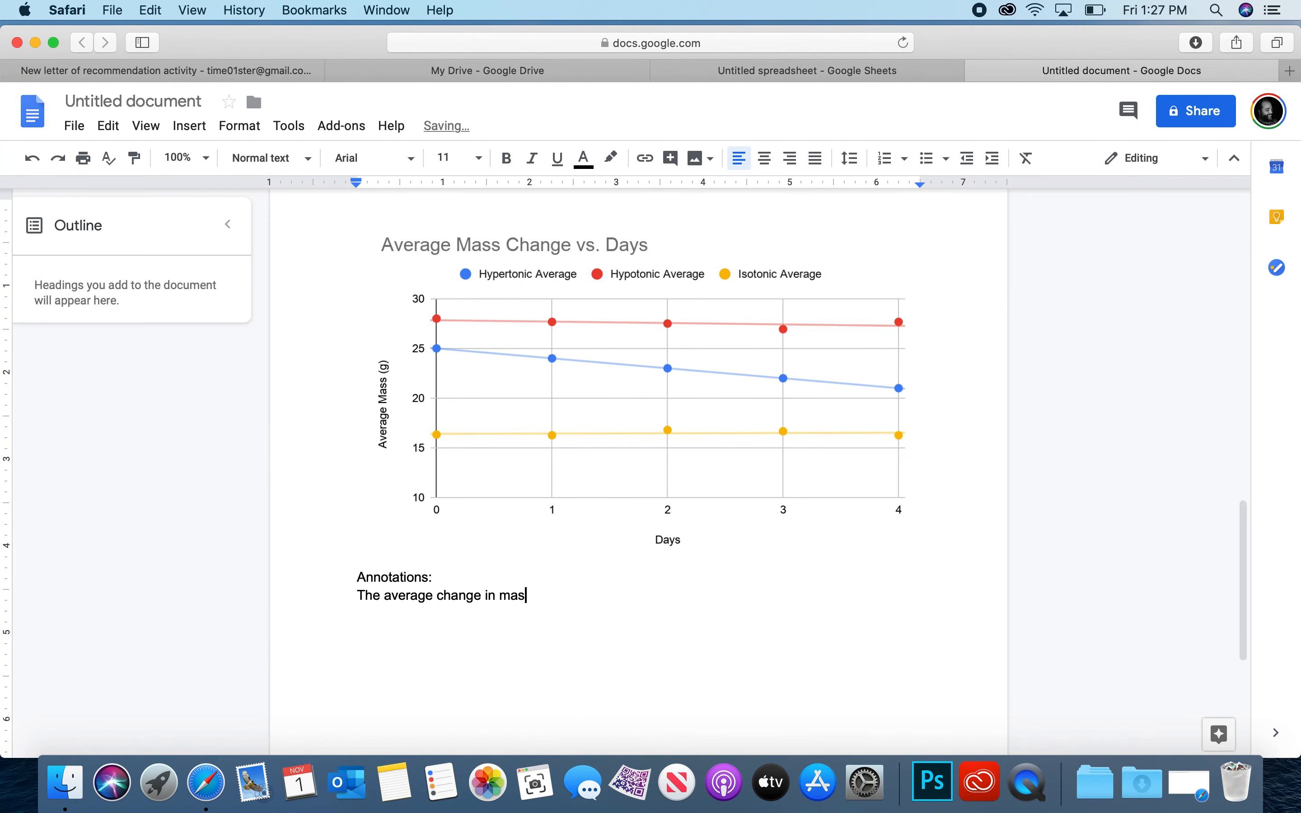